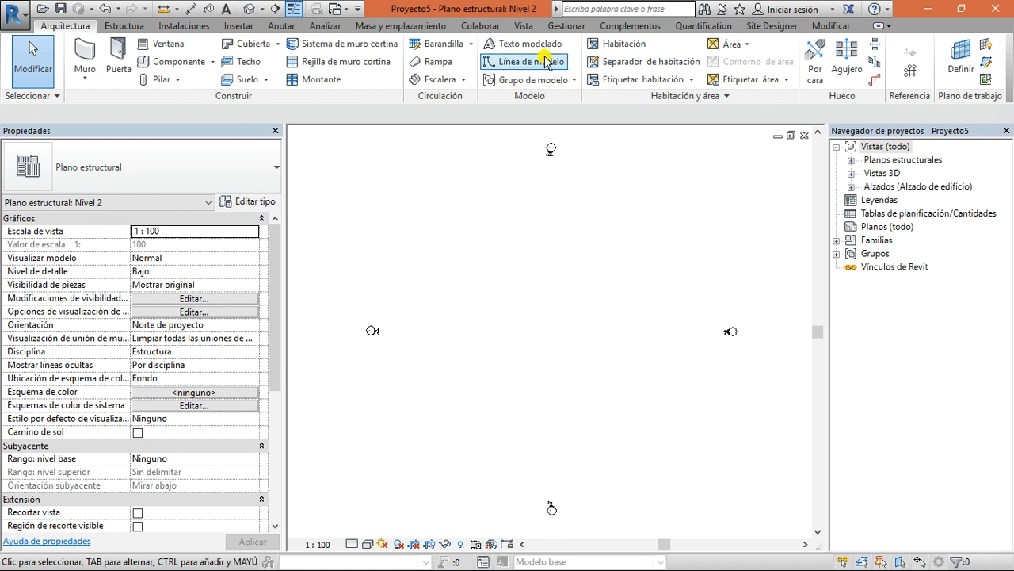
Set the project's length units to metres (Metros) and accept the project units
click(564, 26)
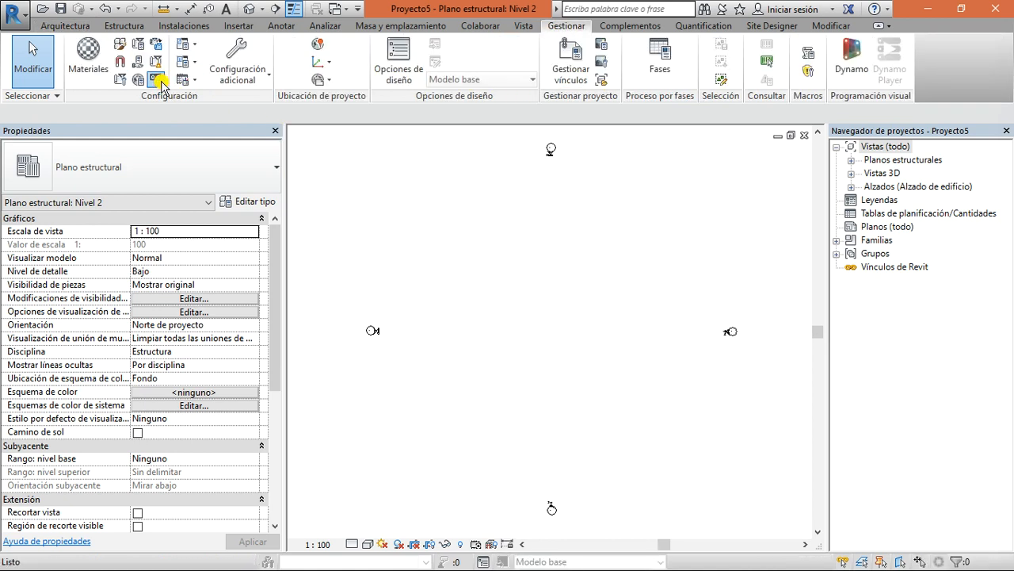
click(162, 80)
click(637, 172)
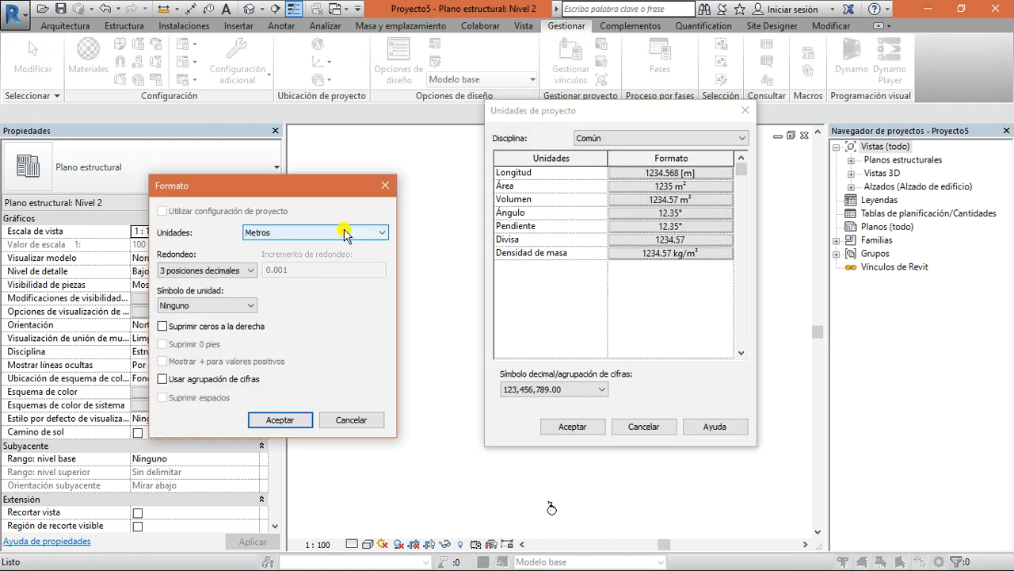
click(349, 233)
click(349, 324)
click(280, 420)
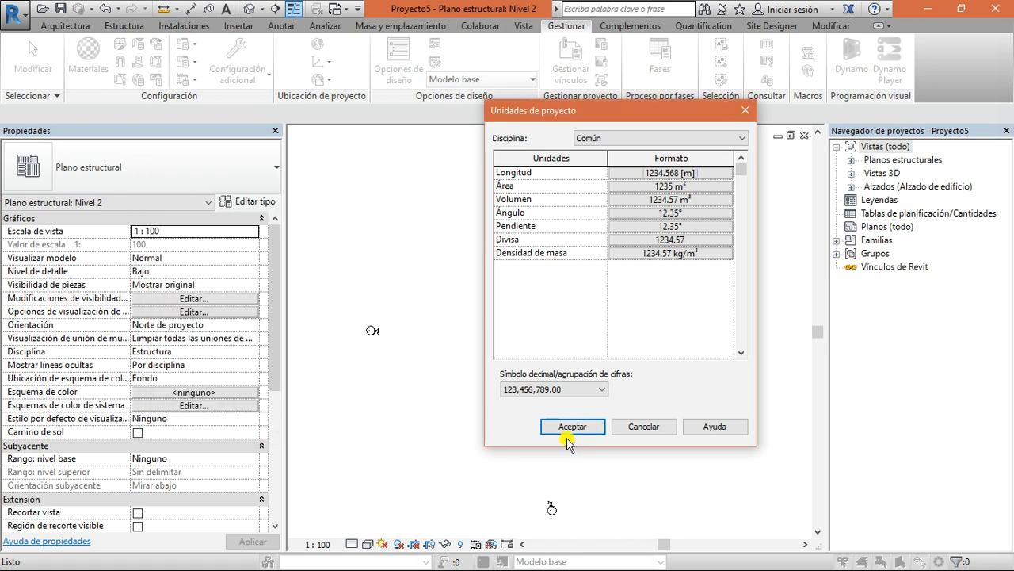
click(572, 427)
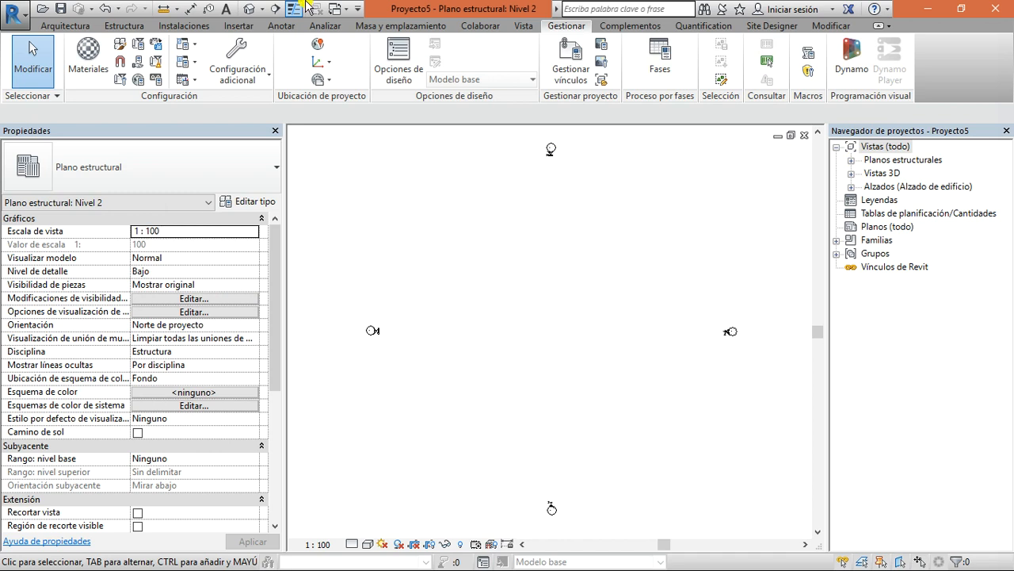
Examine the elevations and structural plans listed in the project browser, leaving the structural plans expanded
click(851, 188)
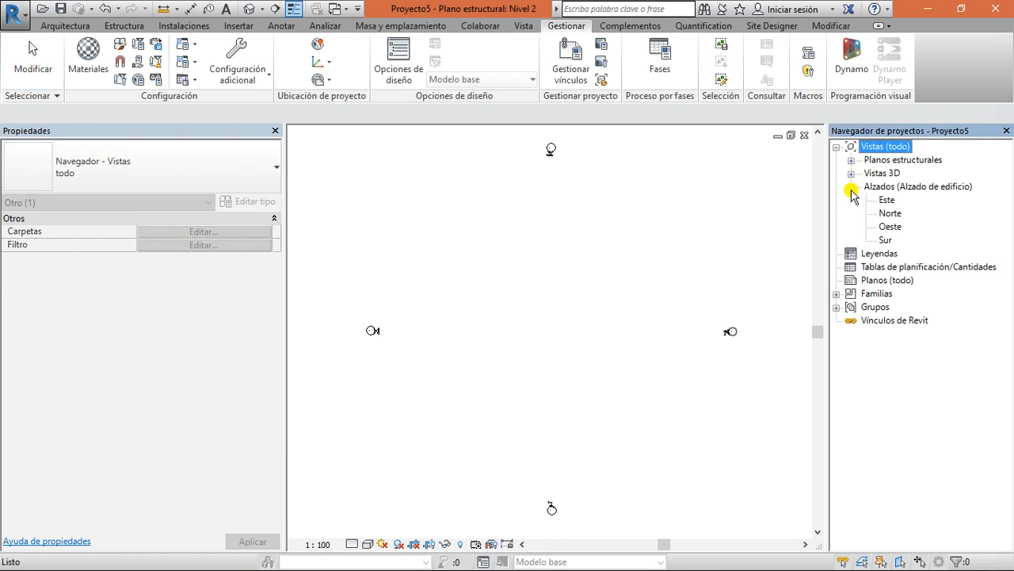
click(852, 188)
click(851, 189)
click(852, 187)
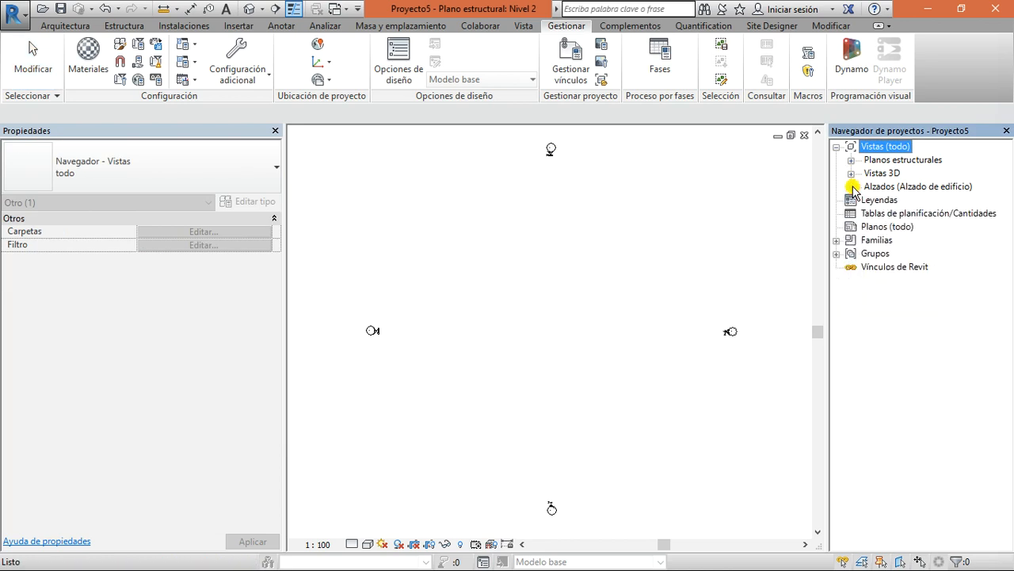
click(851, 161)
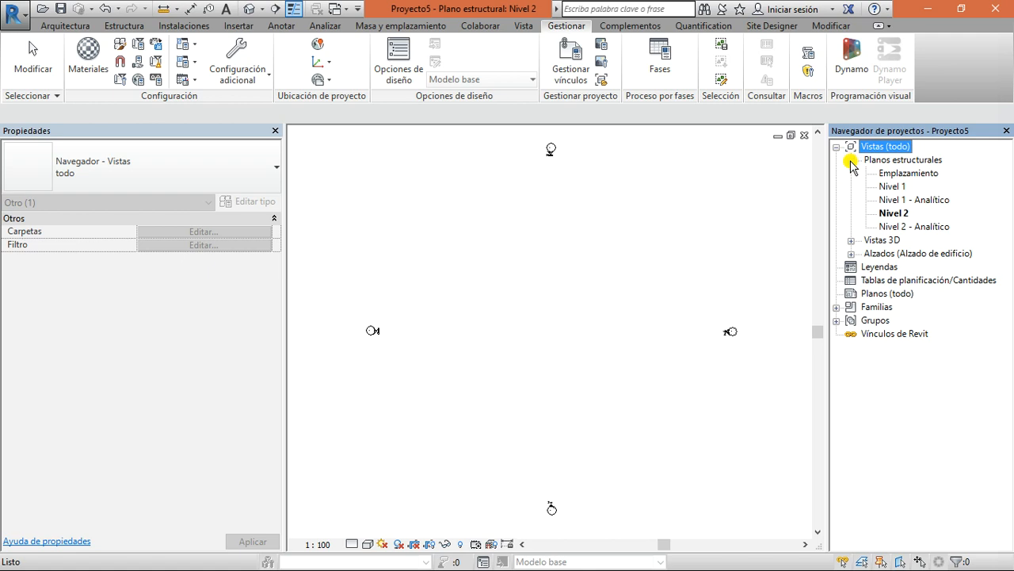
click(851, 161)
click(852, 163)
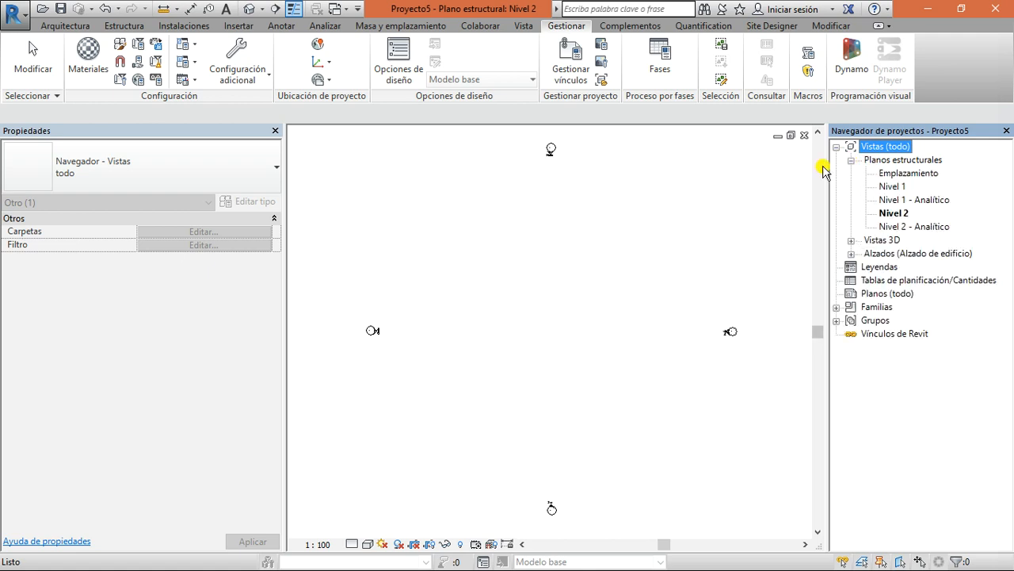
click(940, 157)
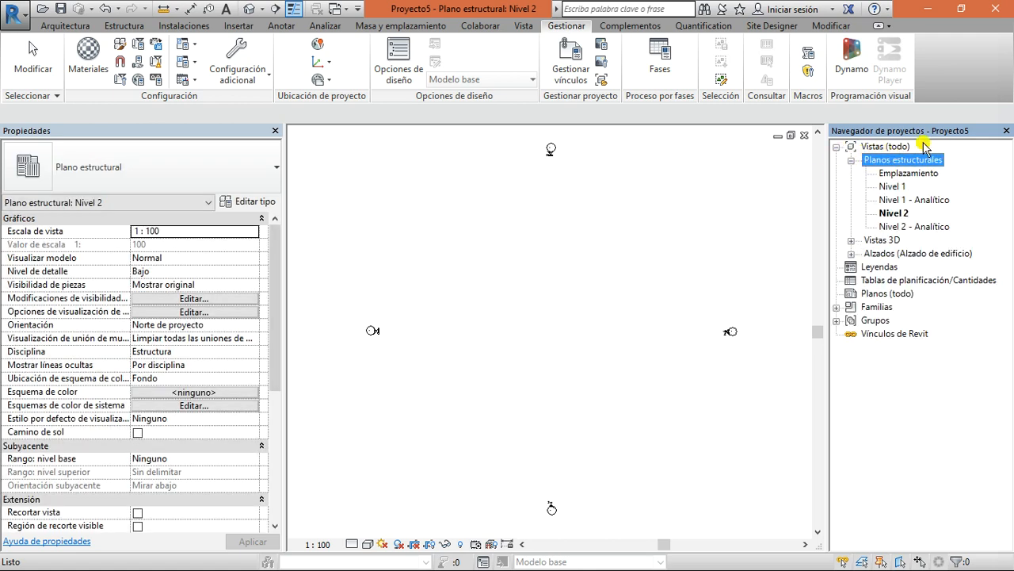
View the Nivel 1 and Nivel 1 - Analítico structural plans, and expand the list of 3D views
click(893, 187)
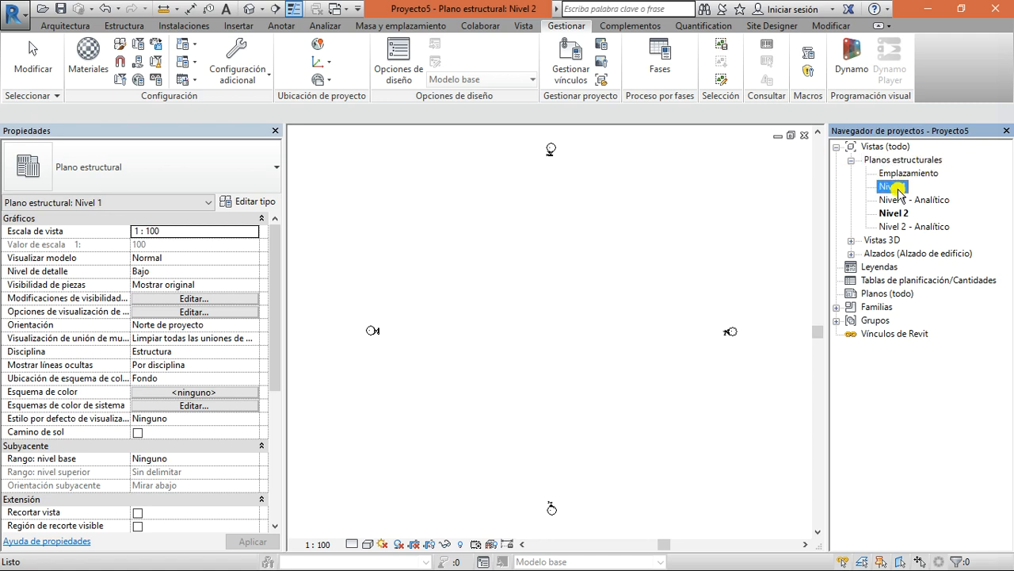
double_click(901, 188)
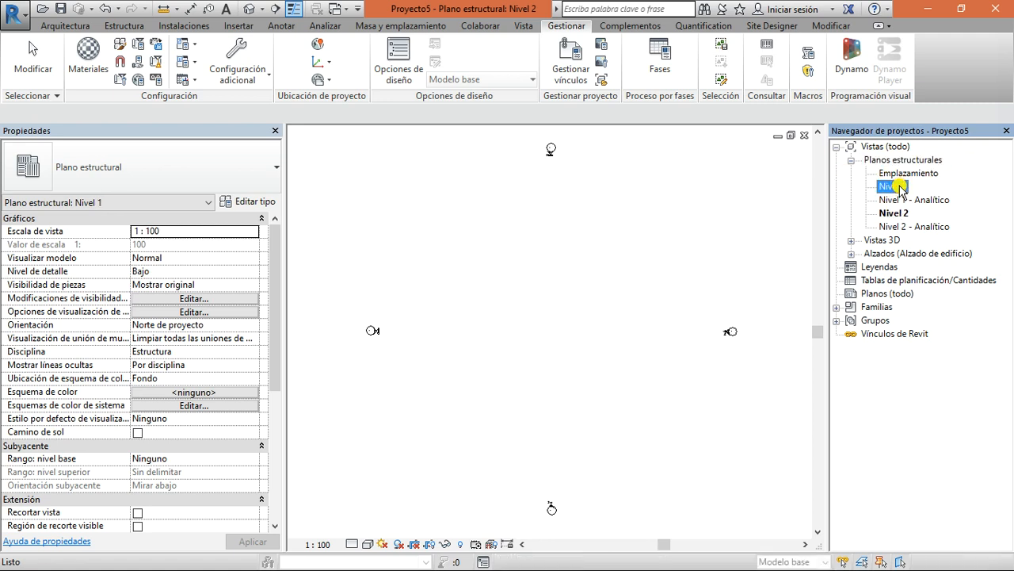
double_click(904, 200)
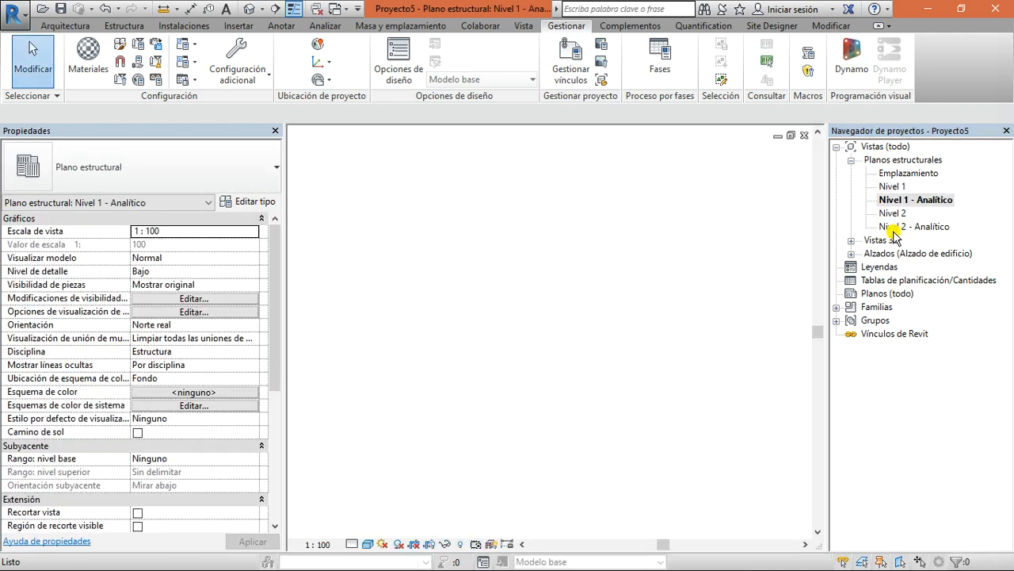
click(851, 240)
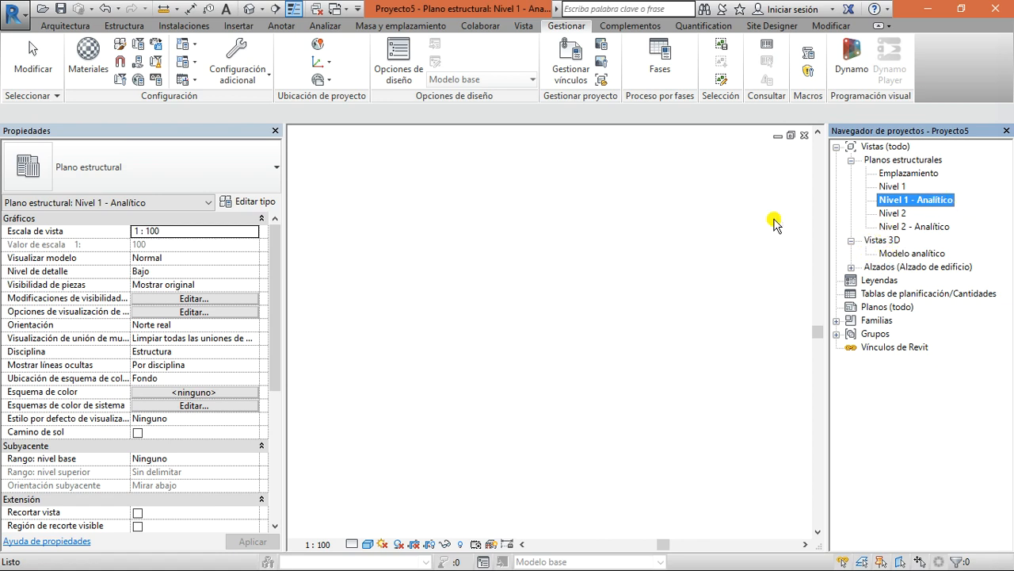
Collapse the structural plans and open the Este building elevation to show its levels
click(852, 162)
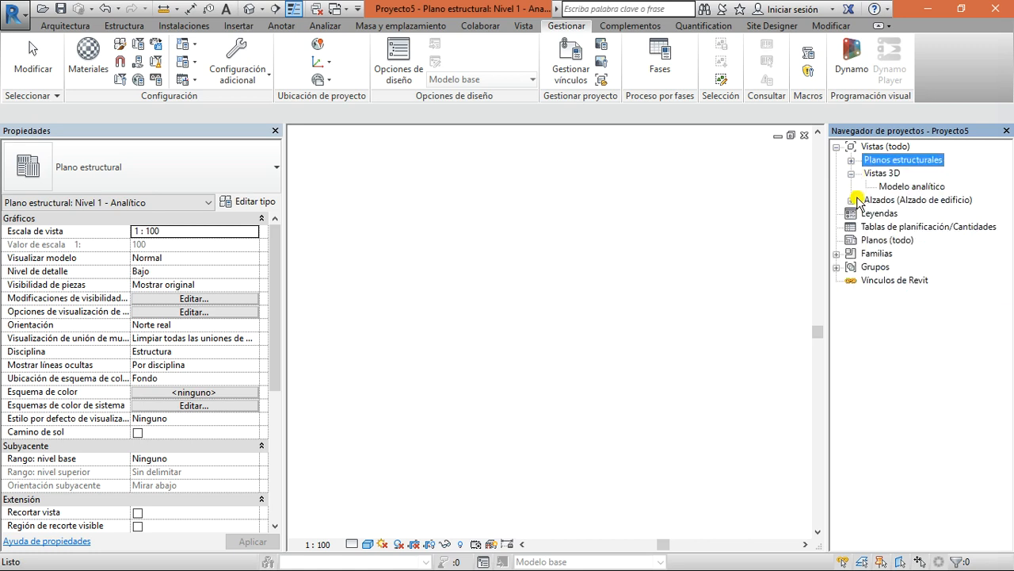
click(851, 201)
double_click(885, 214)
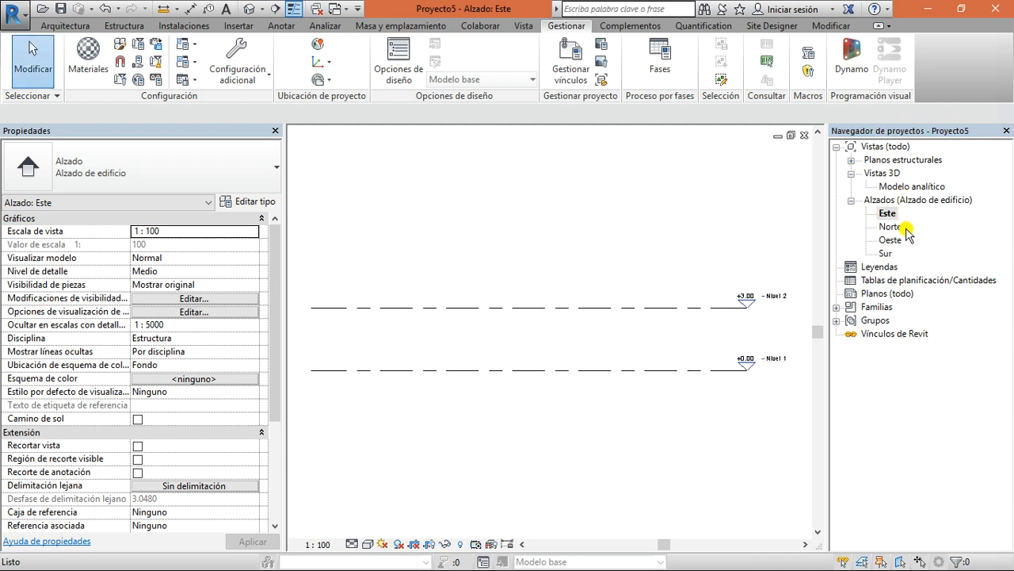
scroll(745, 274, up, 1)
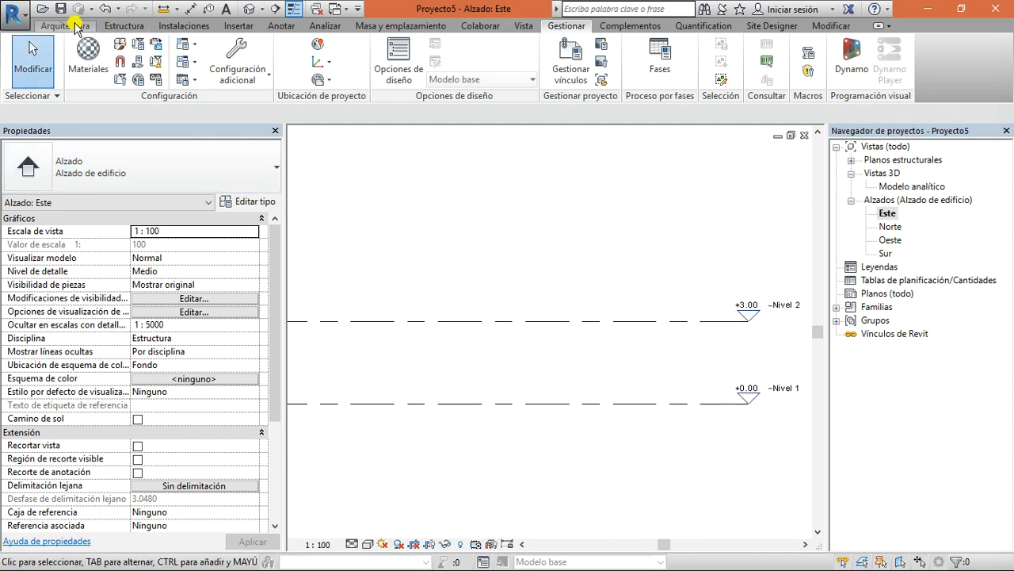
Create three more levels above Nivel 2 by picking level lines with an offset of 3 m, each from the level below
click(119, 25)
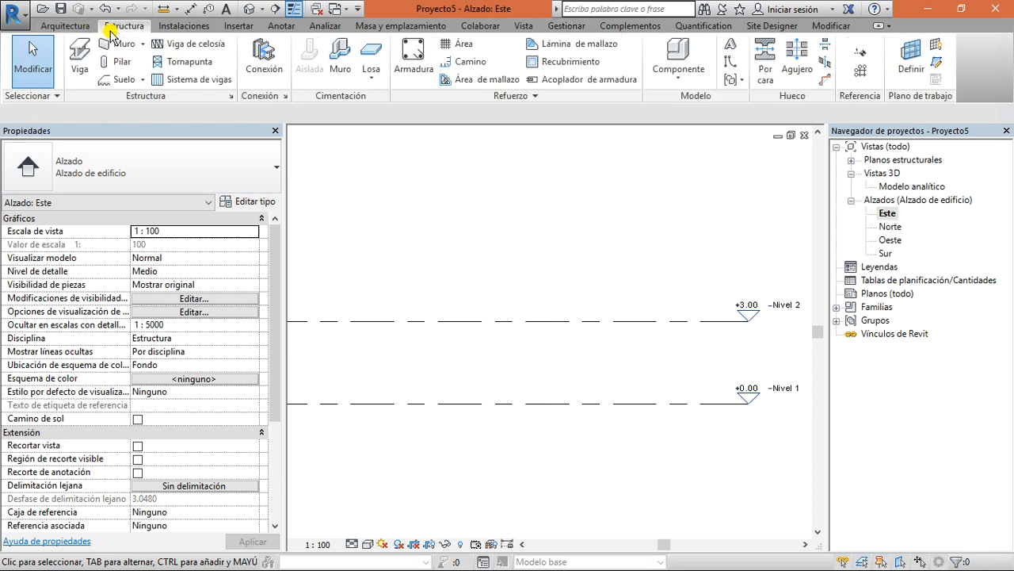
click(858, 54)
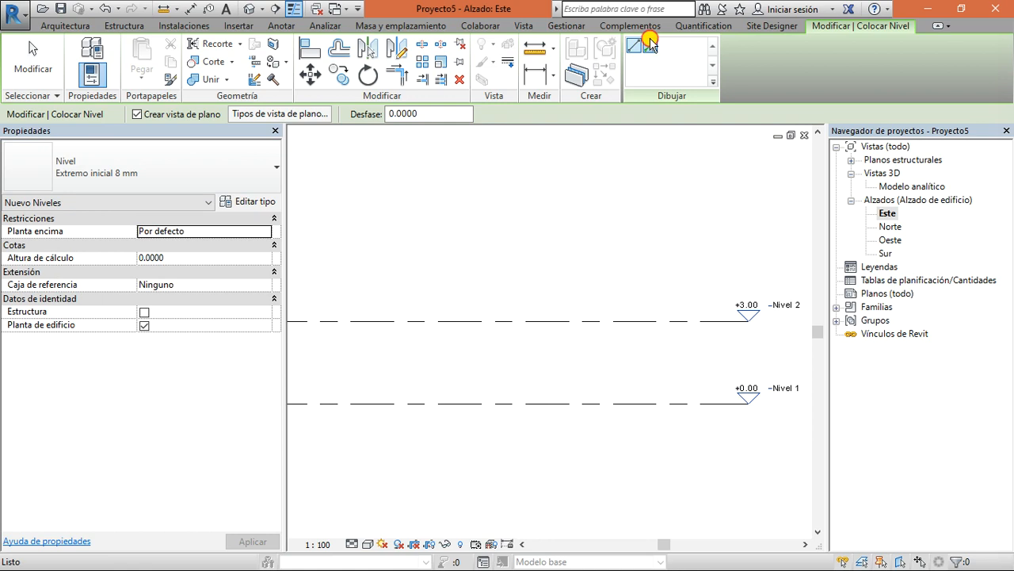
click(650, 40)
drag(455, 116, 298, 101)
text(3)
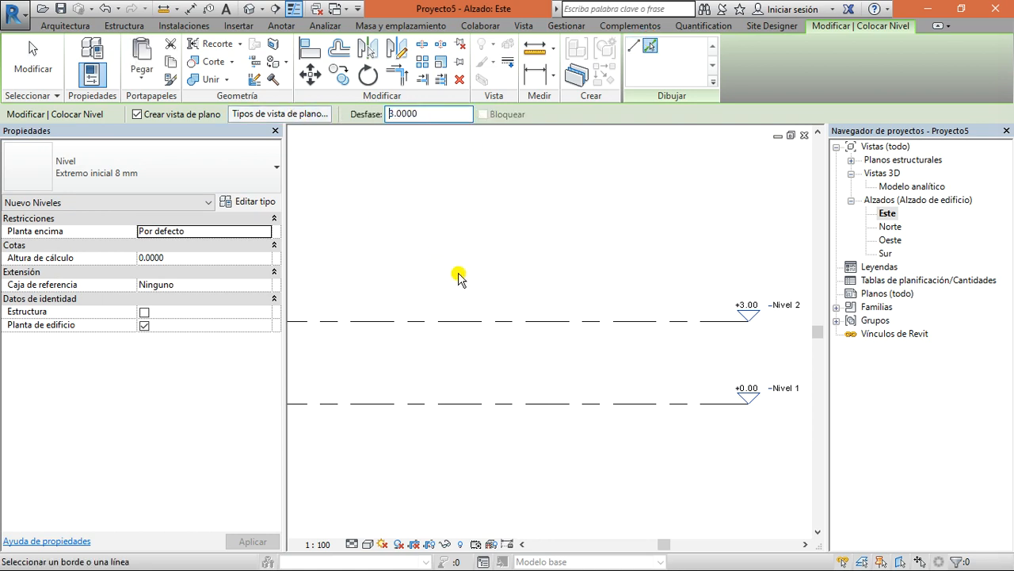
click(481, 320)
click(498, 237)
middle_drag(550, 211, 521, 346)
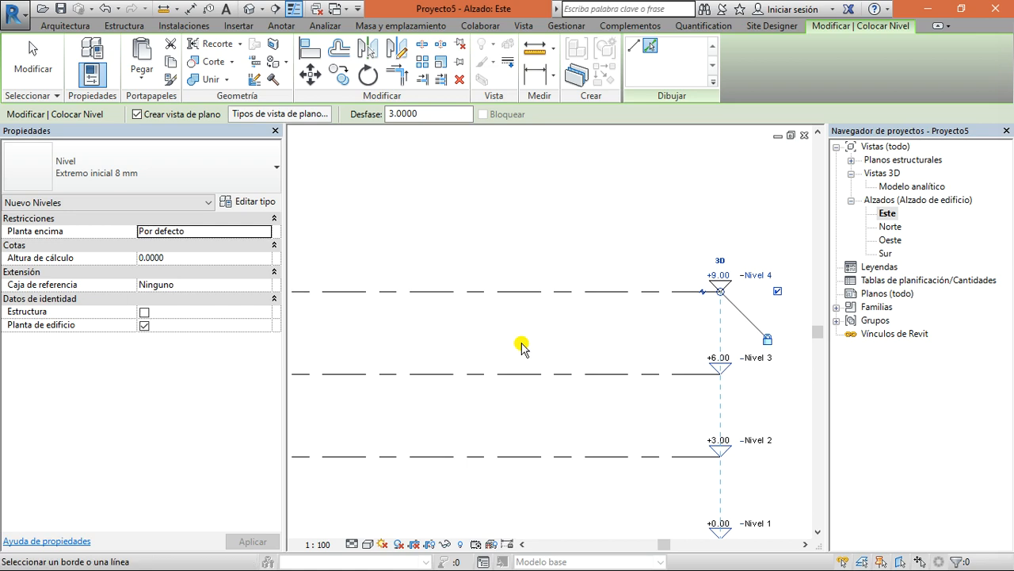
click(542, 291)
key(Escape)
key(Escape)
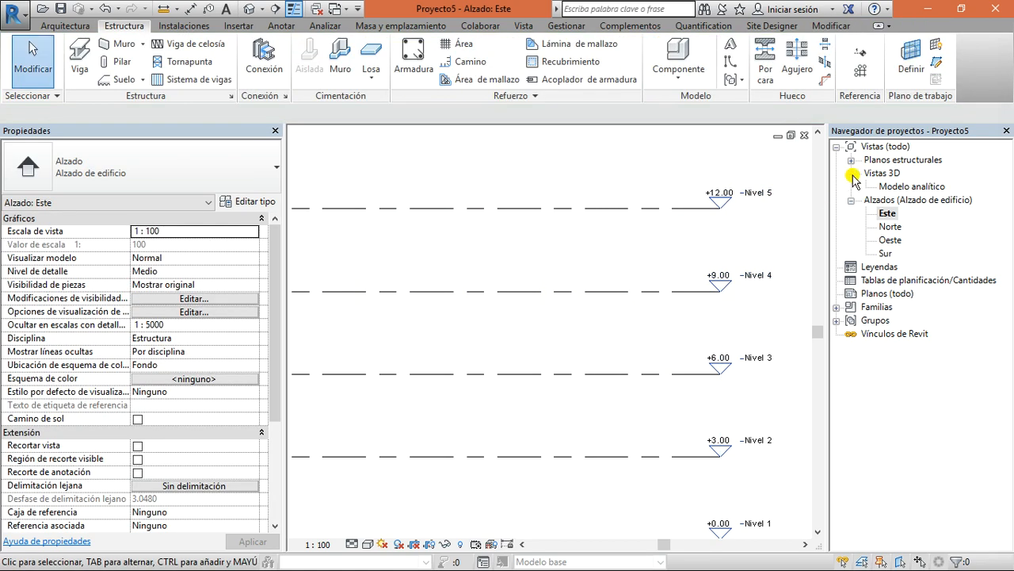
Examine the expanded structural plans list, comparing the plans of the new levels with Nivel 1, Nivel 2 and their Analítico views
click(851, 160)
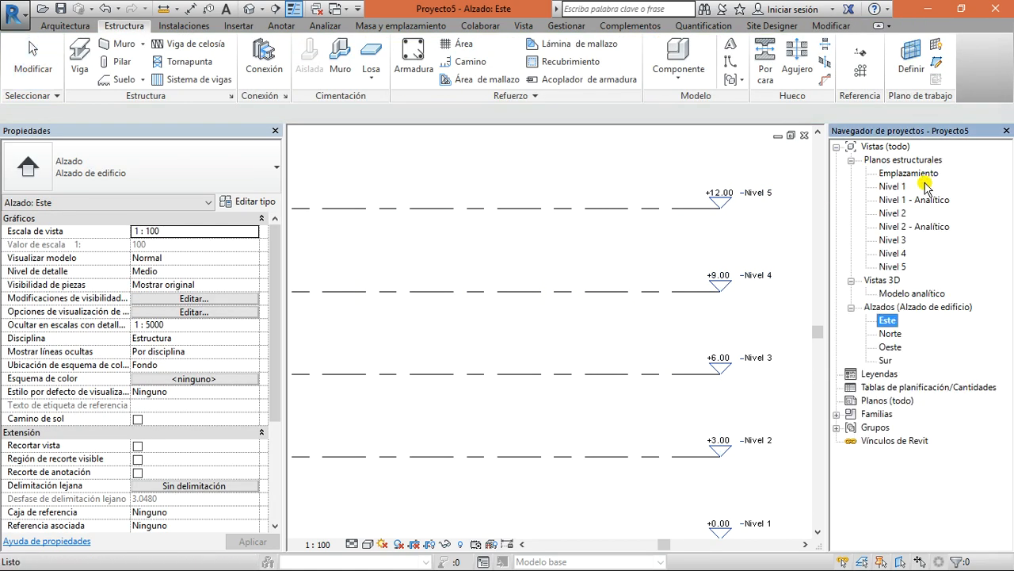
click(891, 239)
click(891, 254)
click(893, 268)
click(892, 240)
click(891, 254)
click(893, 267)
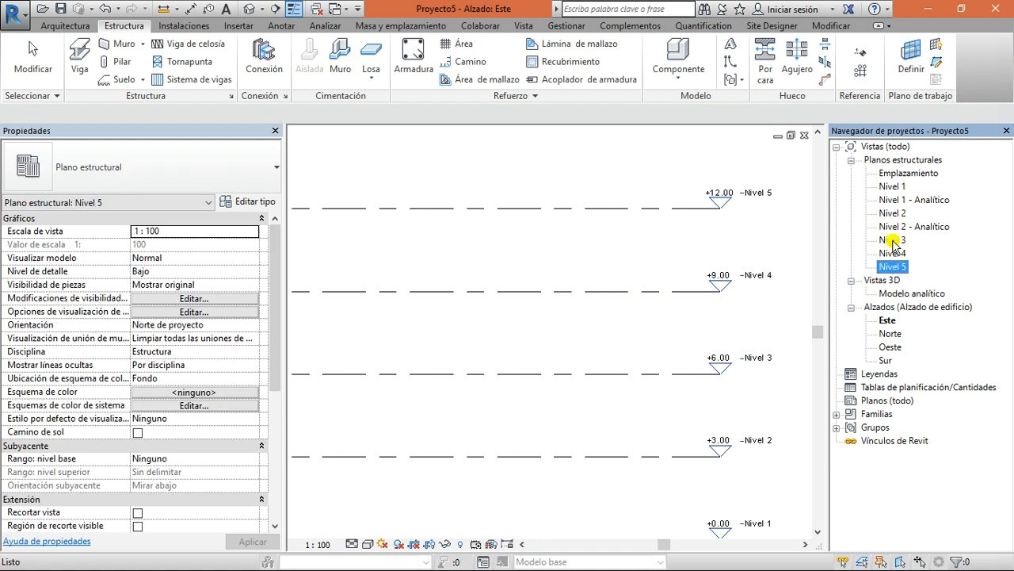
click(917, 202)
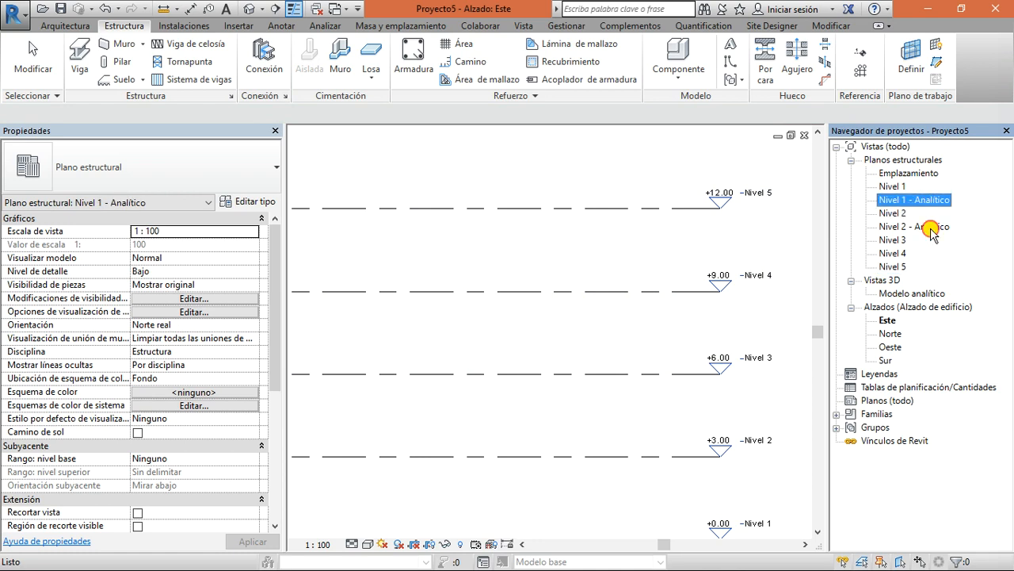
click(927, 227)
click(898, 187)
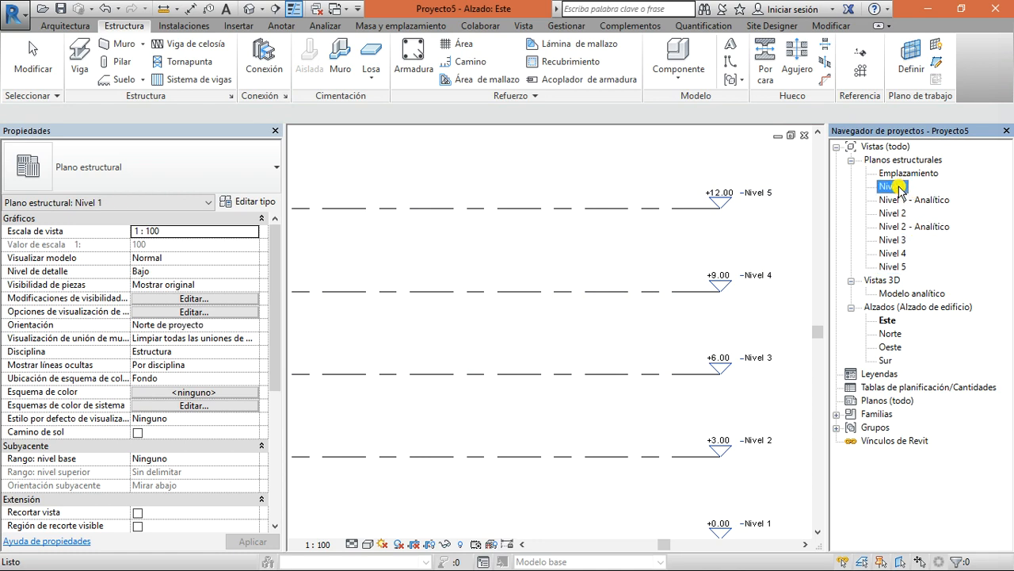
click(917, 206)
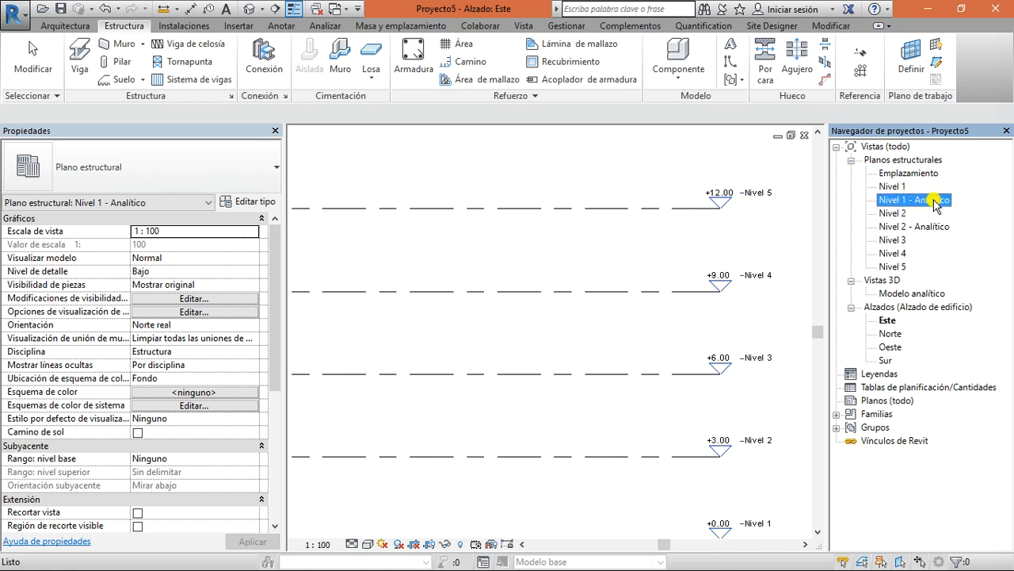
click(888, 186)
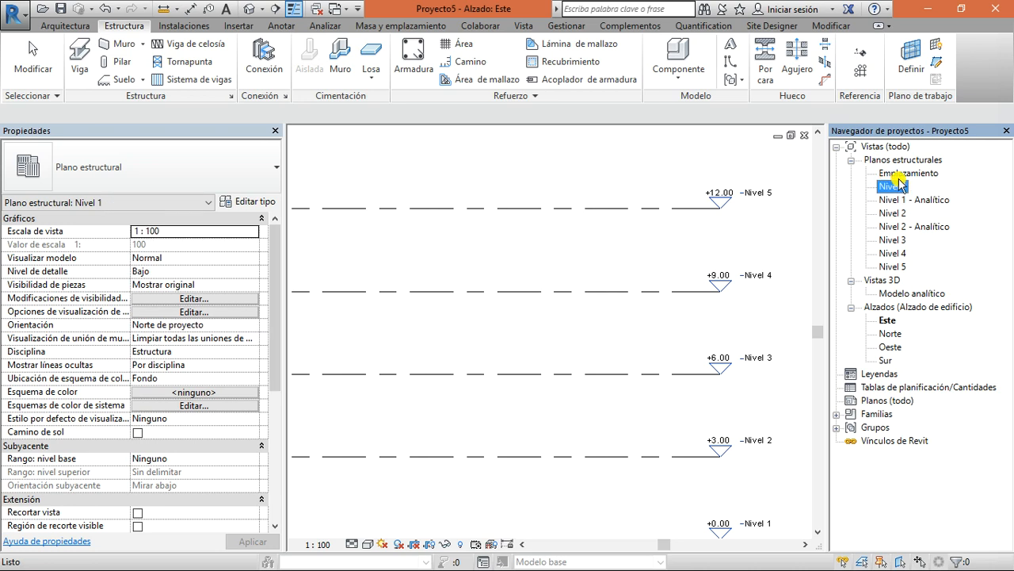
Duplicate the Nivel 3 structural plan with detailing (Duplicar con detalles)
click(894, 240)
right_click(900, 239)
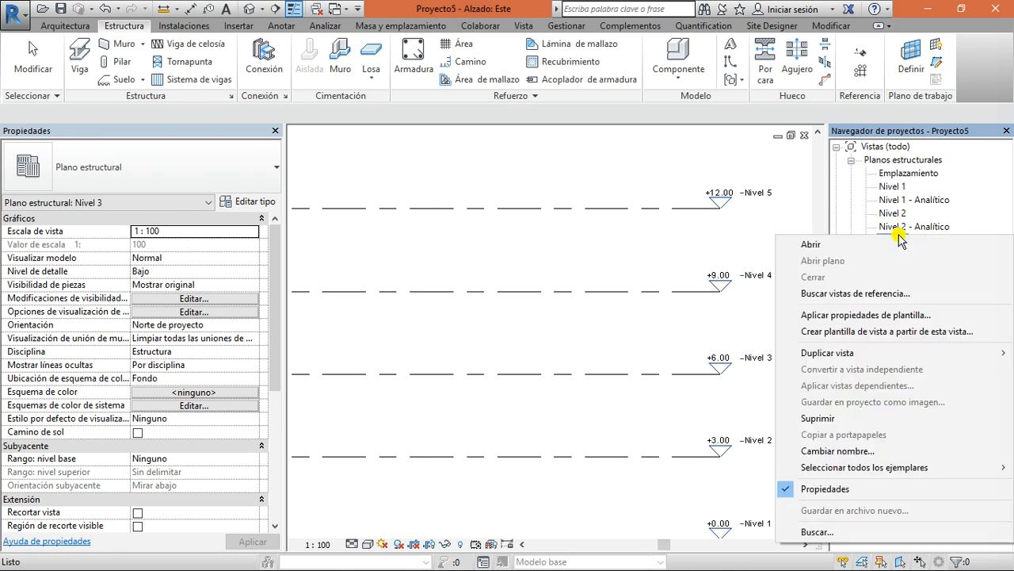
mouse_move(927, 352)
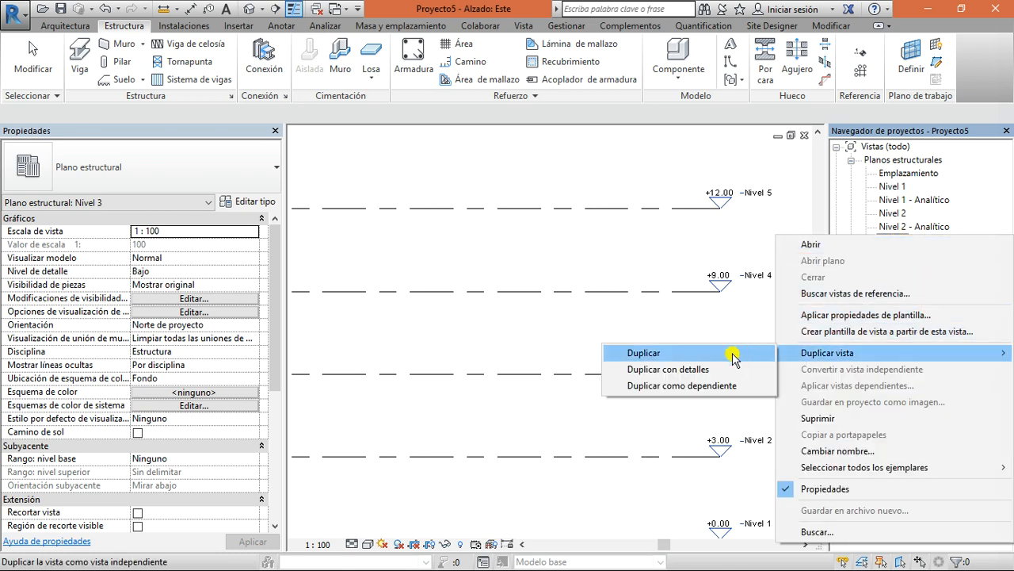
click(714, 369)
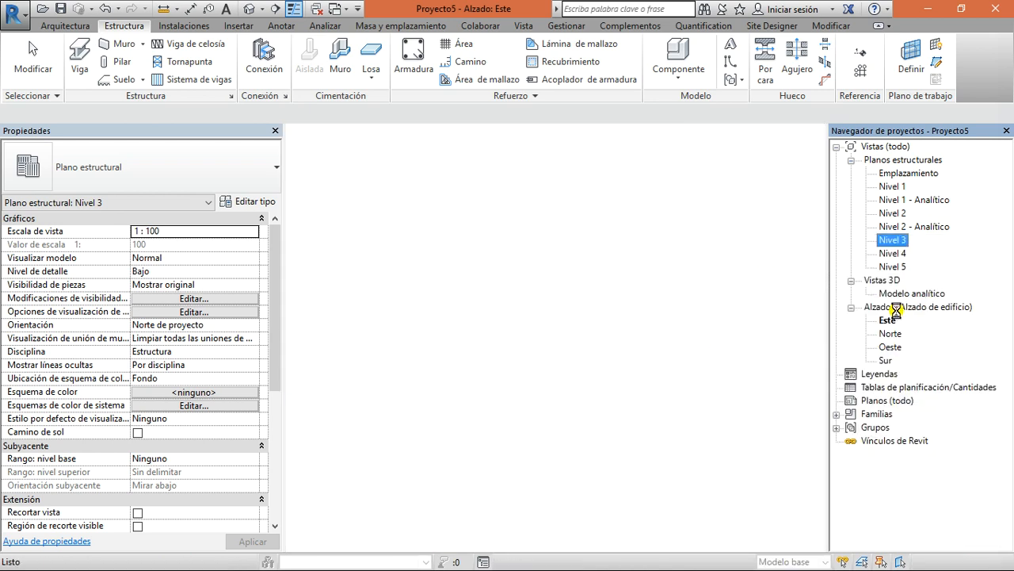
Rename the copied Nivel 3 plan as Nivel 3 - Analítico
right_click(915, 258)
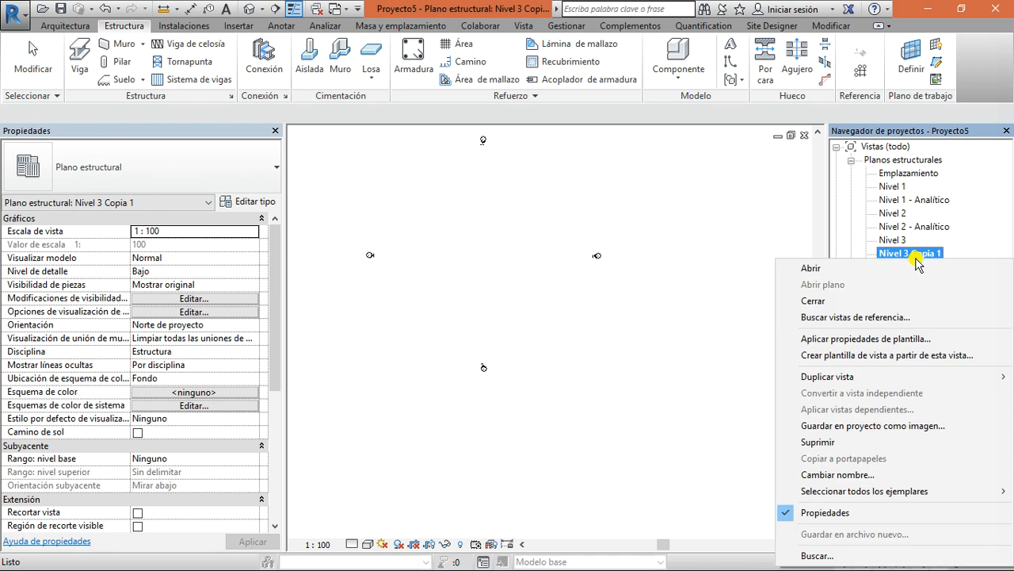
click(882, 474)
click(623, 148)
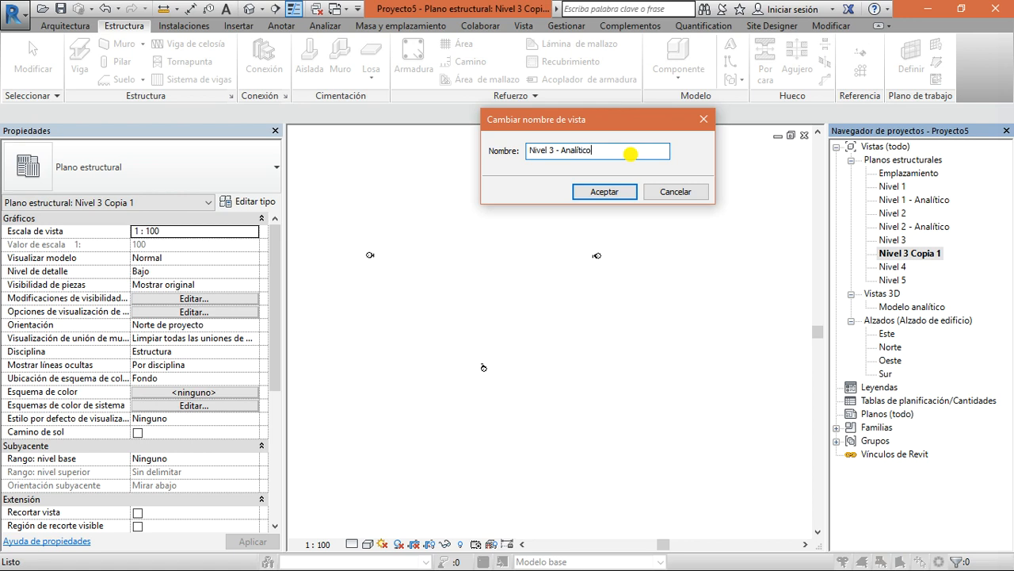
key(Return)
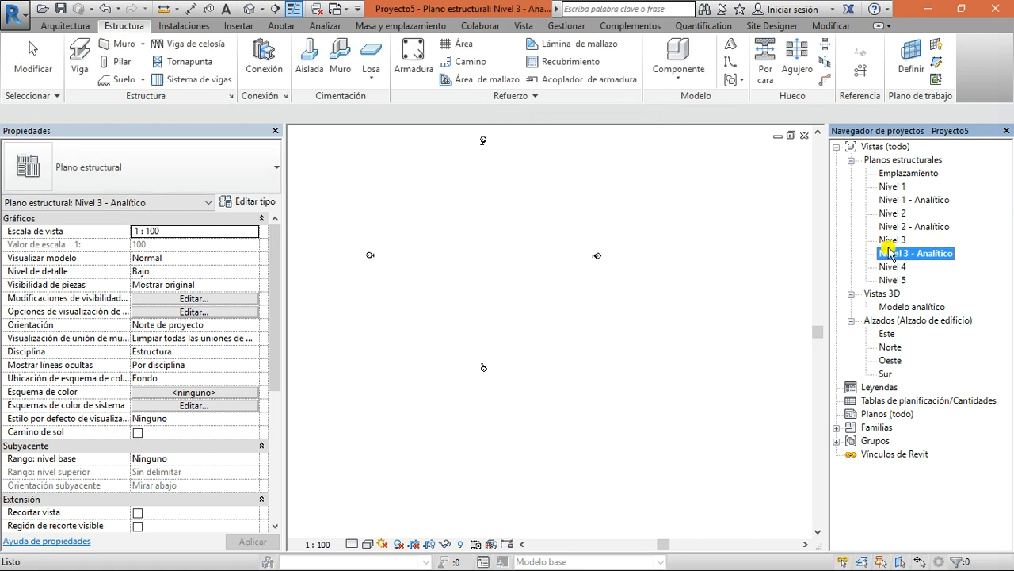
Review the model category visibility and graphics overrides of the Nivel 3 - Analítico structural plan without changing them
click(733, 292)
middle_drag(562, 251, 592, 313)
scroll(587, 277, up, 2)
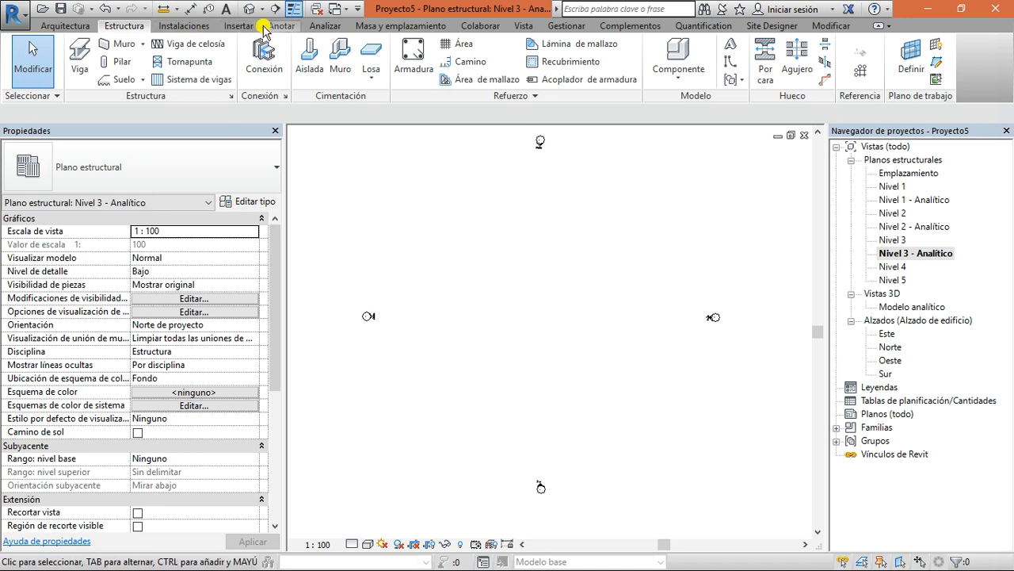
click(523, 25)
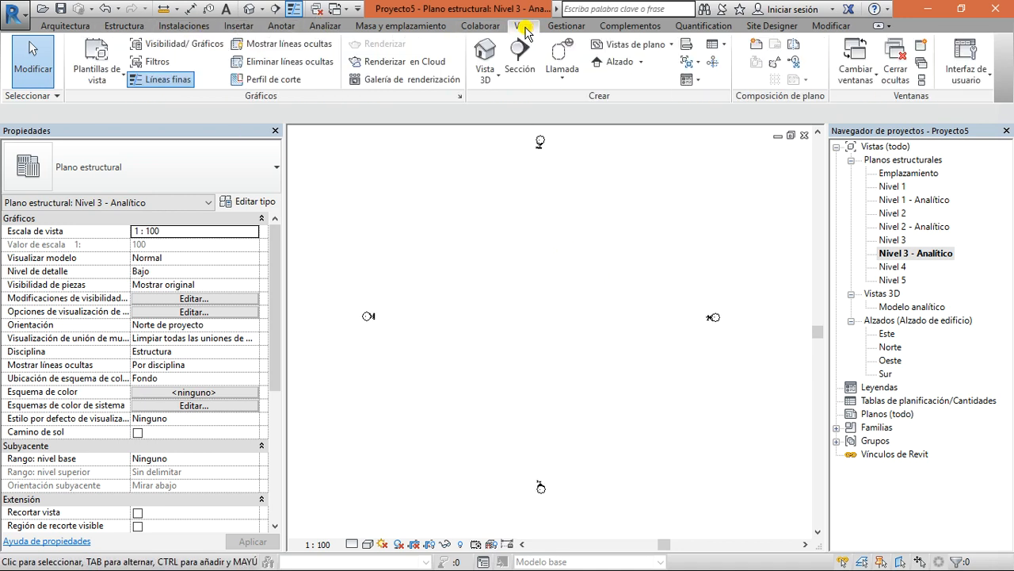
click(181, 49)
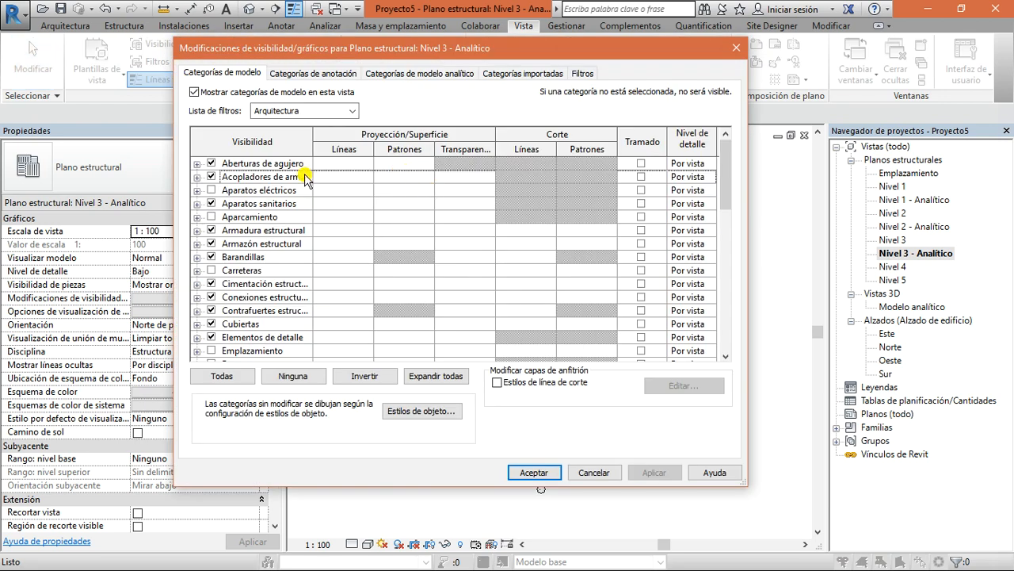
scroll(322, 237, down, 5)
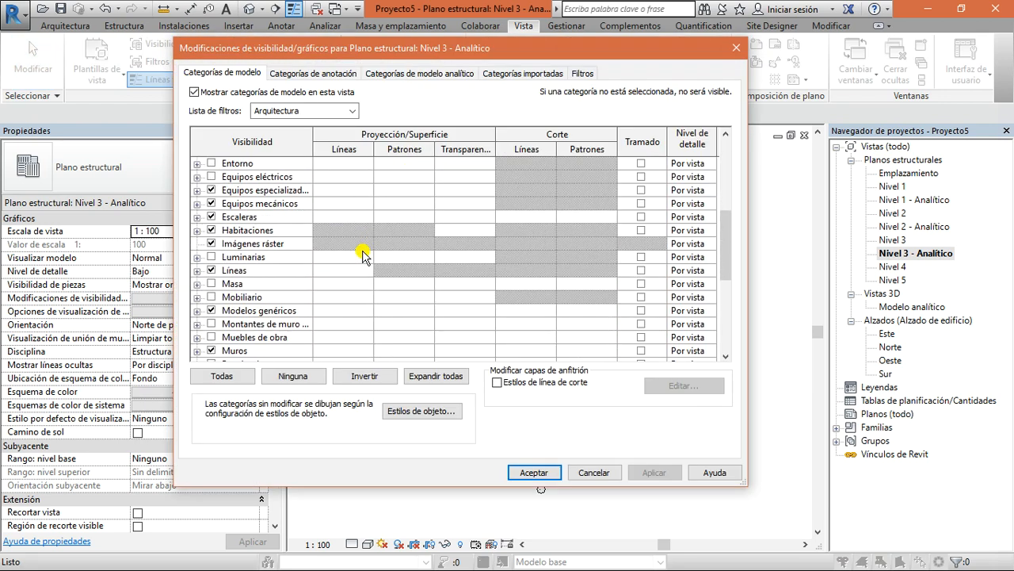
scroll(372, 252, down, 5)
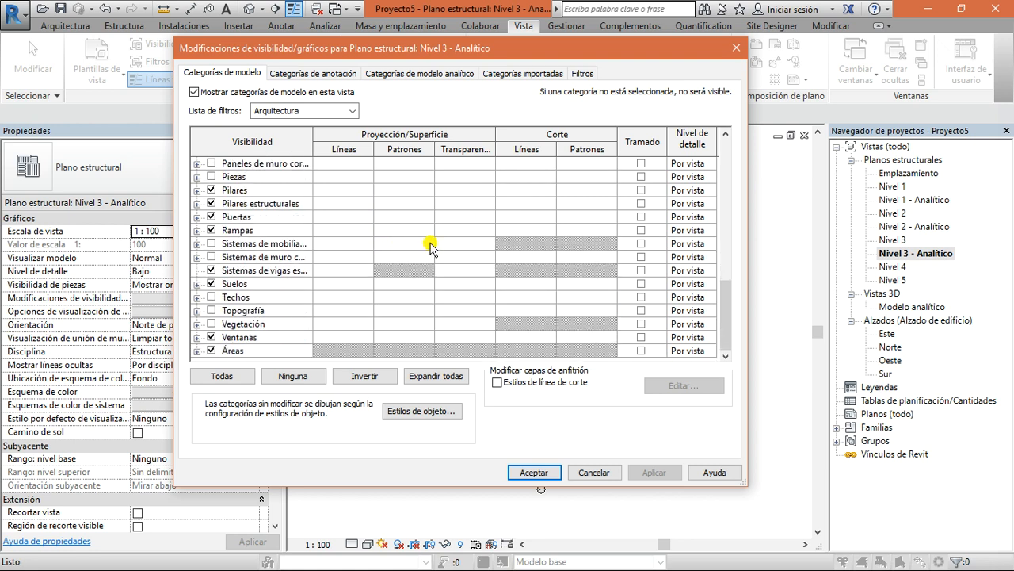
click(735, 52)
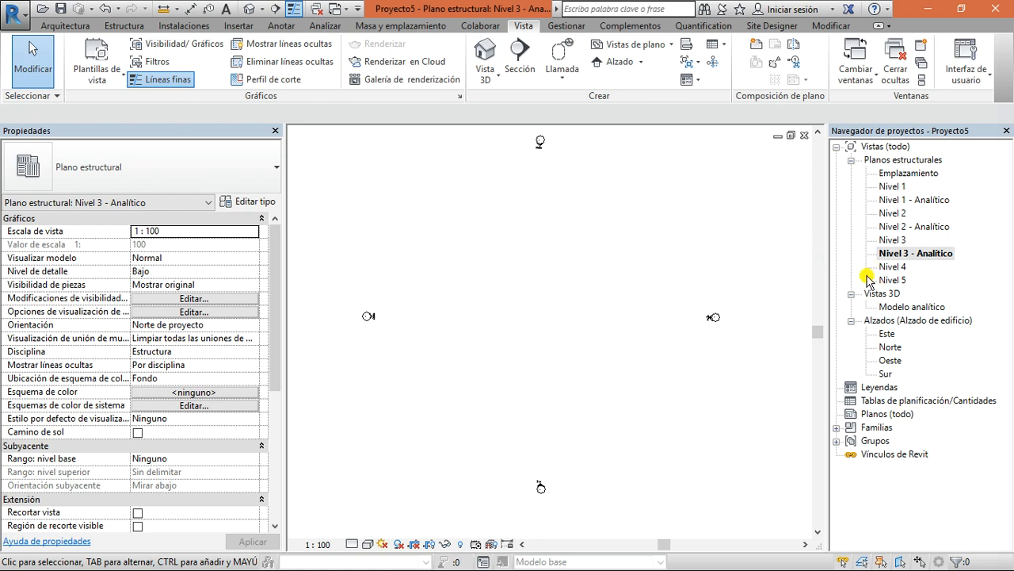
Compare the properties of the Nivel 1 to Nivel 5 structural plans and their Analítico views in the project browser
click(906, 185)
click(905, 231)
click(910, 258)
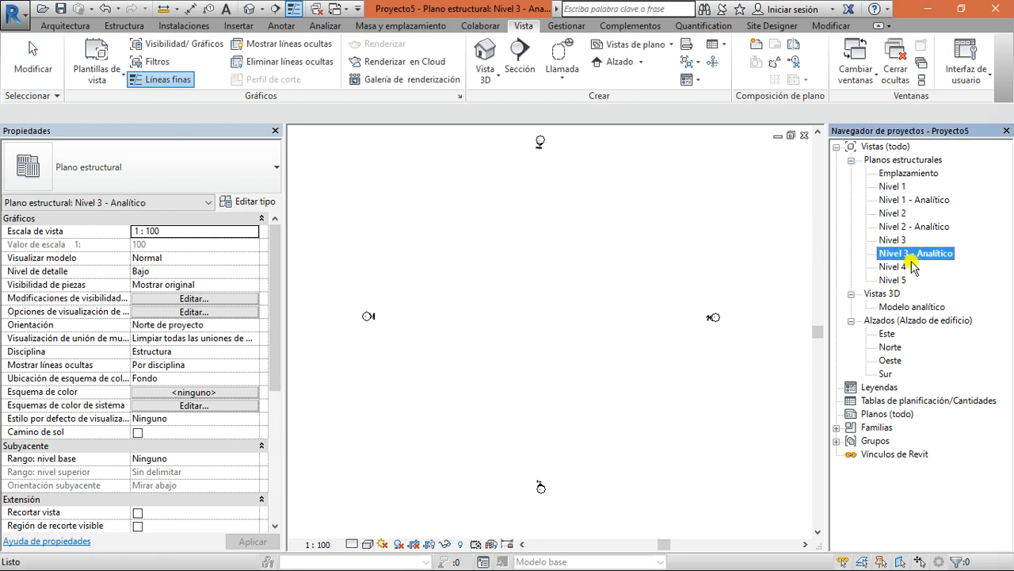
click(918, 201)
click(916, 226)
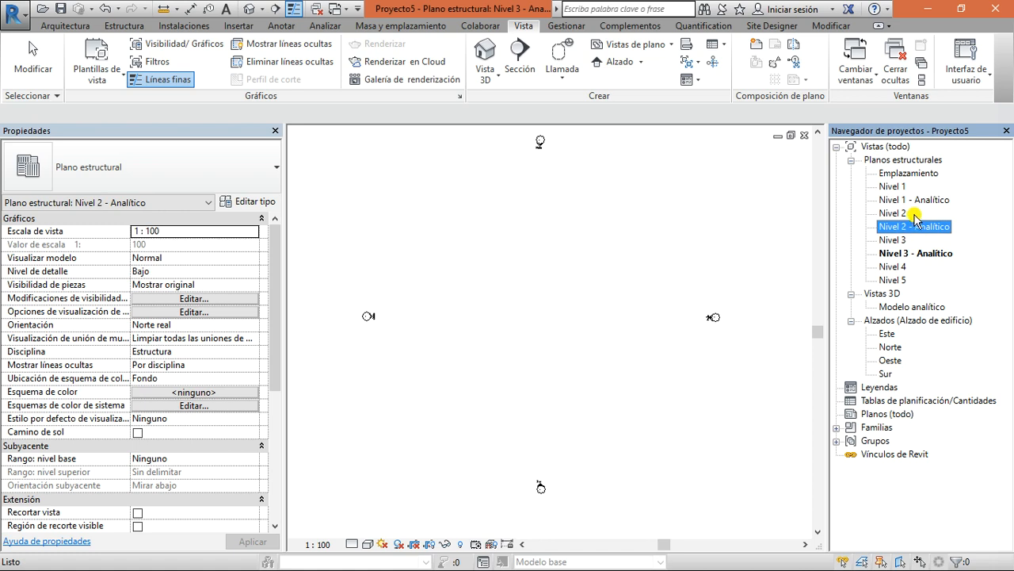
click(903, 214)
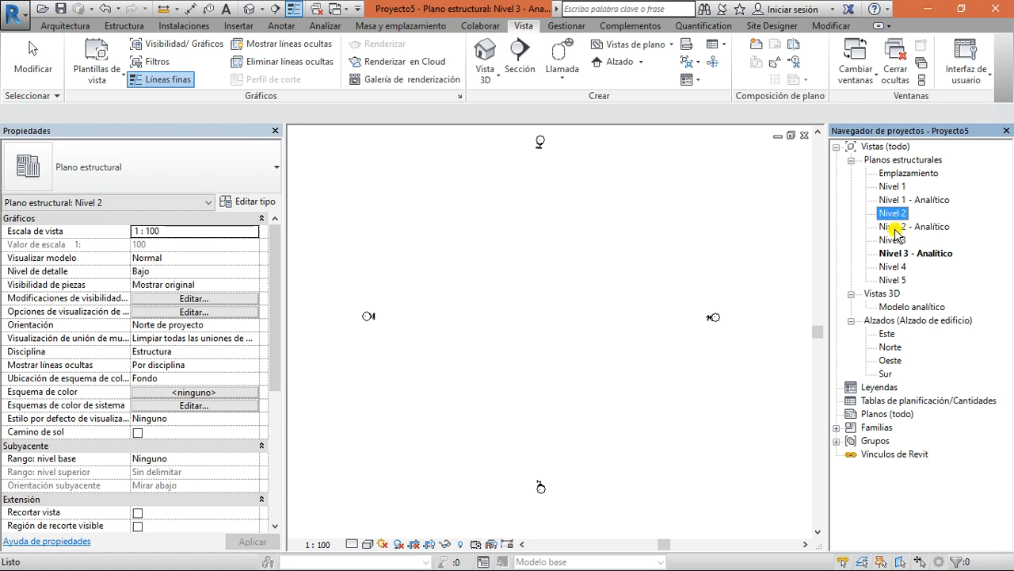
click(892, 189)
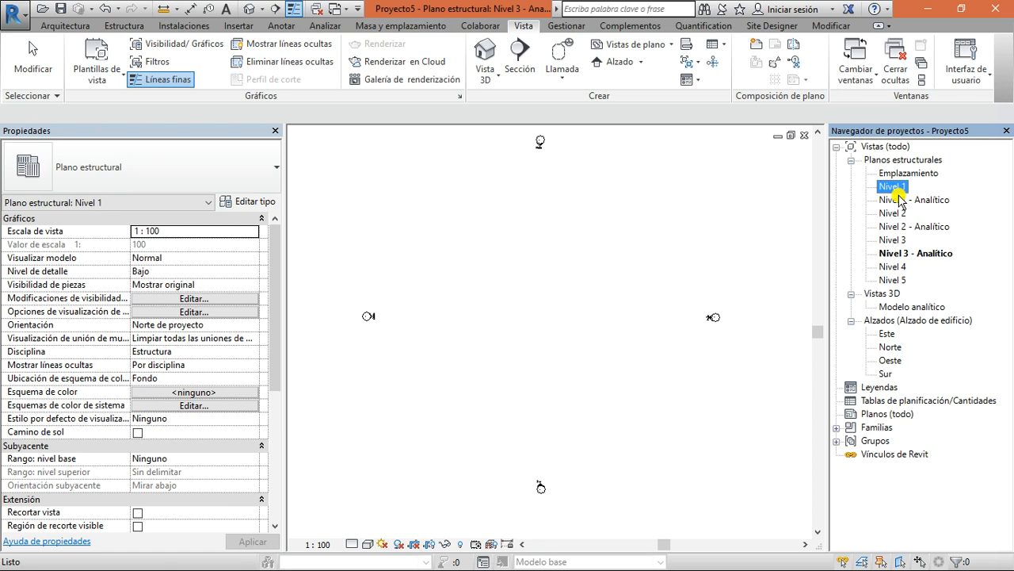
click(891, 279)
click(892, 253)
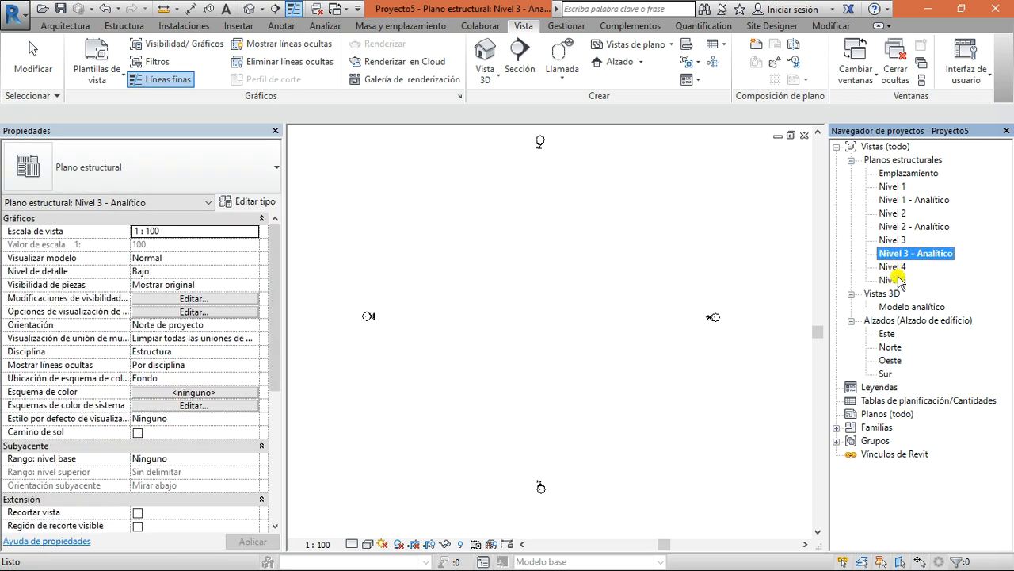
click(901, 277)
click(893, 268)
click(886, 293)
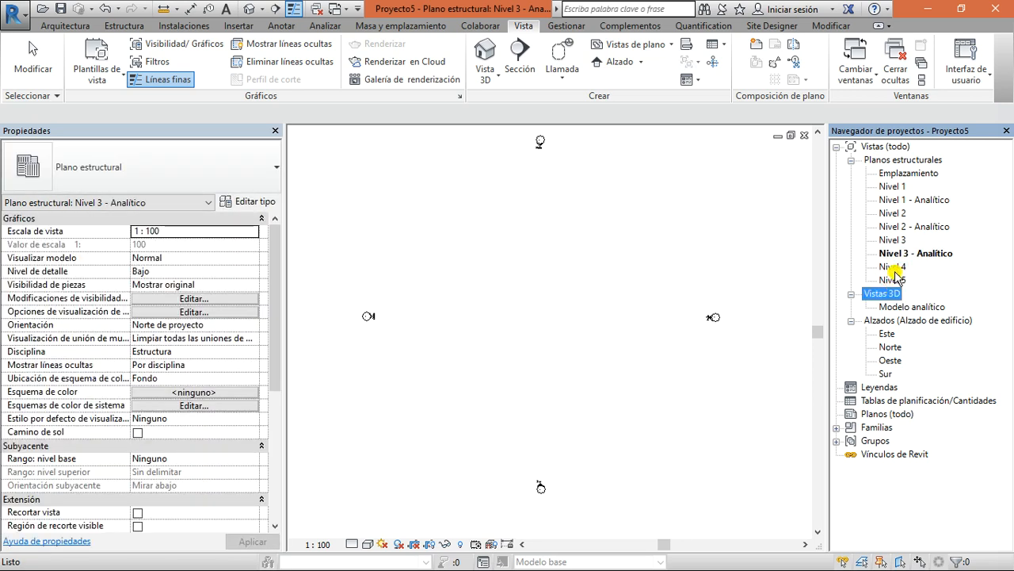
click(898, 172)
click(864, 160)
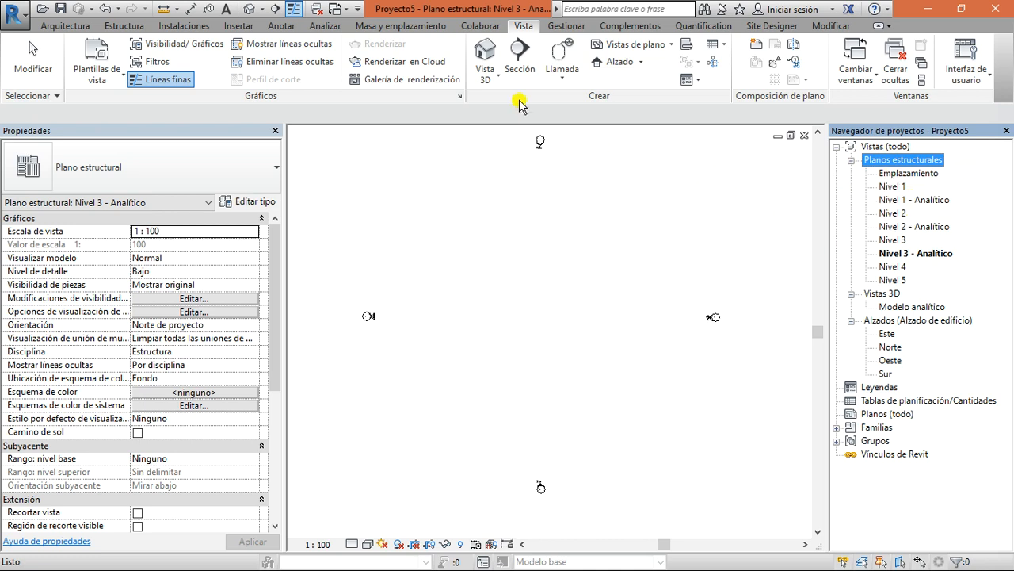
Create floor plan views (Plano de planta) for Nivel 1 through Nivel 5 and open the Nivel 1 floor plan
click(648, 45)
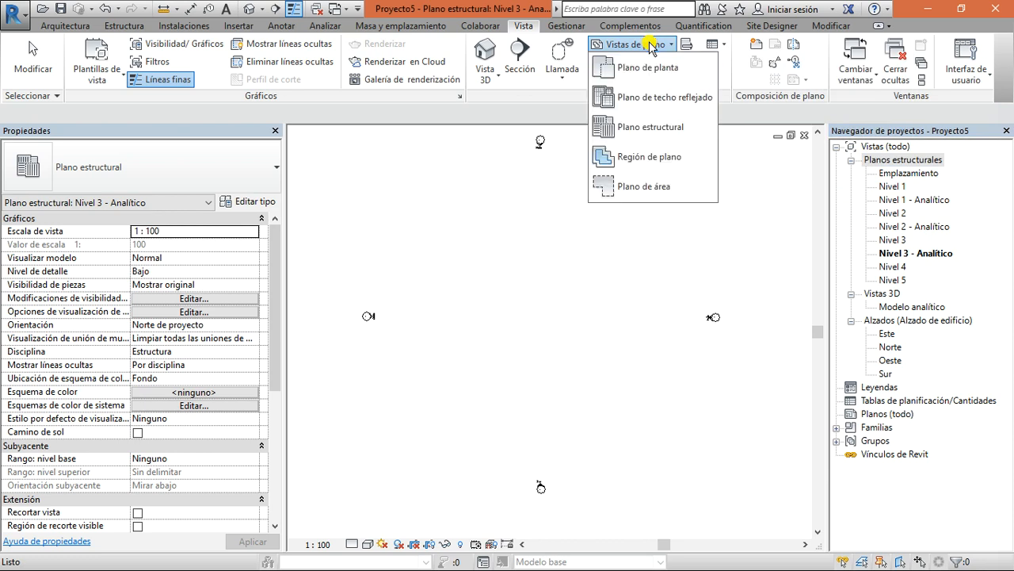
click(656, 70)
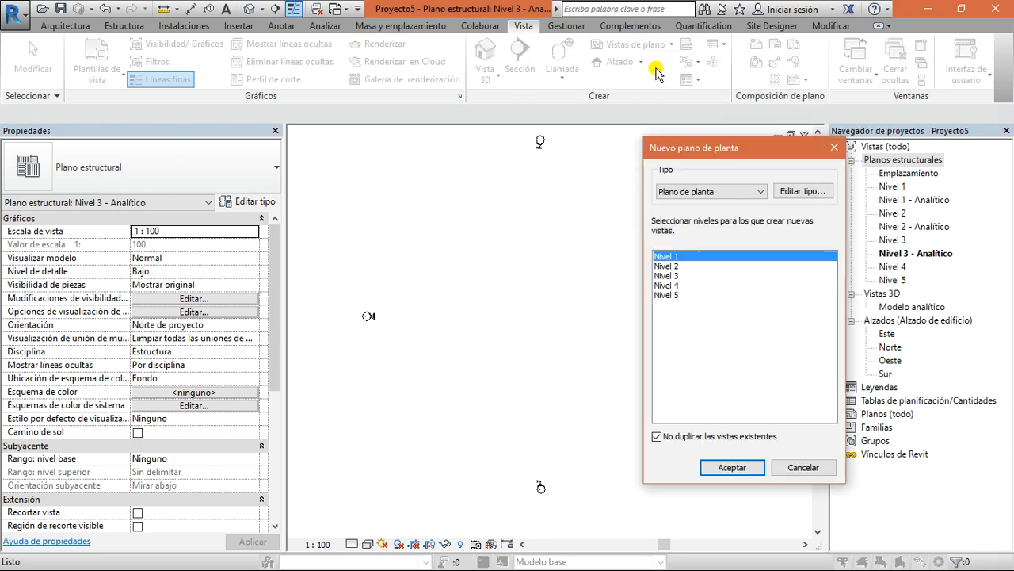
shift+click(666, 295)
click(723, 468)
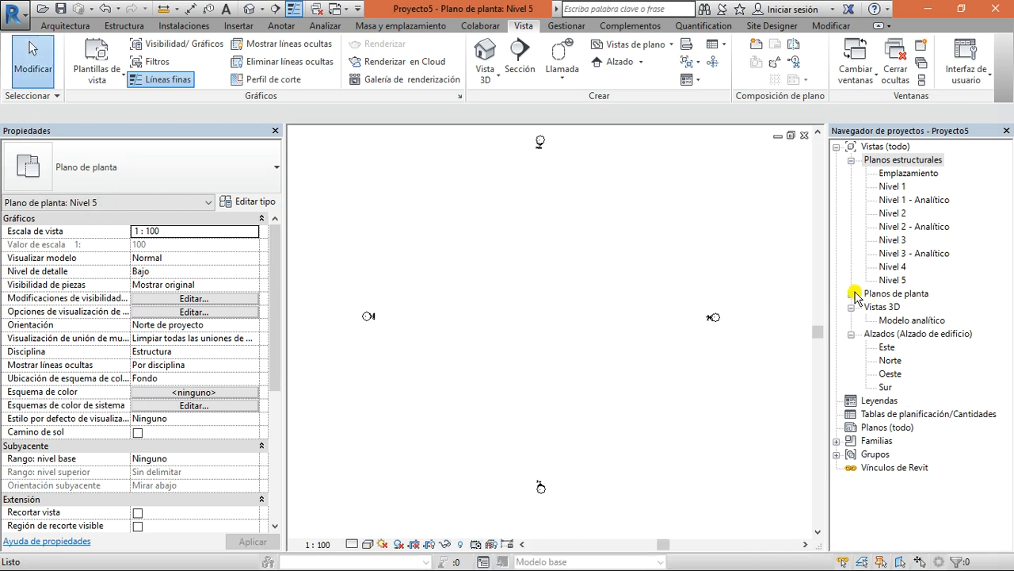
click(851, 294)
click(894, 308)
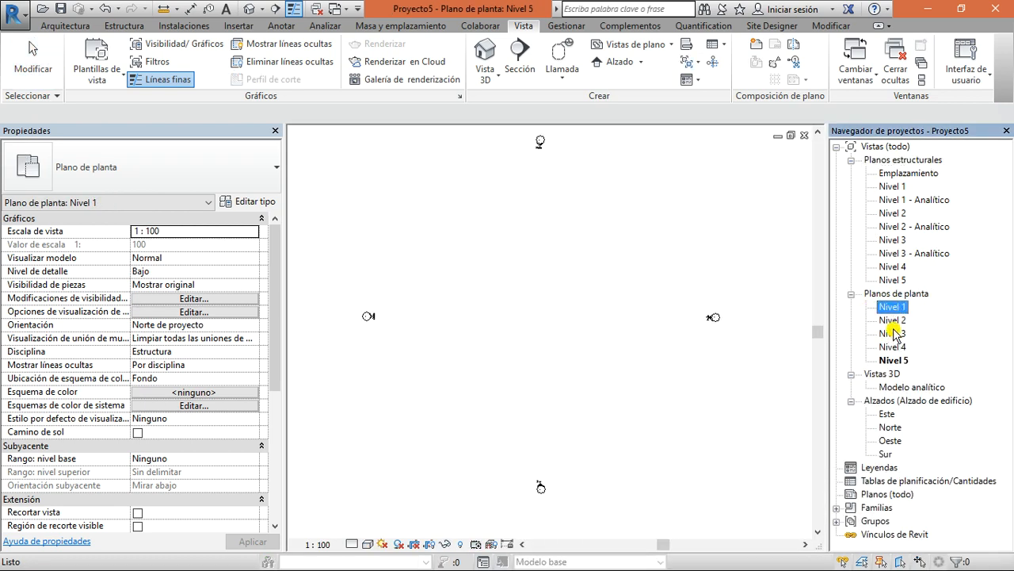
double_click(894, 308)
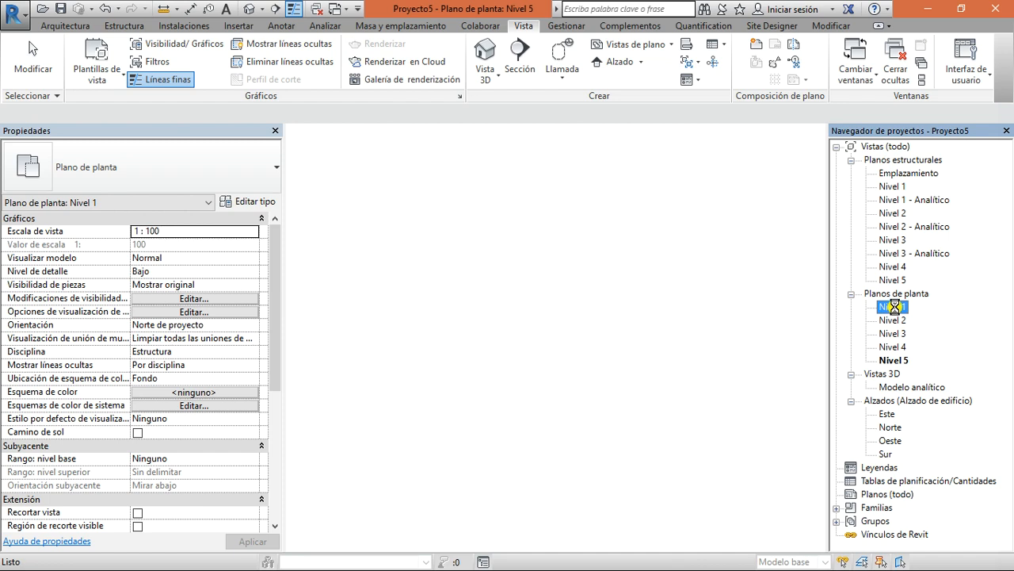
Compare the structural plans with the new floor plans in the project browser, leaving both groups collapsed
click(852, 162)
click(852, 174)
click(852, 173)
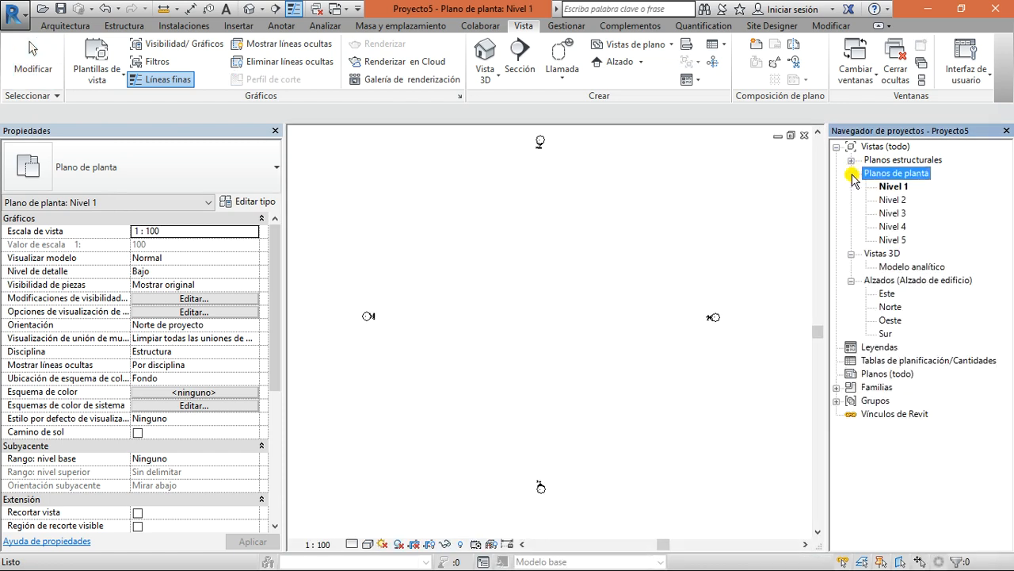
click(853, 163)
click(899, 267)
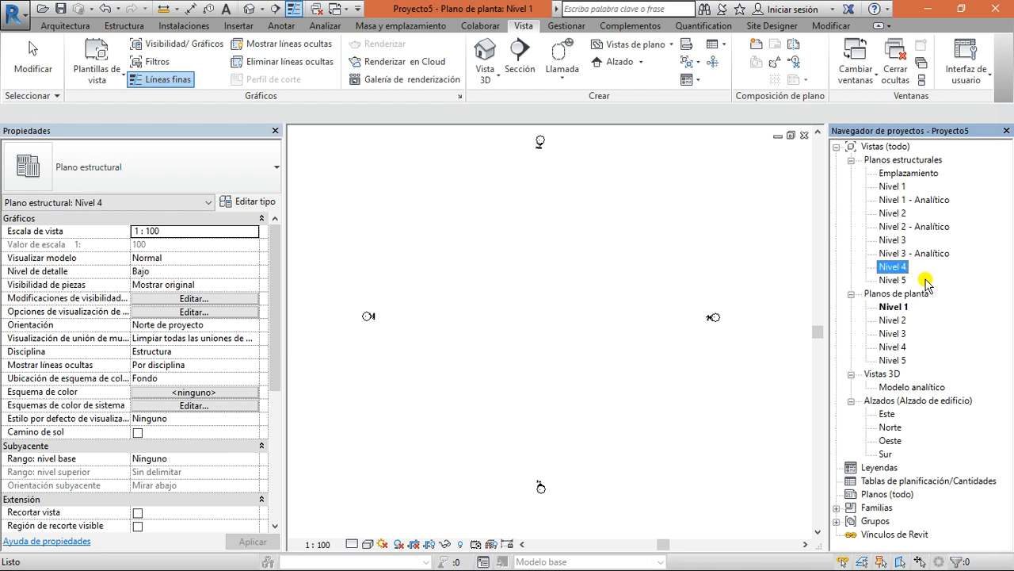
click(853, 160)
click(853, 172)
click(853, 172)
click(851, 172)
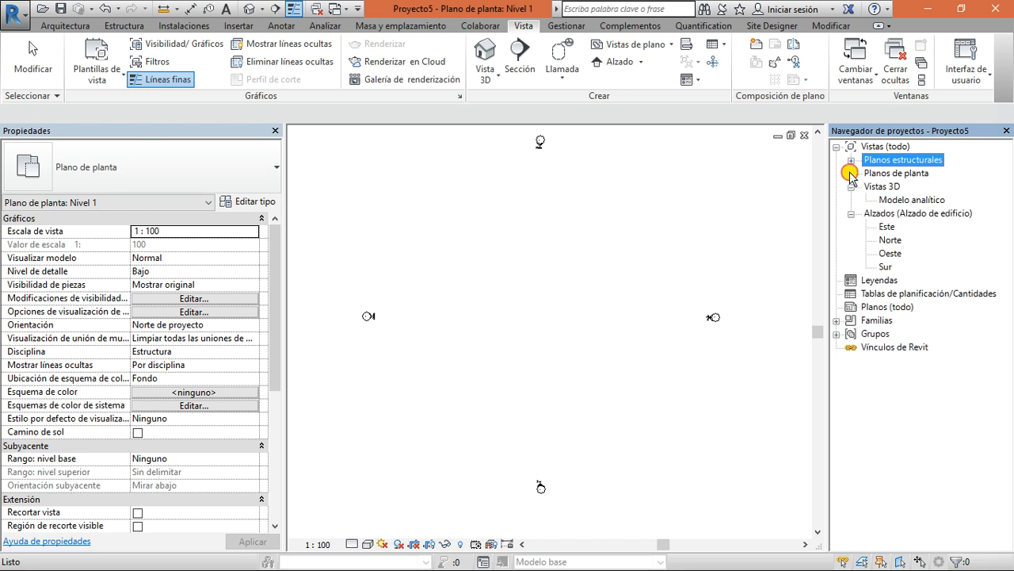
Open the Modelo analítico 3D view and generate the default 3D view (Vista 3D por defecto)
double_click(892, 200)
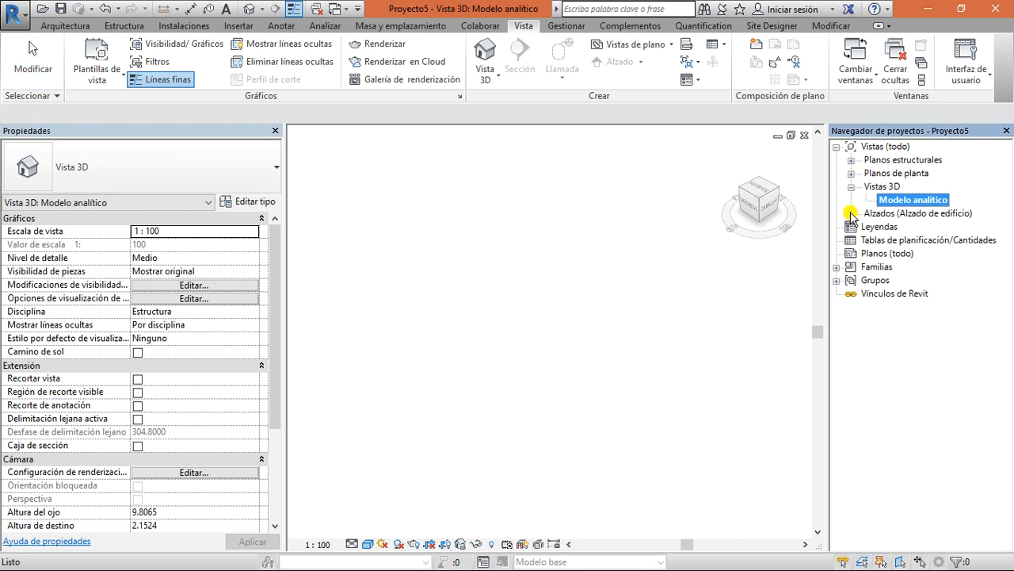
click(855, 190)
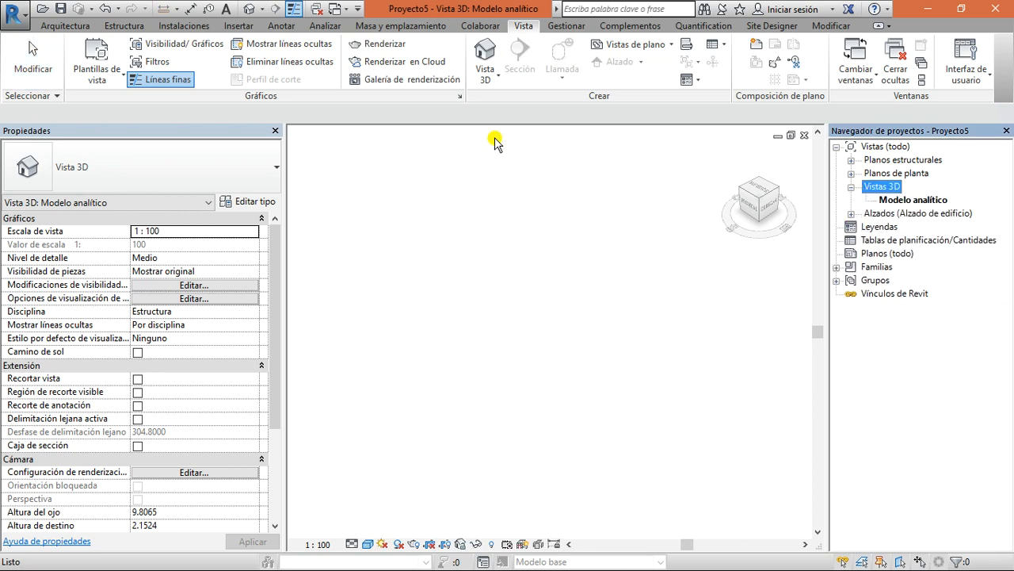
click(262, 9)
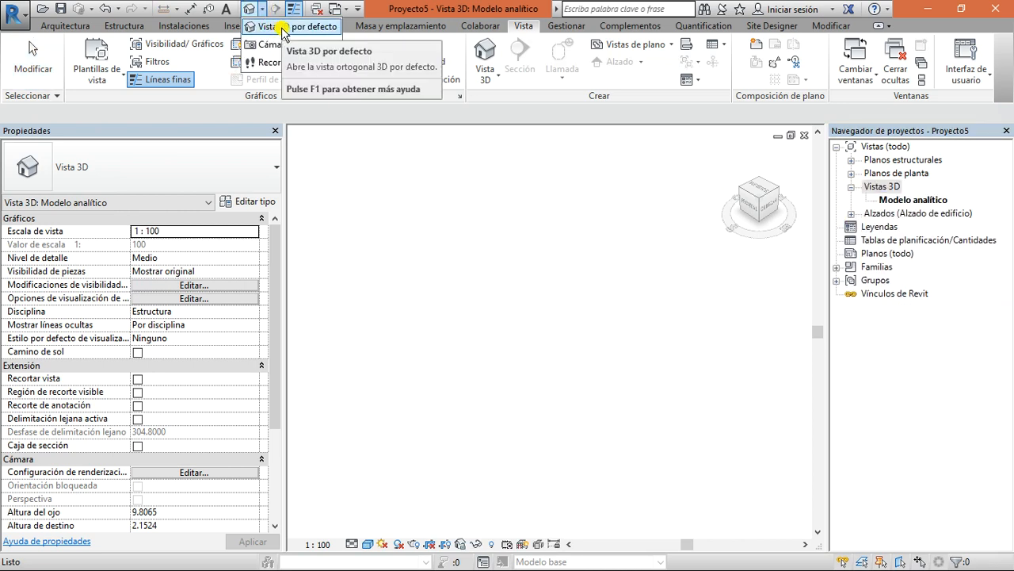
click(282, 31)
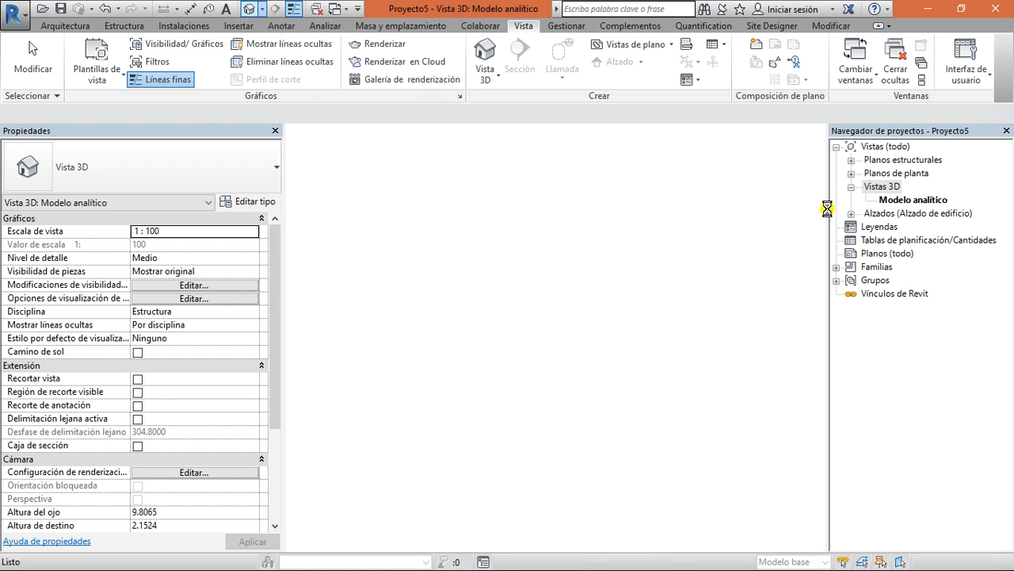
click(889, 213)
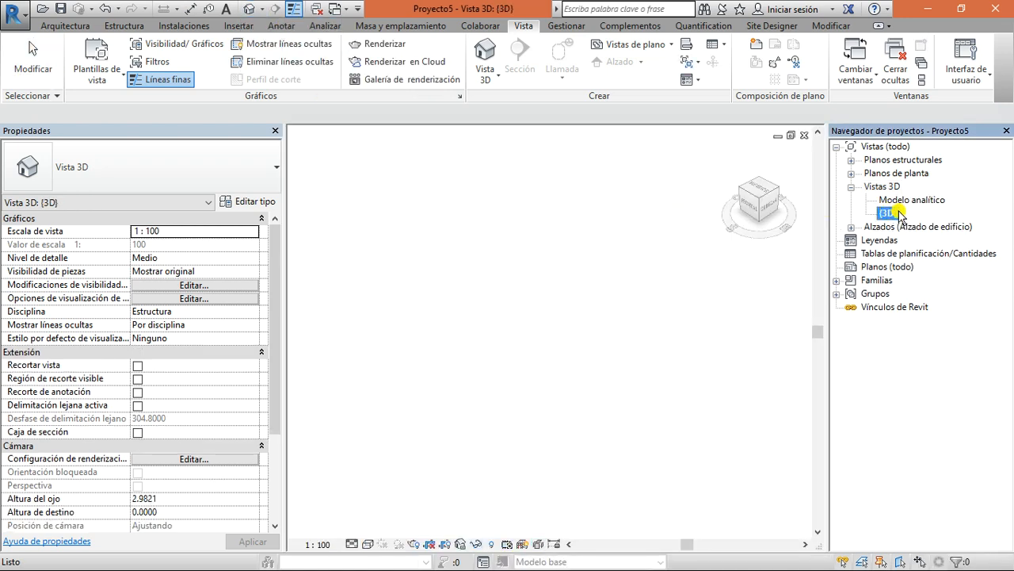
Collapse the 3D views in the project browser and open the Nivel 1 floor plan
click(851, 186)
click(851, 187)
click(851, 187)
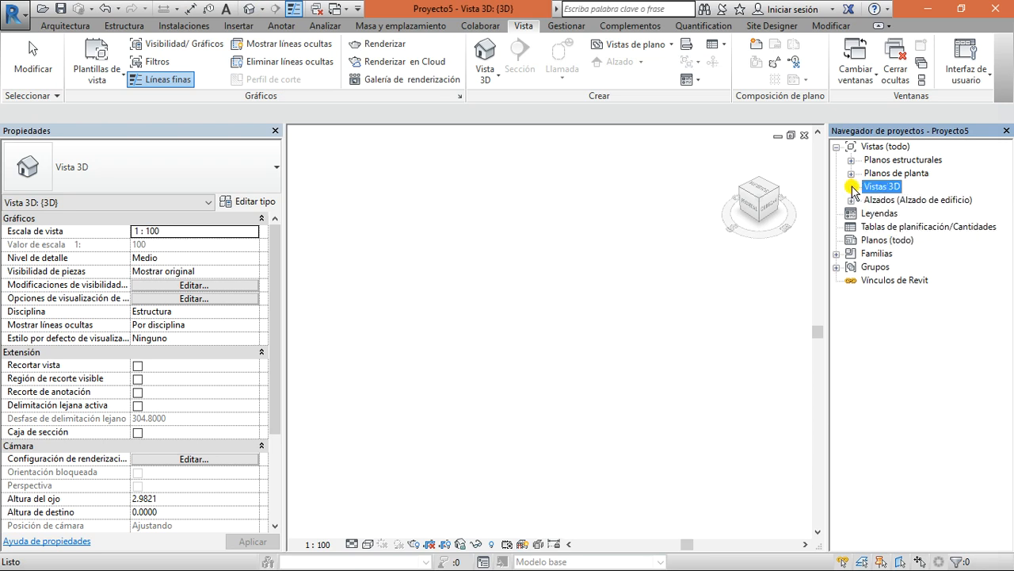
click(851, 160)
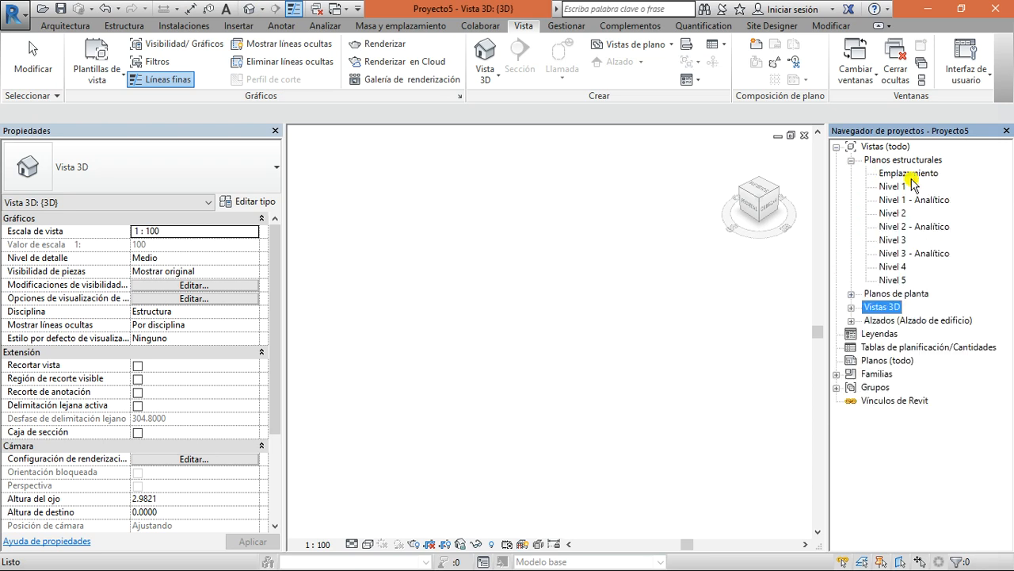
click(851, 160)
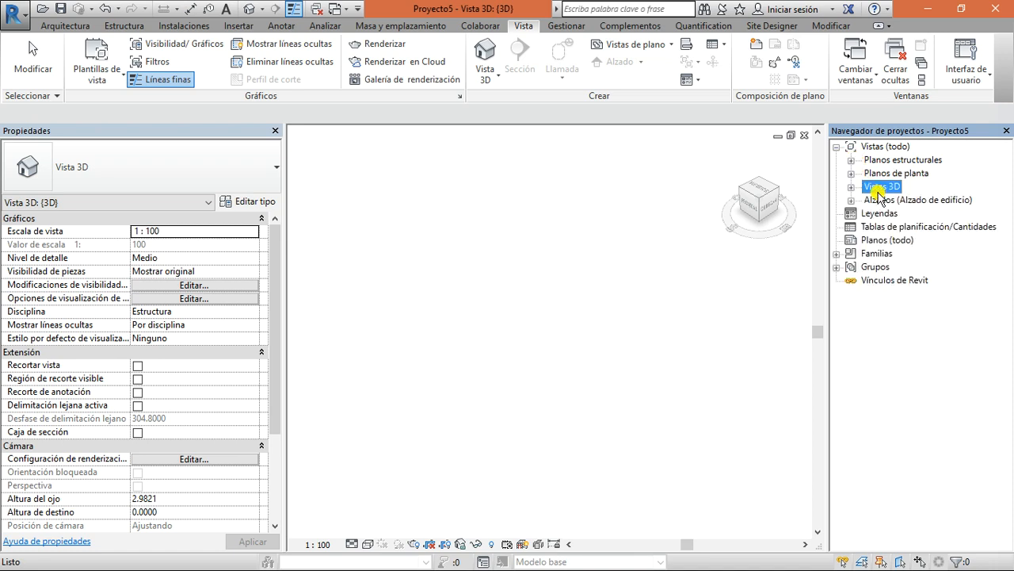
click(851, 172)
click(892, 187)
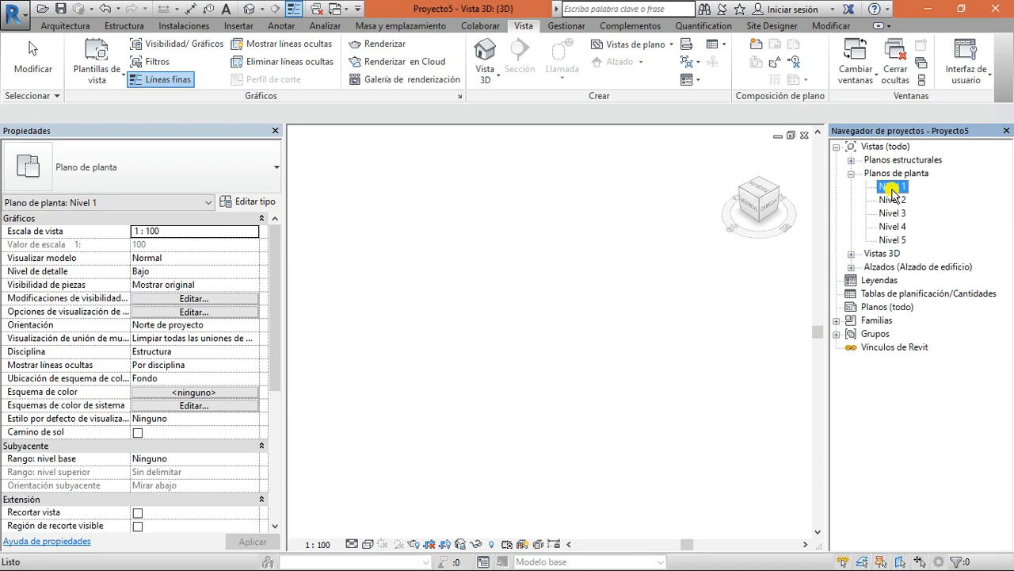
double_click(891, 187)
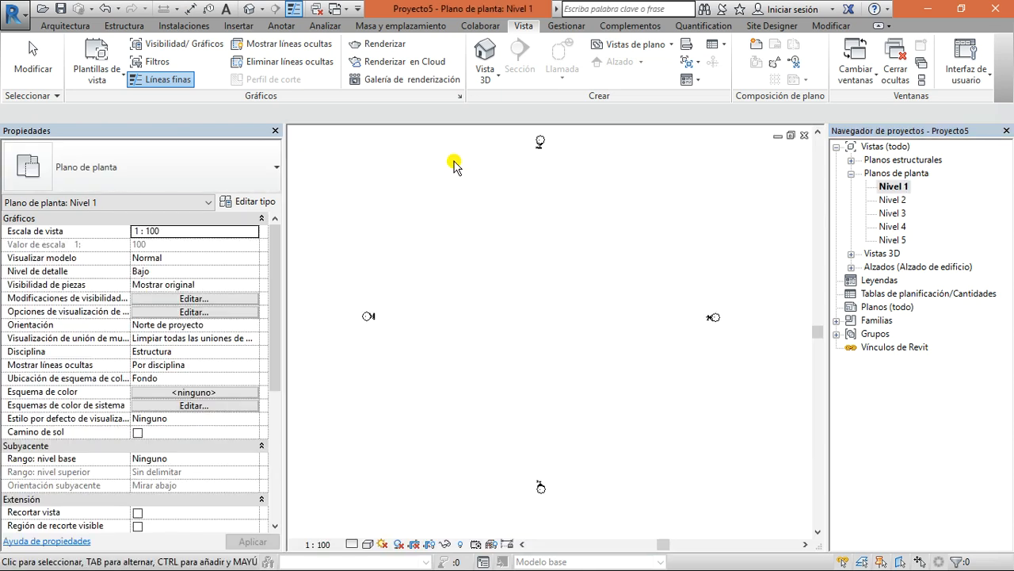
click(124, 25)
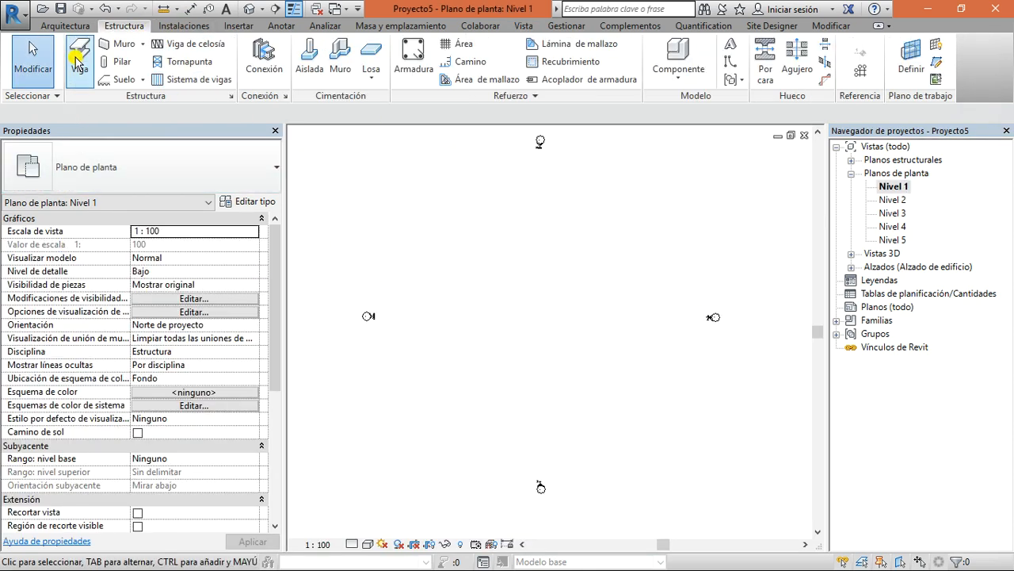
click(70, 28)
click(113, 29)
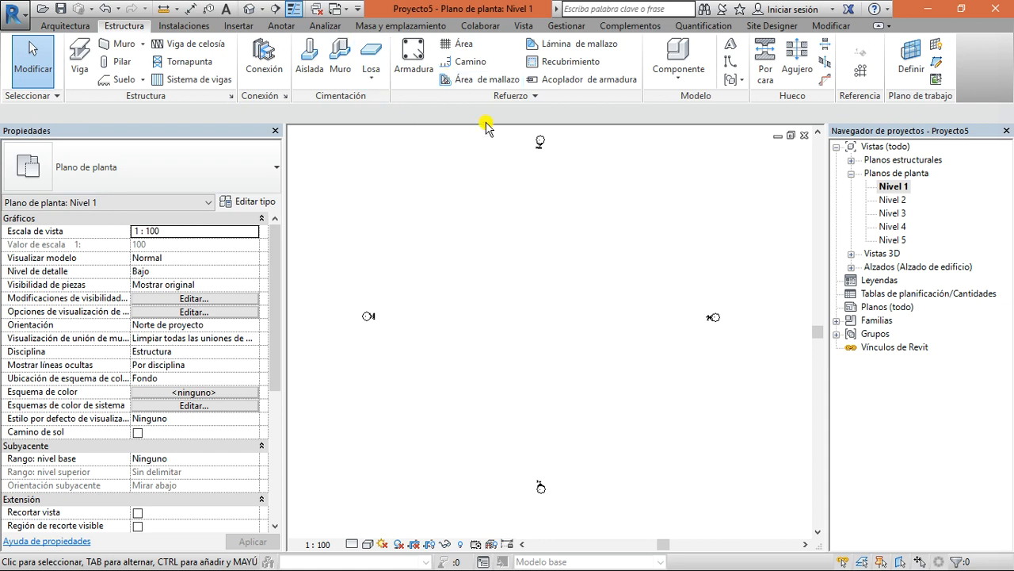
scroll(585, 285, down, 1)
scroll(598, 339, up, 1)
middle_drag(596, 328, 586, 372)
scroll(585, 373, up, 1)
scroll(584, 374, down, 1)
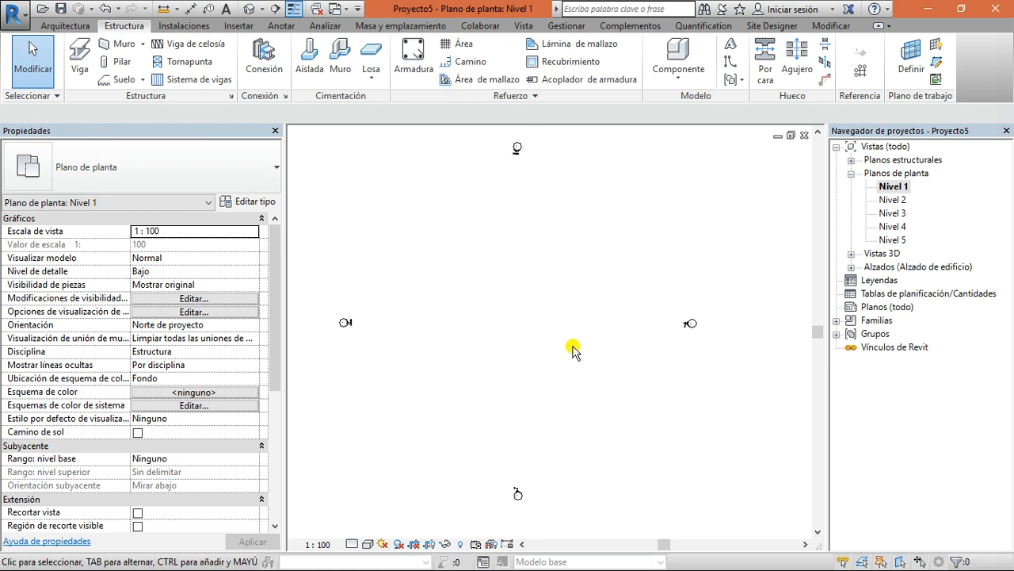
click(65, 26)
click(107, 26)
click(84, 26)
click(104, 26)
click(82, 26)
click(123, 25)
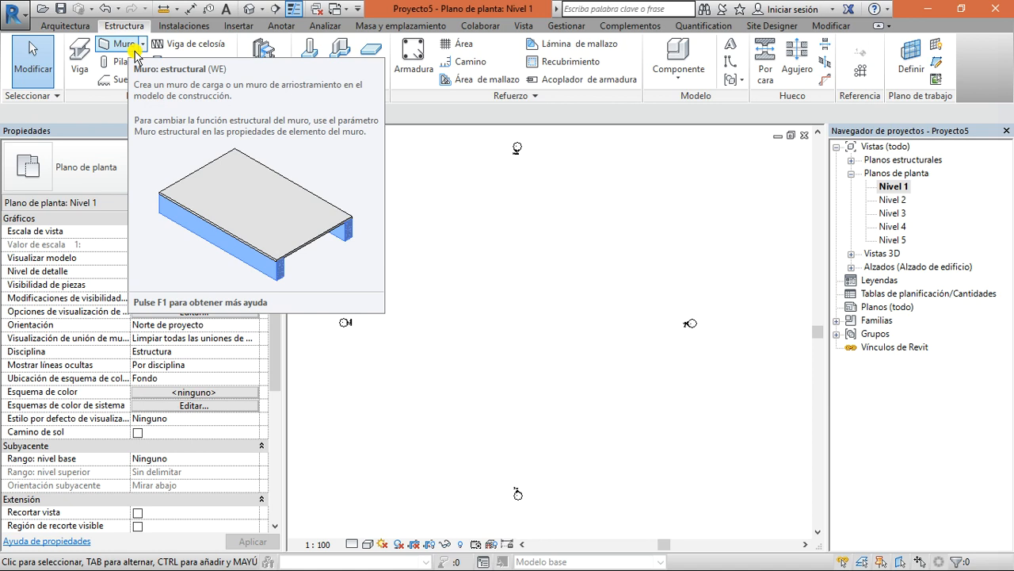
Compare the wall types offered among the structural tools with those offered among the architectural tools
click(142, 44)
click(142, 46)
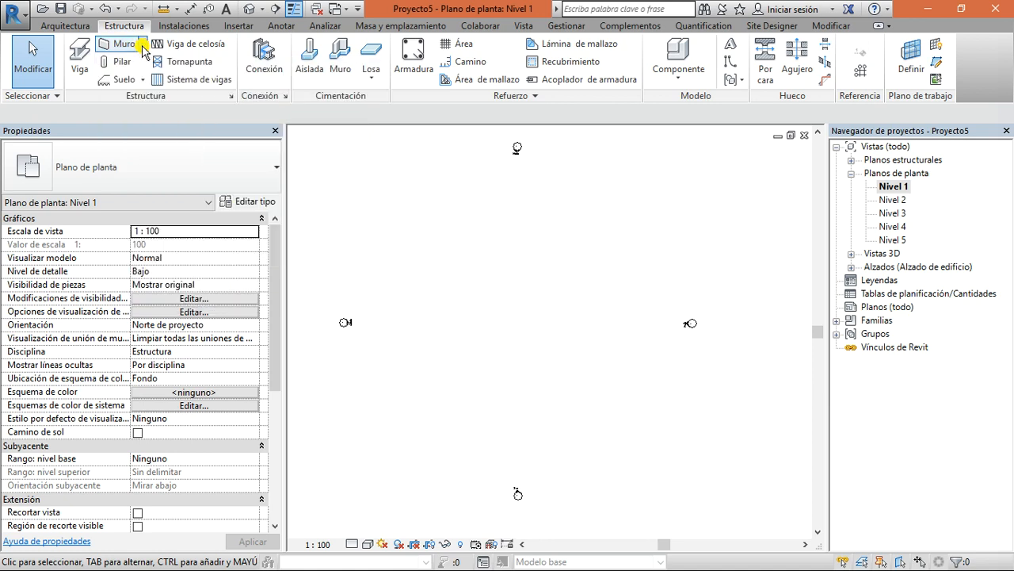
click(66, 26)
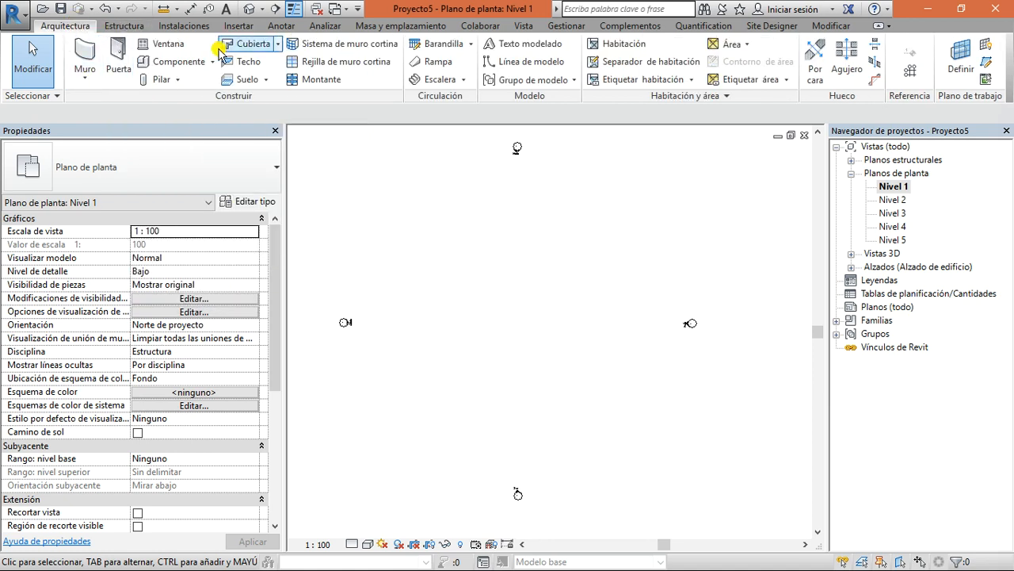
click(119, 26)
click(69, 25)
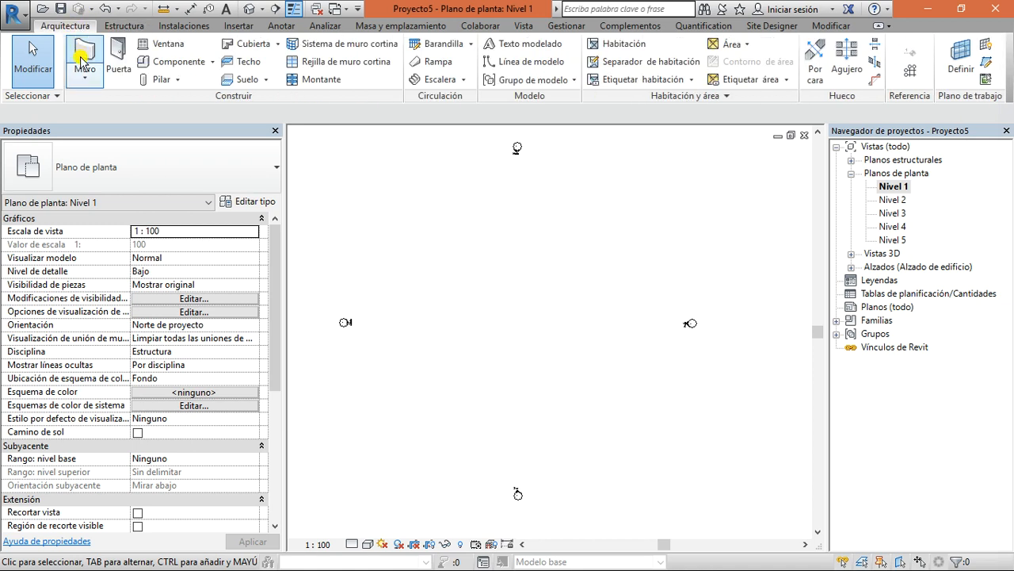
click(85, 73)
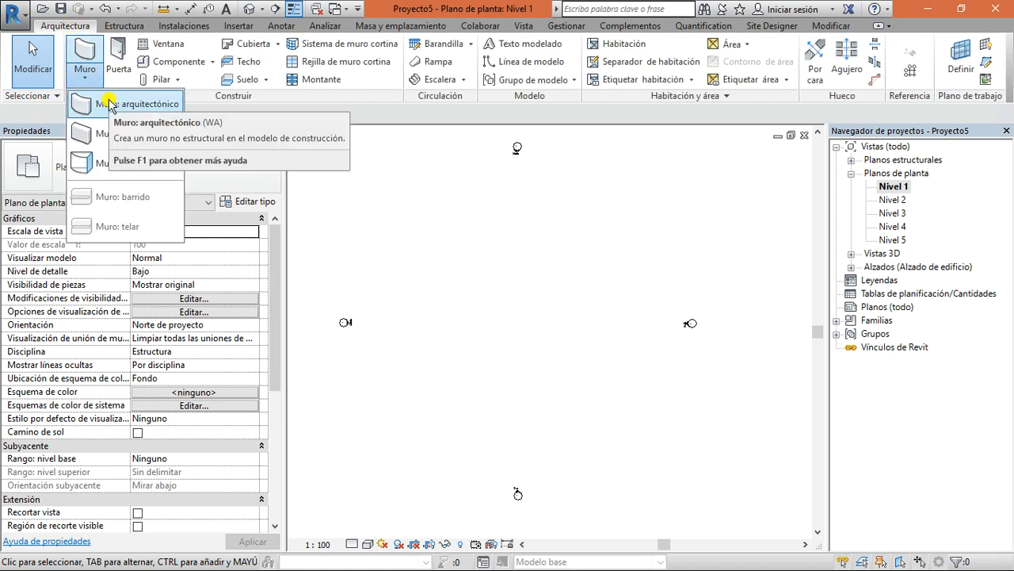
click(125, 25)
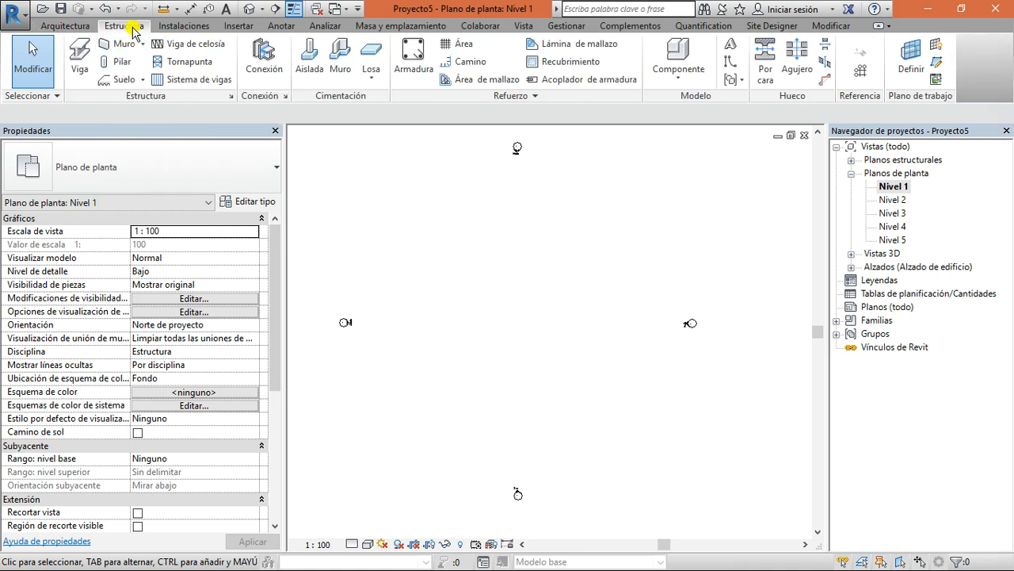
Draw a horizontal architectural wall (Muro: arquitectónico), Genérico - 200 mm, about 12 m long in the upper part of the Nivel 1 plan
click(143, 43)
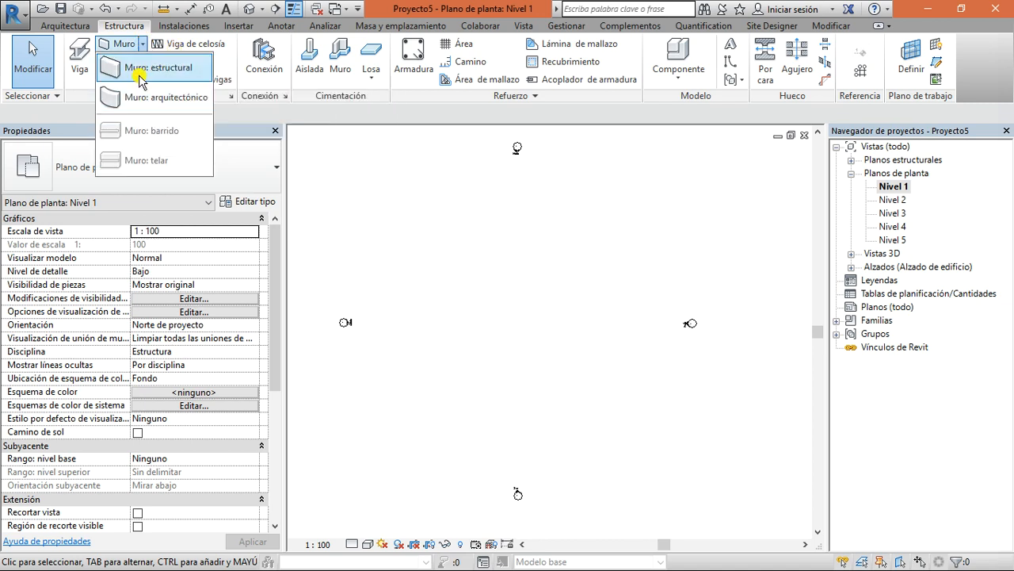
click(147, 97)
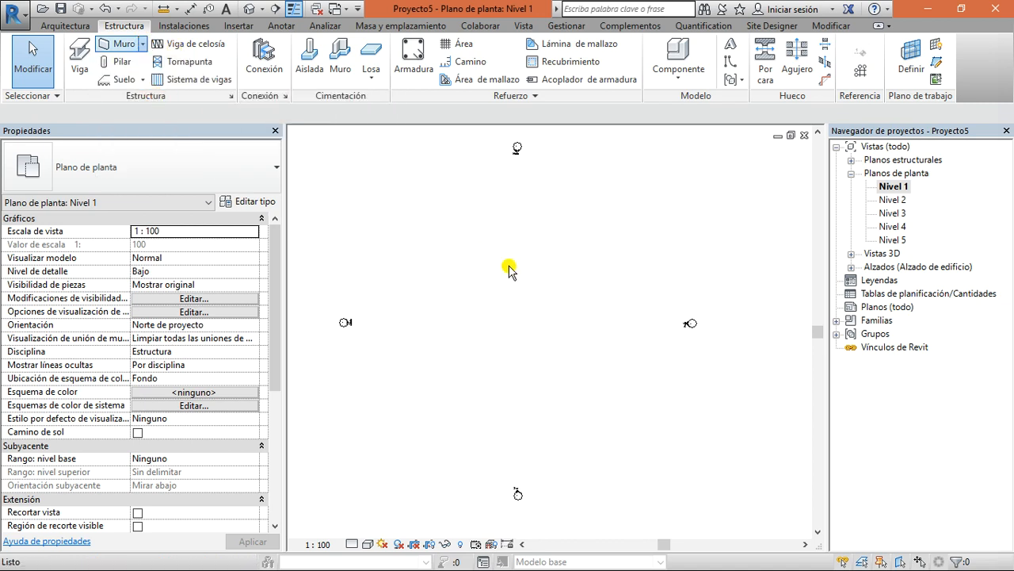
click(453, 253)
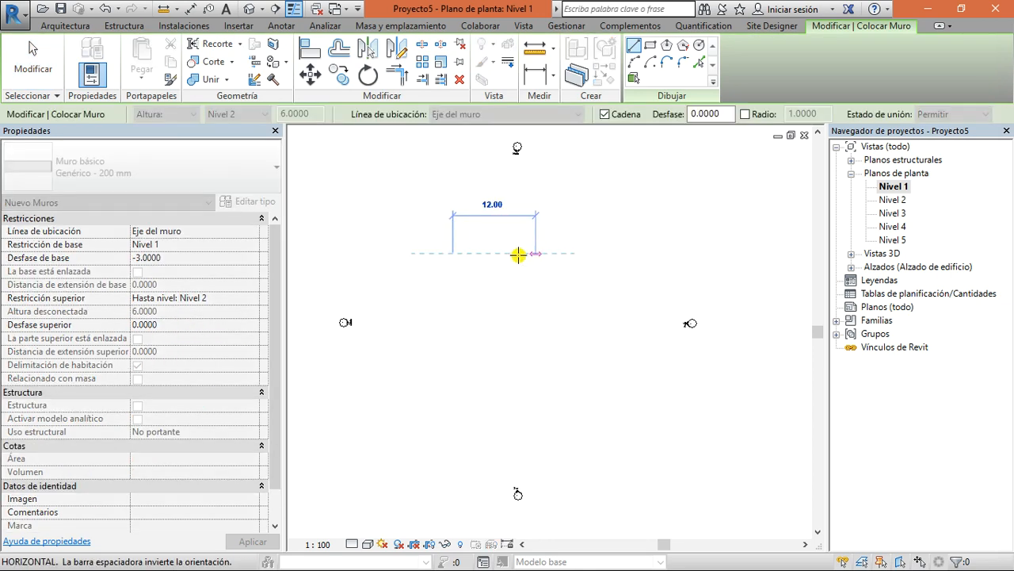
click(520, 253)
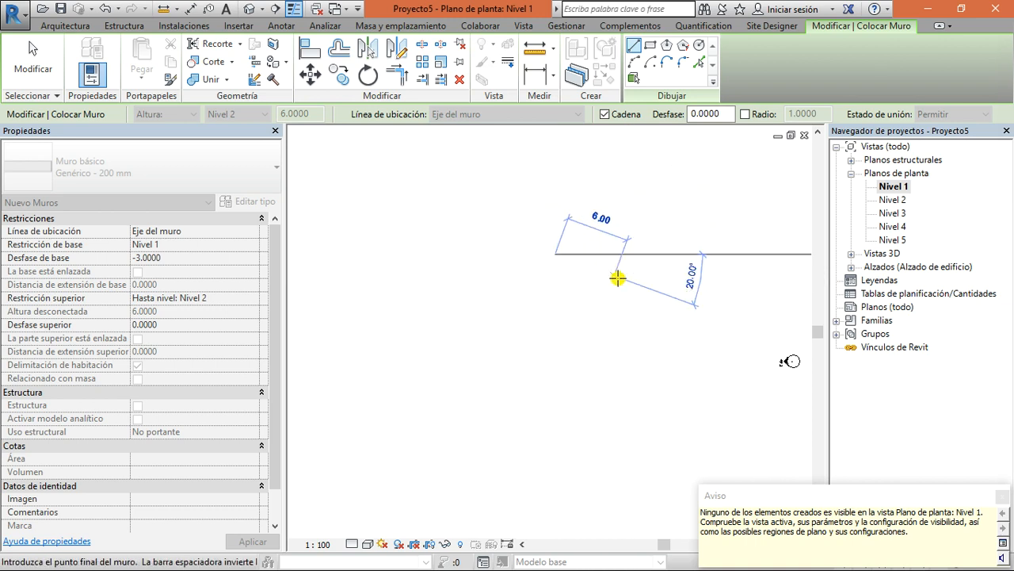
key(Escape)
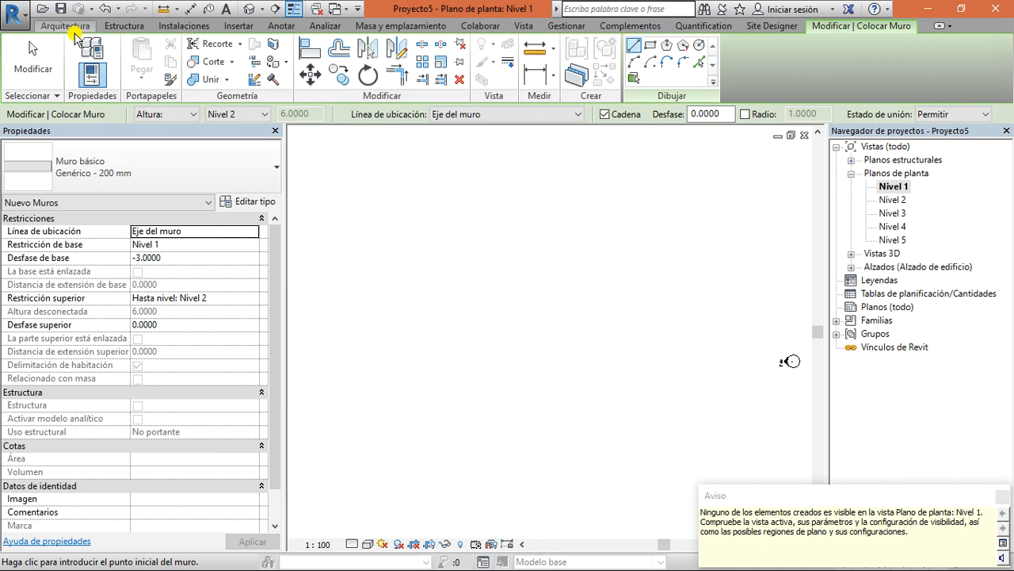
Draw a horizontal structural wall (Muro: estructural), Genérico - 200 mm, about 10 m long in the Nivel 1 plan
click(73, 29)
click(124, 26)
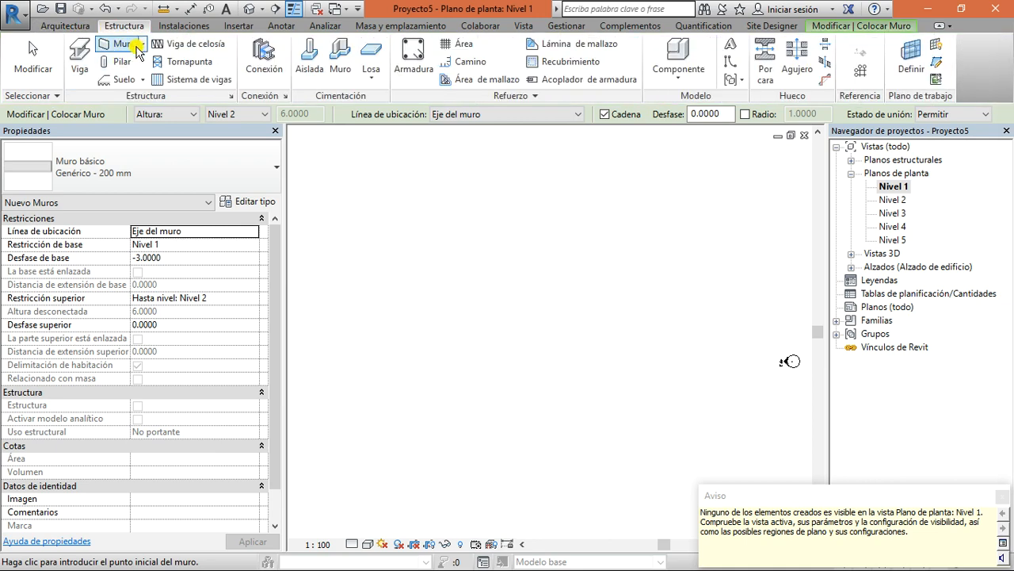
click(140, 47)
click(162, 75)
click(413, 294)
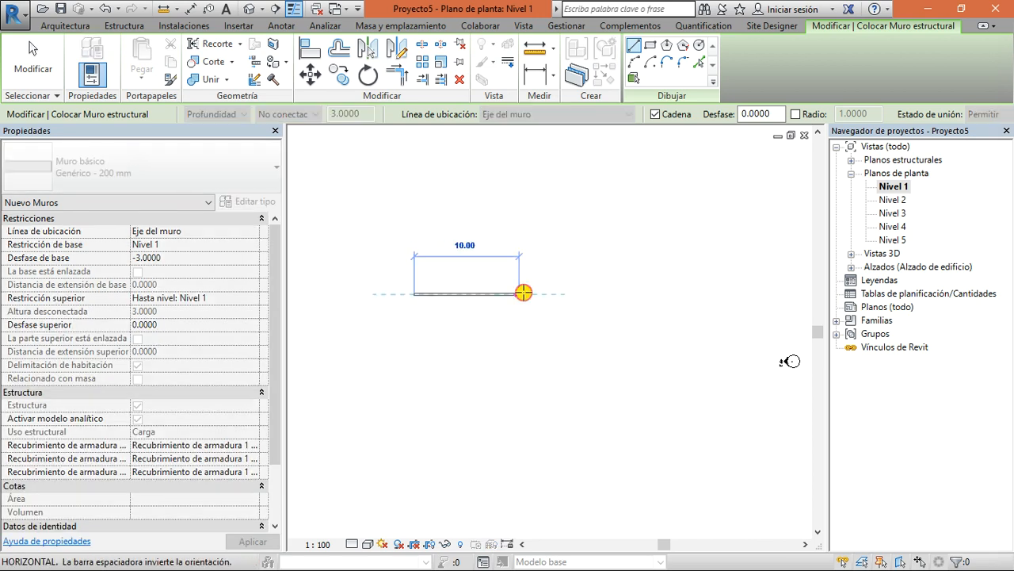
click(522, 294)
key(Escape)
key(Escape)
drag(559, 231, 370, 354)
click(587, 235)
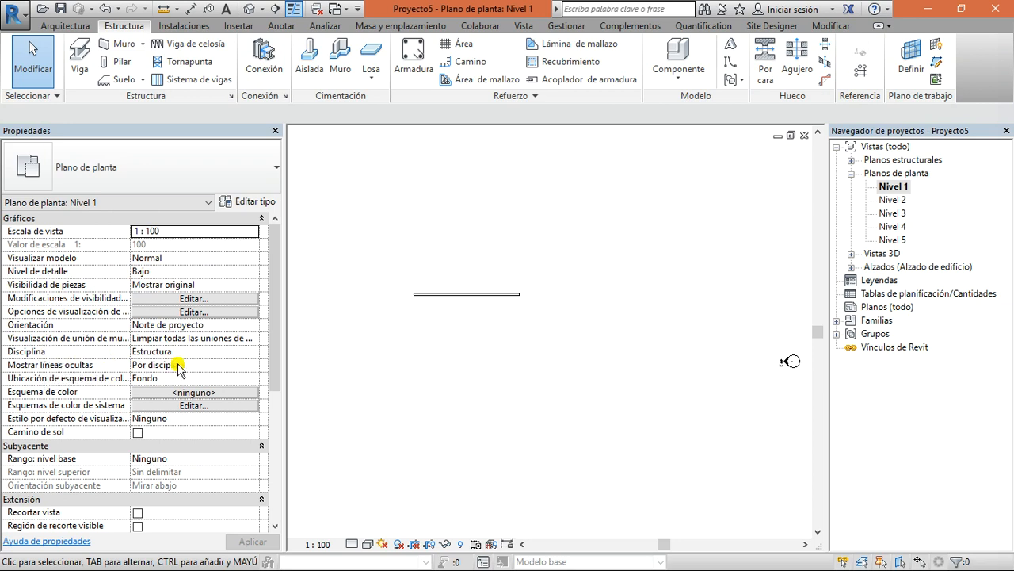
Switch the Nivel 1 plan's Disciplina to Coordinación and back to Estructura
click(248, 358)
click(251, 353)
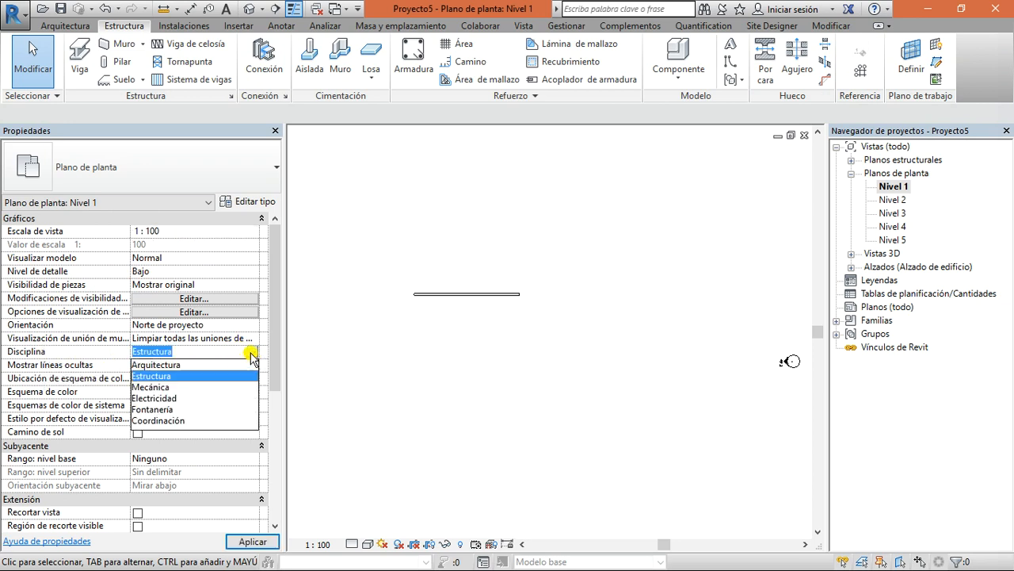
click(194, 420)
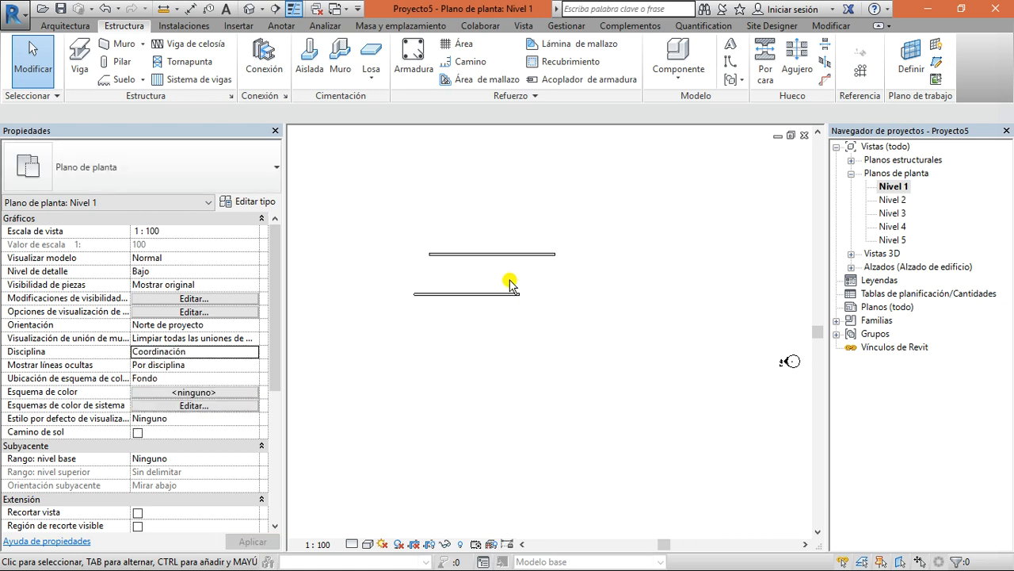
click(253, 358)
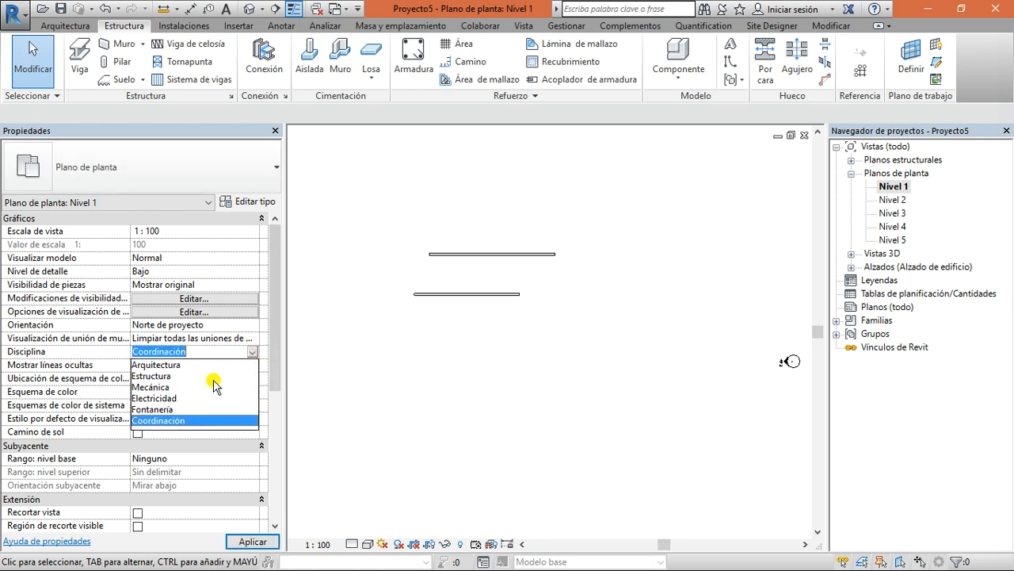
click(213, 382)
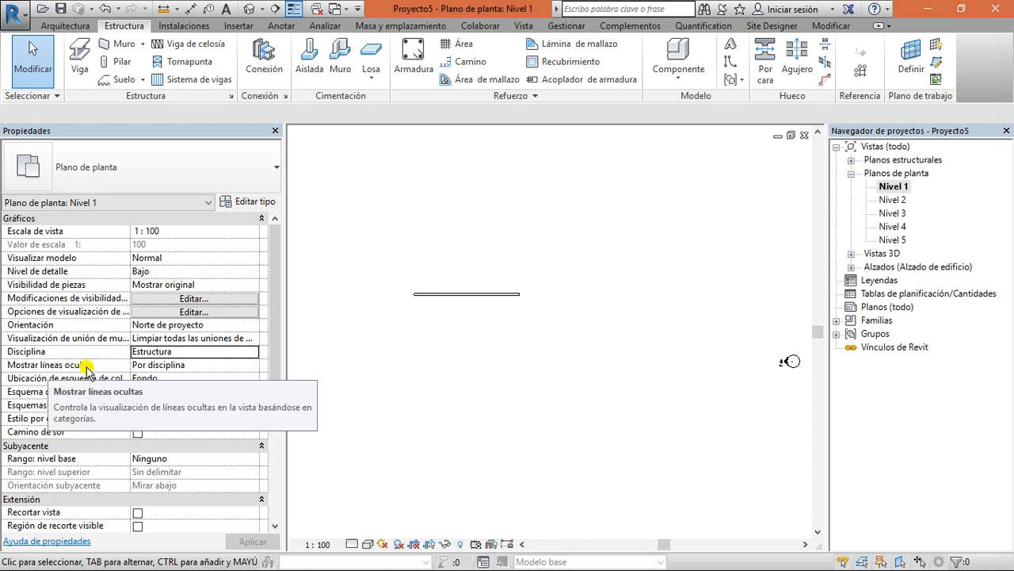
Try the Ninguno and Todo options of Mostrar líneas ocultas for the Nivel 1 plan
click(254, 369)
click(255, 370)
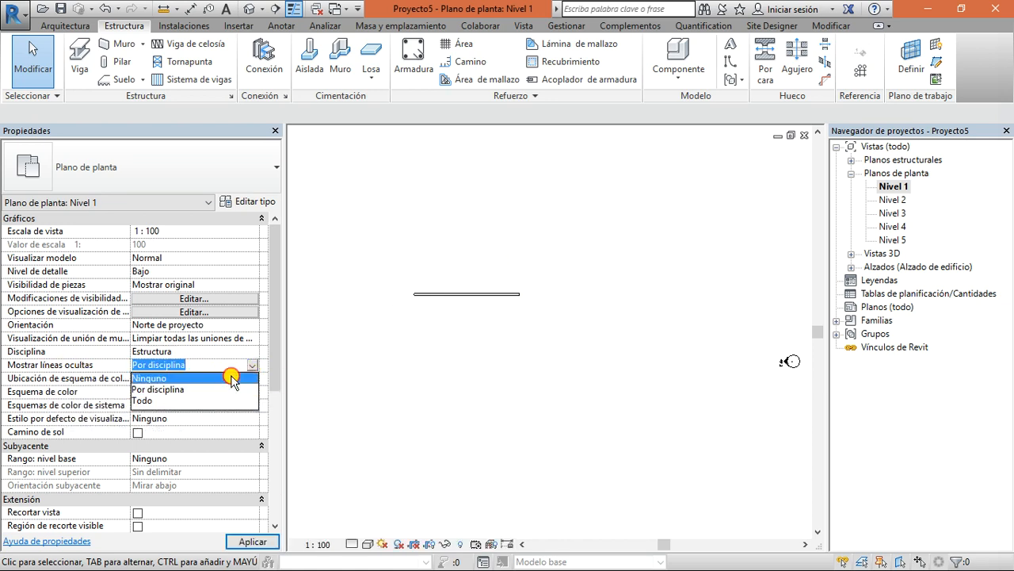
click(230, 378)
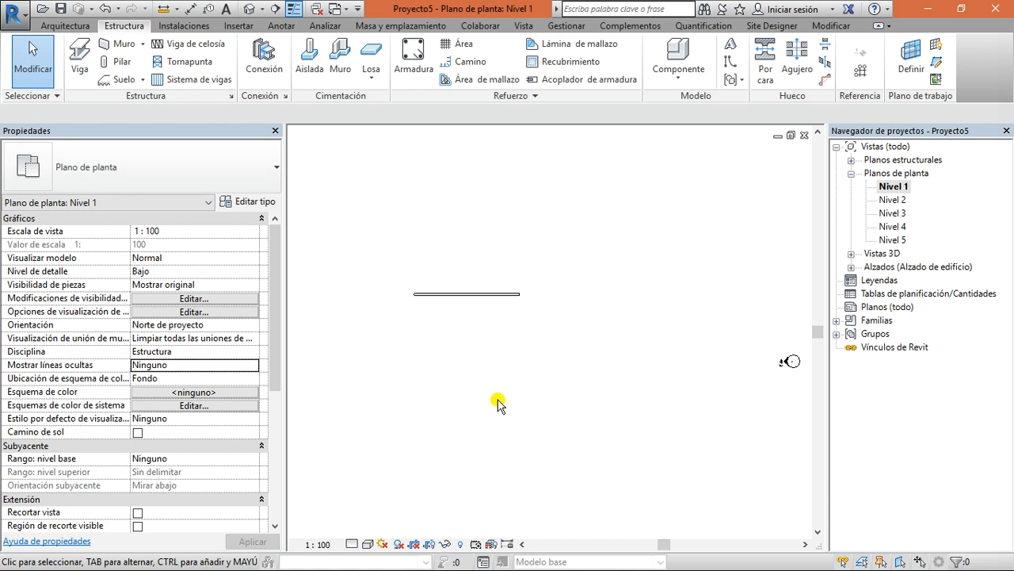
click(253, 365)
click(220, 404)
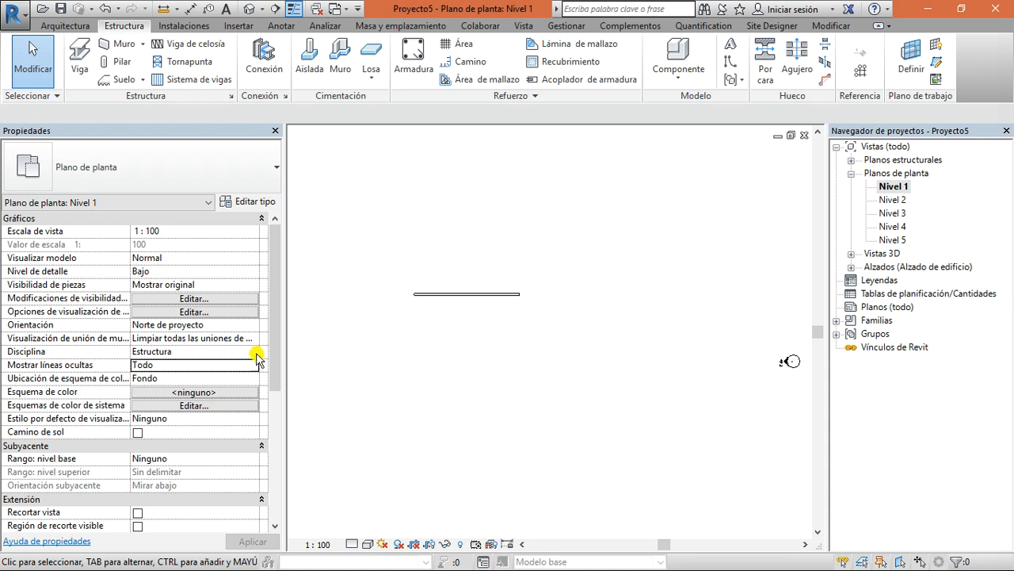
Set the Nivel 1 plan's Disciplina to Coordinación and Mostrar líneas ocultas to Por disciplina
click(247, 352)
click(157, 421)
click(246, 364)
click(252, 366)
click(235, 378)
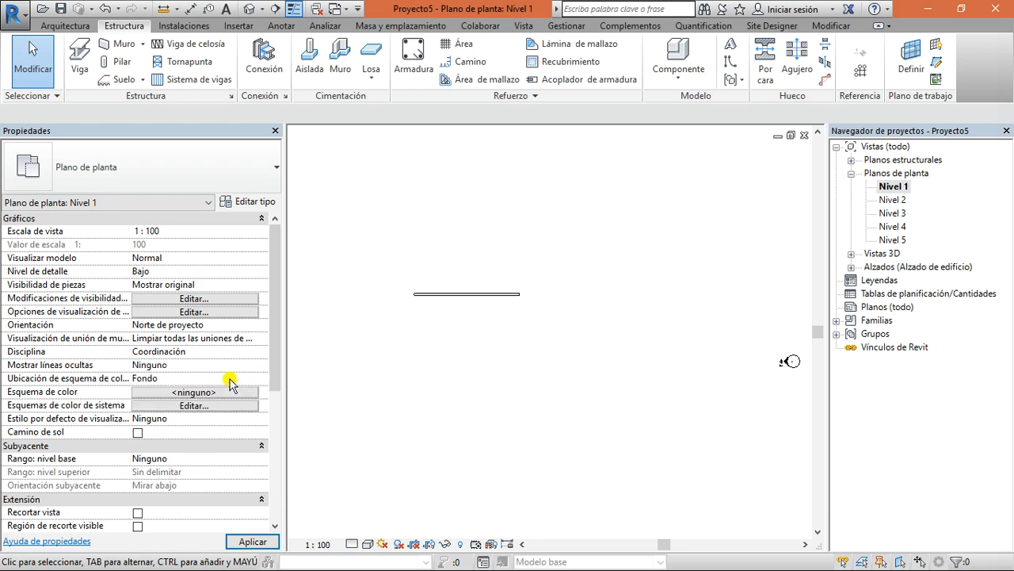
click(237, 364)
click(231, 390)
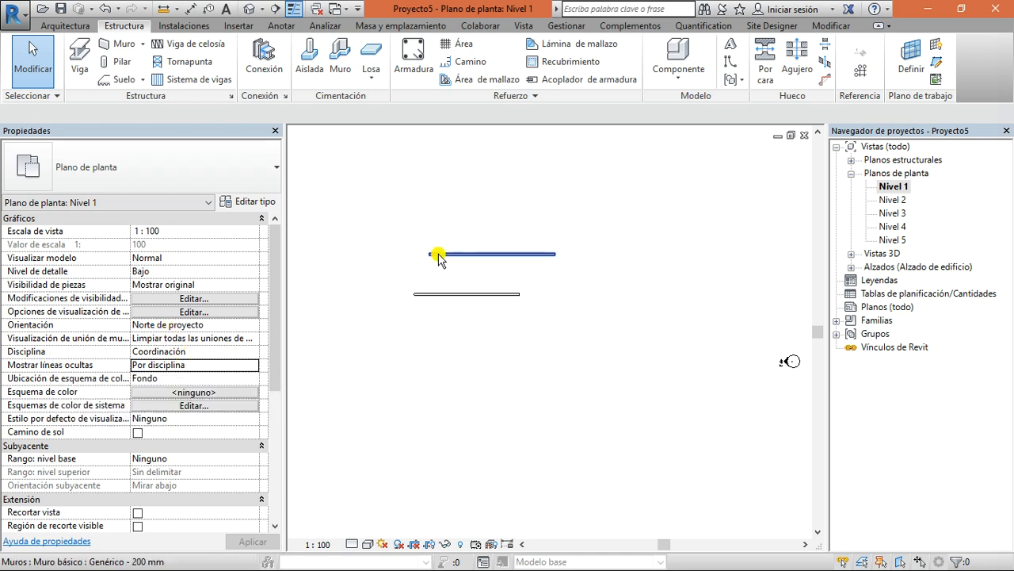
click(255, 366)
click(248, 353)
click(251, 354)
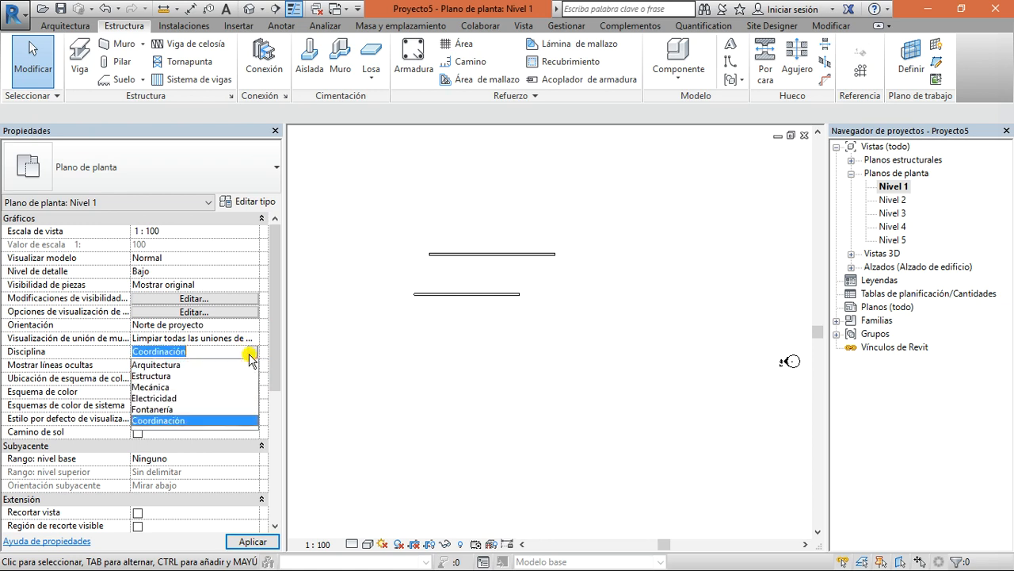
click(478, 341)
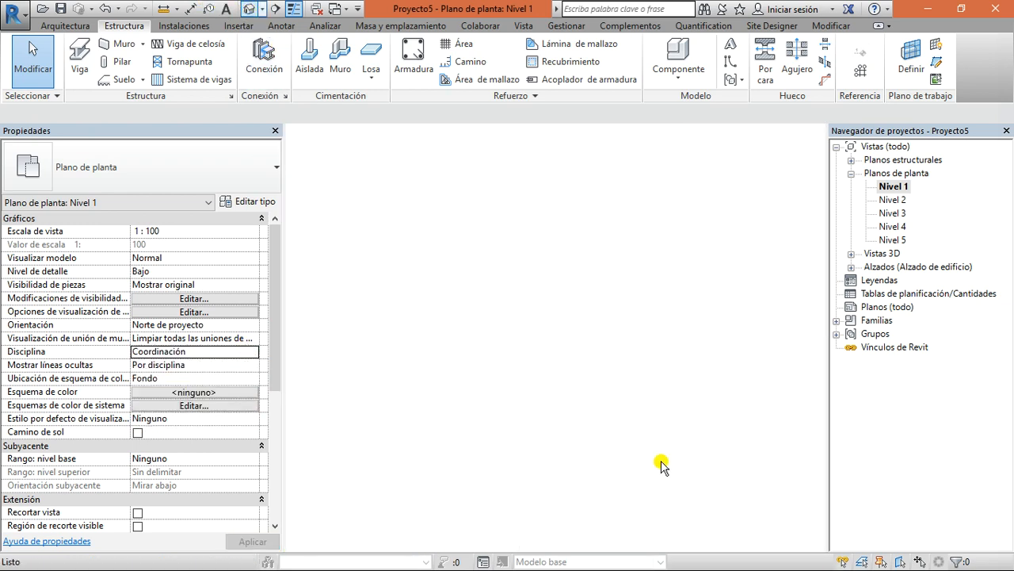
Open the default 3D view and set its Disciplina to Coordinación
scroll(595, 413, down, 5)
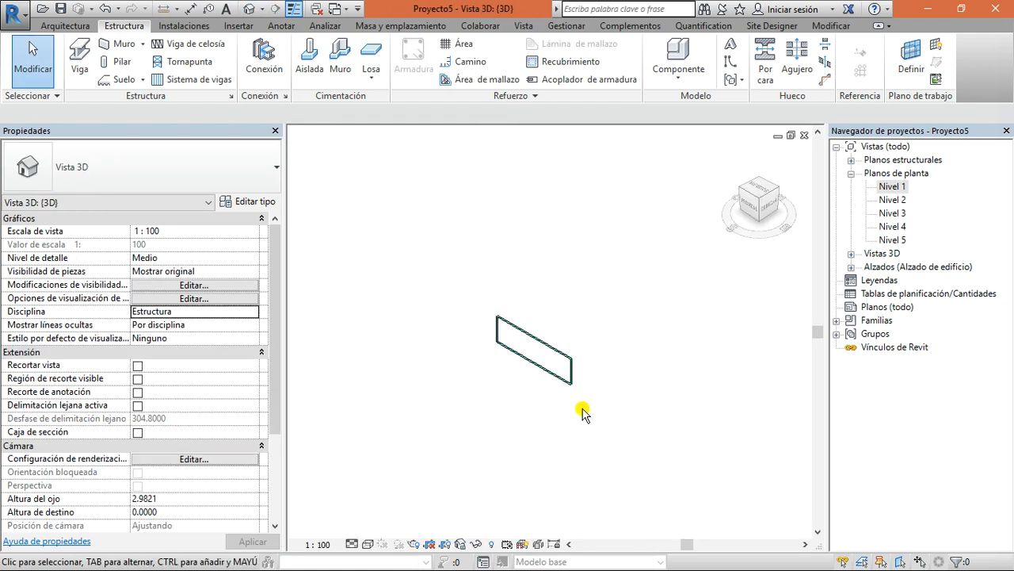
click(259, 312)
click(168, 381)
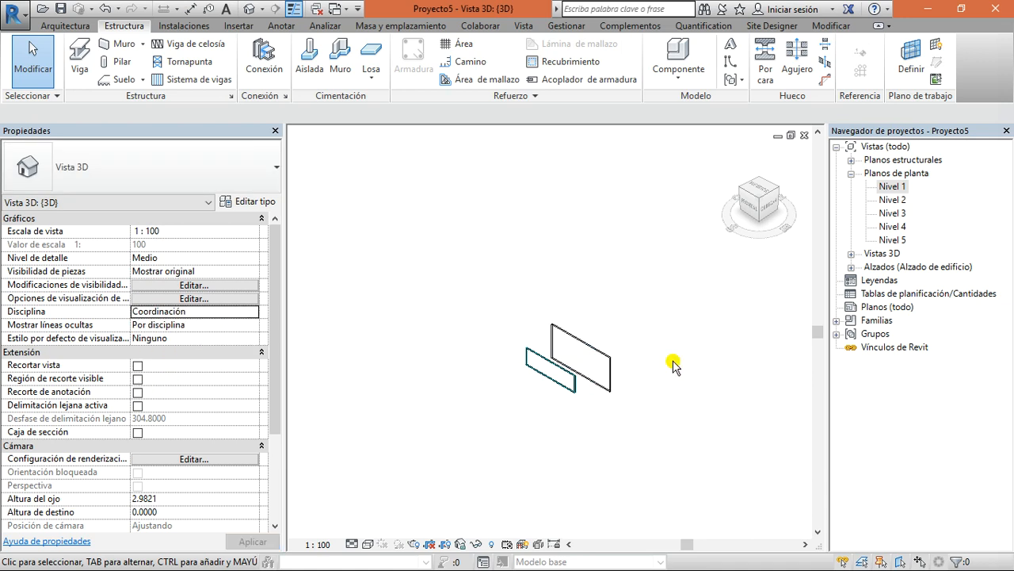
Set the base offset (Desfase de base) of the 12 m architectural wall to 0
scroll(555, 364, up, 4)
click(553, 349)
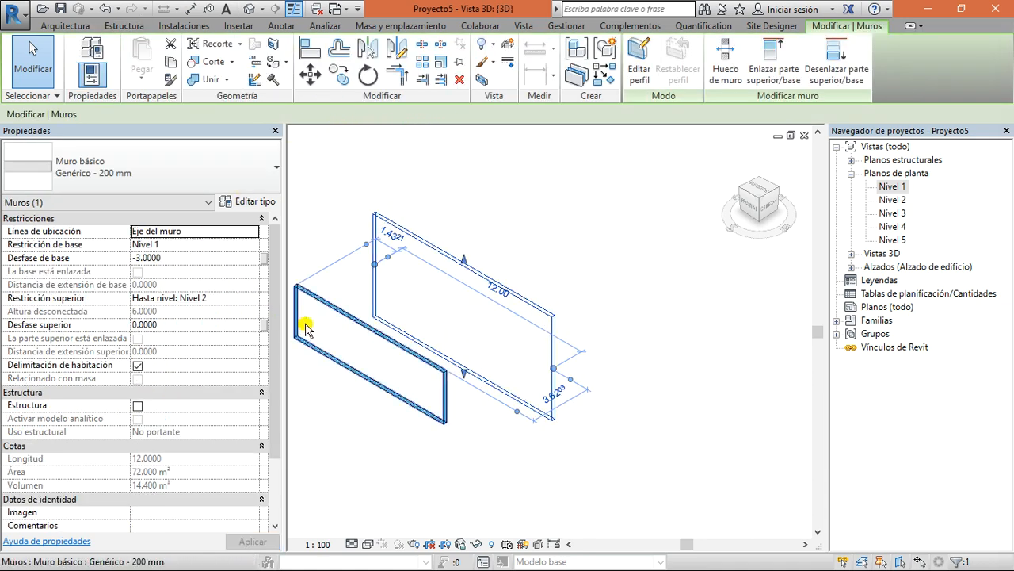
click(228, 260)
text(0)
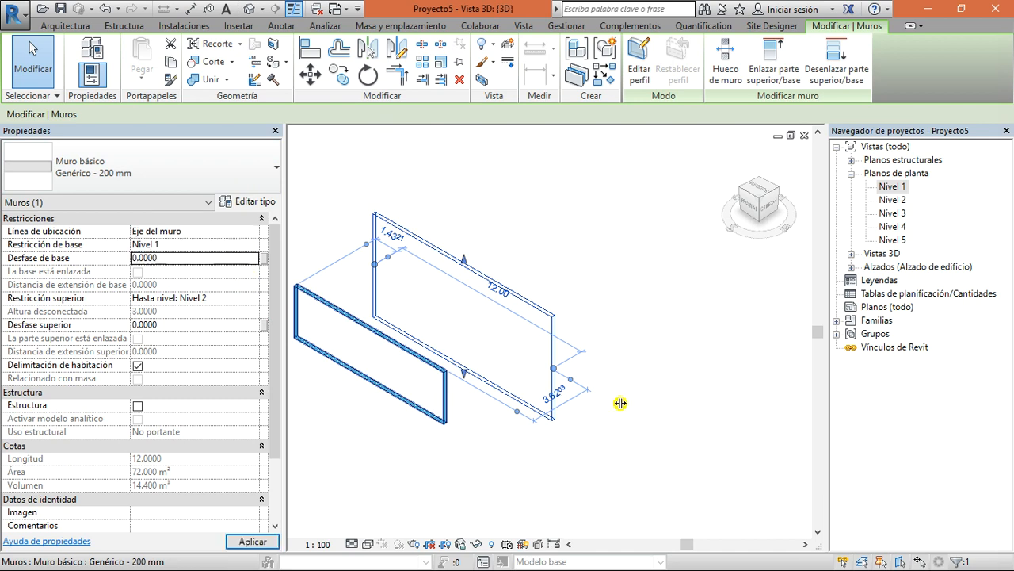
click(677, 436)
Compare both walls in the 3D view and inspect the structural wall's properties
middle_drag(619, 326, 651, 331)
drag(673, 281, 557, 330)
drag(494, 457, 455, 391)
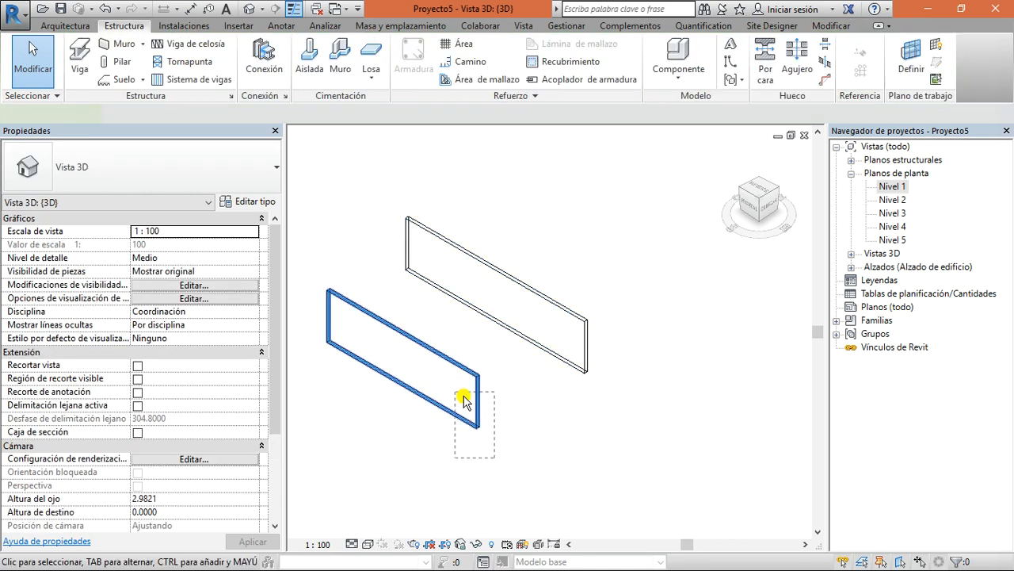
click(583, 409)
scroll(476, 402, up, 2)
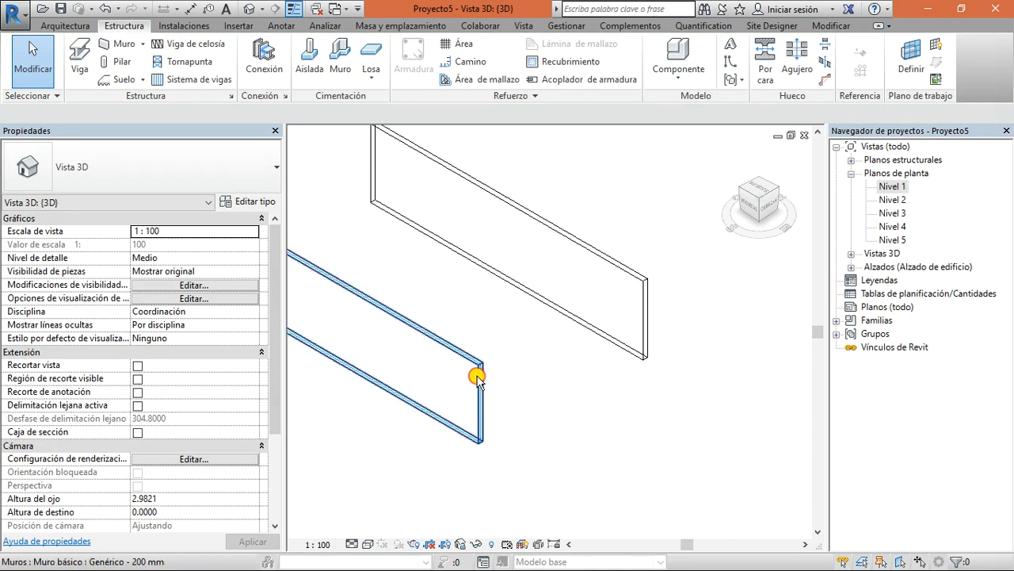
click(477, 374)
scroll(441, 362, up, 5)
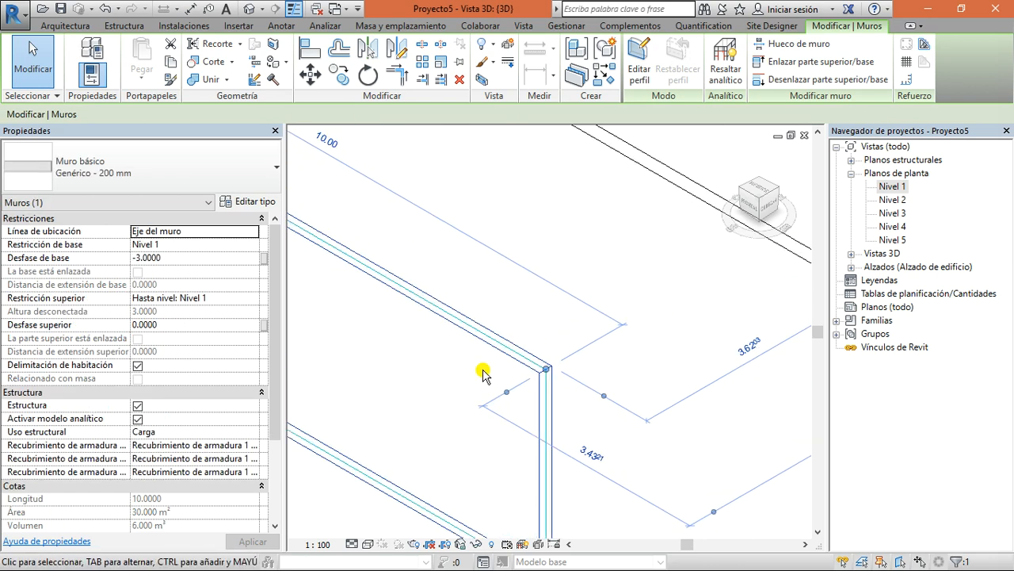
click(699, 375)
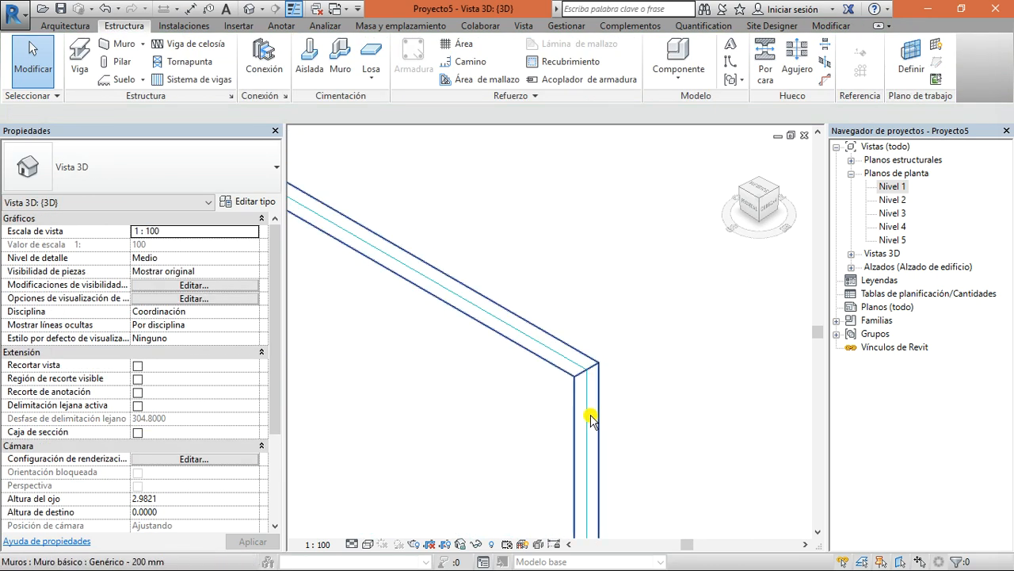
Examine the analytical model lines inside the structural wall closely, along its edges and at its corner
scroll(591, 418, up, 2)
middle_drag(543, 317, 657, 306)
scroll(680, 407, down, 5)
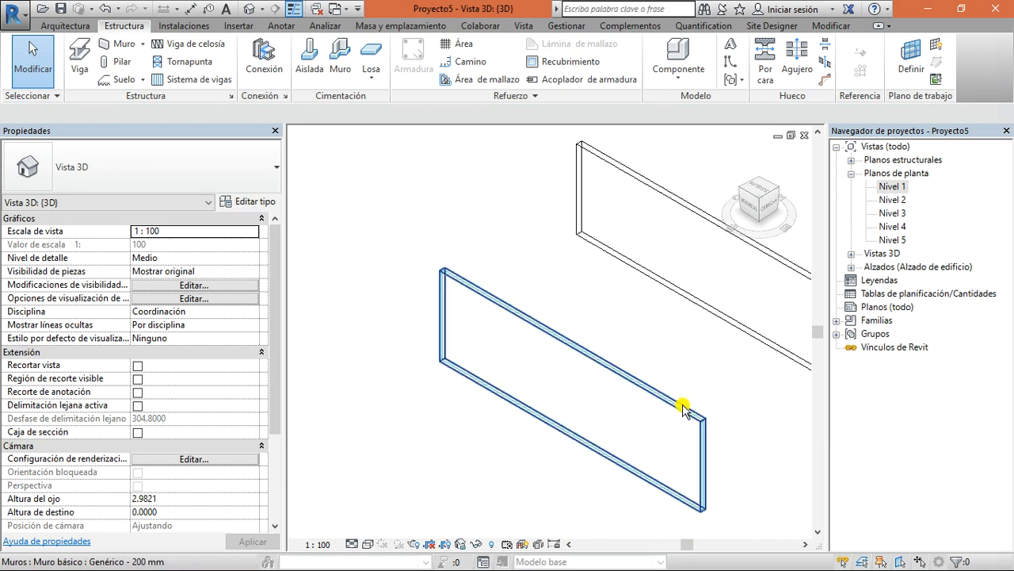
scroll(503, 298, up, 4)
middle_drag(684, 383, 473, 249)
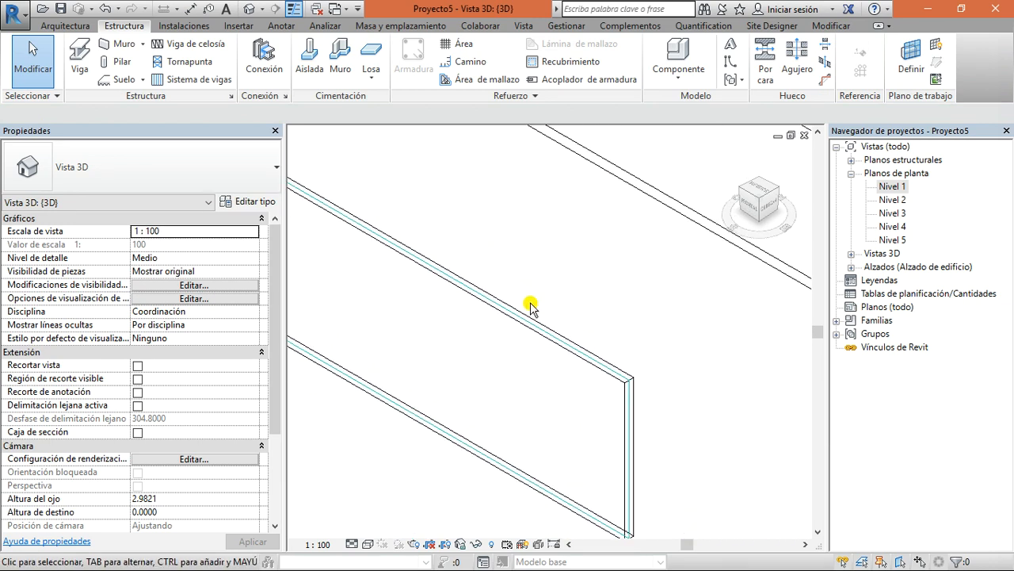
scroll(531, 304, down, 1)
middle_drag(596, 329, 344, 433)
middle_drag(547, 416, 756, 314)
scroll(583, 351, up, 4)
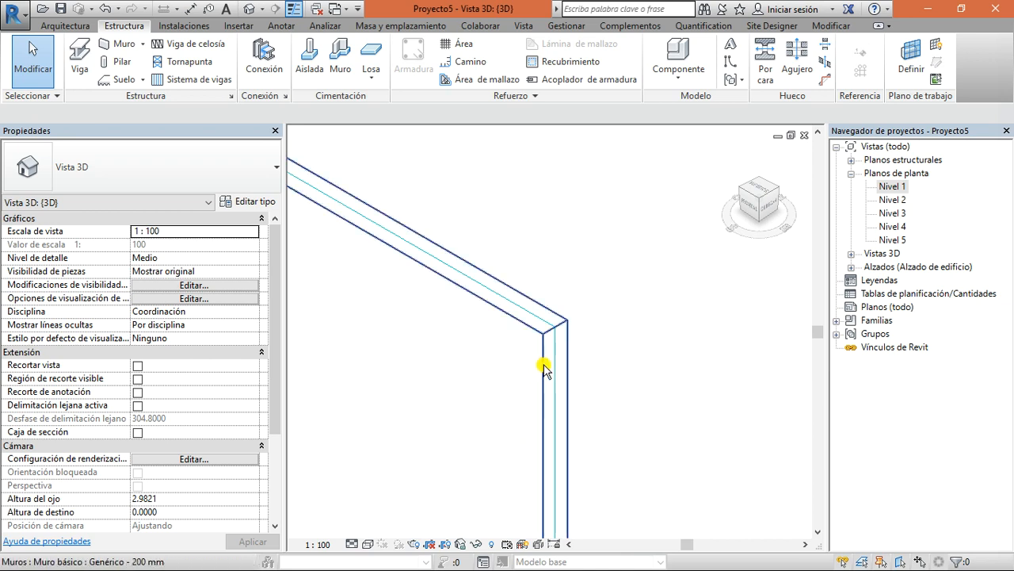
Examine the analytical lines of the structural wall up close and compare both whole walls in the 3D view
scroll(552, 375, down, 2)
scroll(555, 372, down, 1)
middle_drag(565, 414, 537, 442)
scroll(553, 293, down, 1)
scroll(657, 421, up, 2)
scroll(557, 431, down, 3)
scroll(557, 432, down, 1)
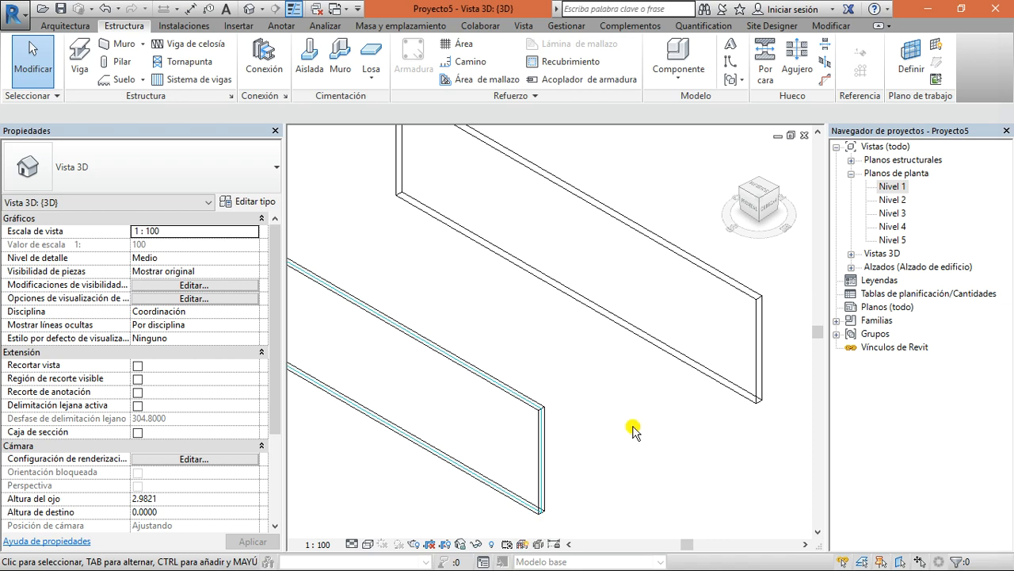
scroll(615, 425, up, 1)
scroll(500, 407, up, 1)
scroll(500, 407, up, 1)
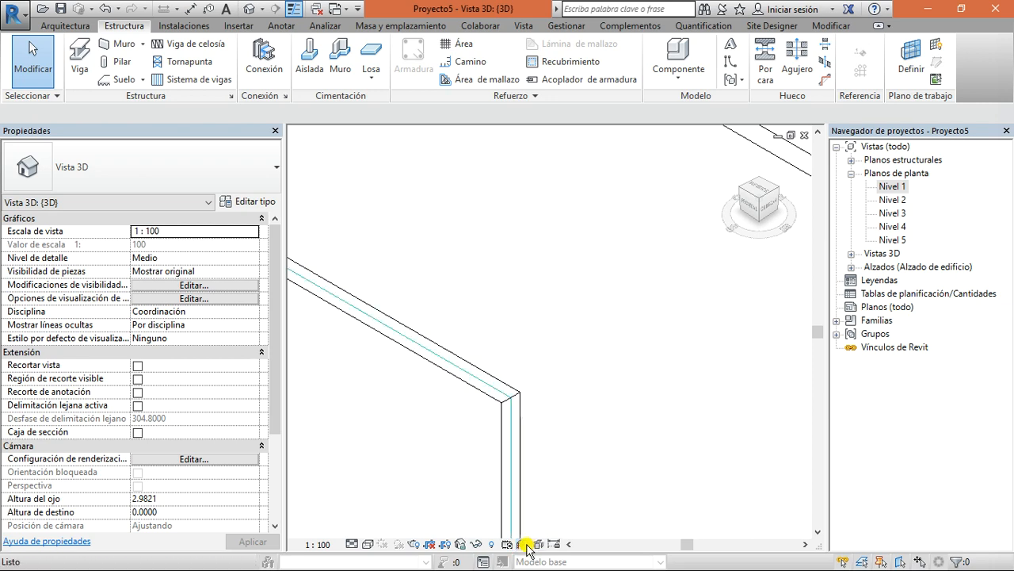
scroll(529, 543, down, 5)
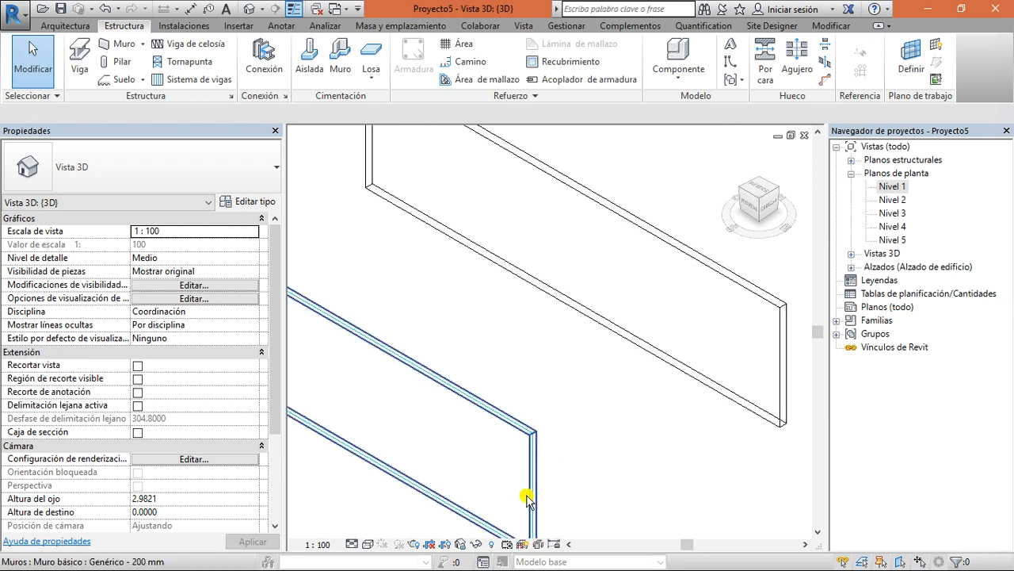
scroll(592, 462, down, 5)
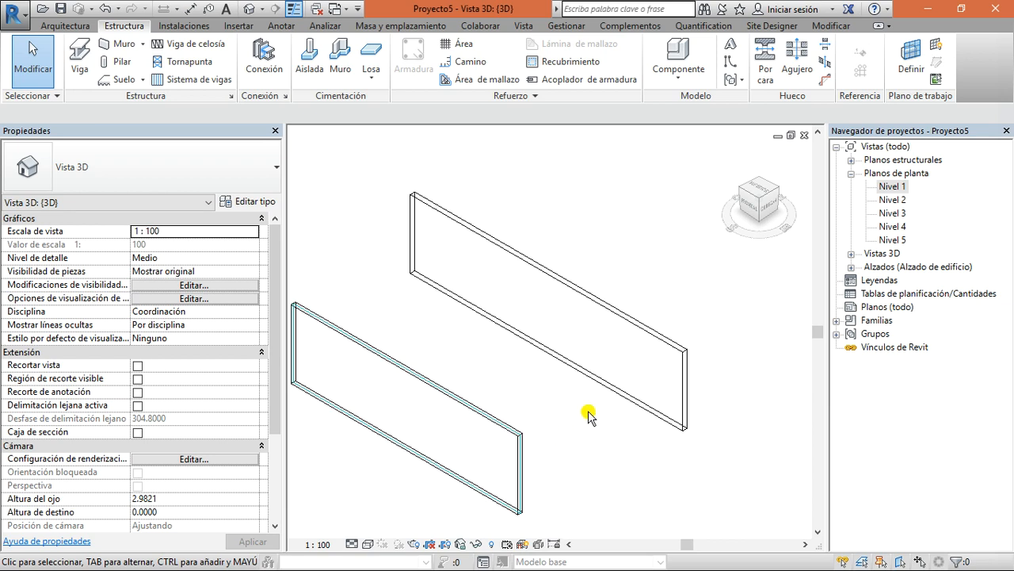
middle_drag(598, 388, 645, 356)
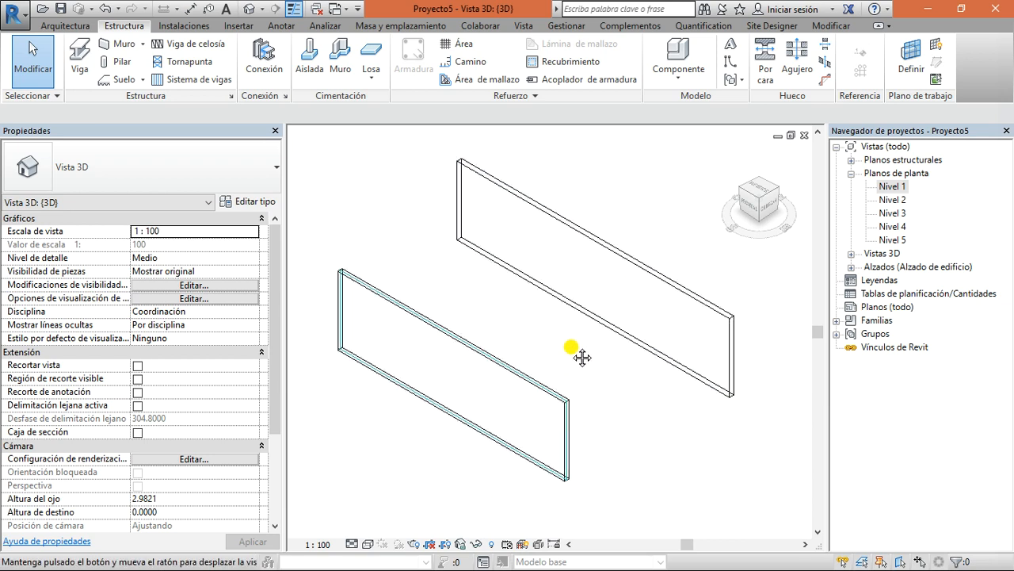
Inspect the properties and available editing tools of the structural wall, and compare them with those of the architectural wall
click(549, 385)
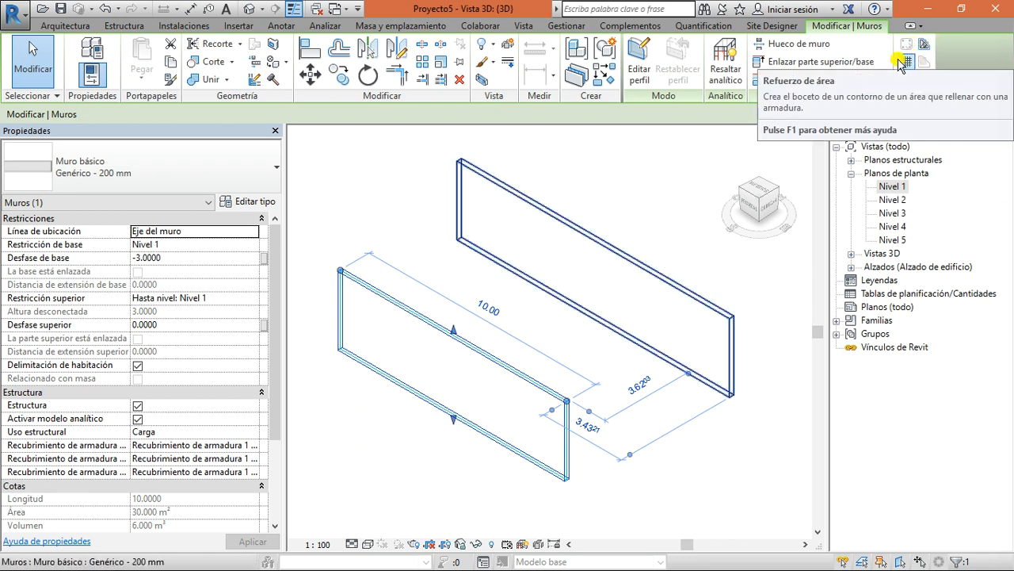
click(707, 251)
click(674, 283)
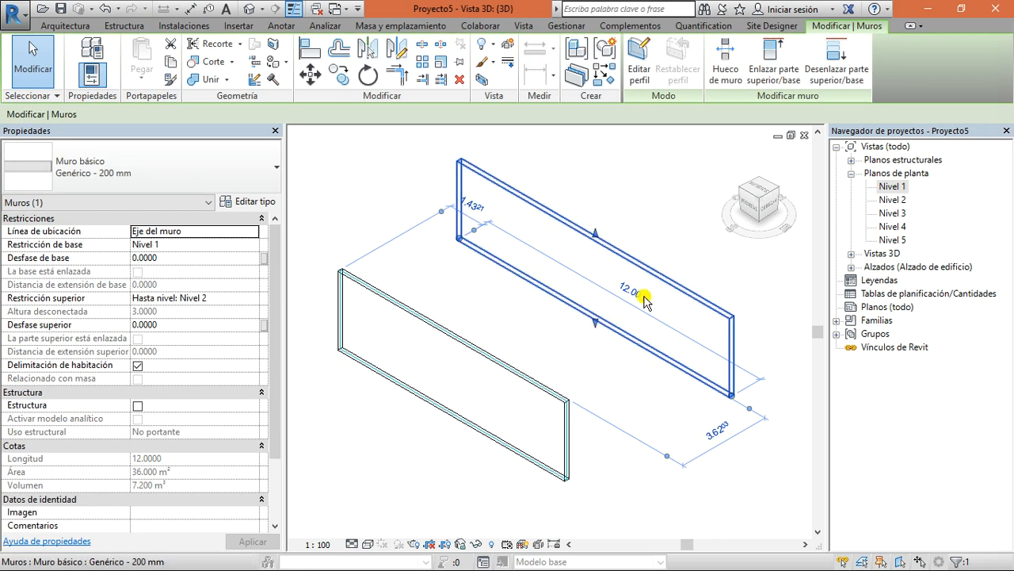
click(643, 206)
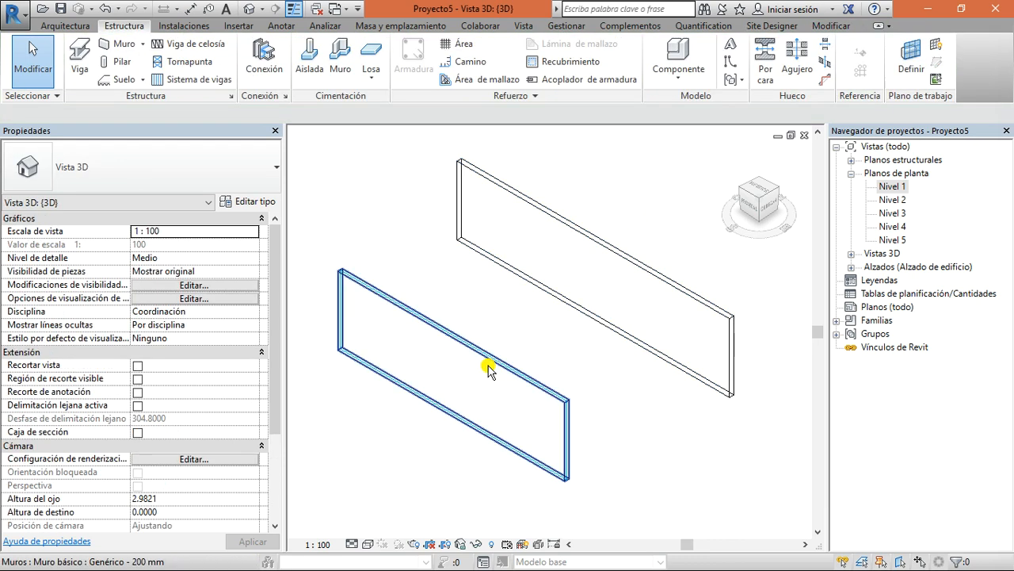
Change the 12 m architectural wall's type to Muro básico CW 102-85-140p
click(488, 365)
click(587, 228)
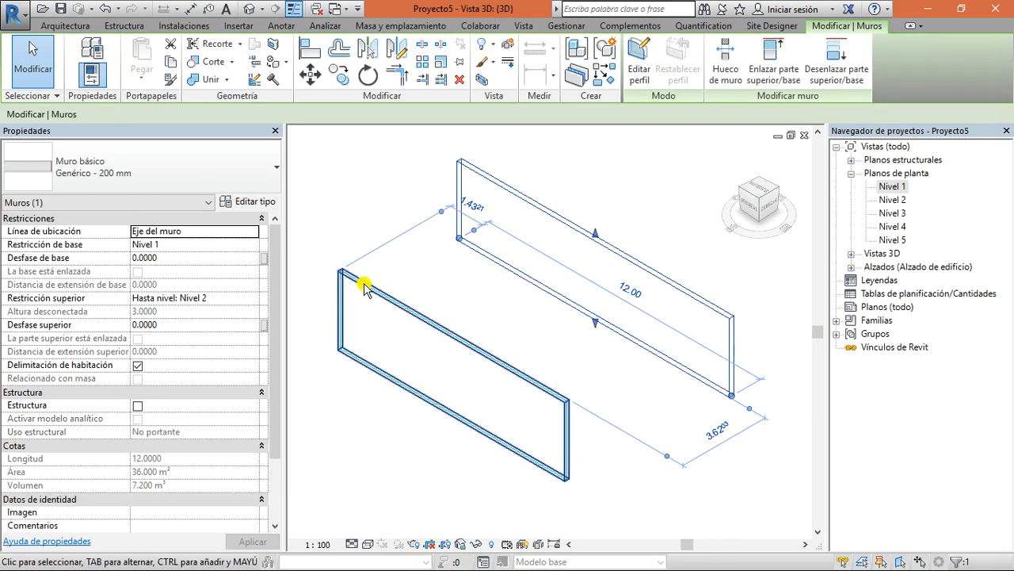
click(498, 242)
click(583, 221)
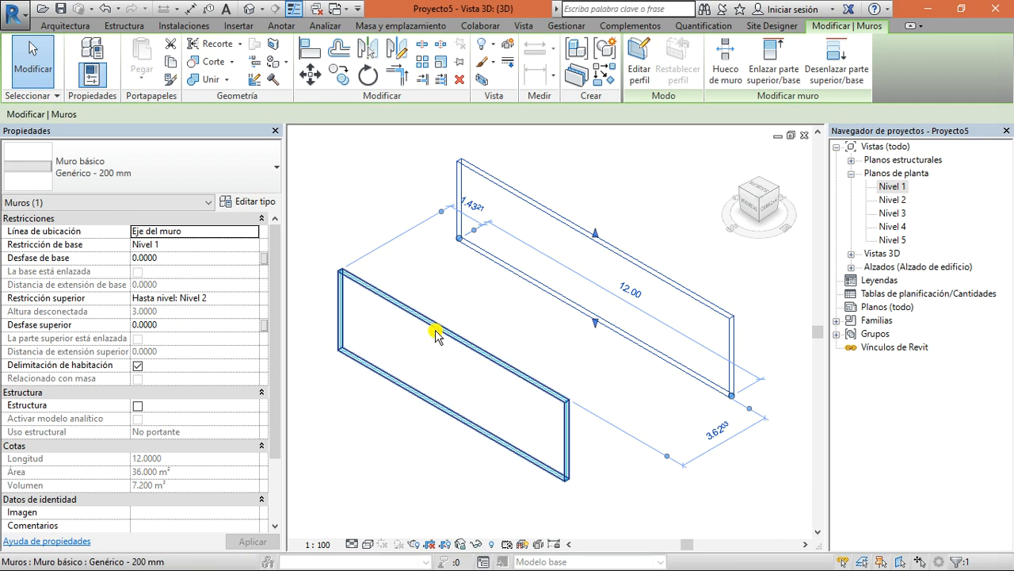
click(242, 178)
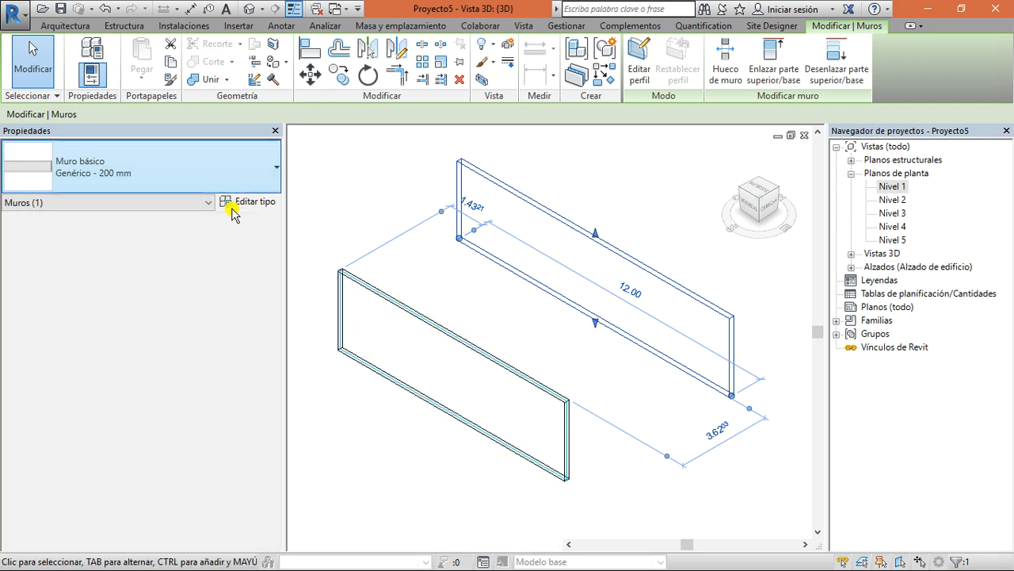
scroll(158, 356, down, 1)
scroll(162, 355, up, 2)
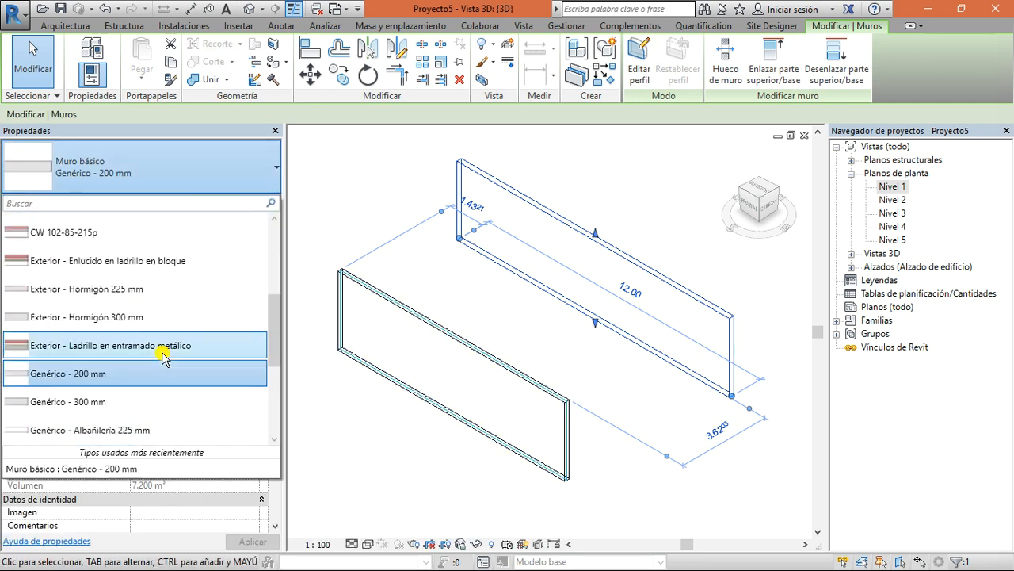
scroll(163, 356, up, 3)
click(141, 278)
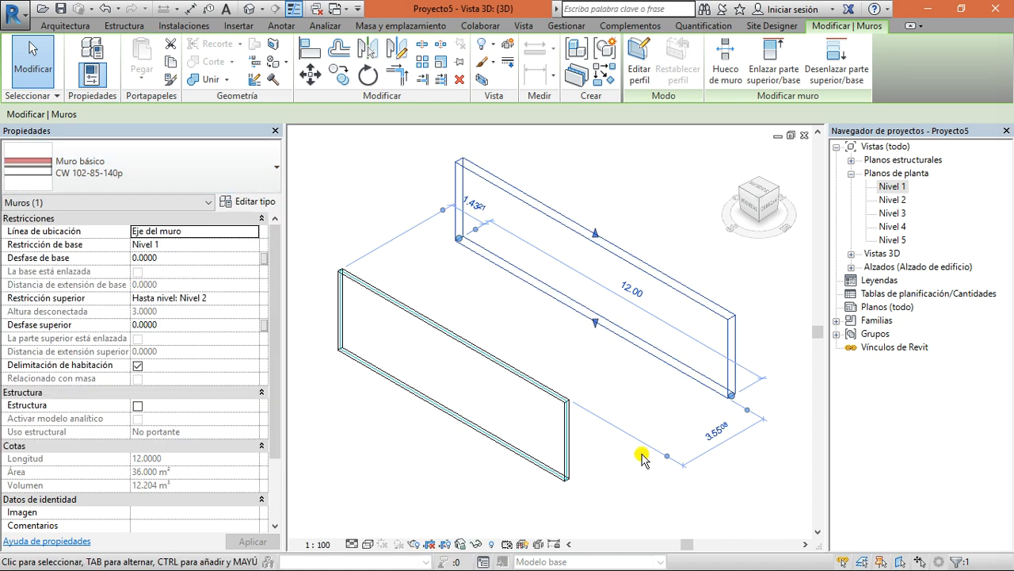
click(585, 467)
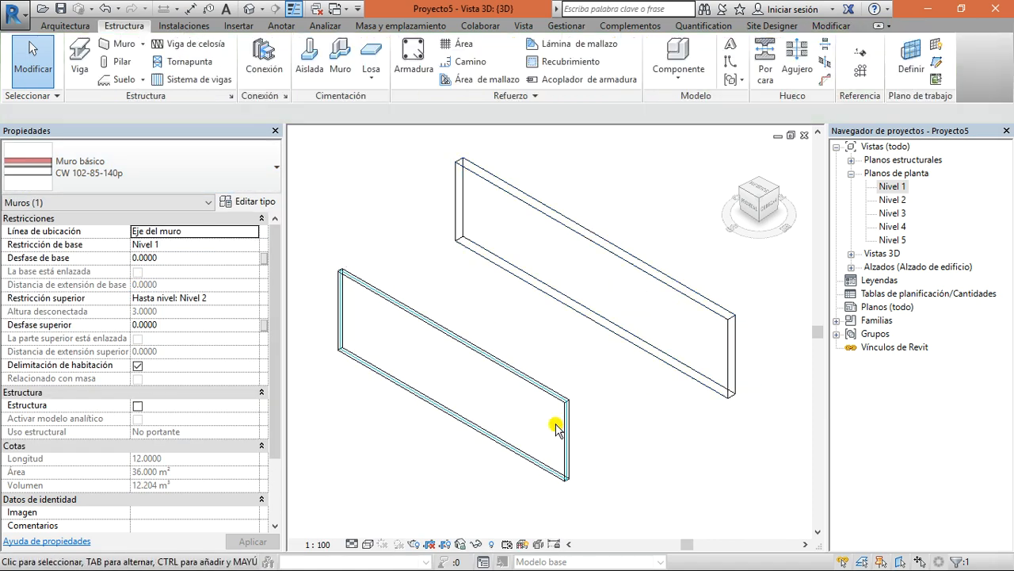
Change the 10 m structural wall's type to Interior - Partición 135 mm (2-hr)
click(208, 181)
click(402, 303)
click(402, 317)
drag(428, 264, 363, 350)
click(411, 248)
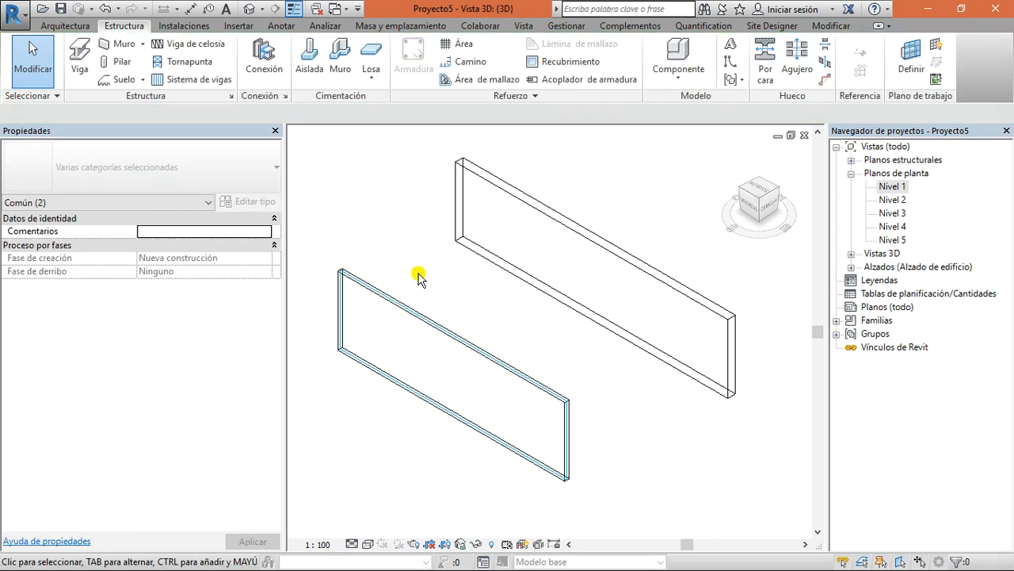
click(423, 336)
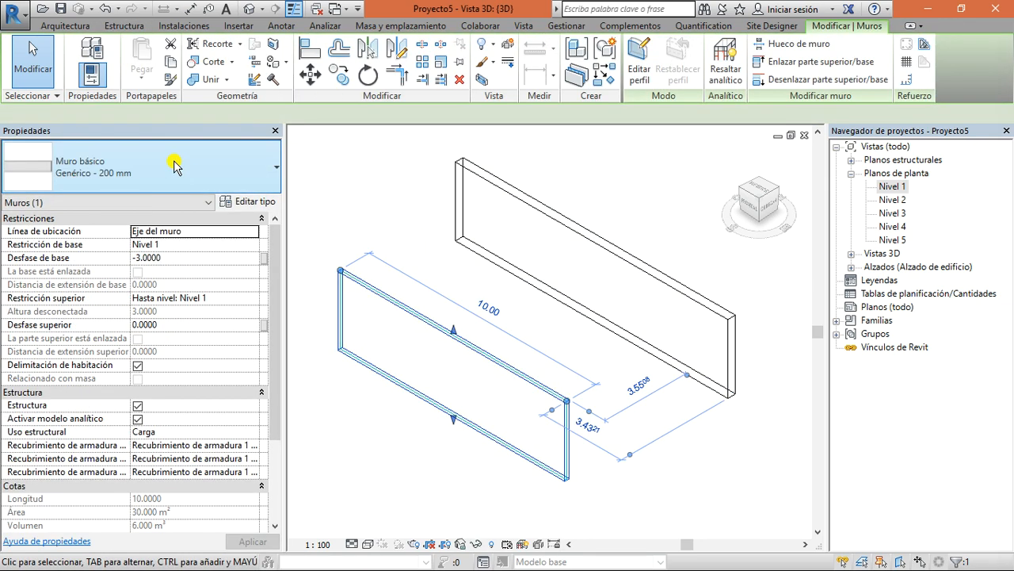
click(196, 171)
scroll(180, 326, down, 1)
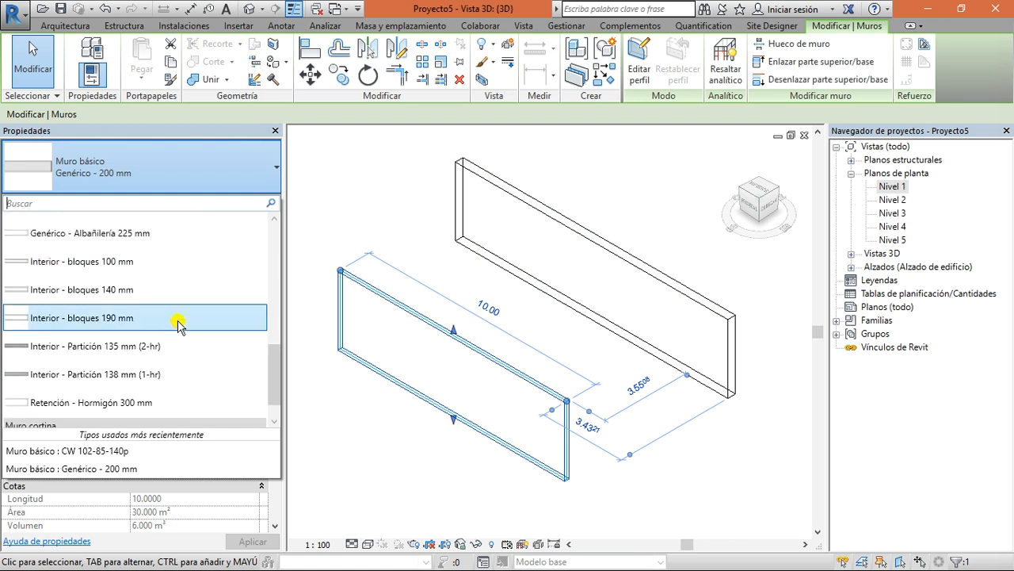
click(161, 346)
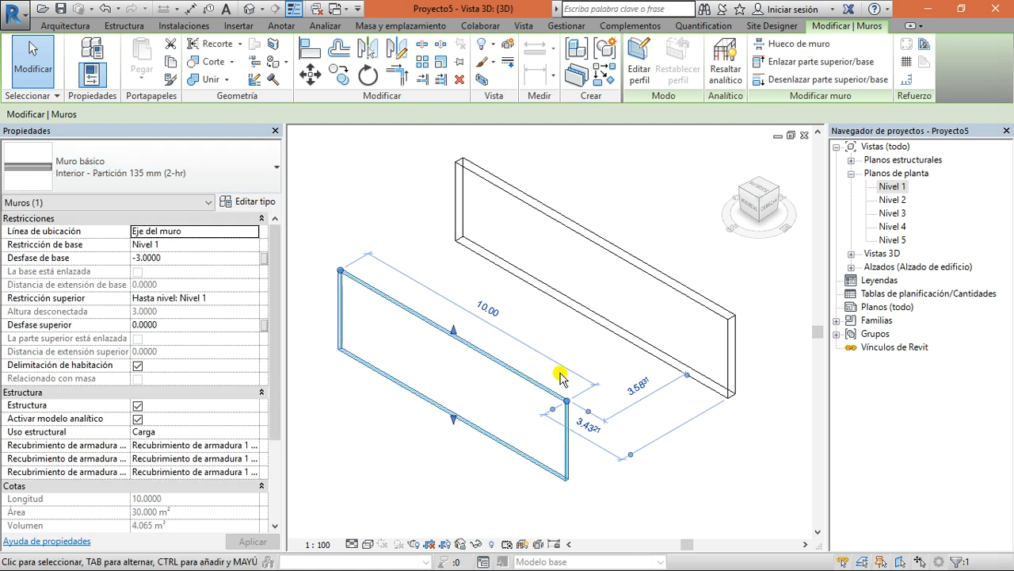
click(675, 475)
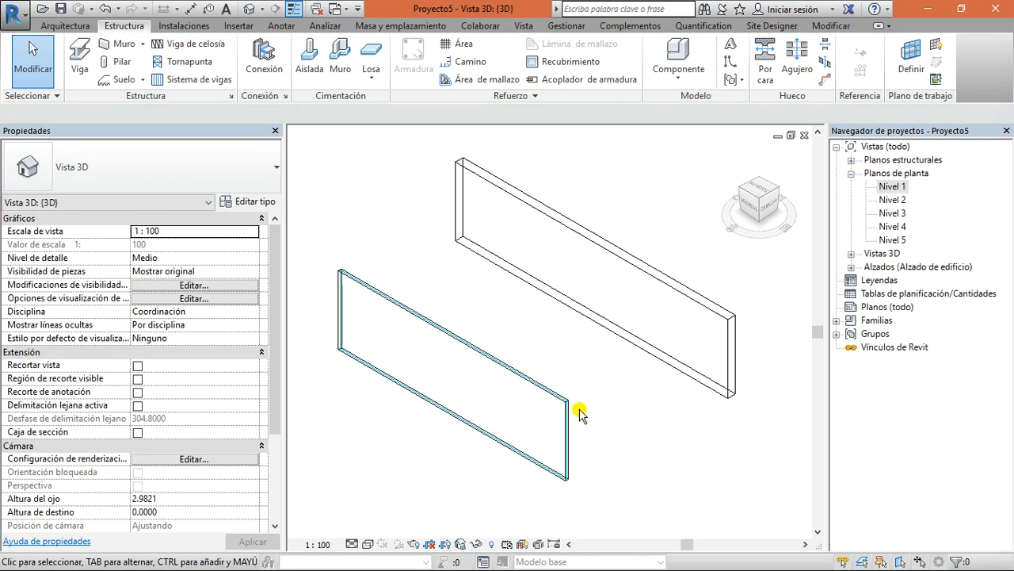
Turn on the Estructura option for the 12 m architectural wall and check it from above and in an isometric view
scroll(580, 409, up, 5)
scroll(580, 410, down, 3)
scroll(594, 357, down, 2)
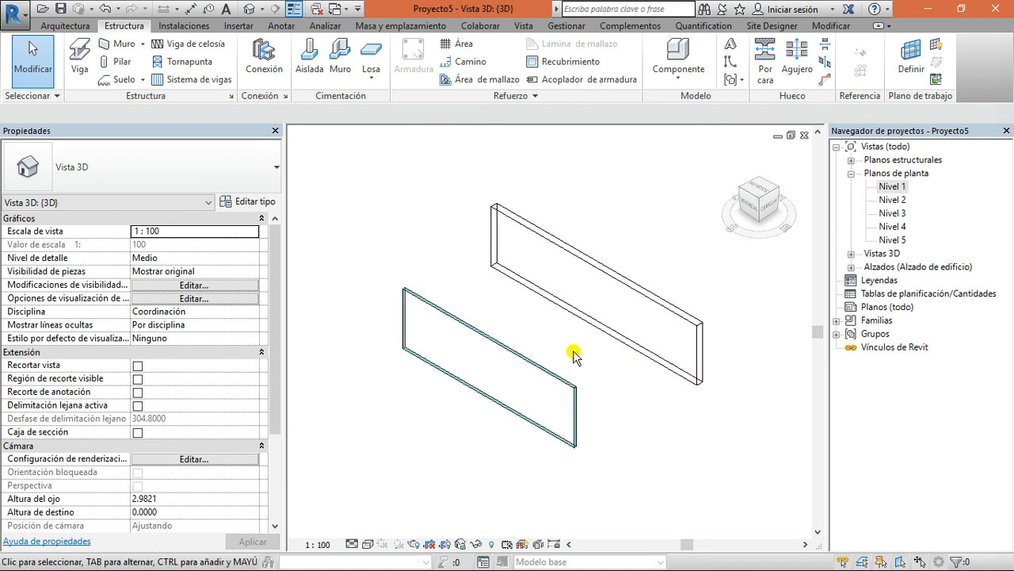
click(763, 194)
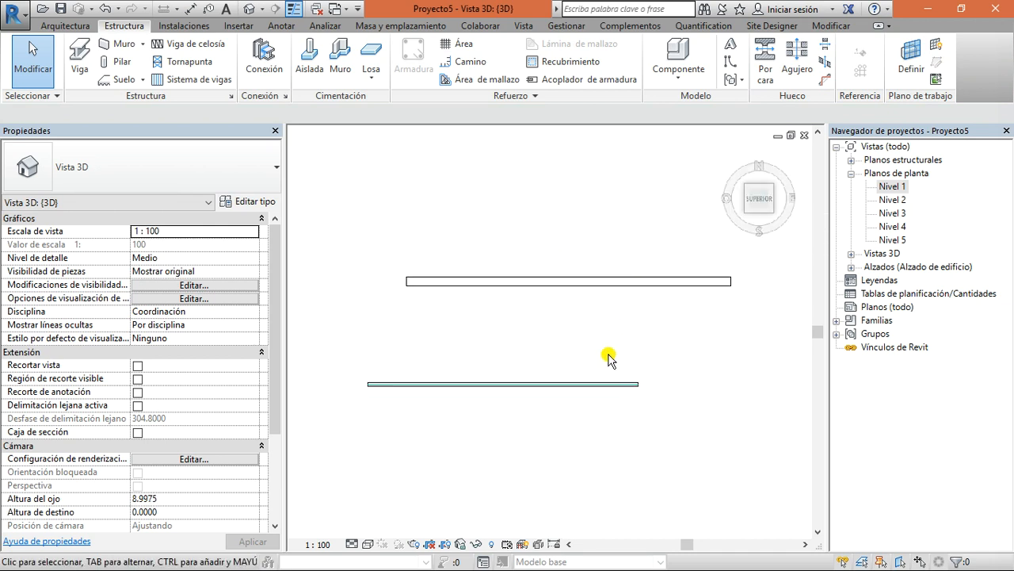
click(561, 282)
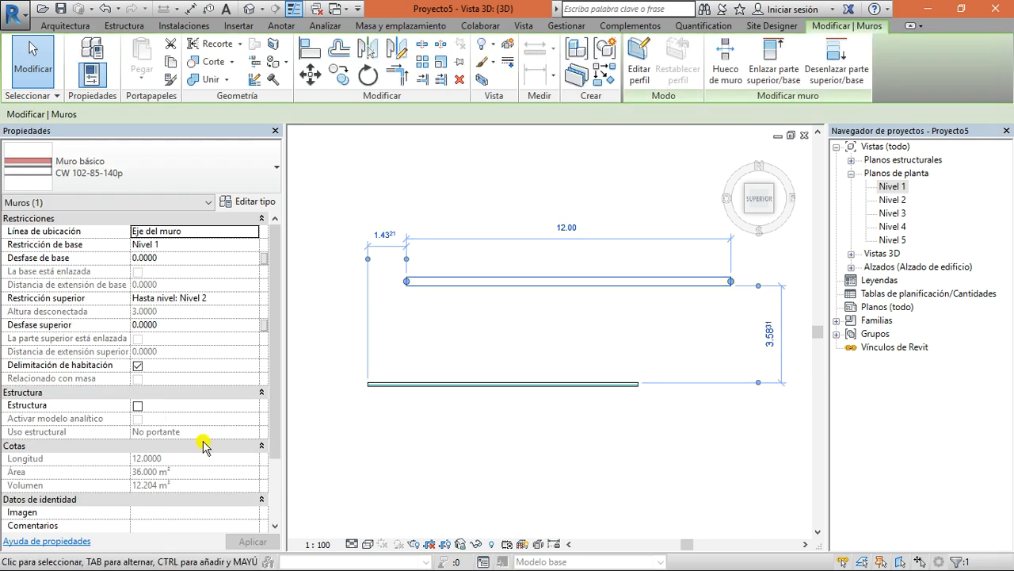
scroll(163, 396, down, 1)
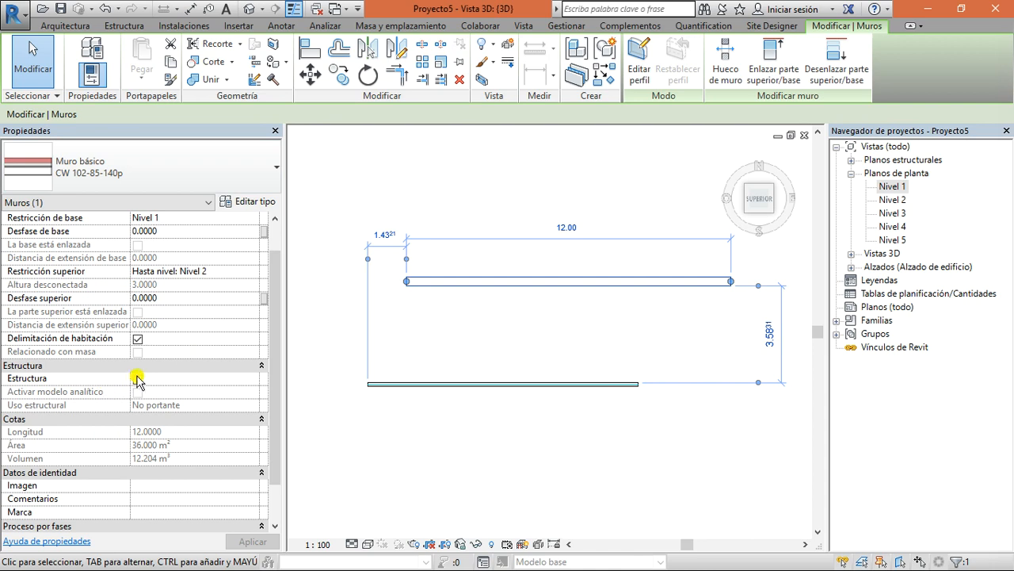
click(138, 380)
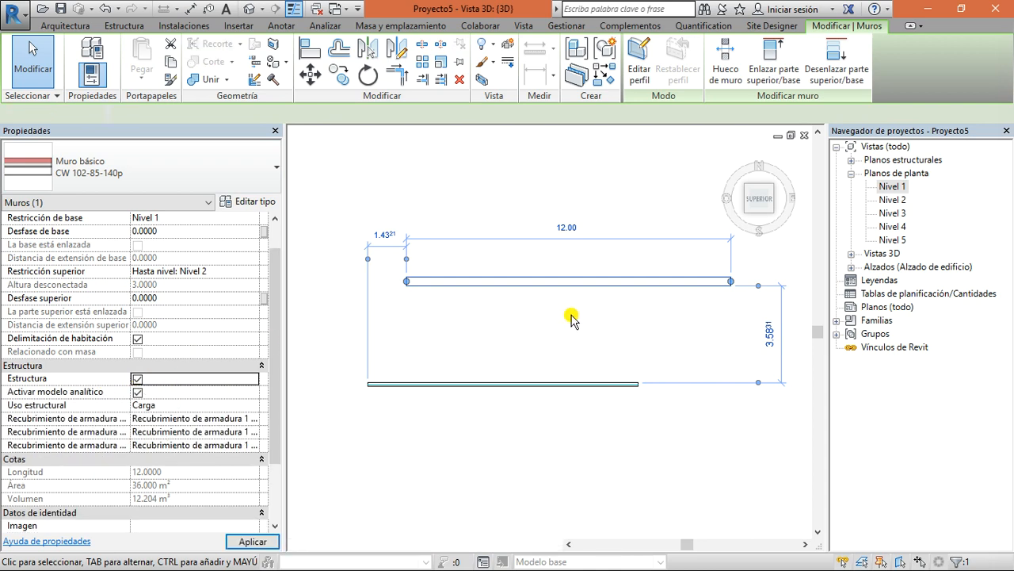
click(775, 200)
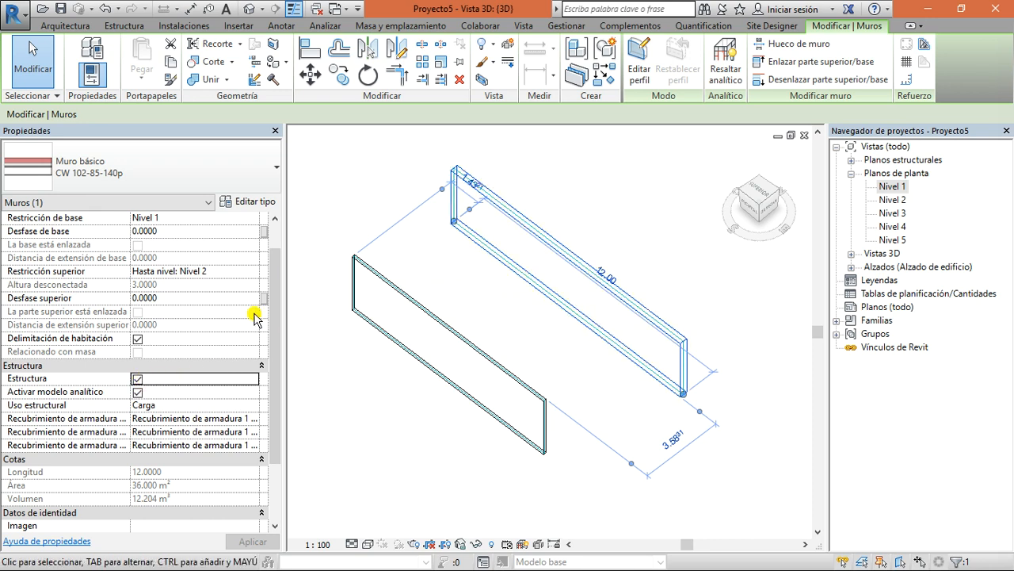
Turn off the Estructura option for the 12 m wall and for the 10 m wall
click(136, 379)
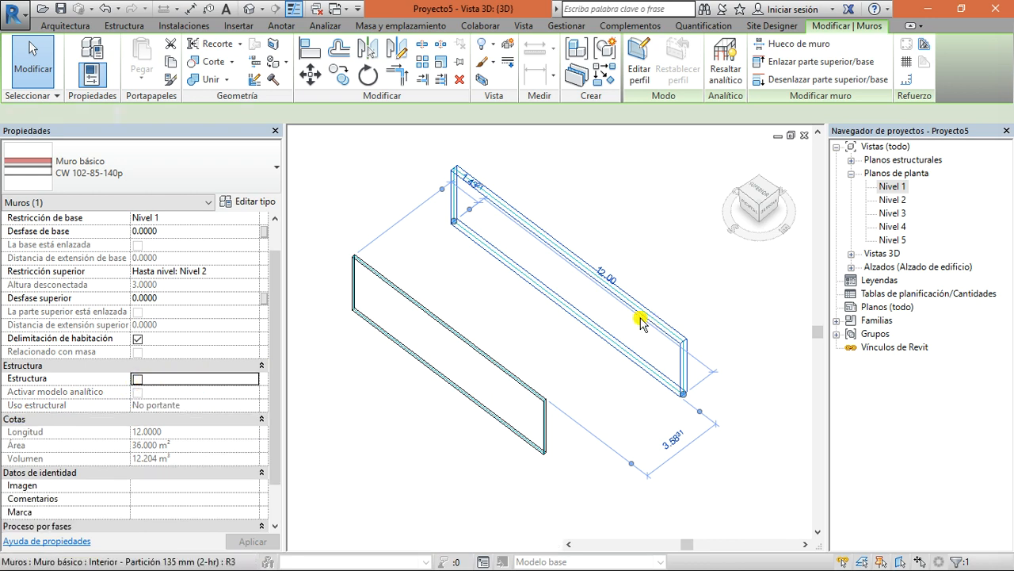
click(515, 317)
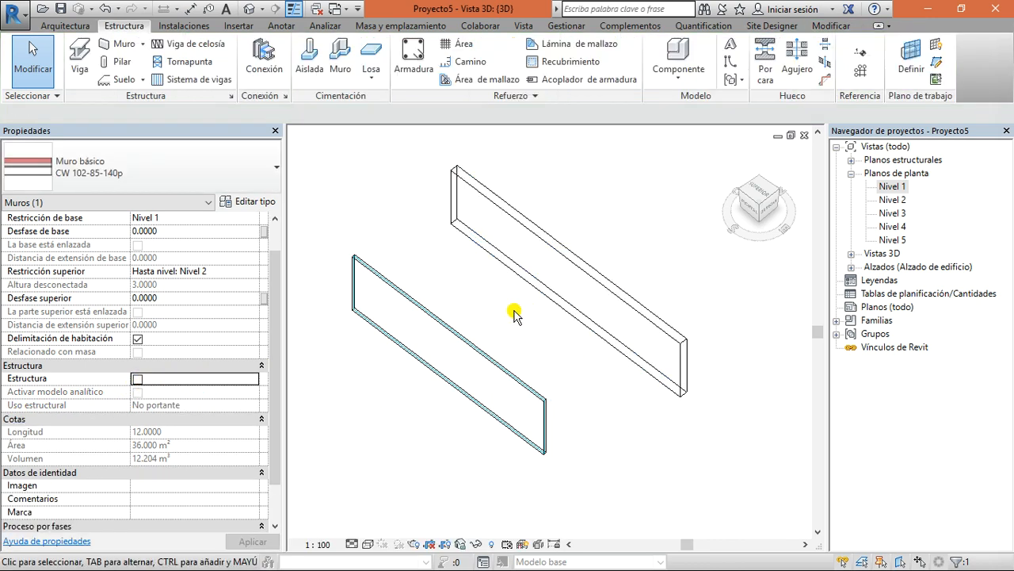
click(436, 316)
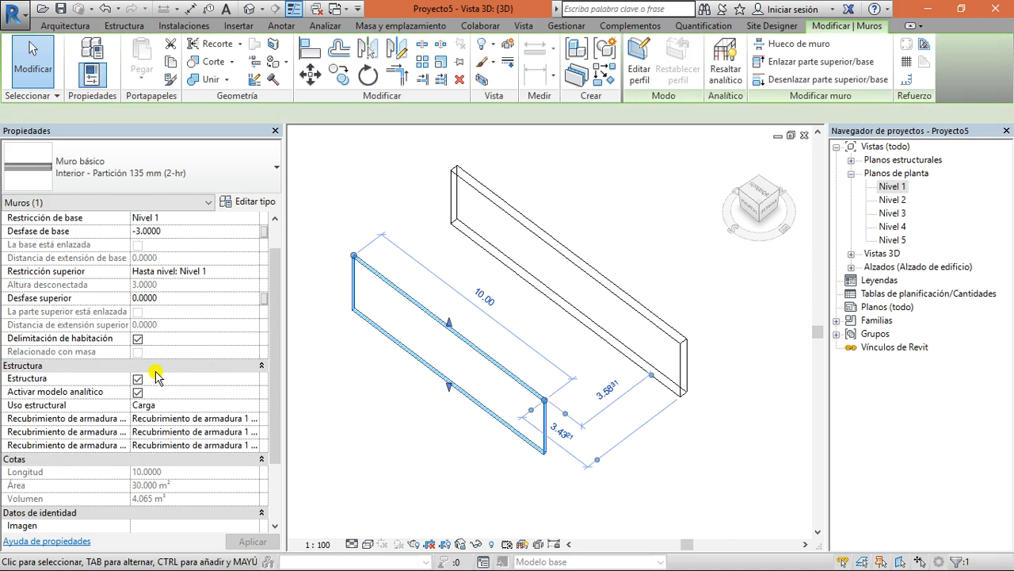
click(137, 379)
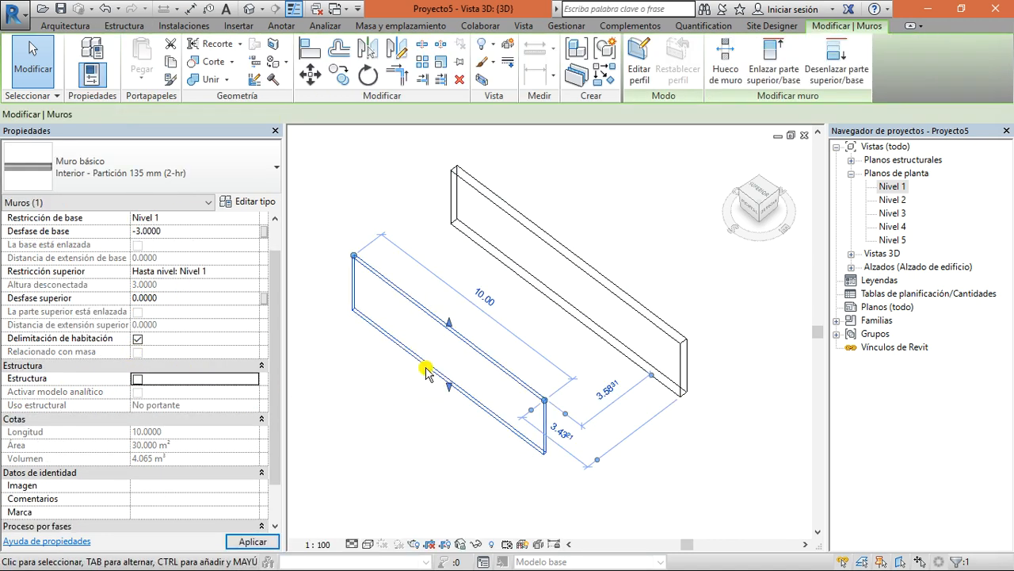
click(351, 406)
scroll(531, 345, up, 2)
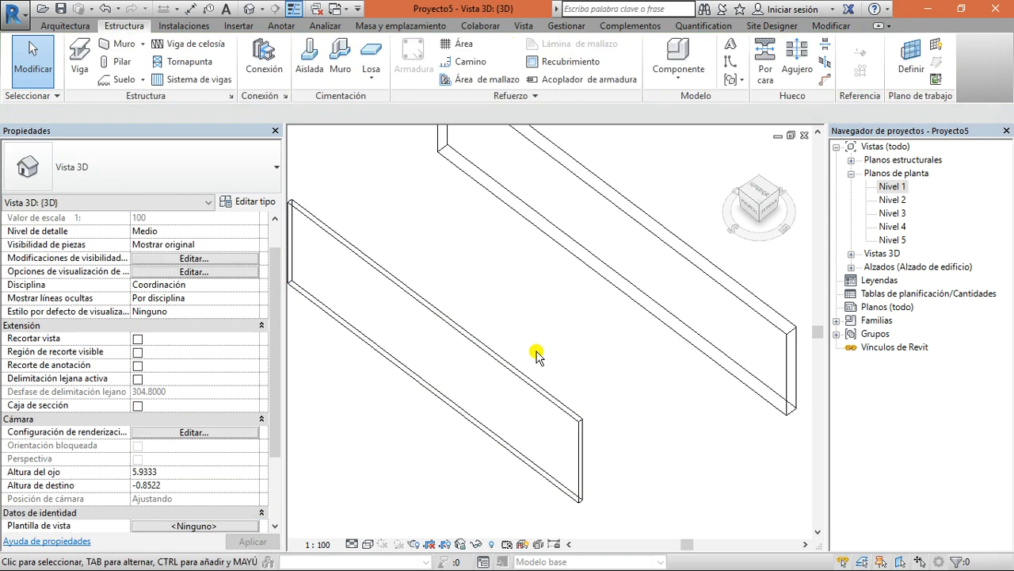
scroll(547, 351, down, 3)
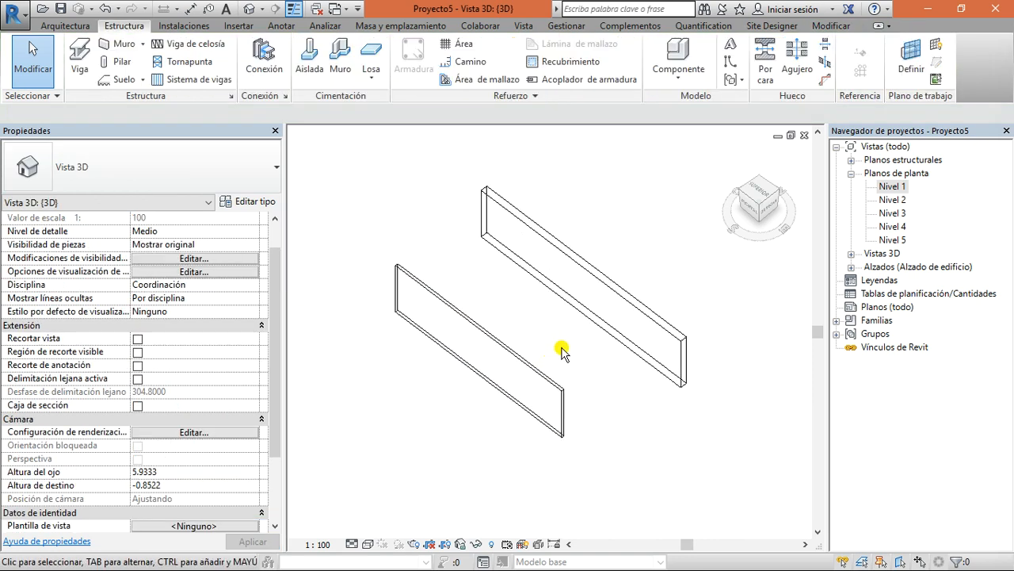
Delete both walls from the model and open the Nivel 1 floor plan
click(594, 288)
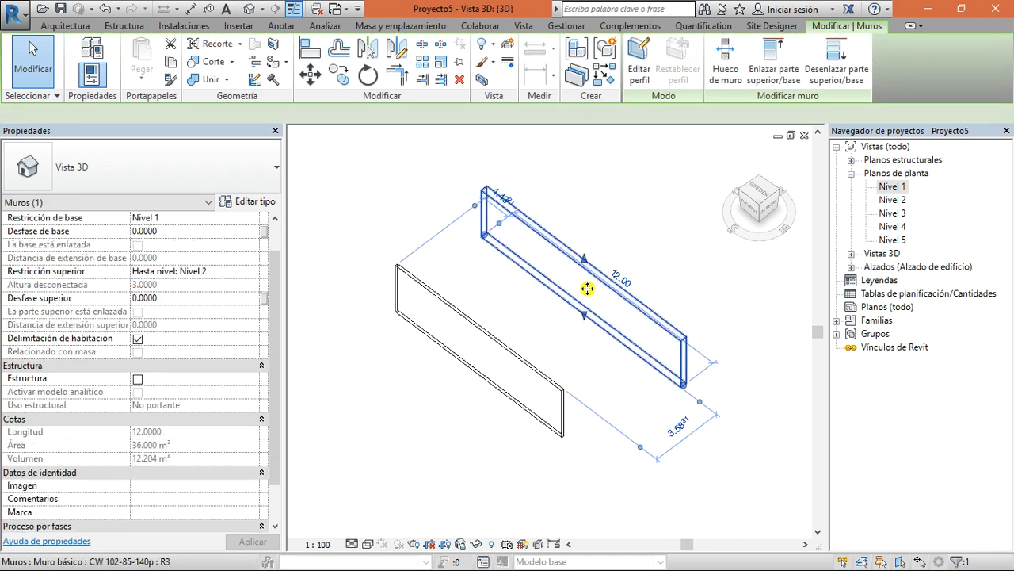
key(Delete)
click(466, 314)
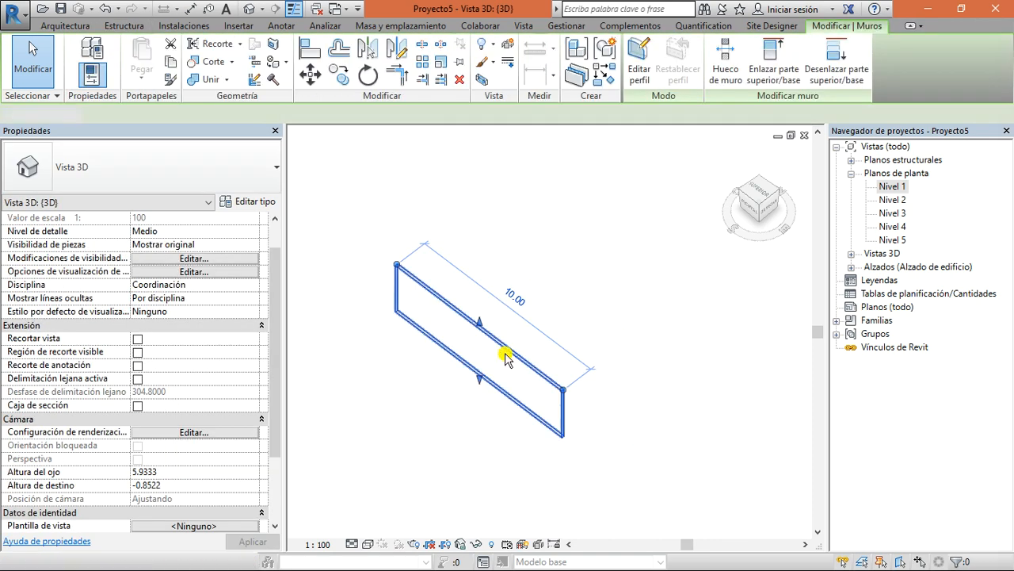
key(Delete)
click(747, 177)
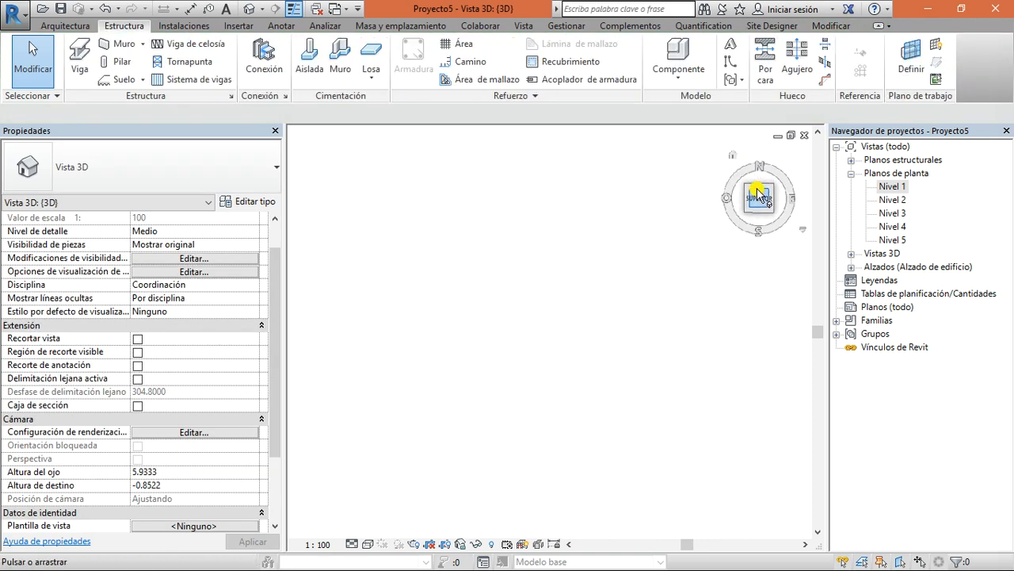
double_click(889, 186)
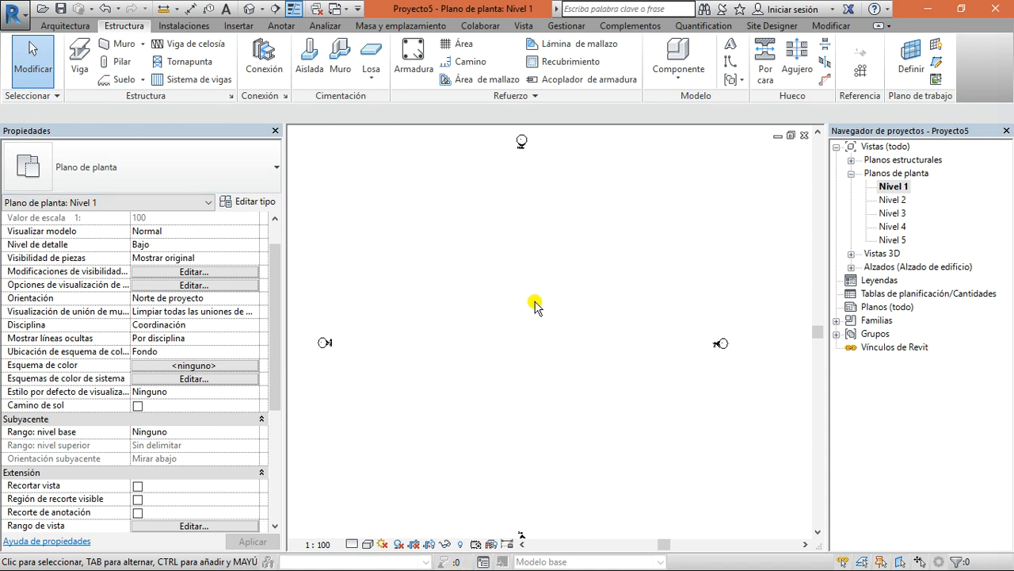
Start a structural column on the Nivel 1 plan, check the available types and open the family loading dialog
middle_drag(536, 307, 527, 350)
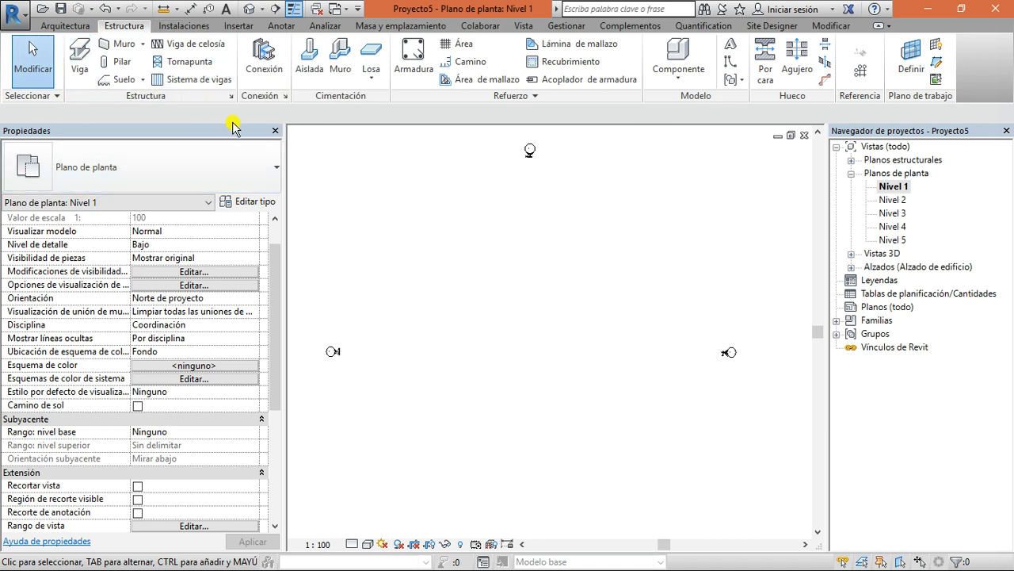
click(123, 63)
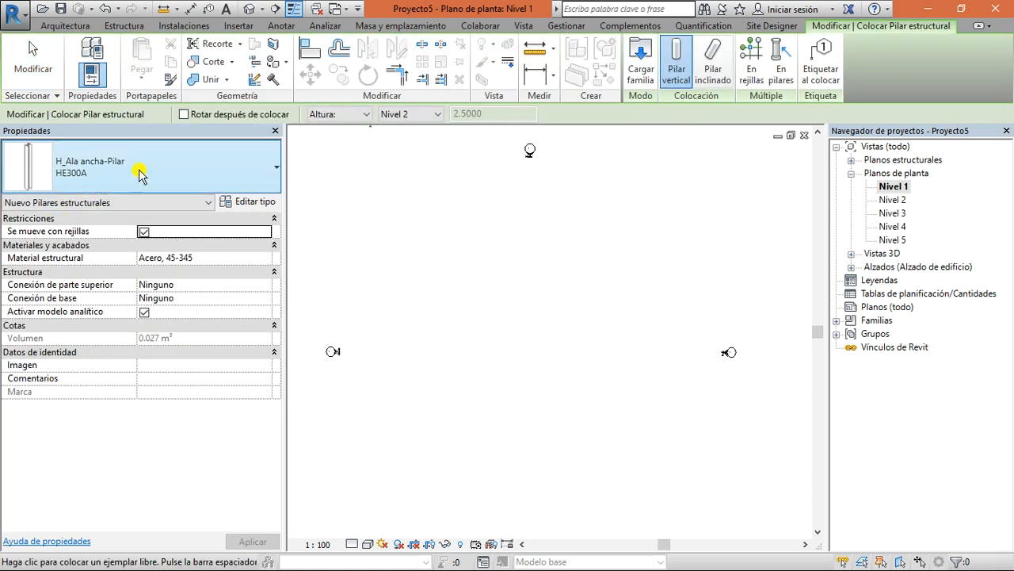
click(164, 173)
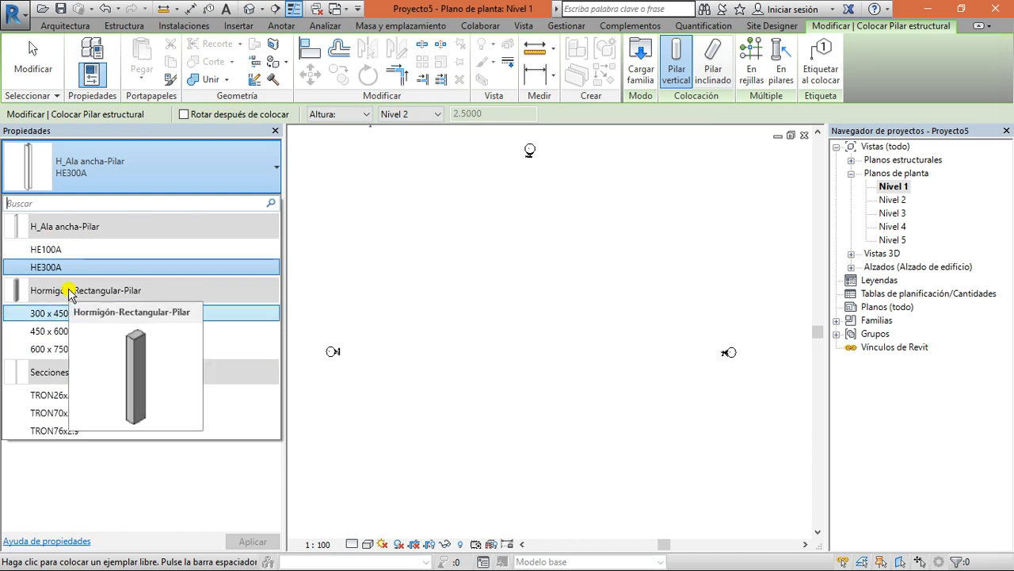
click(644, 67)
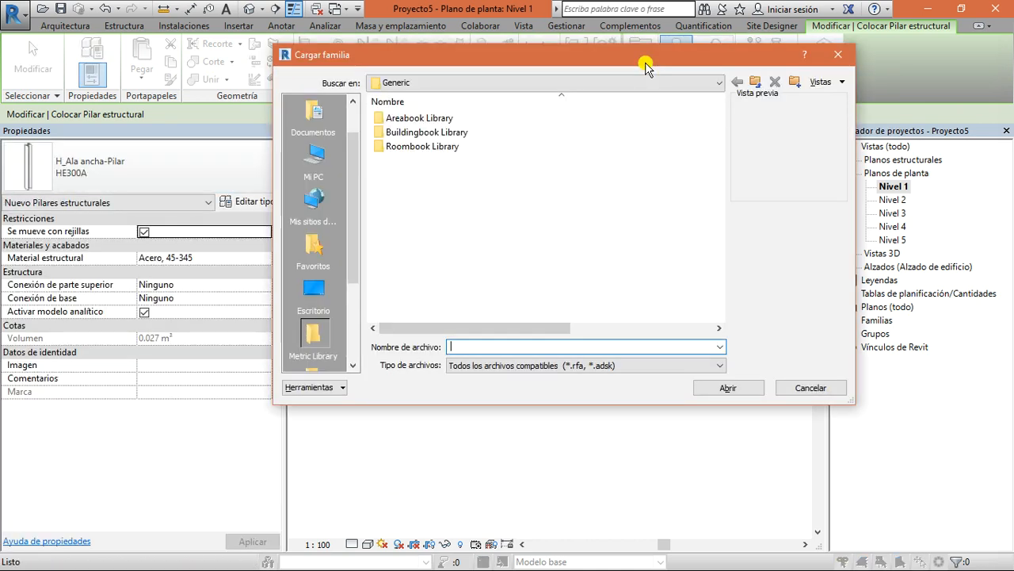
Browse to the Pilares estructurales folder in the Spain library
click(615, 82)
click(524, 169)
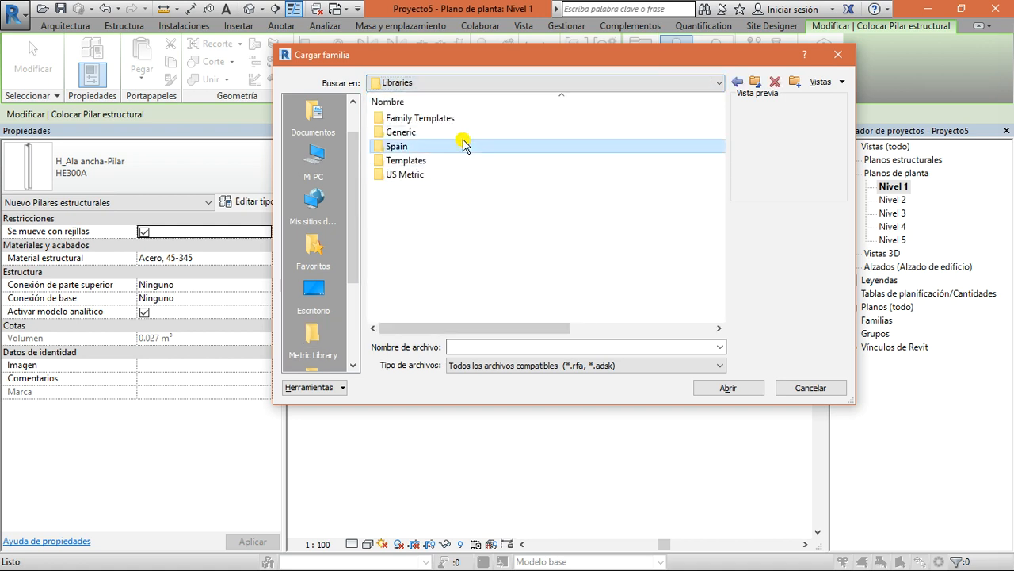
double_click(465, 145)
click(456, 161)
key(p)
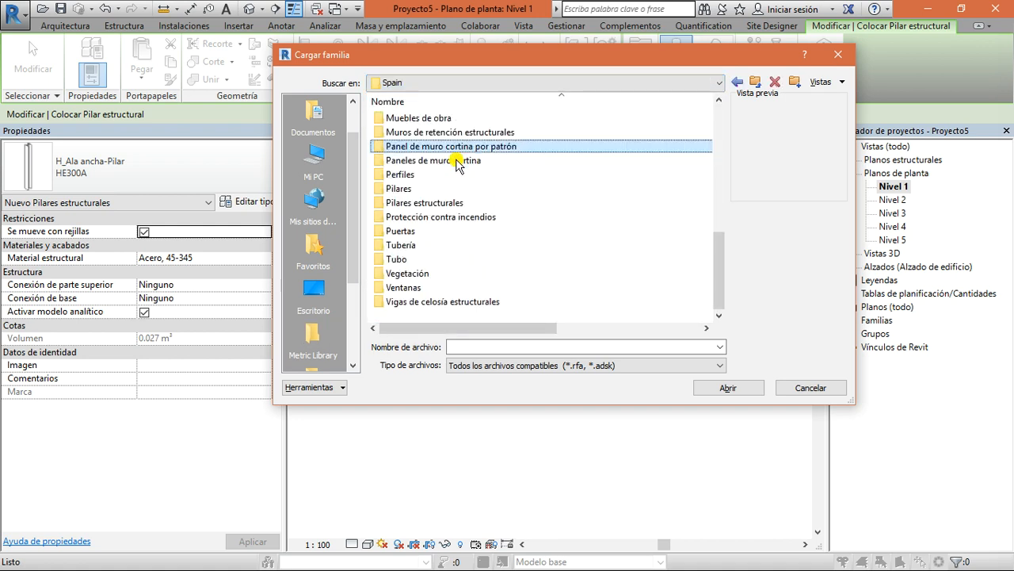
key(Down)
key(Down)
key(Down)
key(Down)
key(Return)
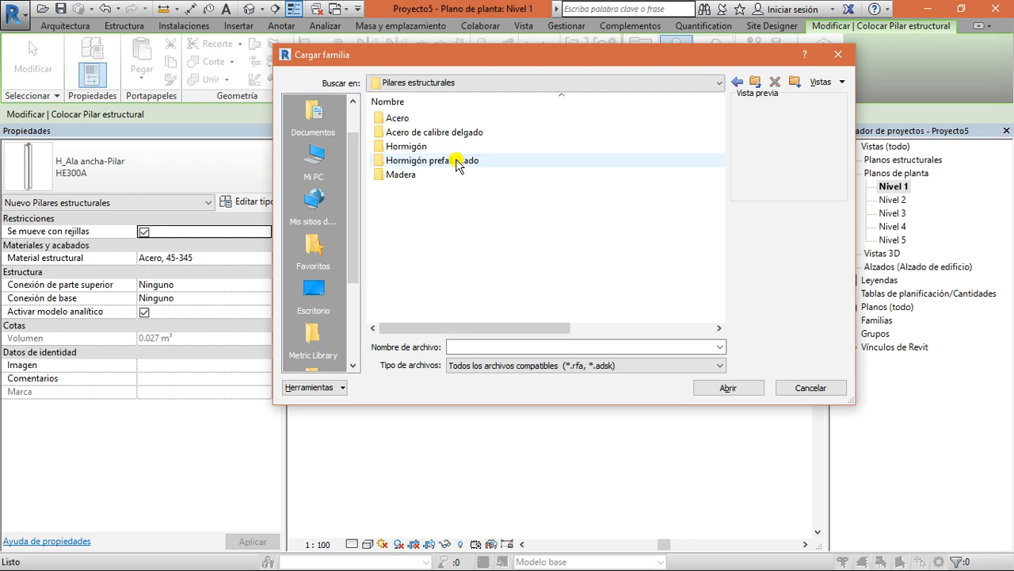
Load the Hormigón-Redondo-Pilar.rfa family from the Hormigón folder
double_click(481, 149)
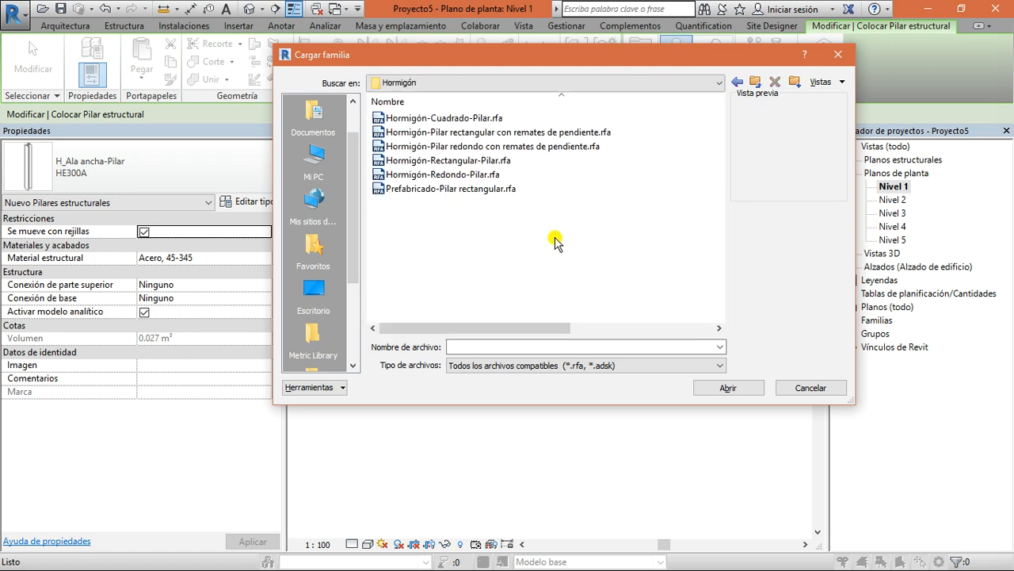
click(523, 190)
click(517, 175)
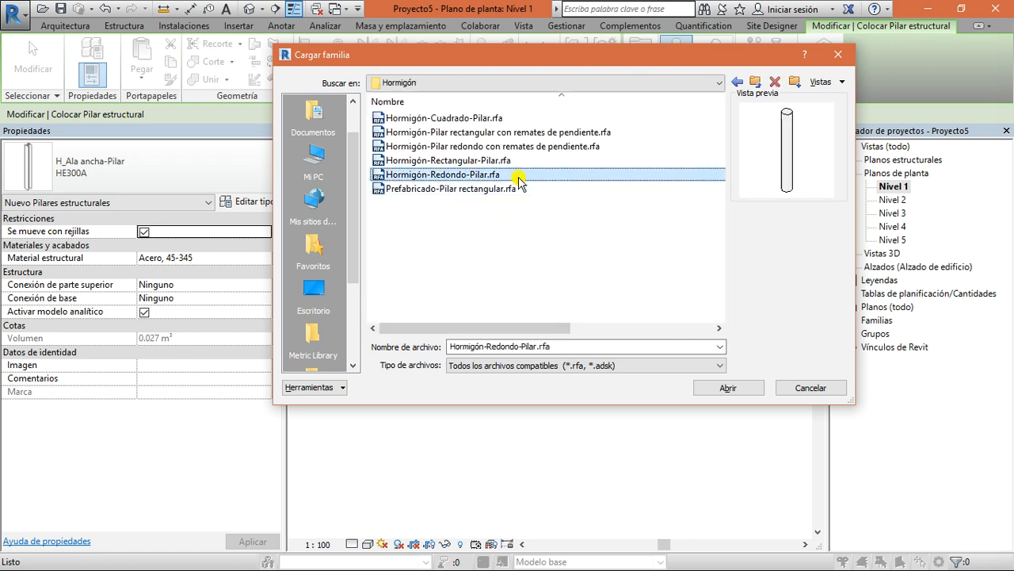
click(728, 387)
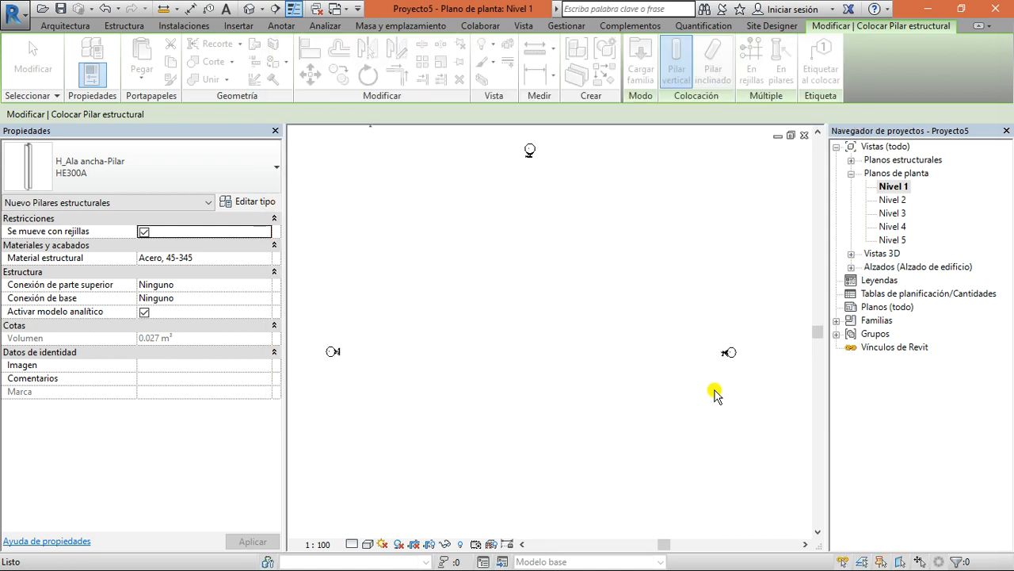
Choose the Hormigón-Redondo-Pilar 750 type and set the column's Altura to Nivel 2
click(202, 178)
scroll(169, 389, down, 2)
scroll(135, 436, up, 3)
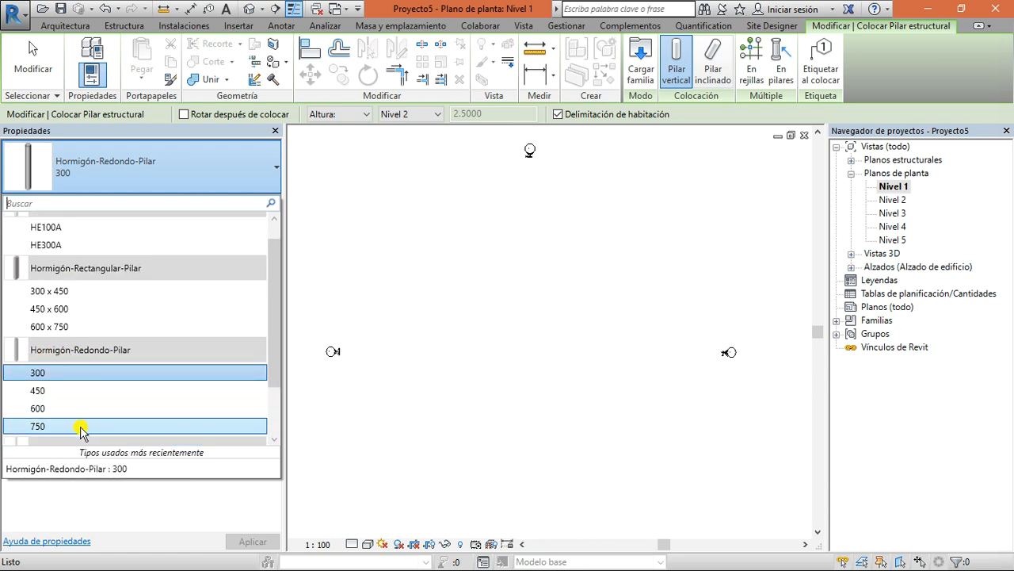
click(82, 428)
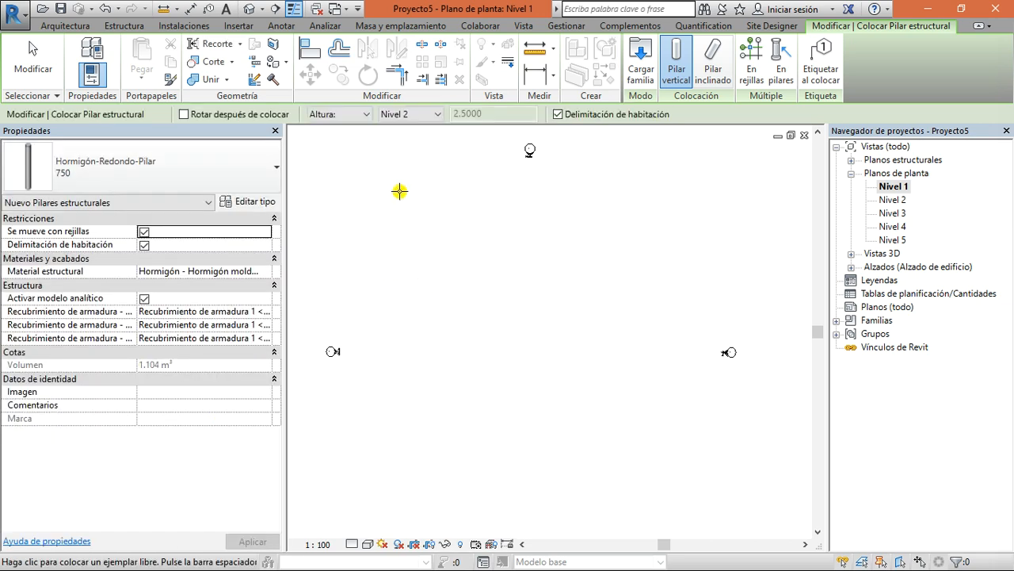
click(337, 115)
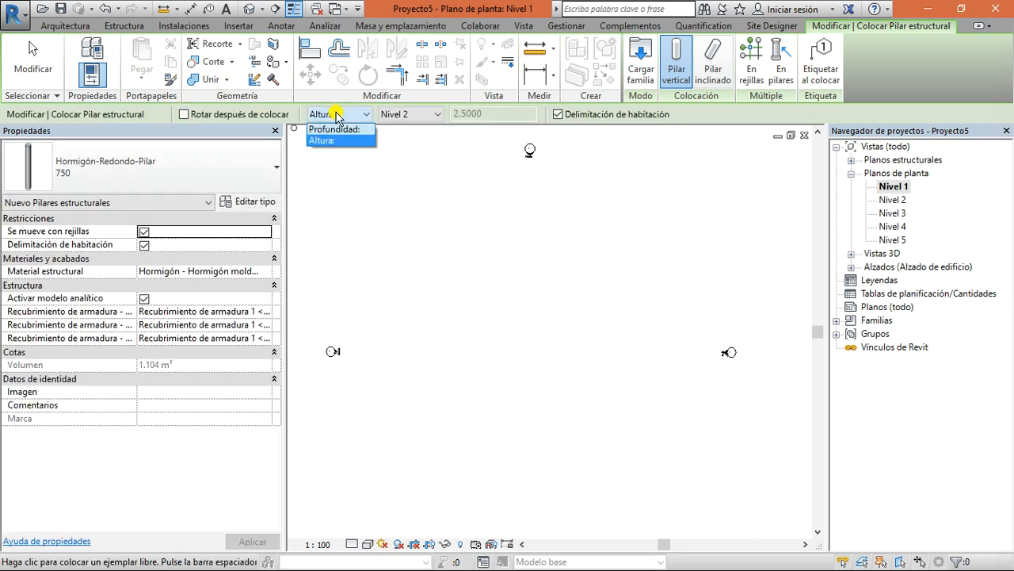
click(332, 141)
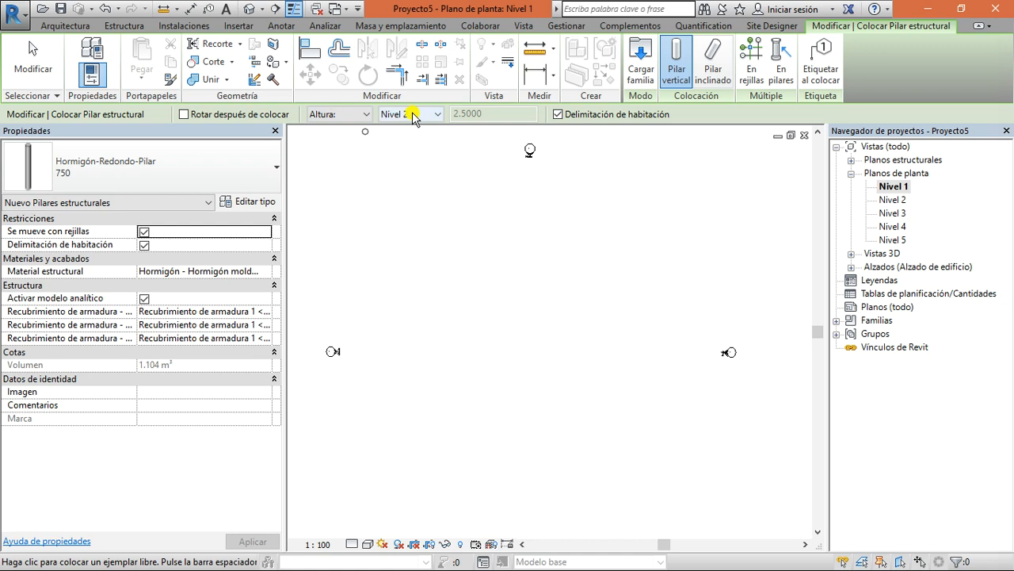
click(414, 114)
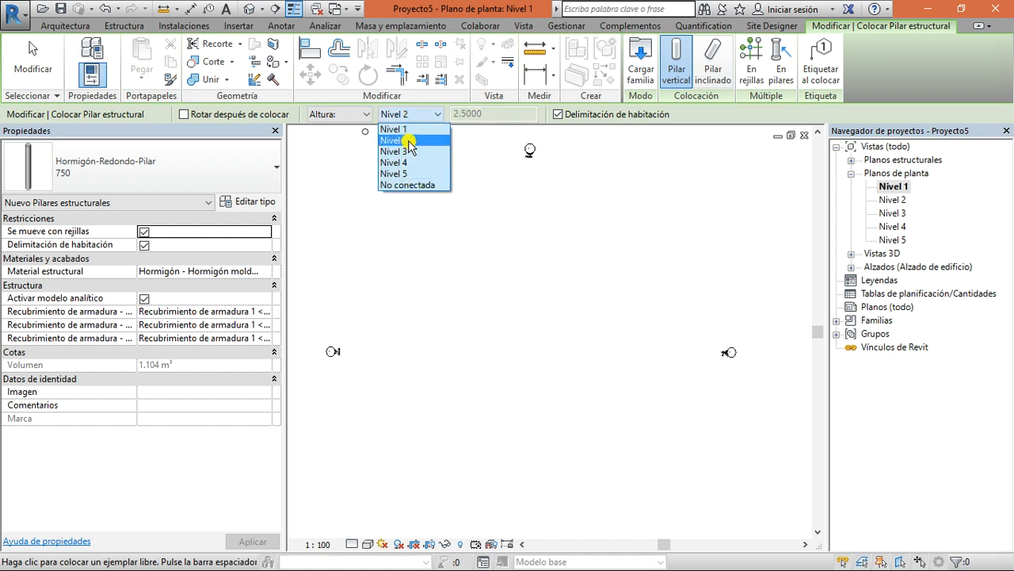
click(409, 141)
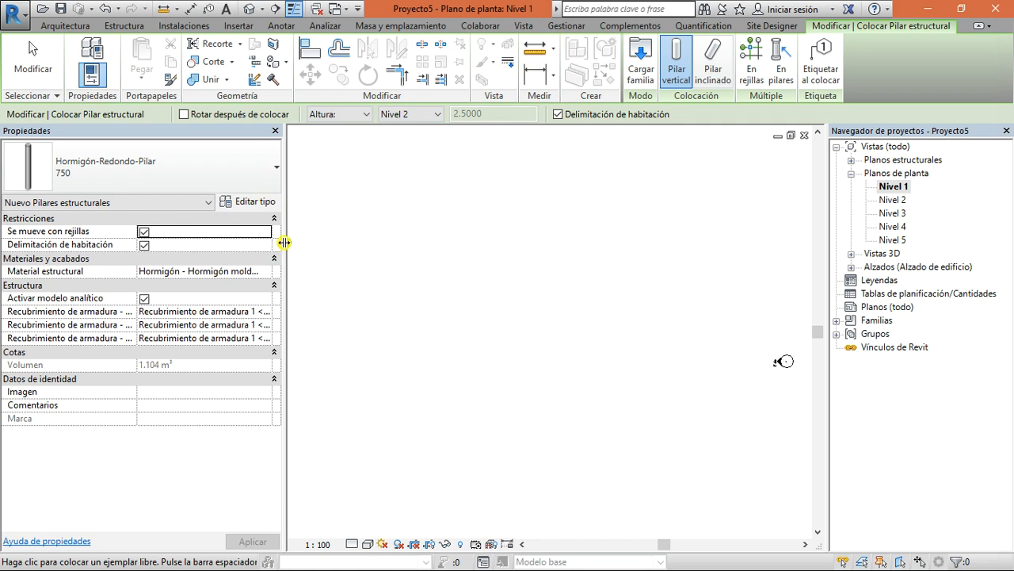
Widen the properties area and place four round 750 concrete columns at the corners of a rectangle in the plan
drag(283, 242, 359, 259)
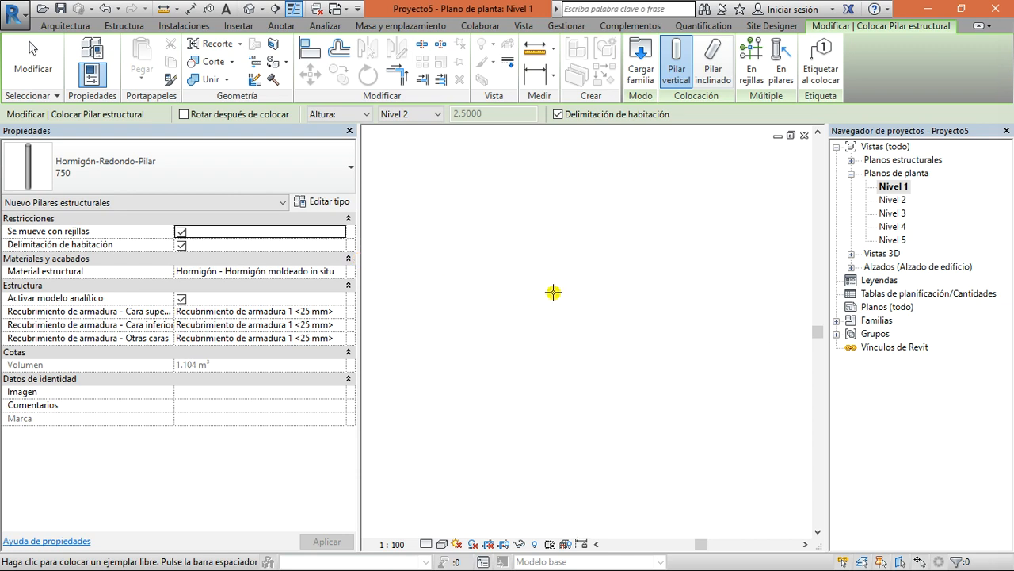
click(514, 268)
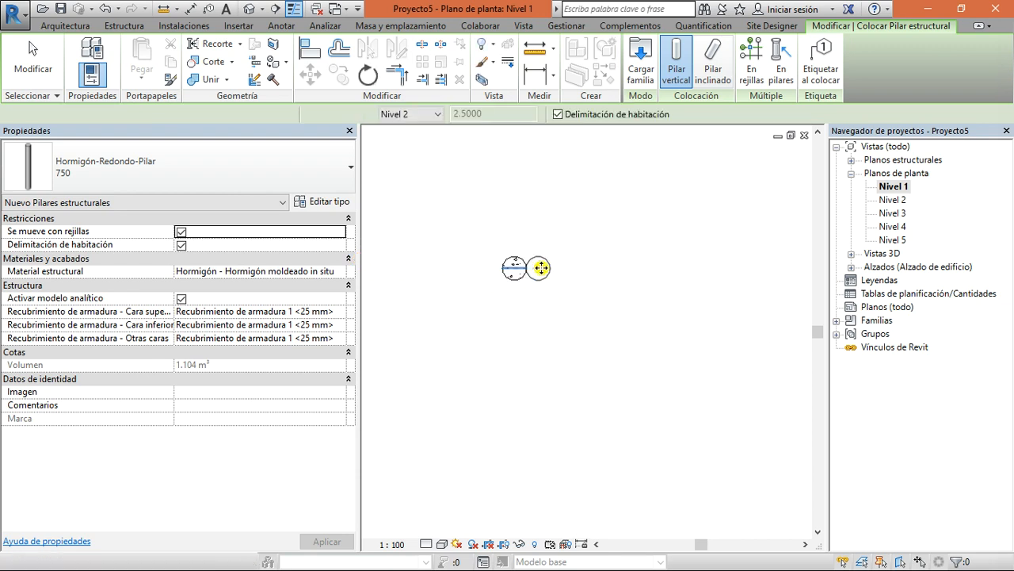
click(665, 268)
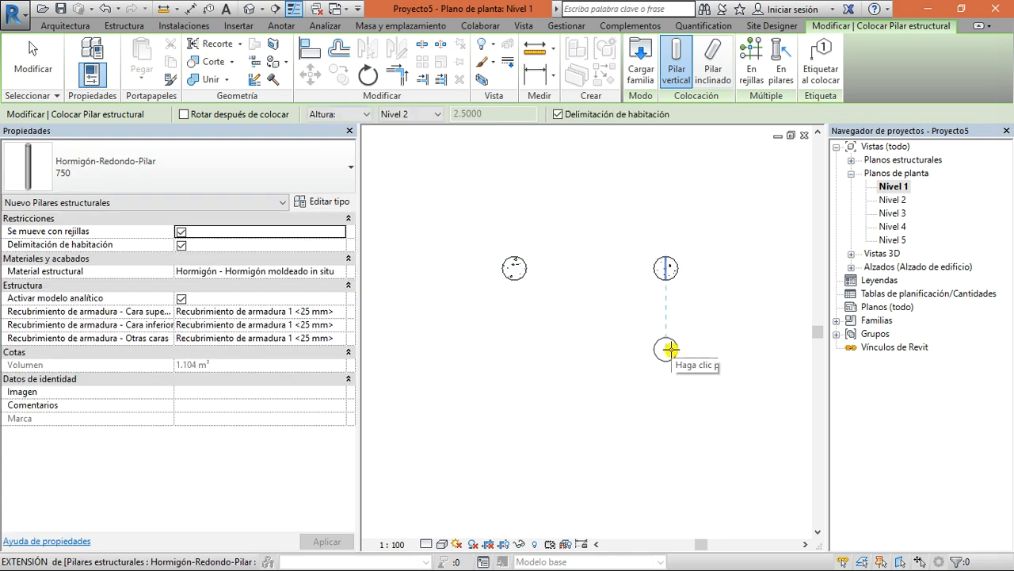
click(668, 358)
click(514, 357)
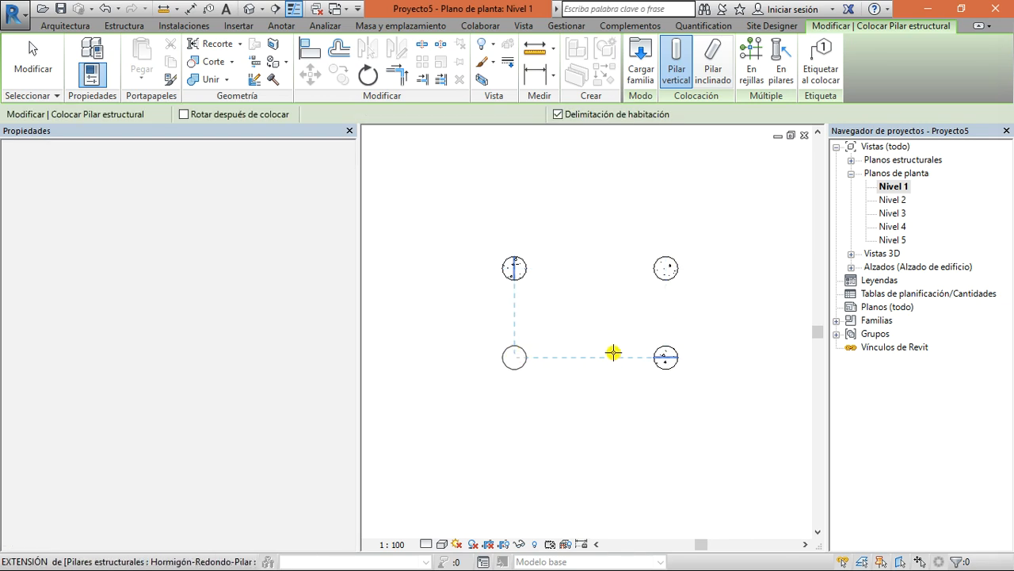
key(Escape)
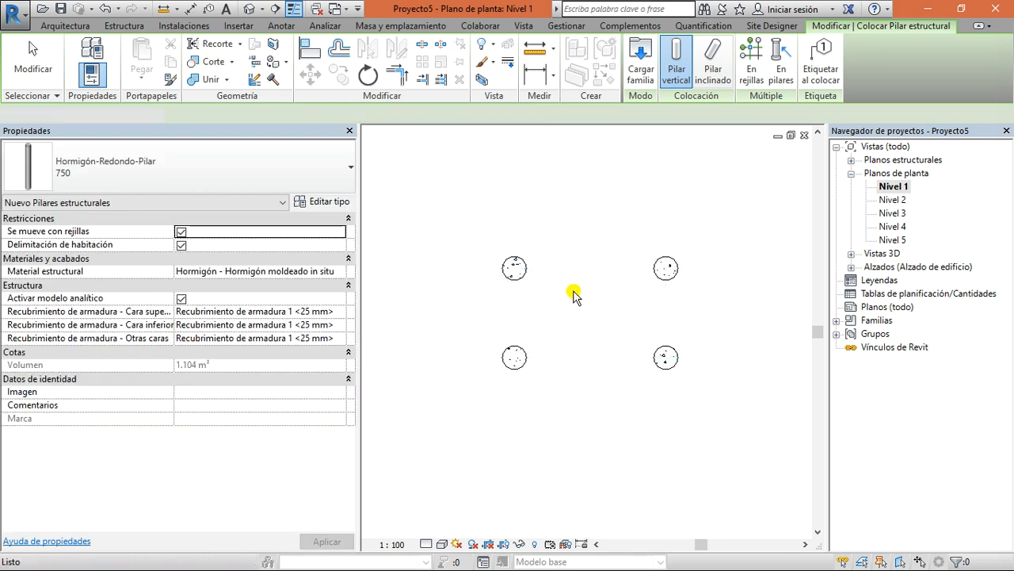
key(Escape)
Start an architectural column, agree to load a column family and browse to the Spain library
click(65, 26)
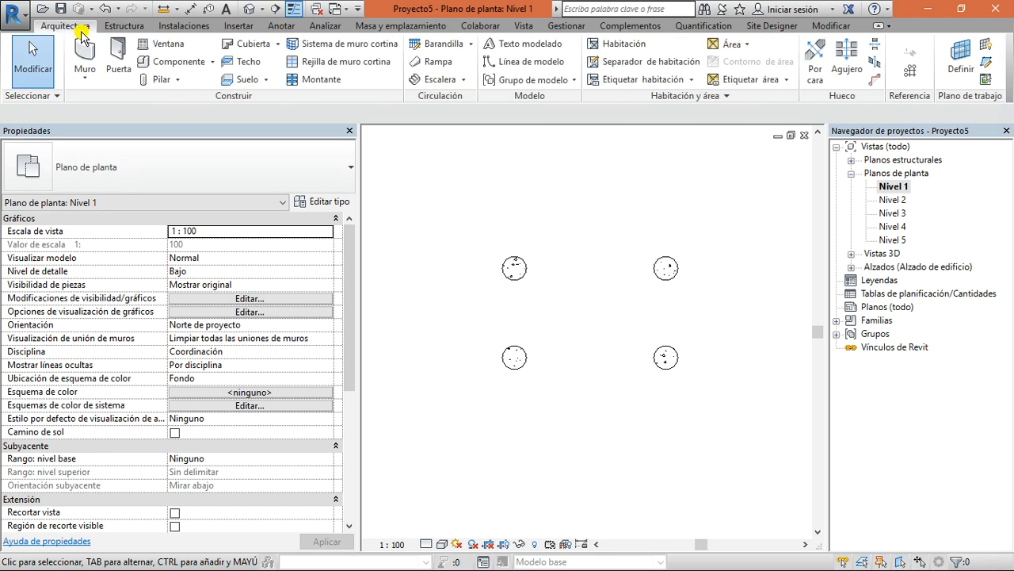
click(180, 79)
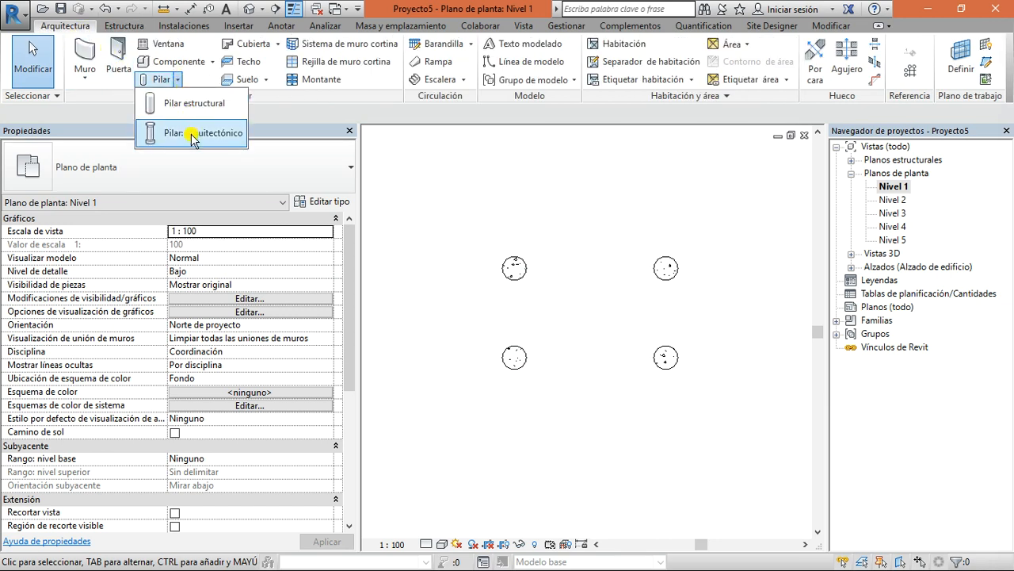
click(165, 132)
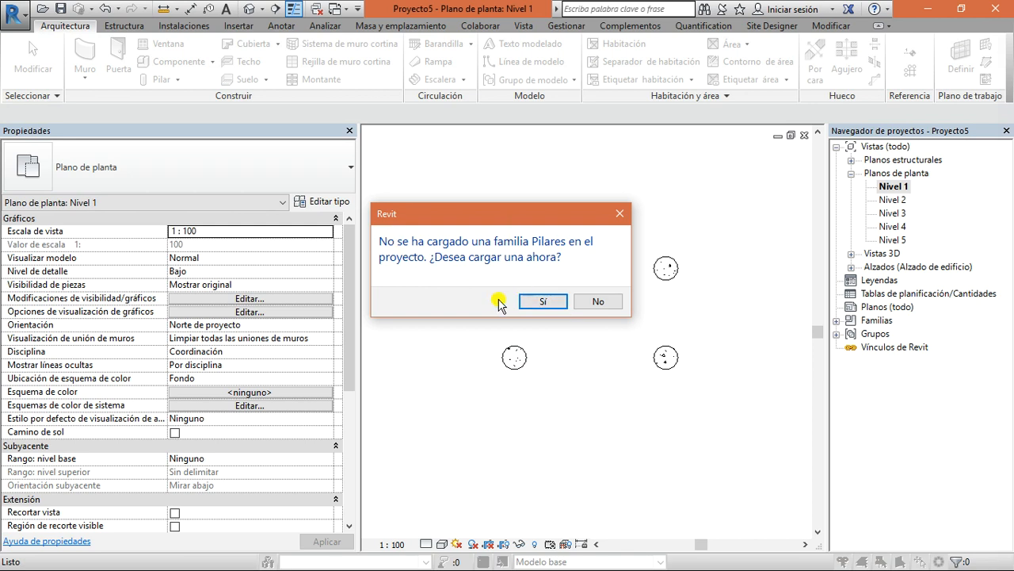
click(550, 302)
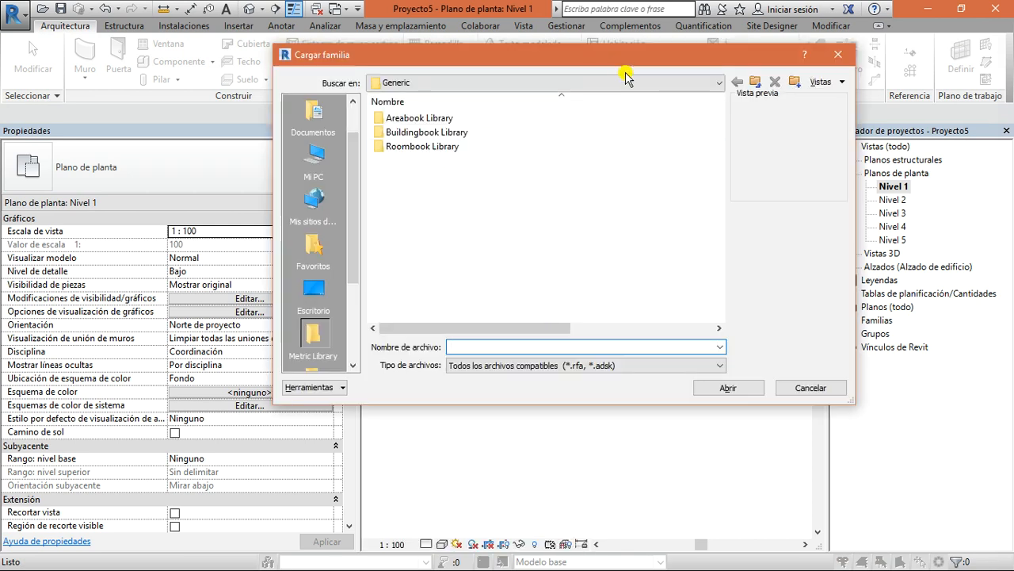
click(623, 79)
click(527, 164)
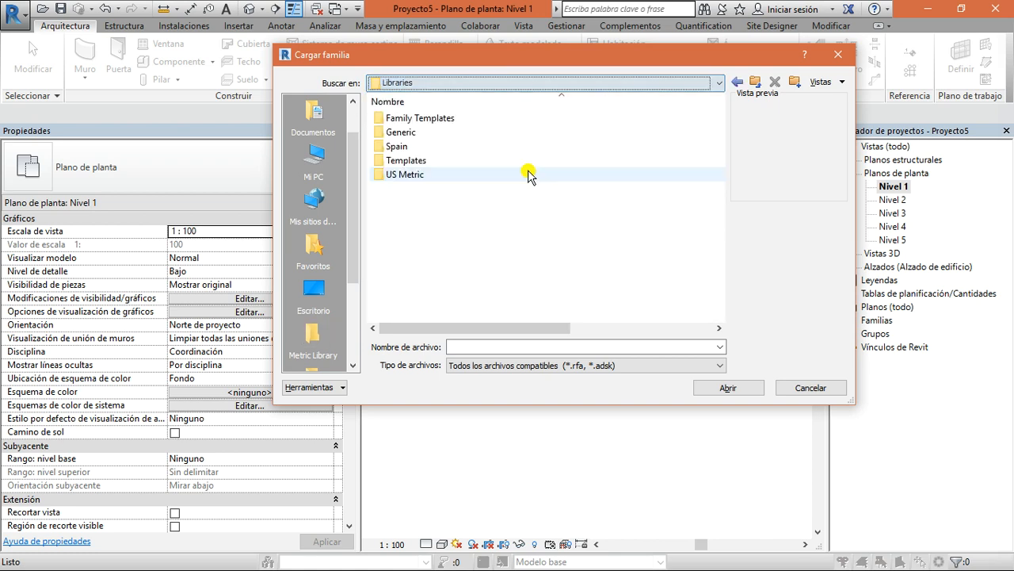
double_click(543, 147)
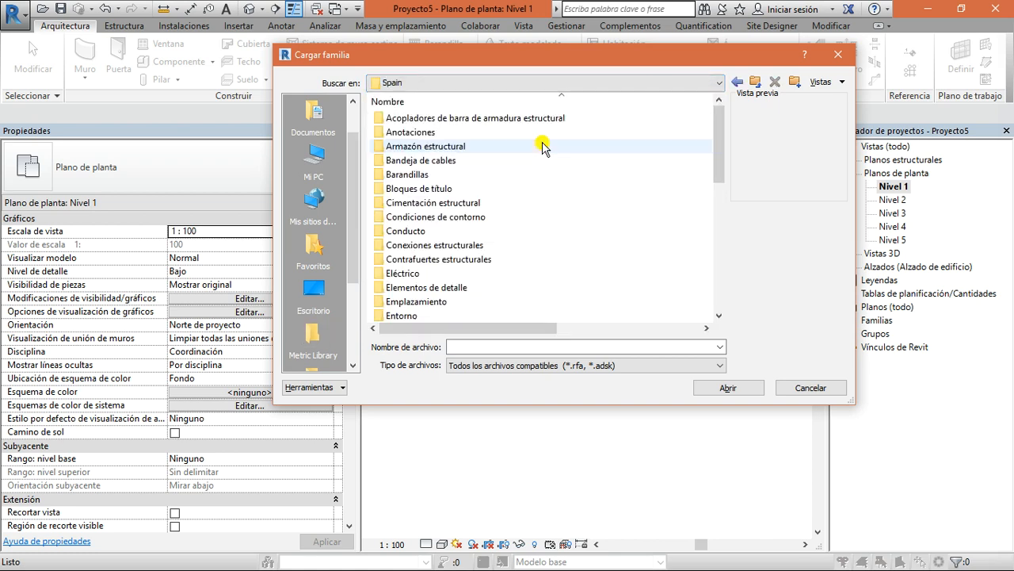
scroll(475, 167, down, 10)
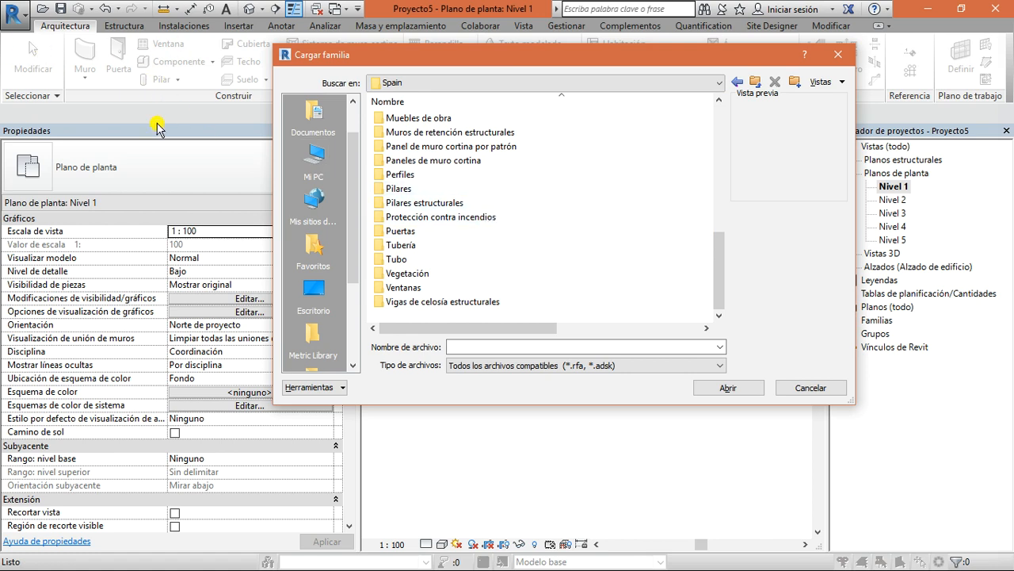
Load the Pilar Circular.rfa family from the Pilares folder after previewing the other circular columns
double_click(448, 190)
click(469, 118)
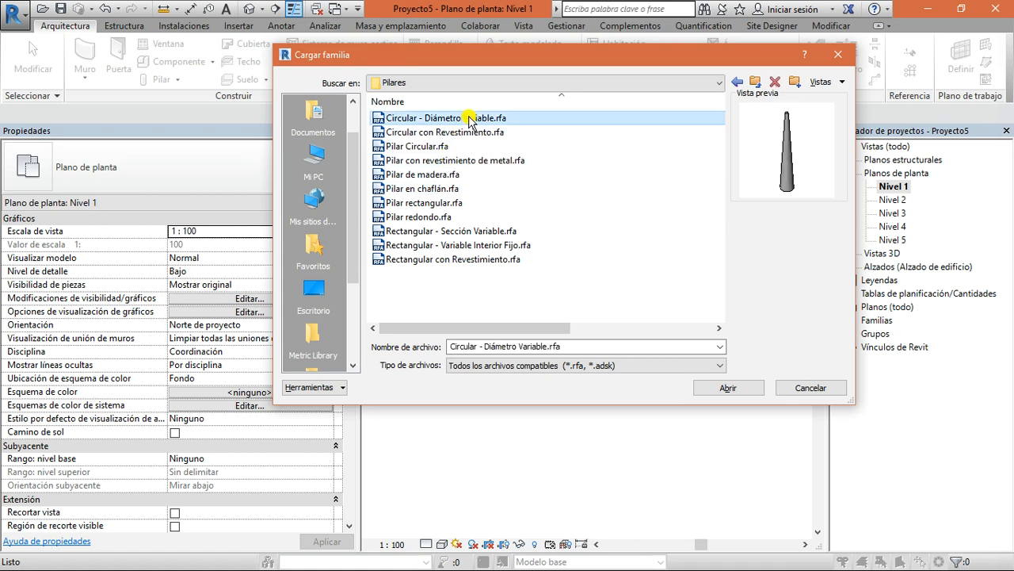
click(464, 132)
click(457, 145)
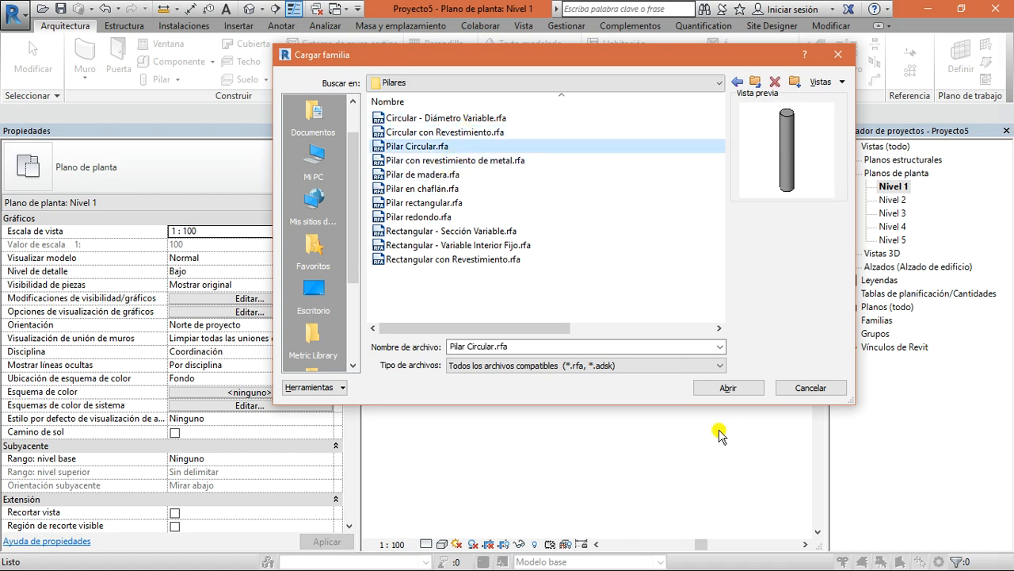
click(733, 388)
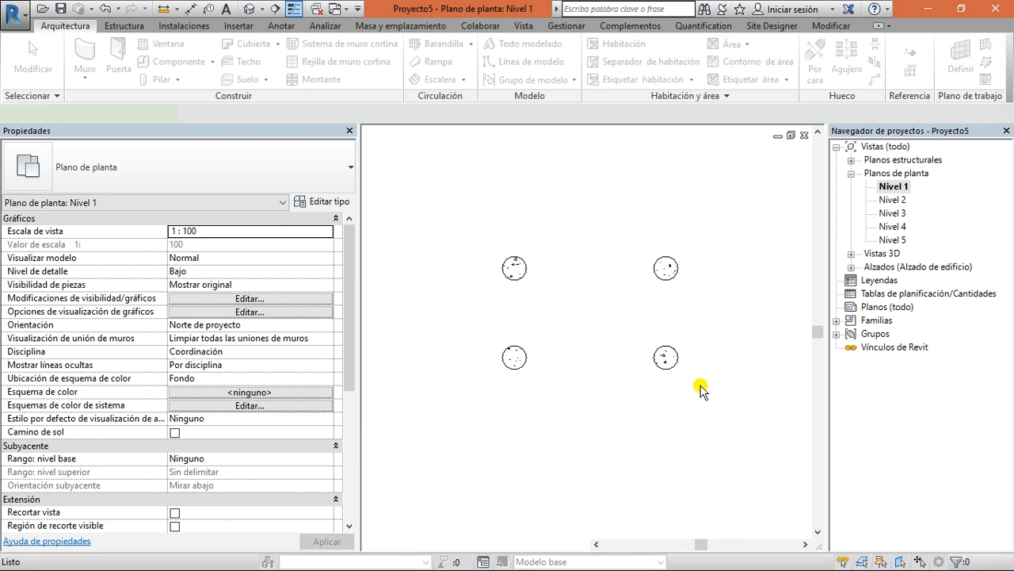
Place two 60 cm Pilar Circular architectural columns, one directly above each of the two upper structural columns
click(259, 191)
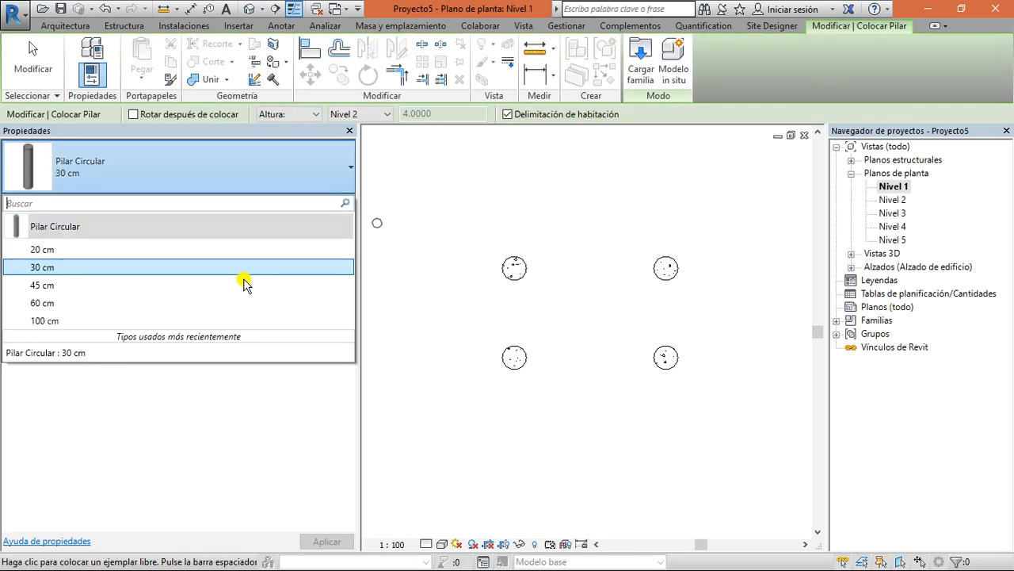
click(215, 320)
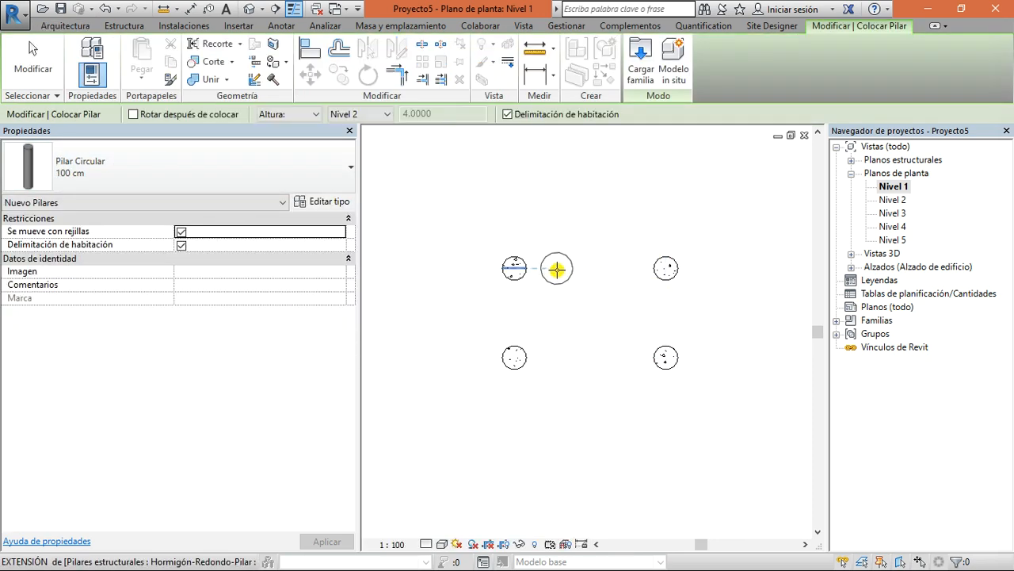
click(278, 170)
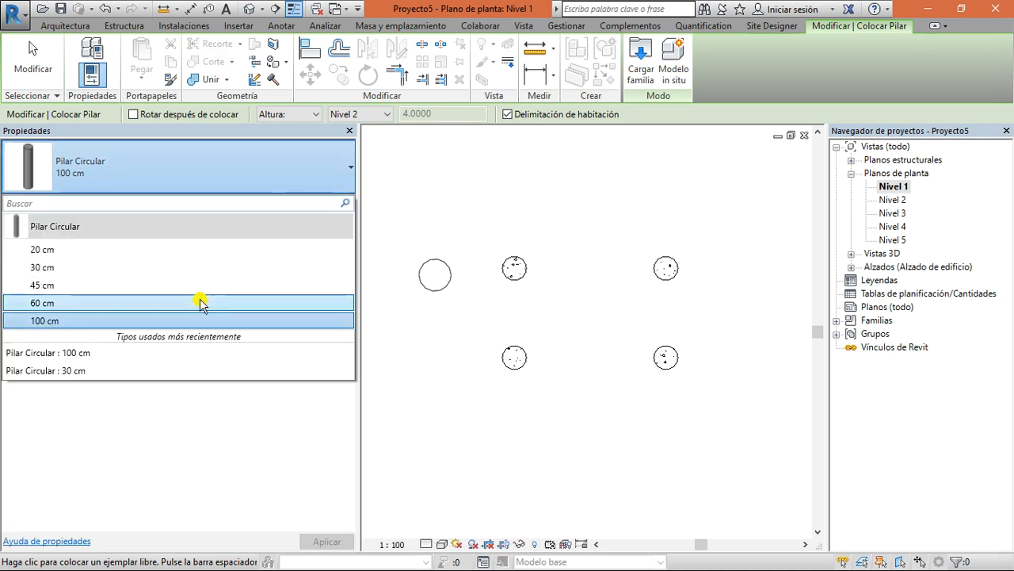
click(200, 303)
click(514, 233)
click(666, 233)
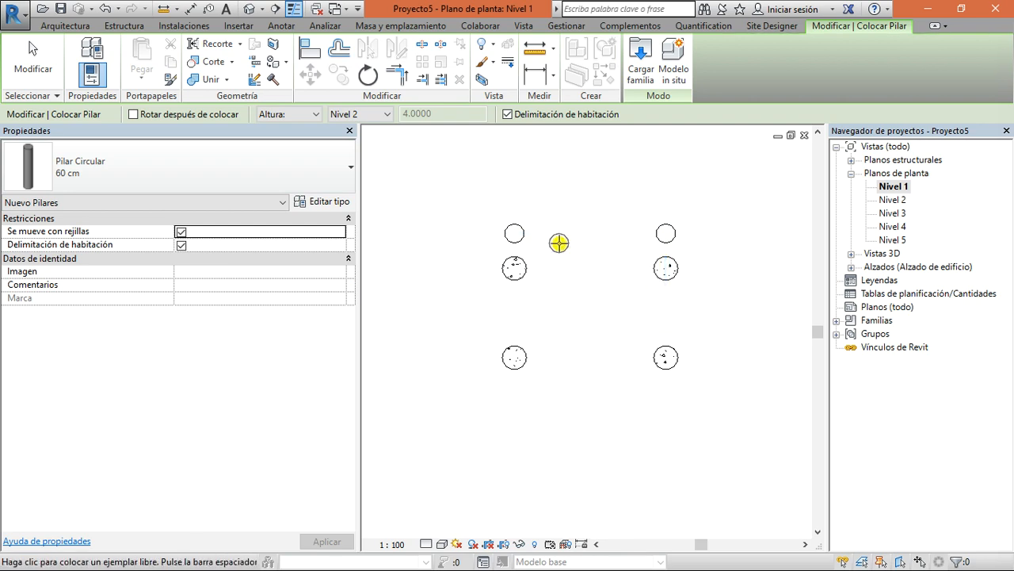
Finish placing columns and compare the properties of an architectural column and the structural column below it in the plan
key(Escape)
key(Escape)
click(515, 233)
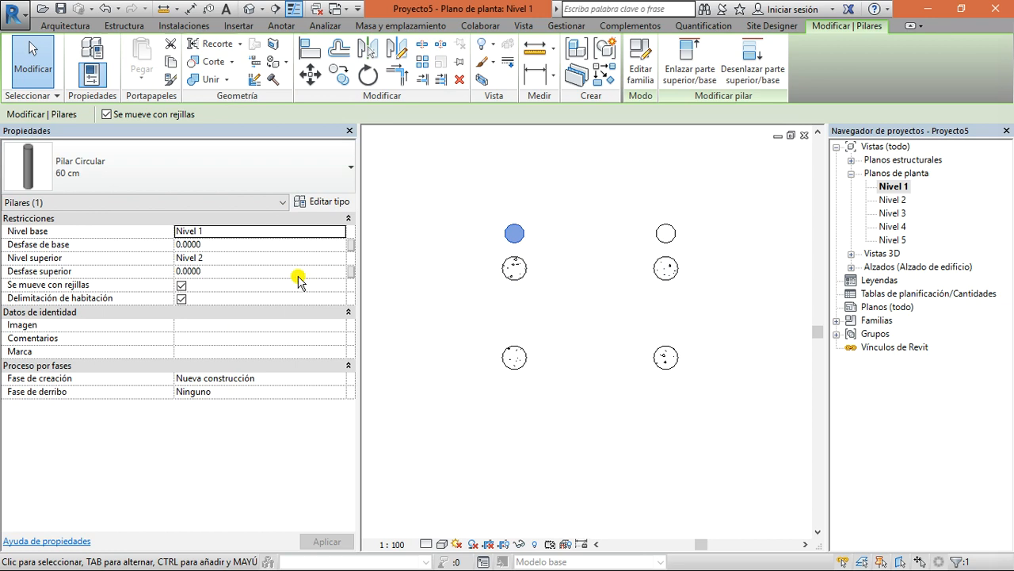
click(513, 279)
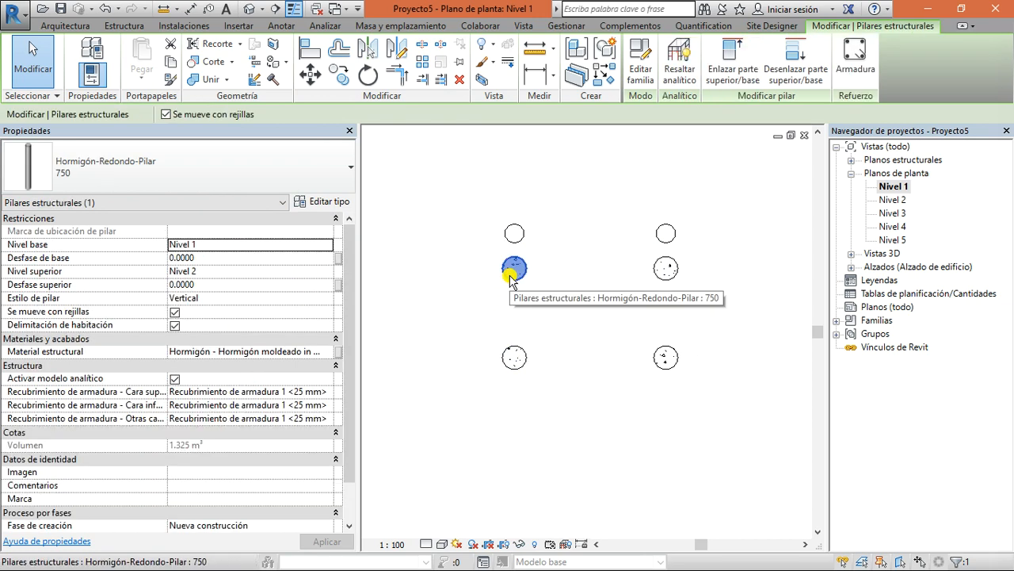
click(466, 347)
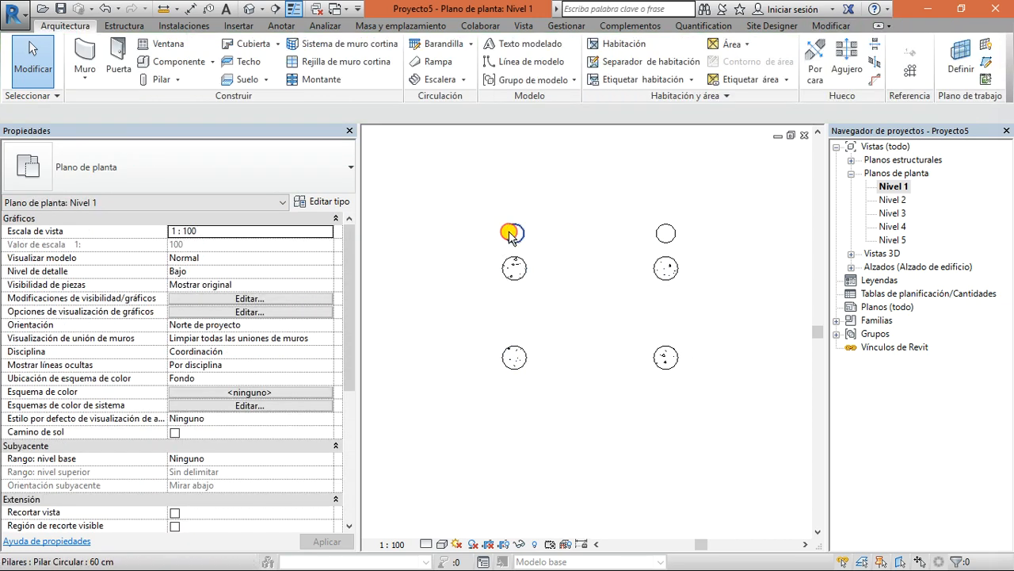
click(511, 235)
Open the default 3D view and orbit it to an oblique angle framing the columns
click(248, 8)
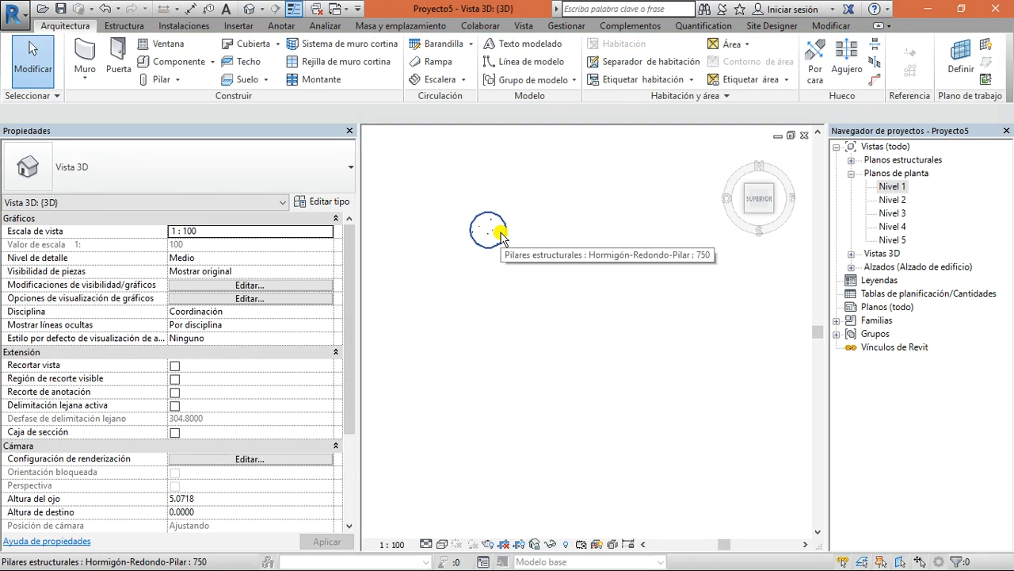
scroll(527, 253, down, 2)
drag(758, 202, 793, 175)
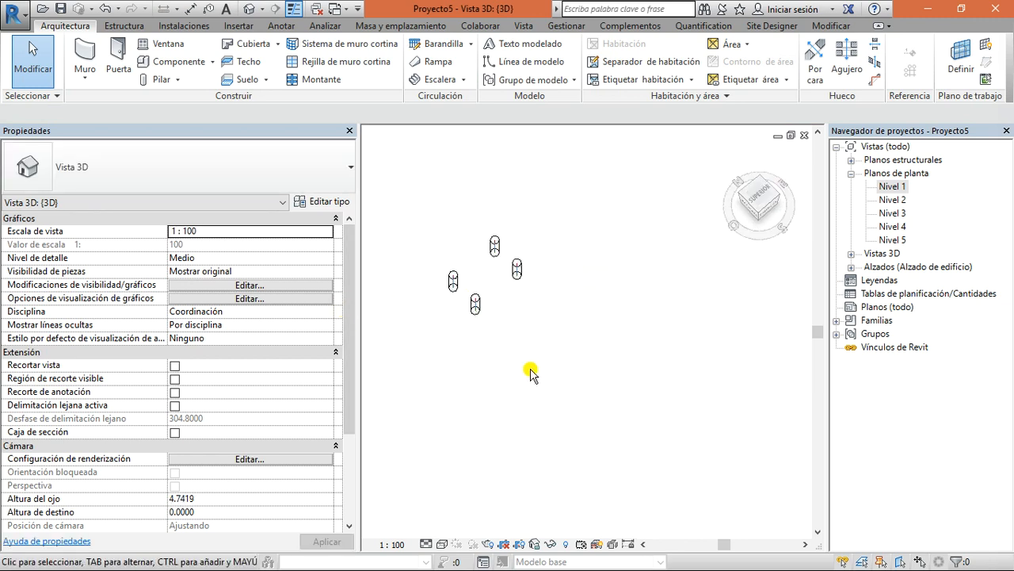
scroll(544, 369, down, 2)
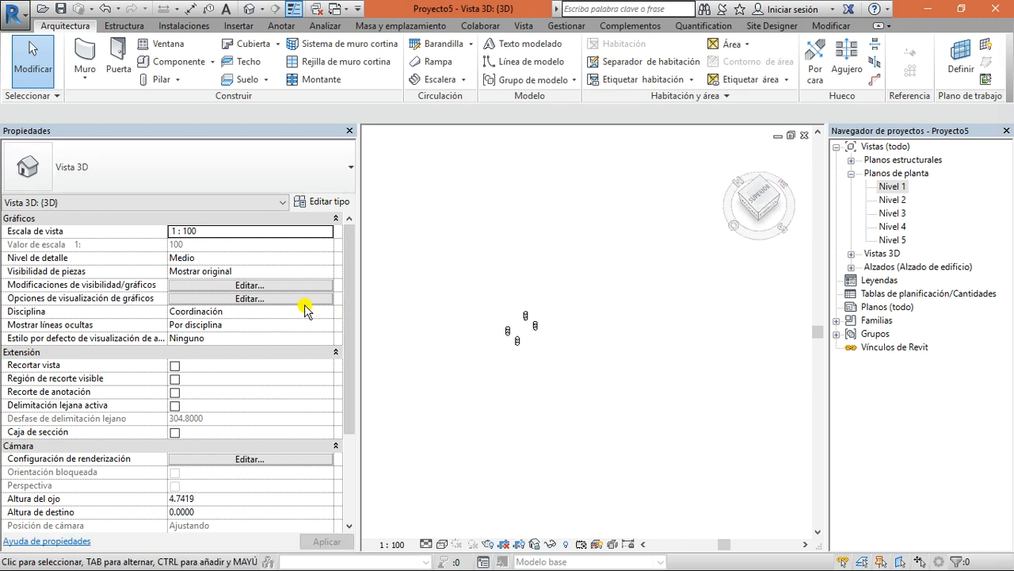
scroll(499, 321, up, 4)
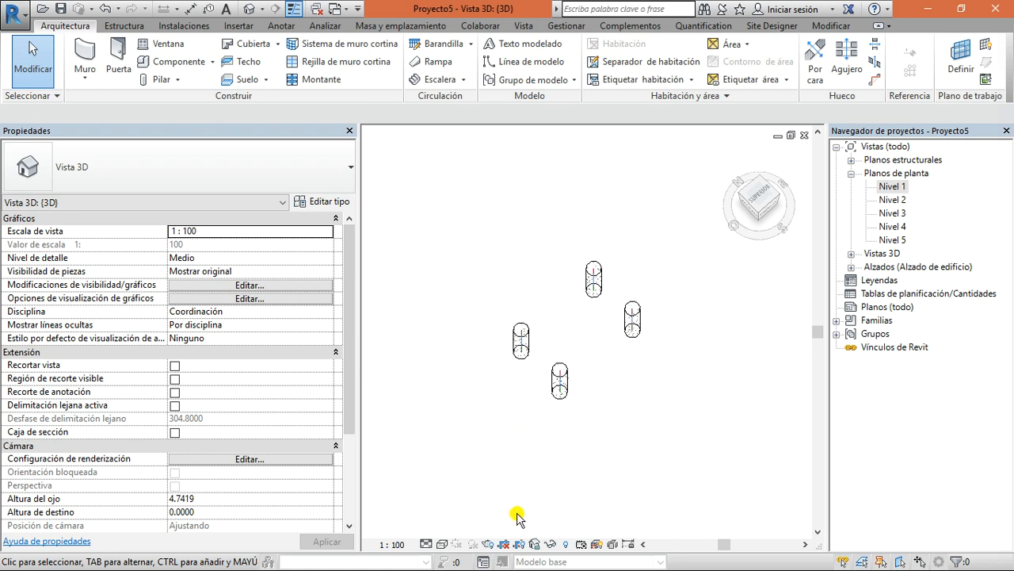
Reveal the hidden elements in the 3D view and unhide the whole category of the Pilar Circular columns
click(568, 544)
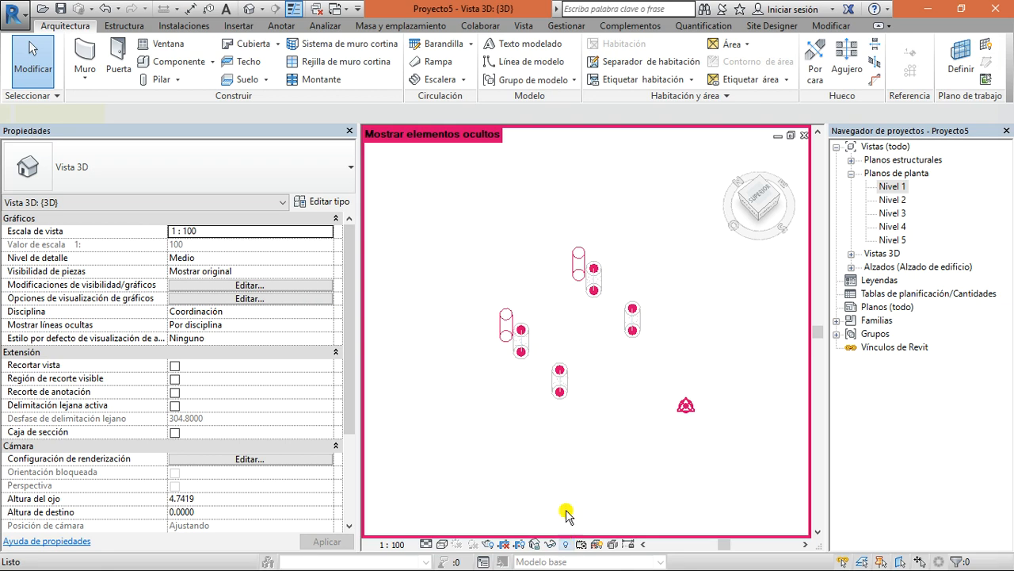
click(507, 321)
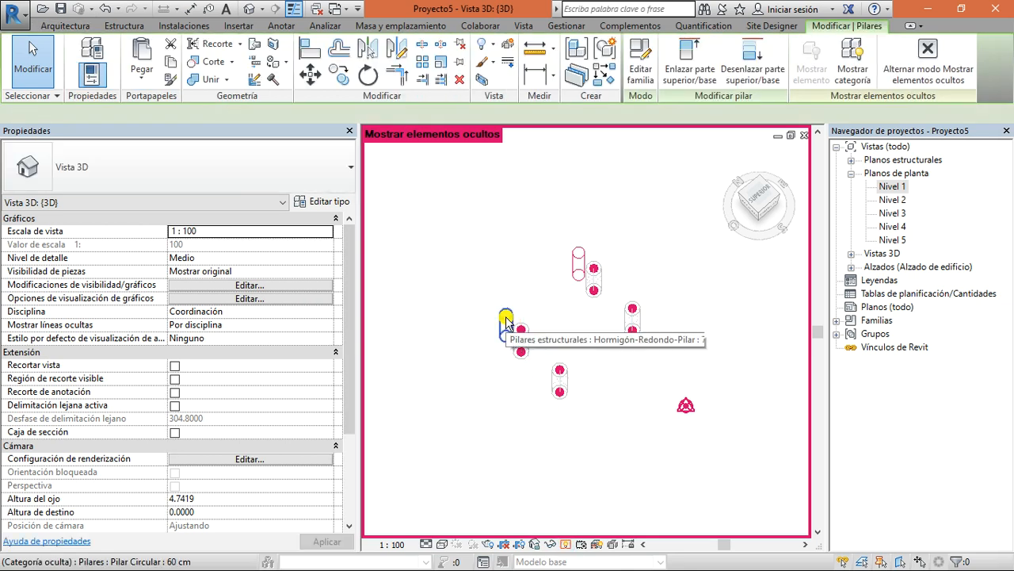
right_click(507, 323)
mouse_move(660, 318)
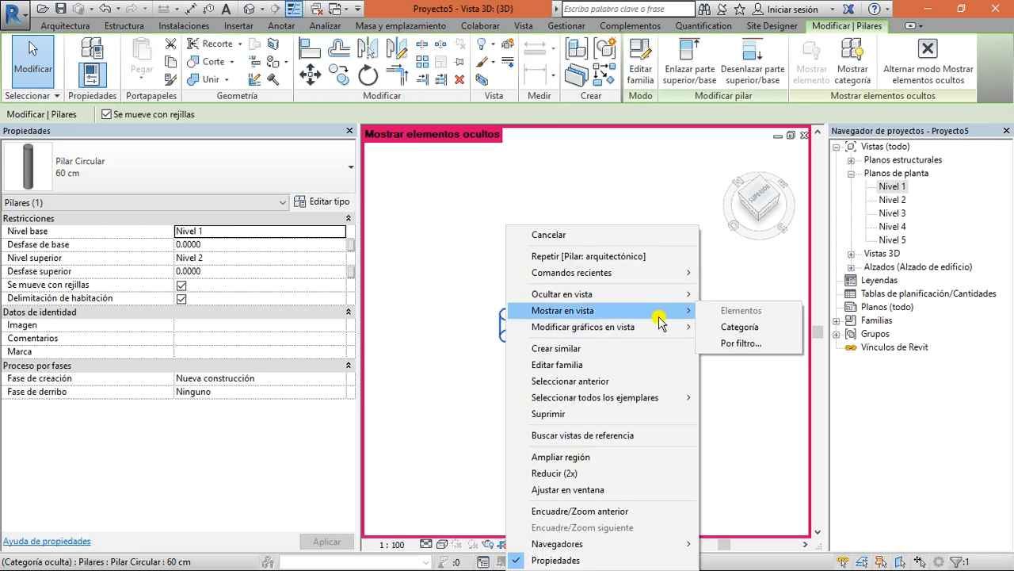
click(740, 326)
click(564, 544)
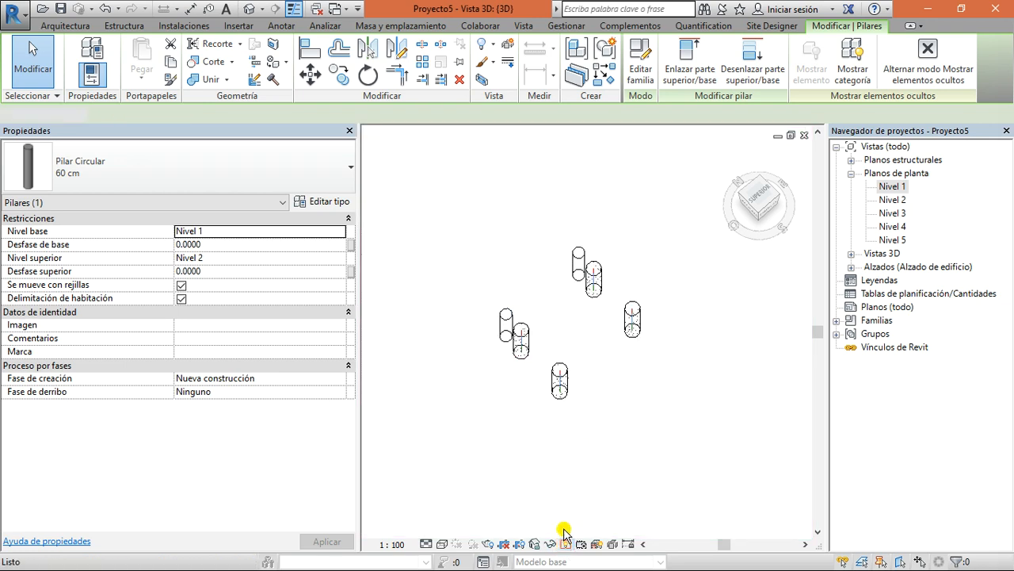
click(616, 392)
Inspect the architectural columns beside the structural ones in 3D, from the left side and from oblique angles
scroll(491, 343, up, 3)
scroll(491, 342, up, 1)
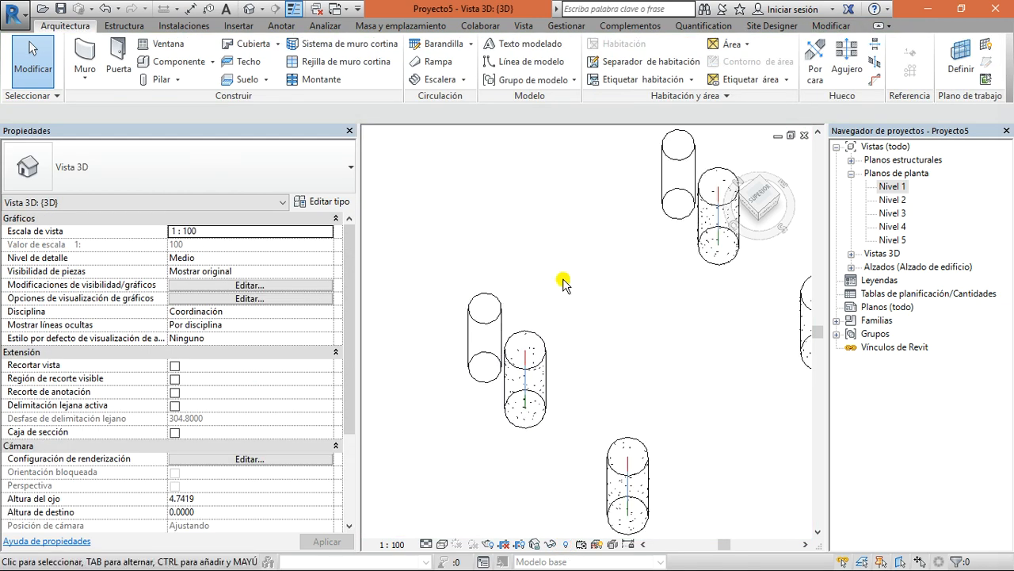
click(679, 170)
click(485, 307)
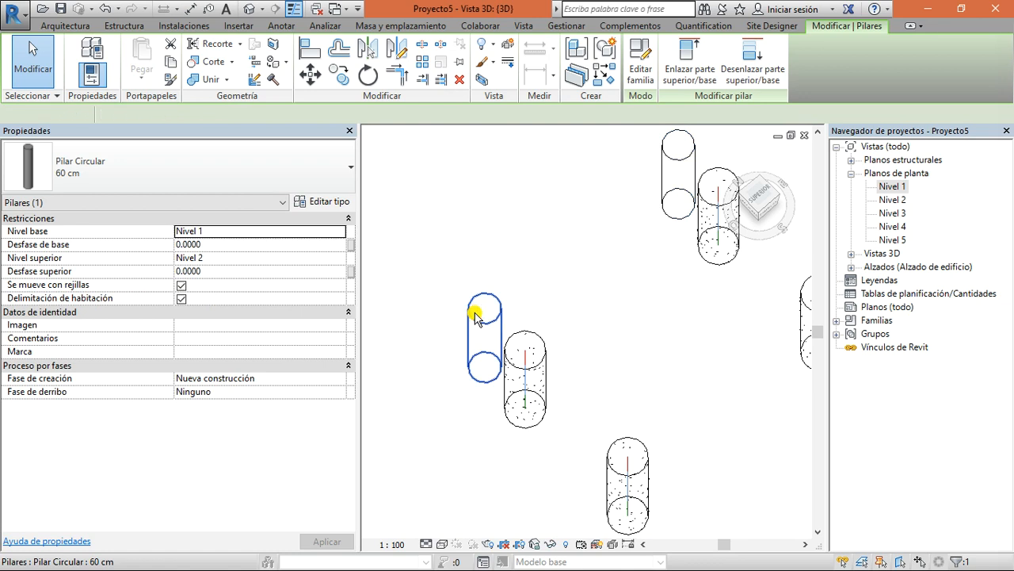
click(760, 203)
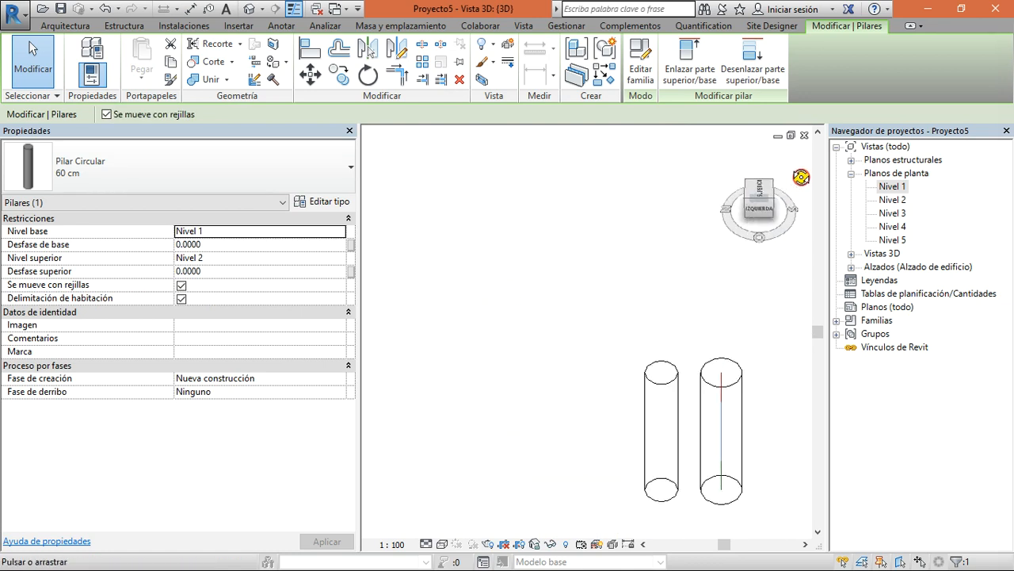
drag(798, 204, 763, 204)
scroll(523, 389, down, 2)
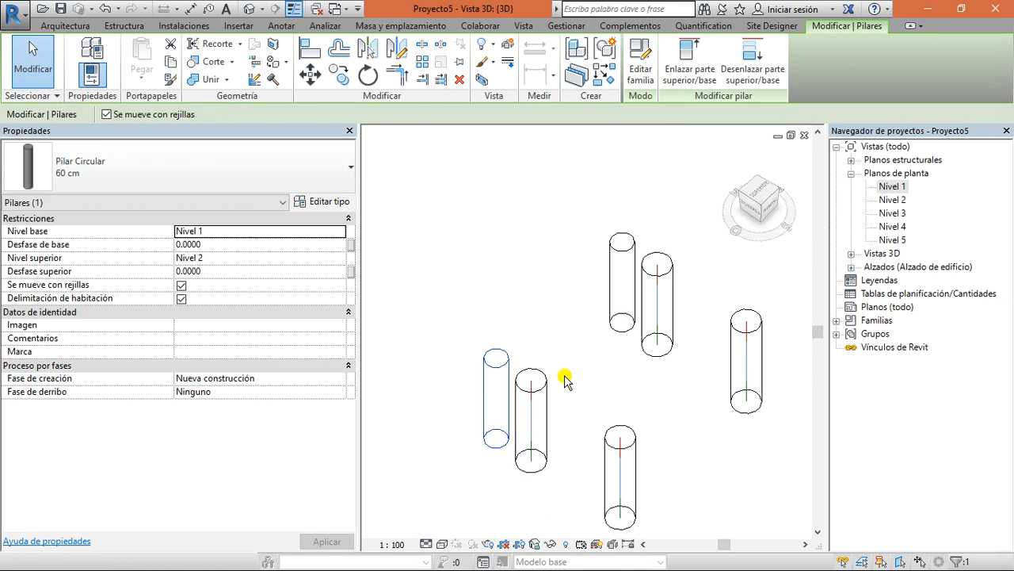
click(755, 209)
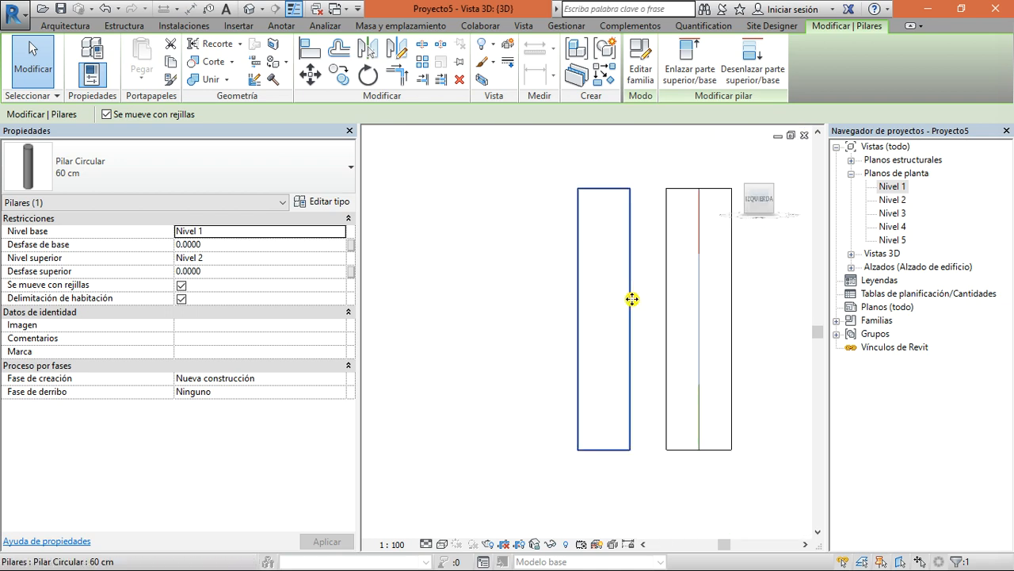
drag(749, 206, 562, 270)
scroll(564, 268, up, 1)
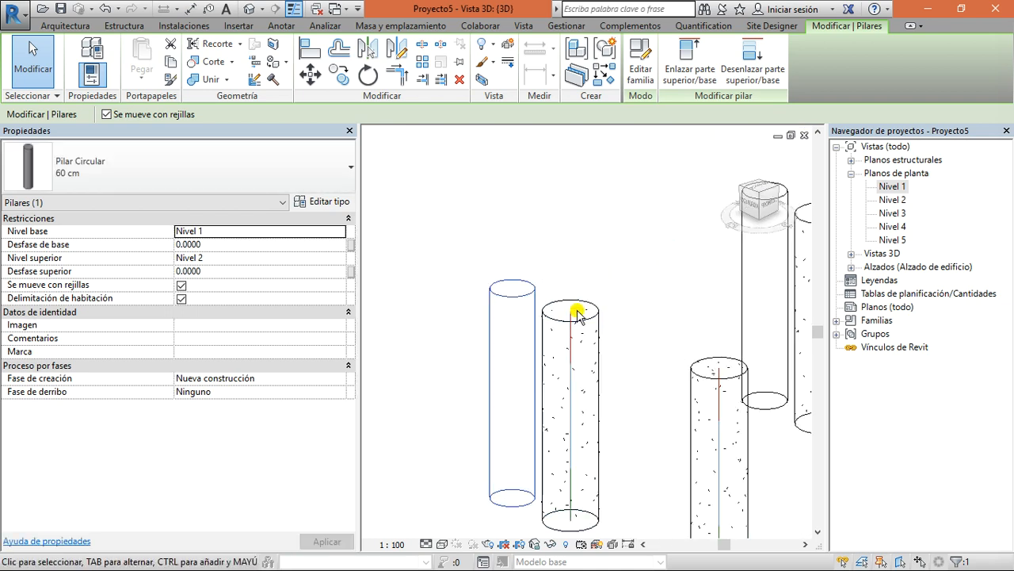
Compare the properties of one neighbouring architectural and structural column pair and examine the structural column's analytical line up close
middle_drag(596, 275, 483, 317)
scroll(483, 317, down, 2)
click(600, 269)
click(445, 320)
click(409, 333)
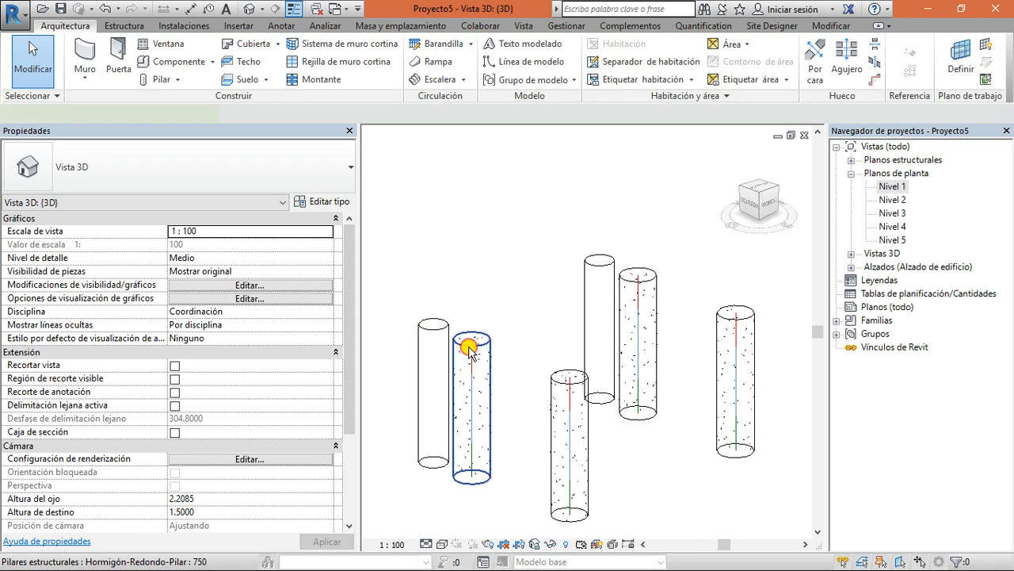
click(470, 350)
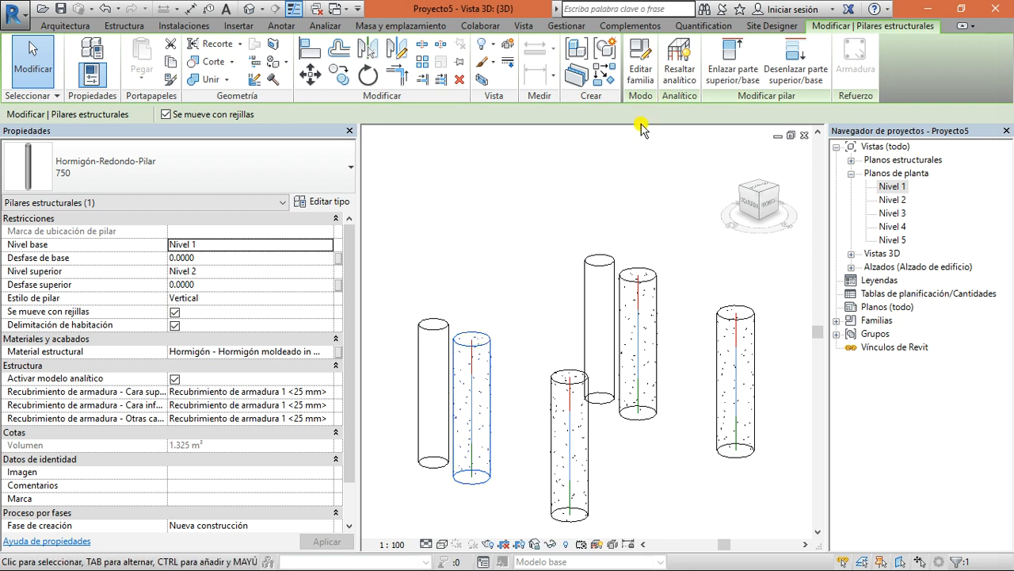
click(537, 284)
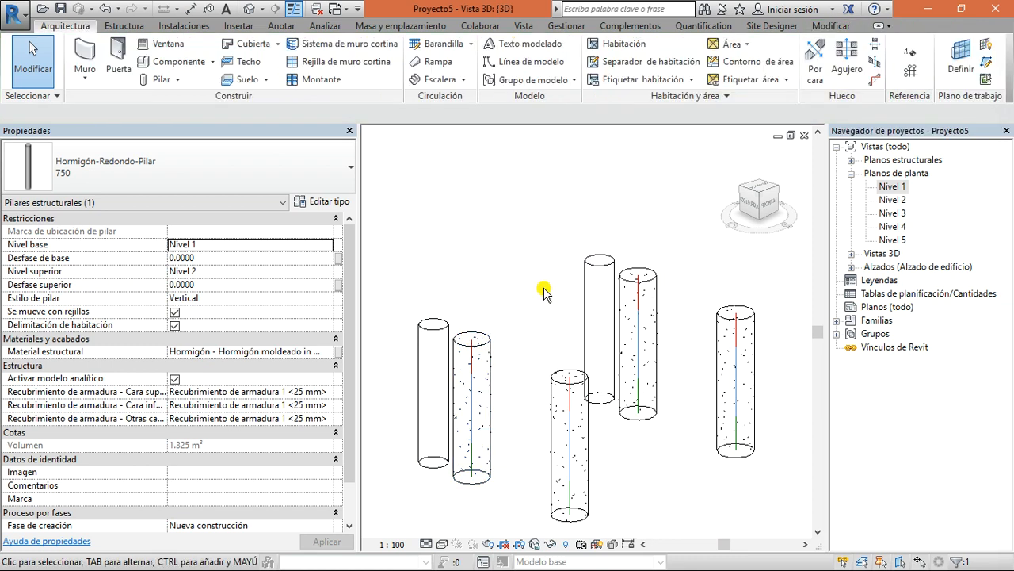
click(412, 333)
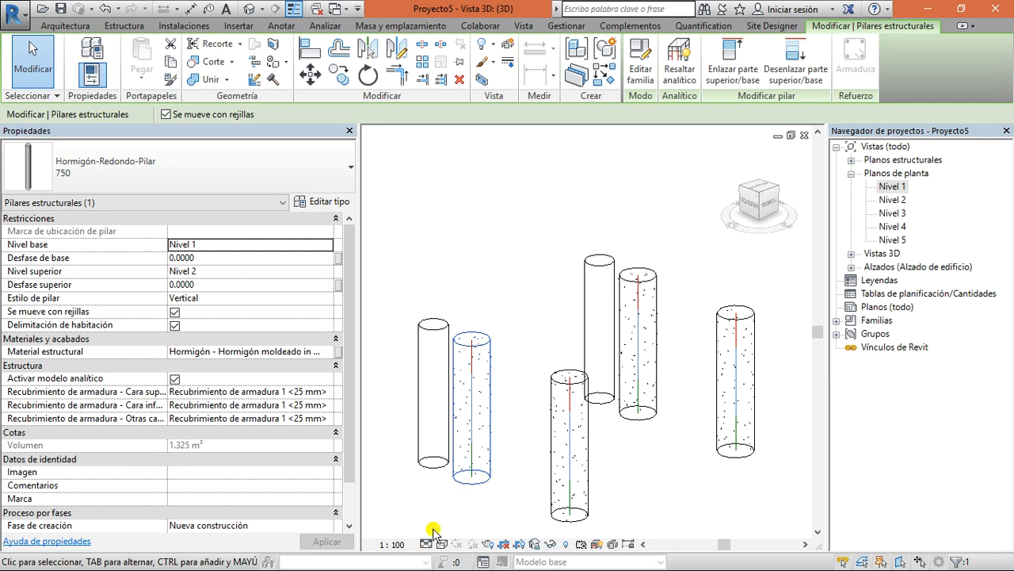
scroll(447, 406, up, 2)
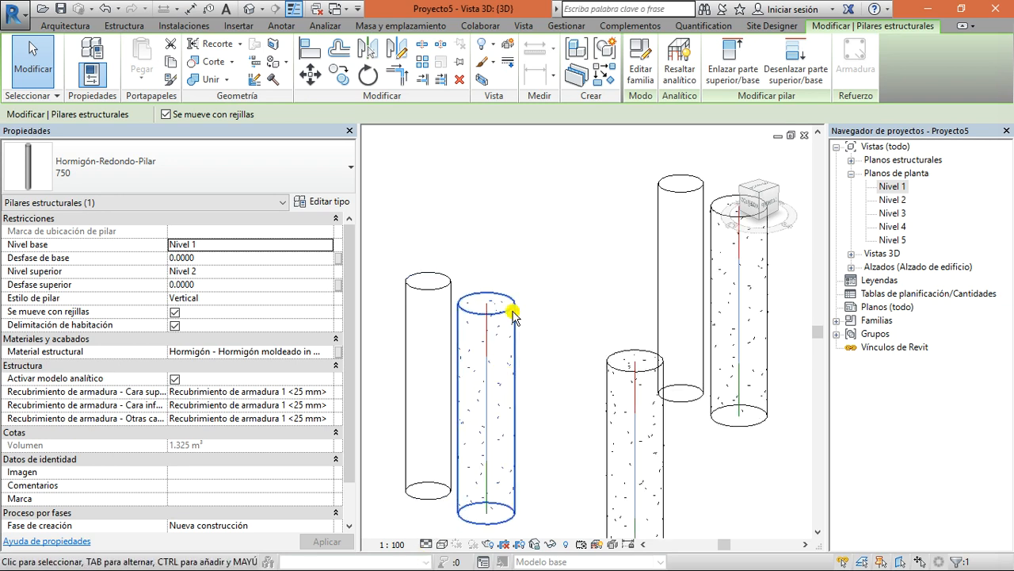
scroll(462, 363, up, 3)
scroll(544, 357, down, 5)
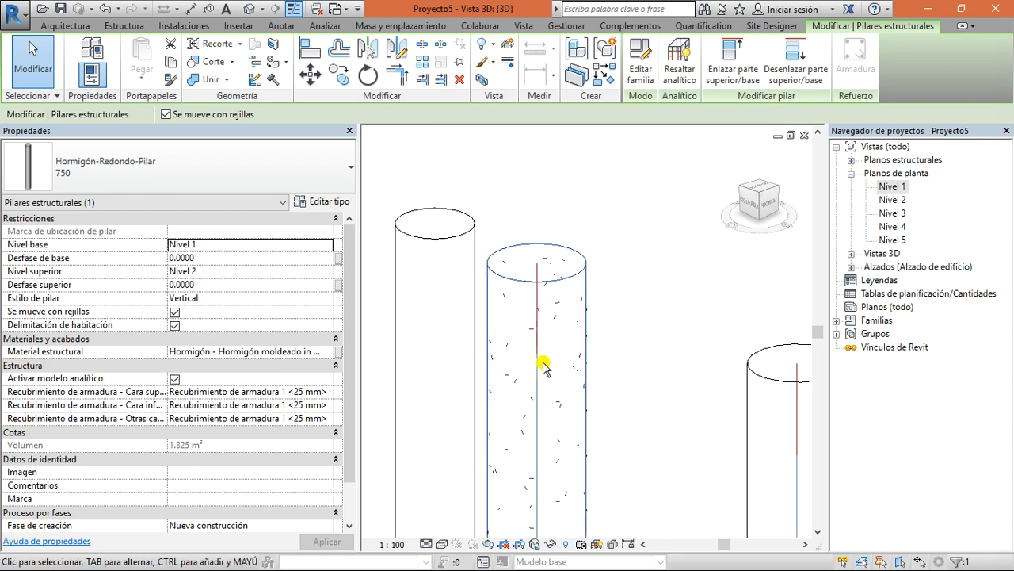
click(494, 328)
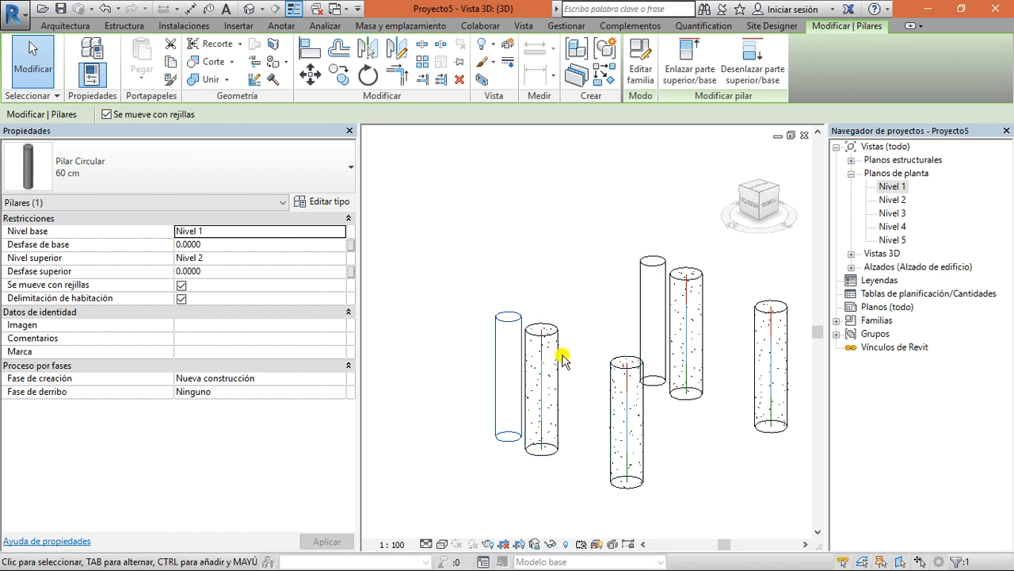
click(420, 305)
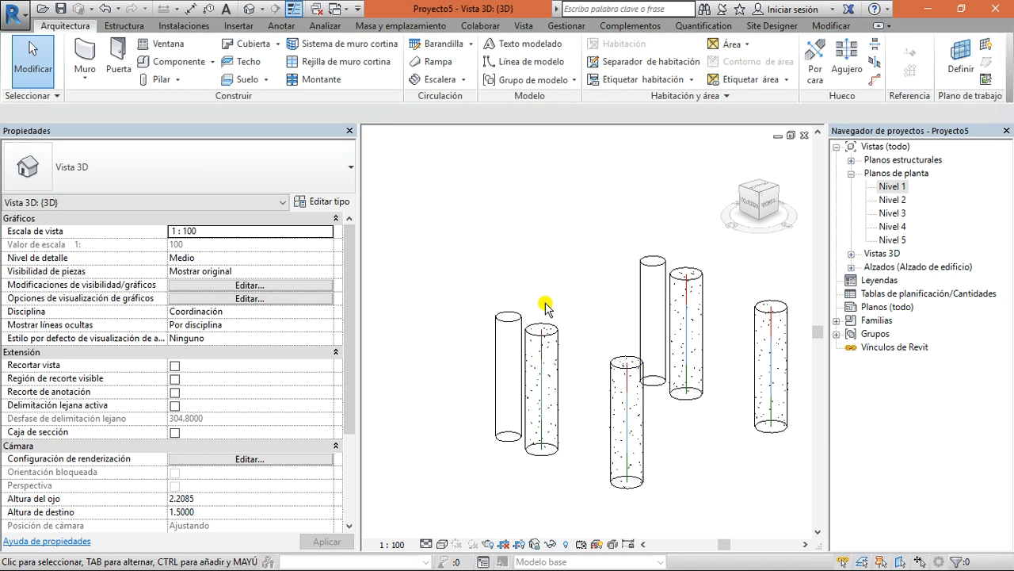
click(513, 322)
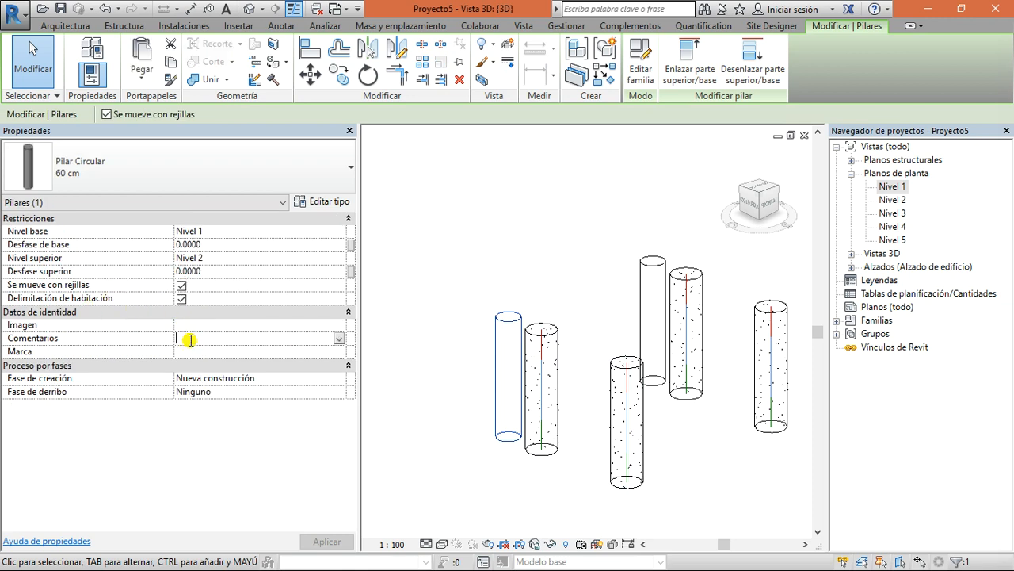
click(427, 263)
Draw a Genérico - 200 mm wall about 6.20 m long beside the columns in the 3D view
click(86, 49)
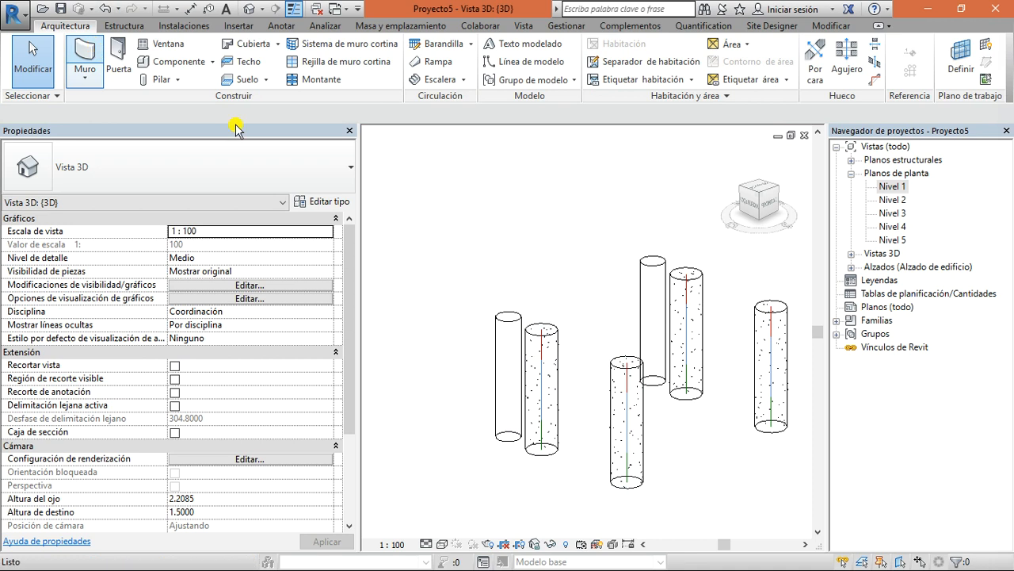
click(397, 294)
click(539, 206)
key(Escape)
key(Escape)
Switch the test wall's Estructura property on and off again, and delete the wall
click(397, 171)
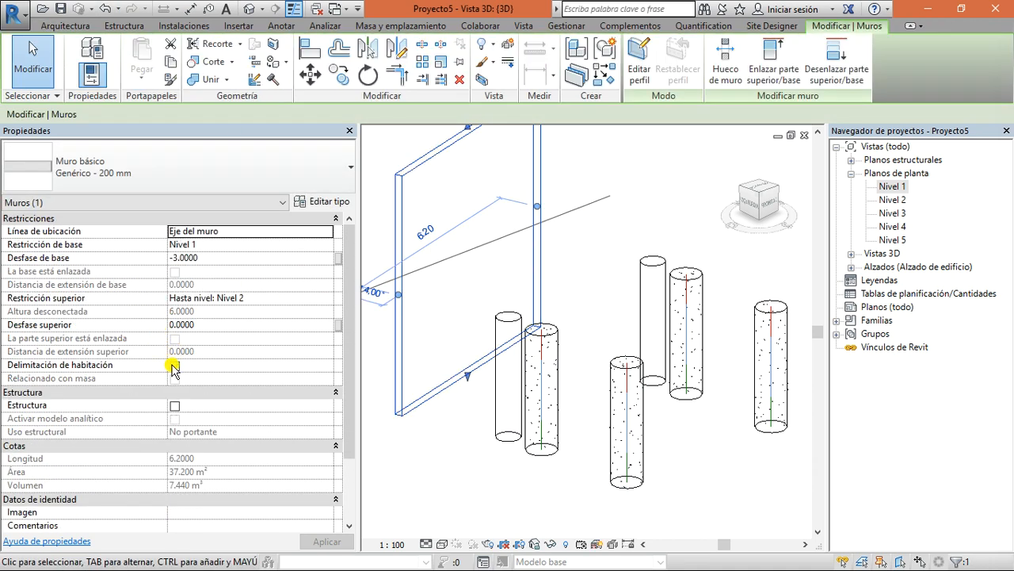
click(174, 405)
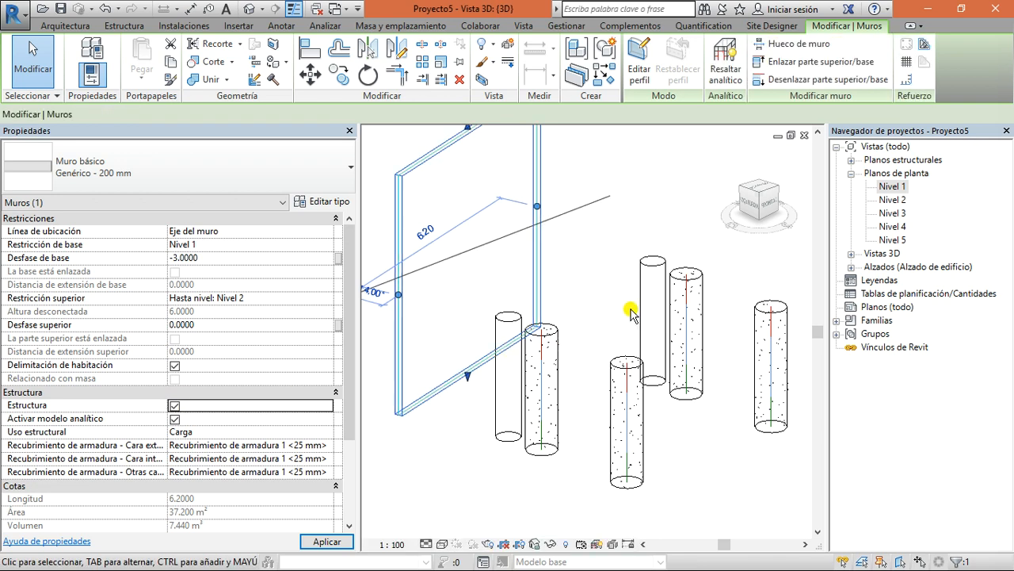
click(174, 405)
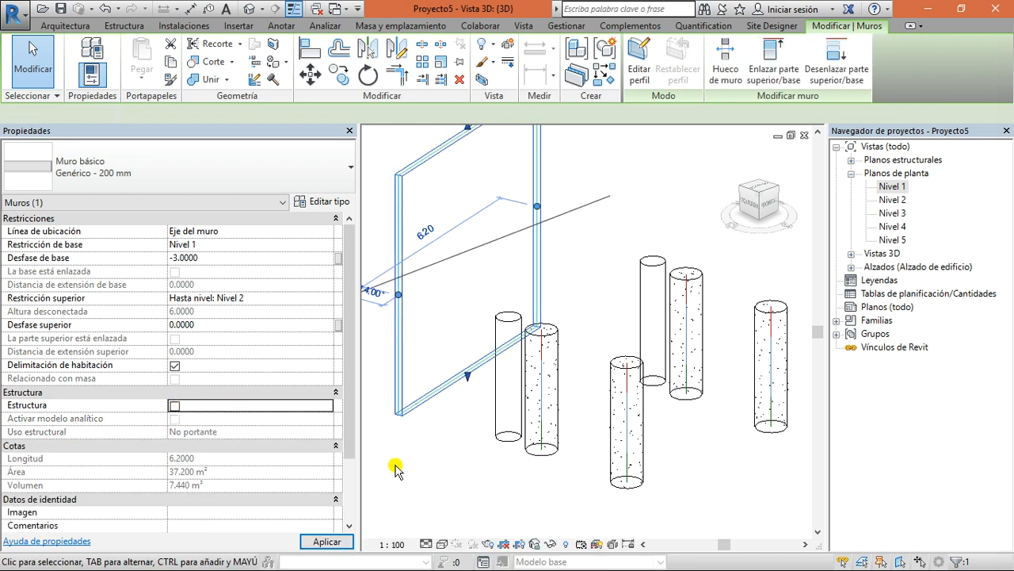
click(414, 303)
click(412, 274)
key(Delete)
Delete both Pilar Circular 60 cm architectural columns
click(503, 331)
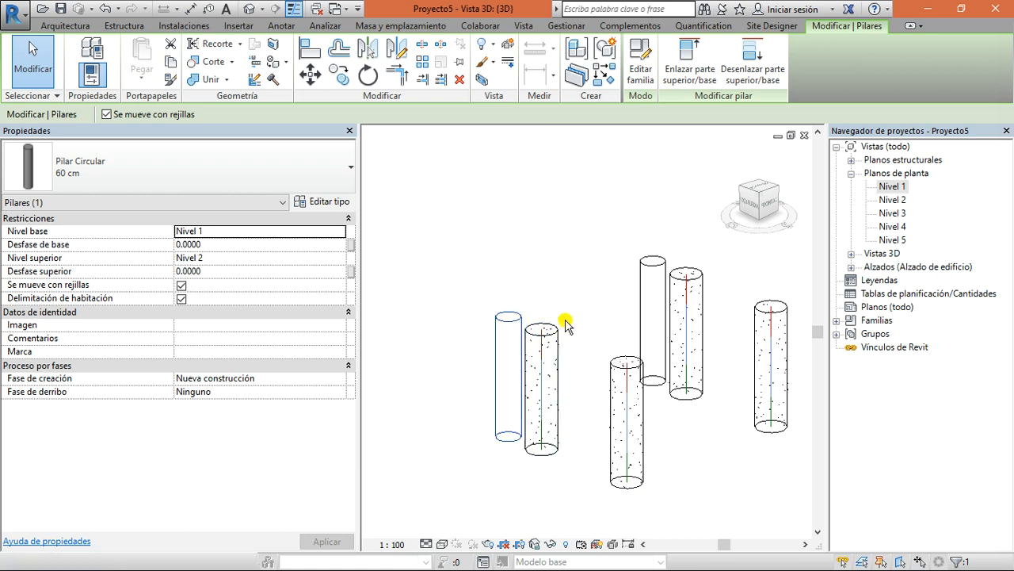
click(645, 305)
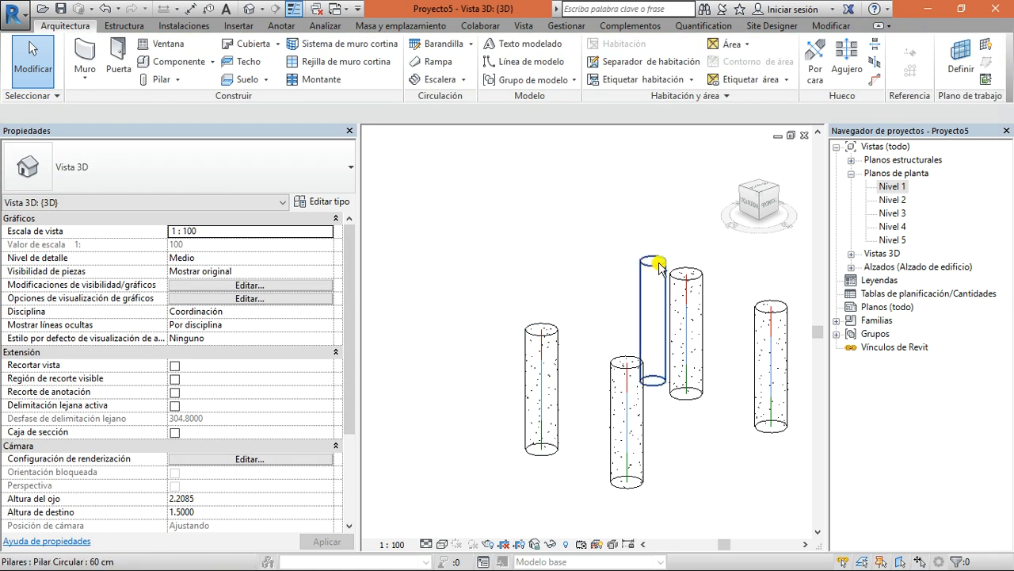
click(661, 262)
key(Delete)
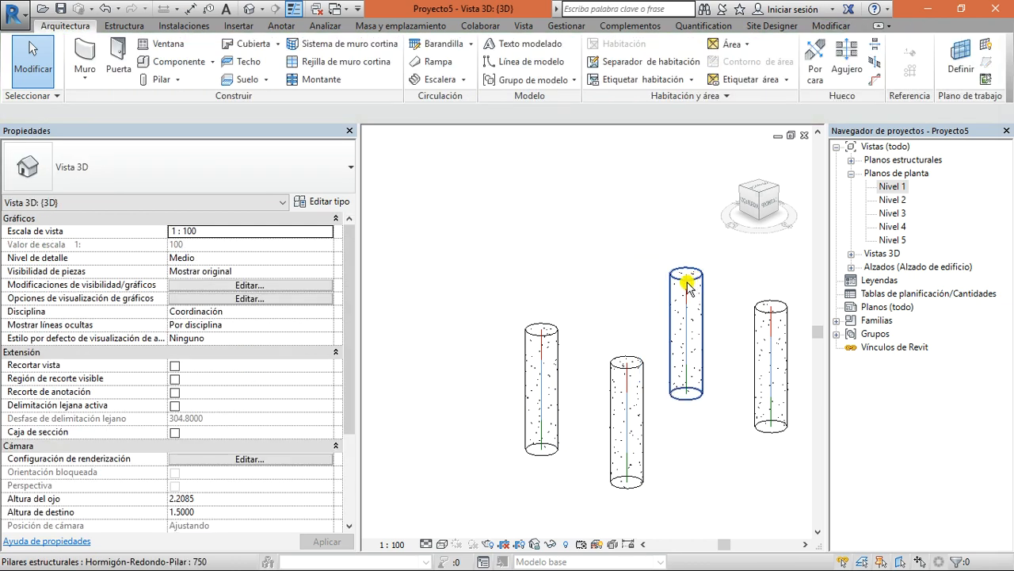
Delete the four round 750 concrete structural columns
click(688, 287)
scroll(624, 380, down, 3)
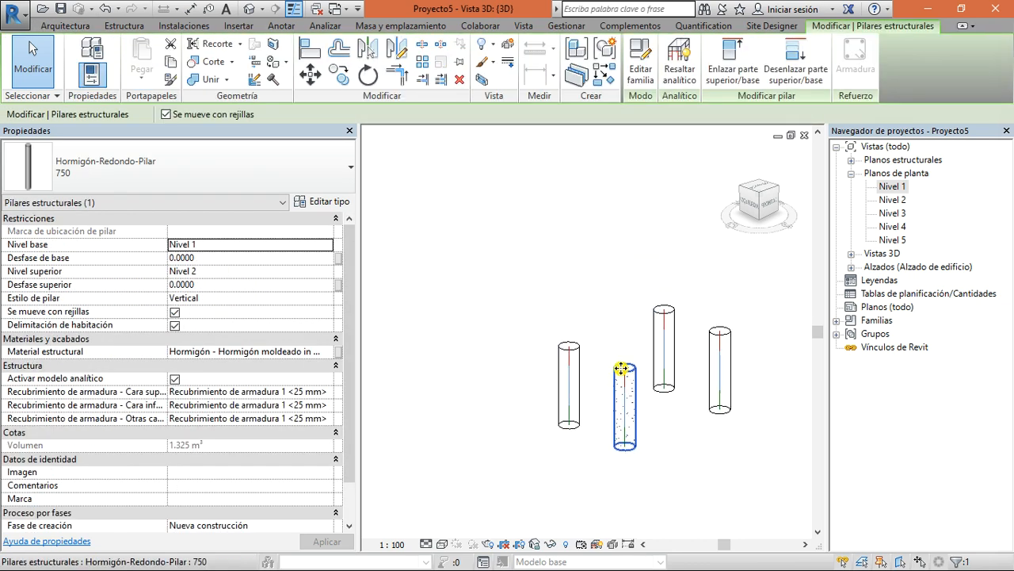
drag(715, 297, 611, 398)
key(Delete)
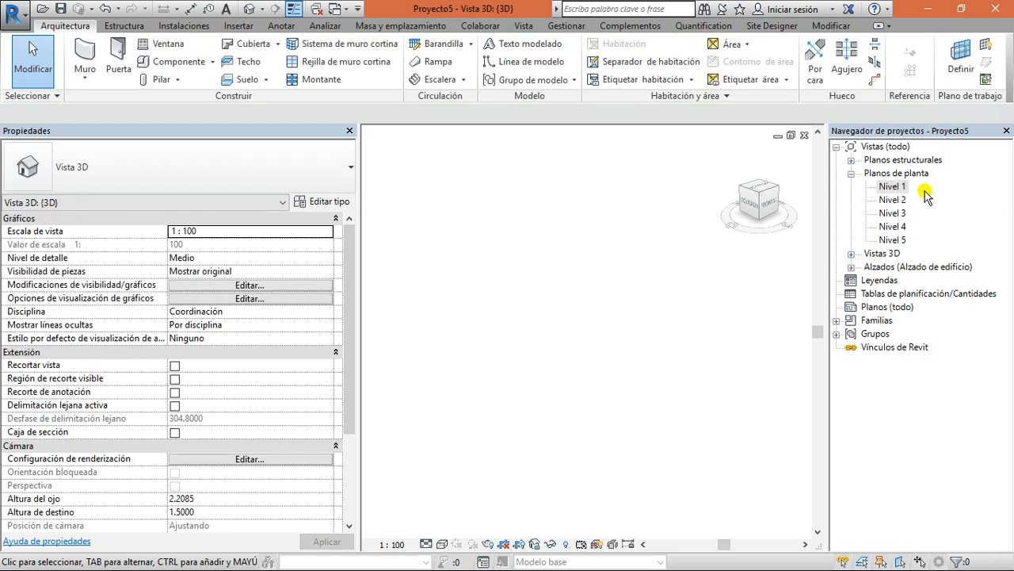
In the Nivel 1 floor plan, place two Hormigón-Redondo-Pilar 750 structural columns in a horizontal row
double_click(905, 187)
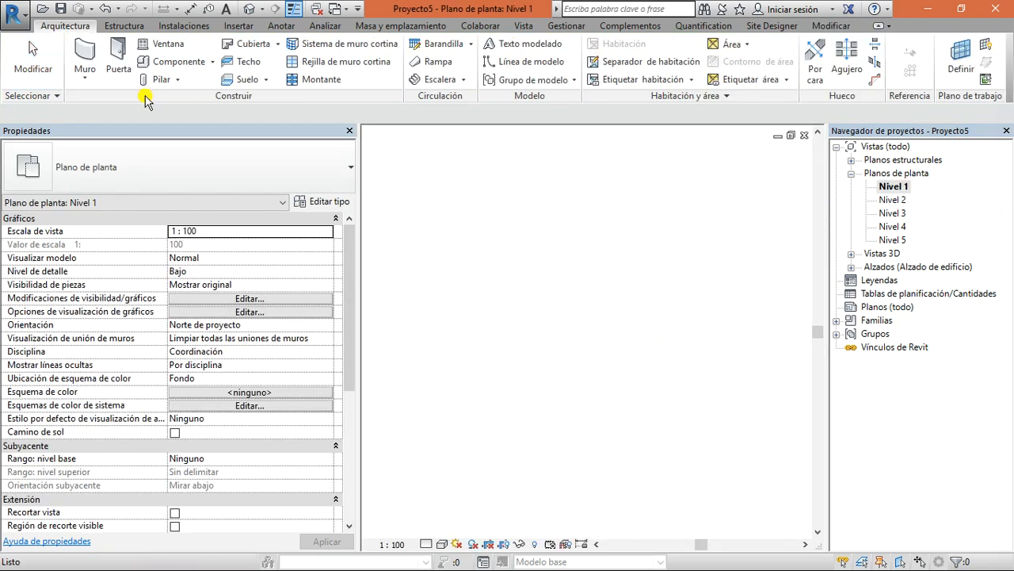
click(124, 26)
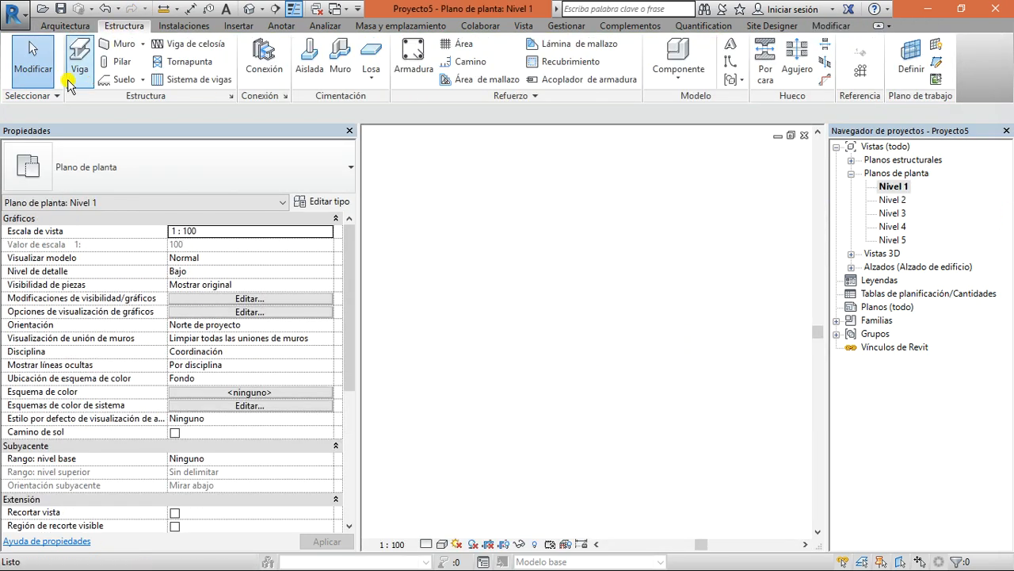
click(119, 61)
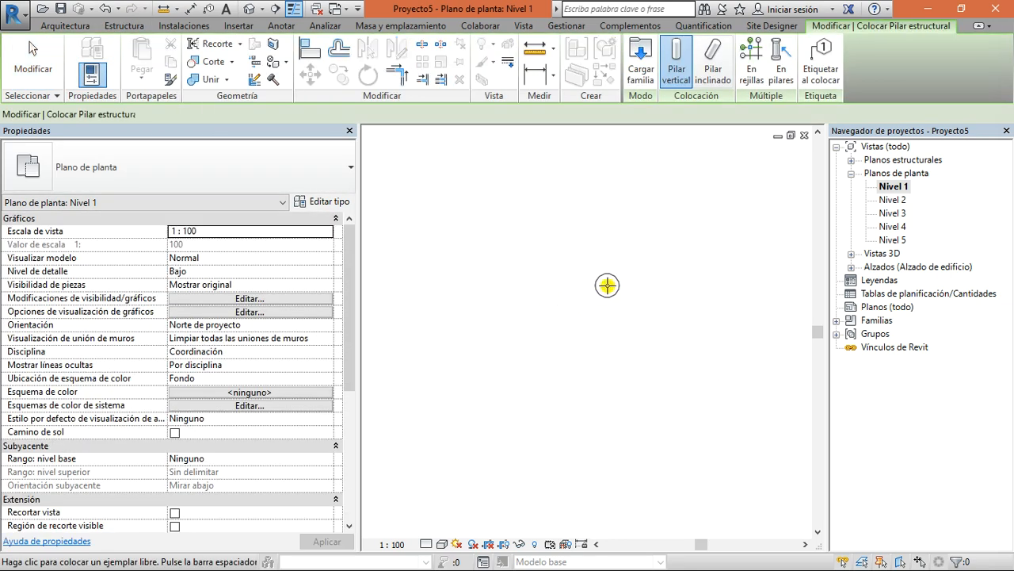
click(33, 63)
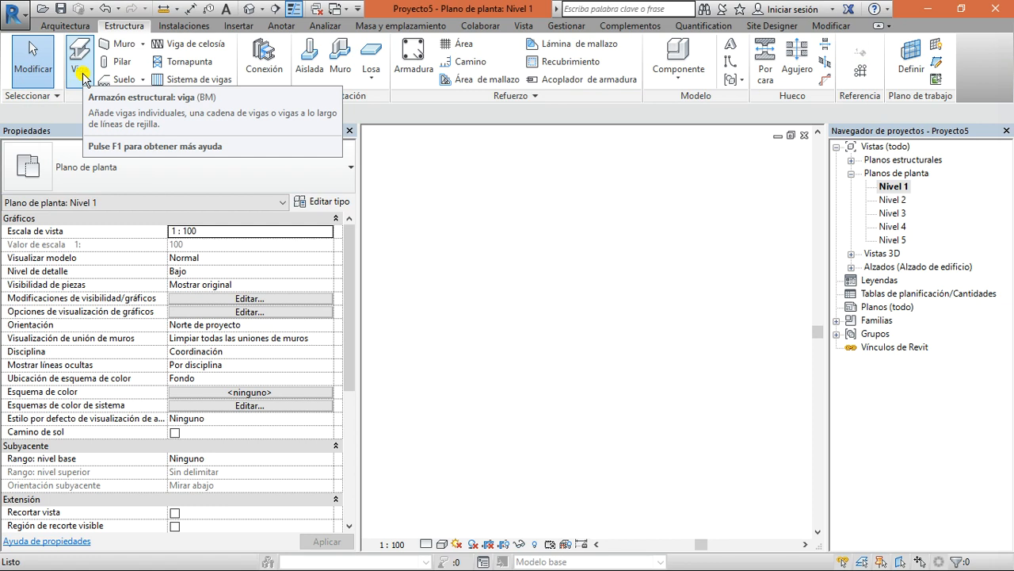
click(111, 61)
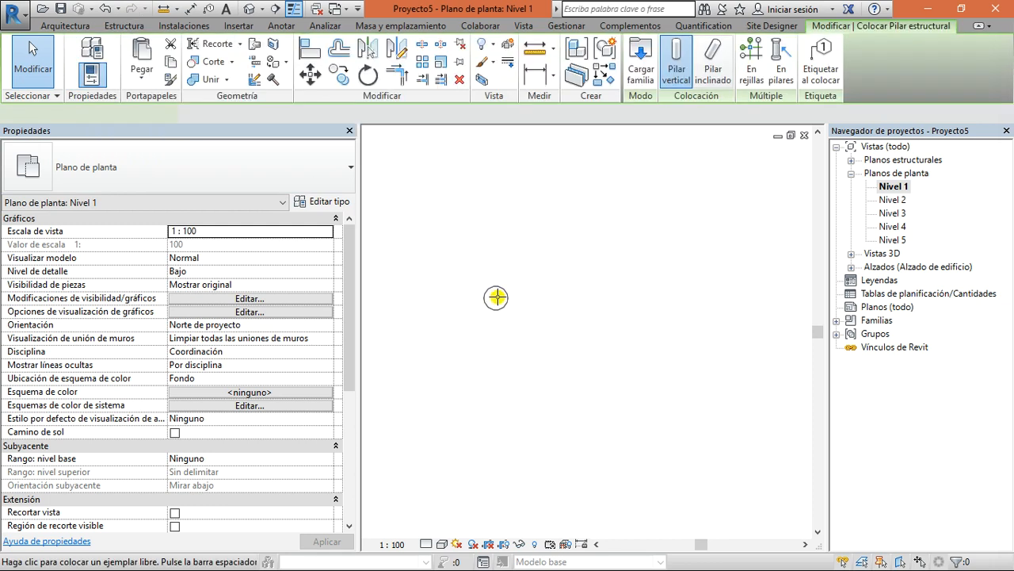
click(502, 253)
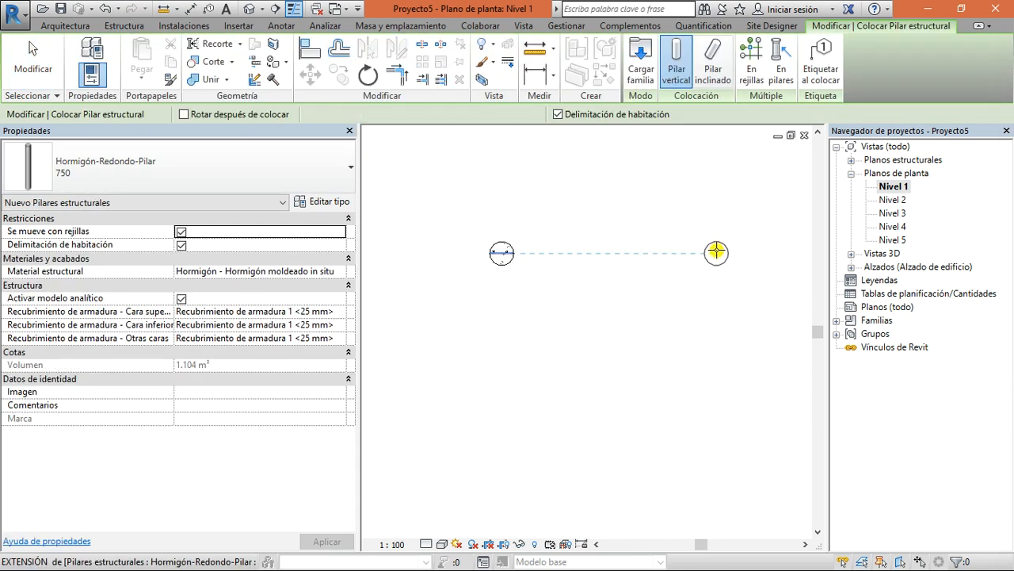
click(716, 253)
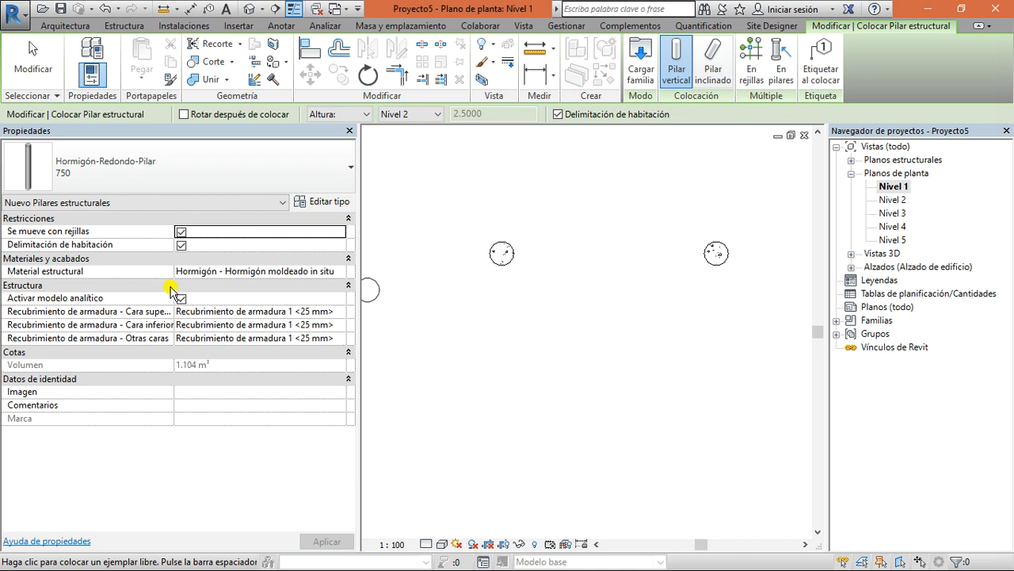
Place two more round 750 structural columns directly below the first pair to form a rectangle, and end the column placement
drag(175, 293, 223, 287)
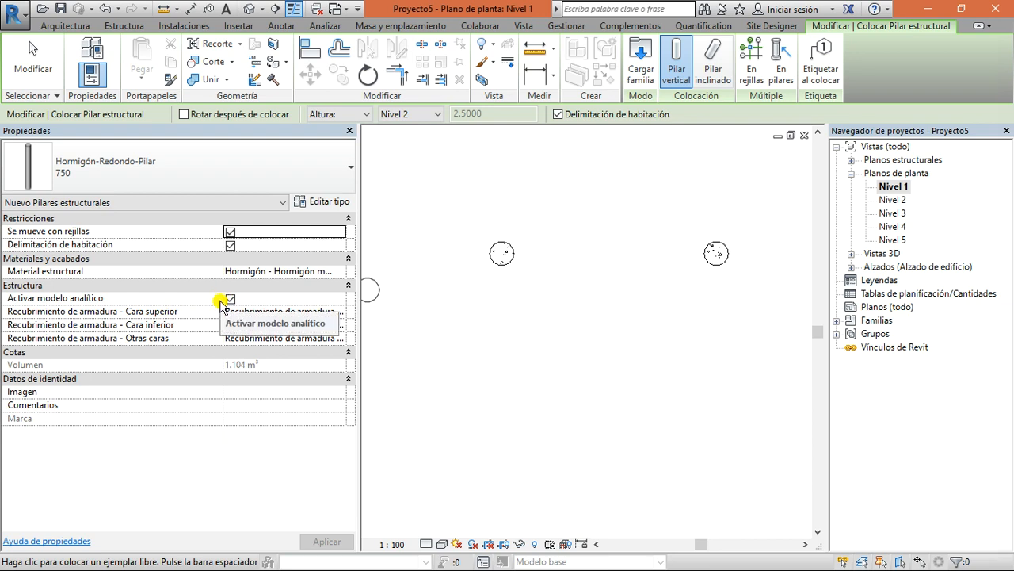
drag(224, 301, 200, 301)
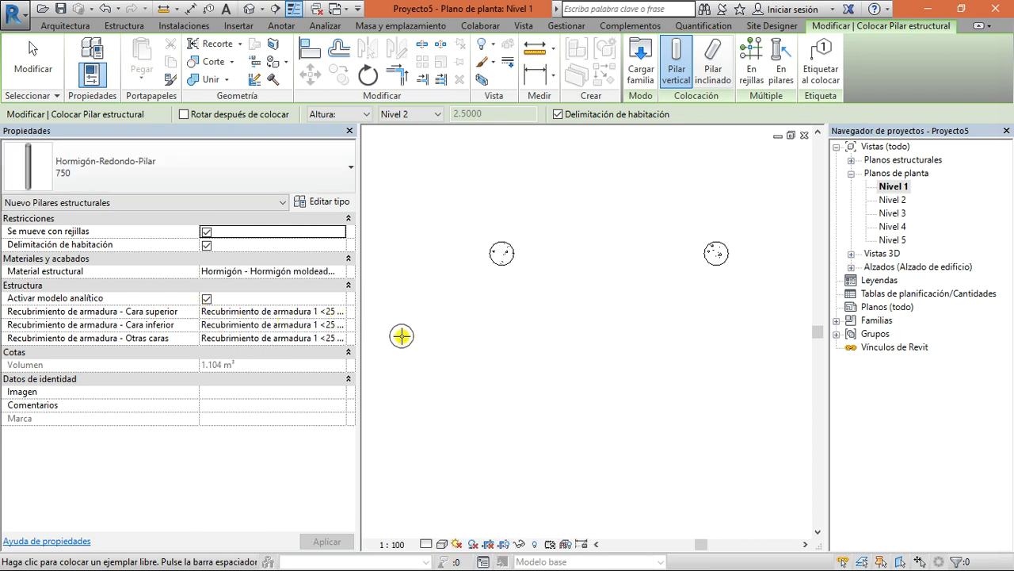
click(502, 365)
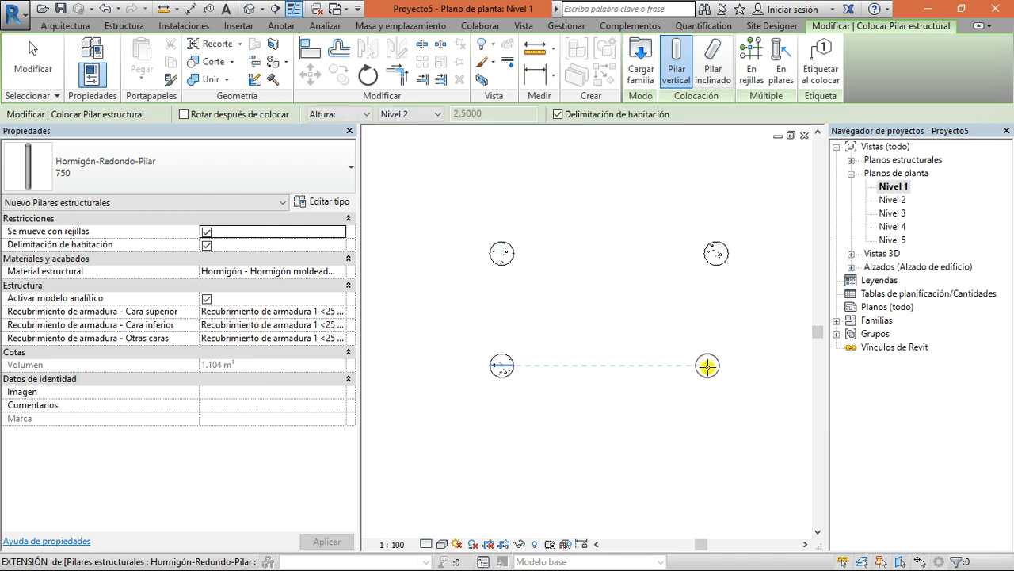
click(716, 367)
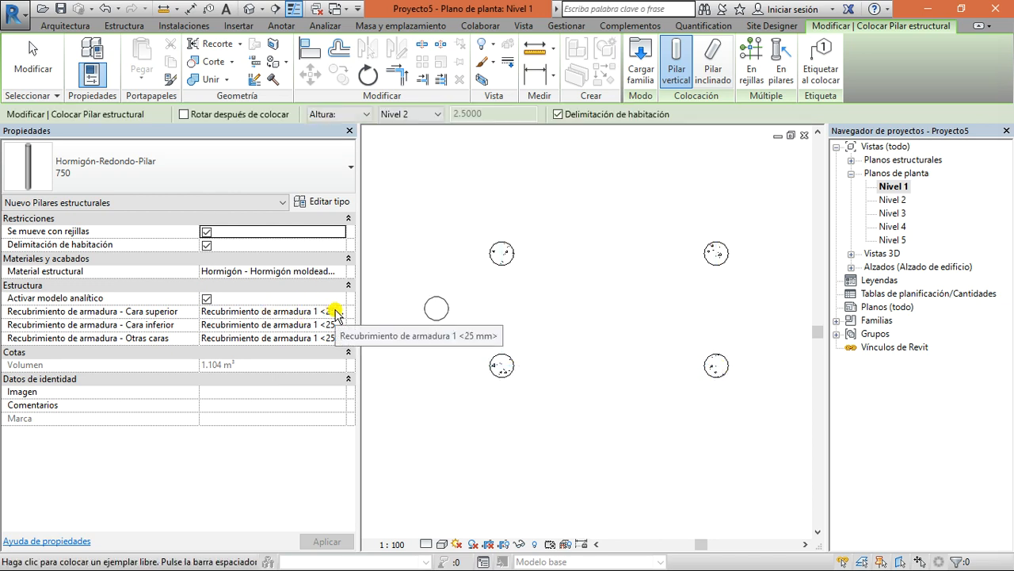
key(Escape)
key(Escape)
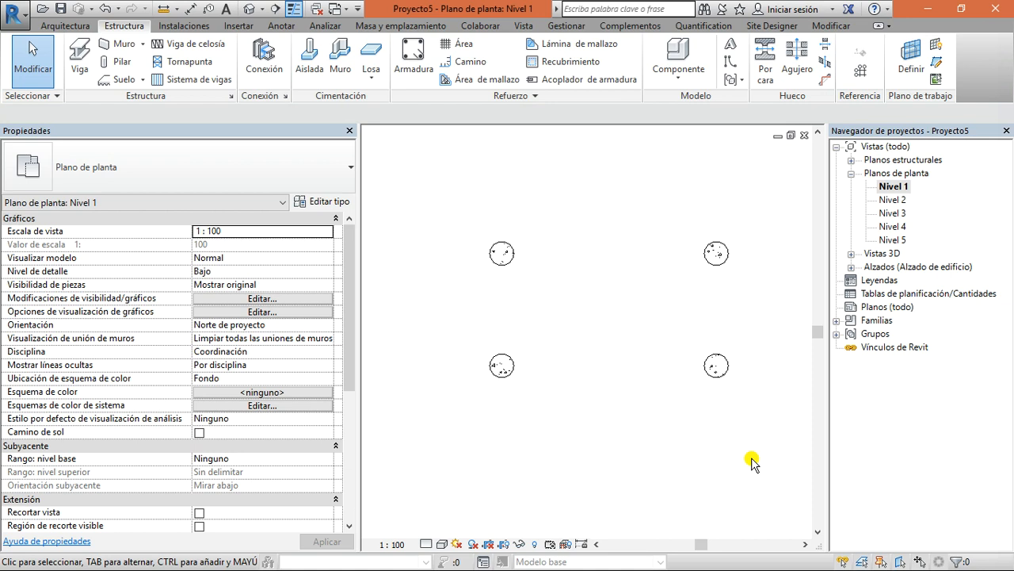
drag(572, 220, 498, 279)
key(Escape)
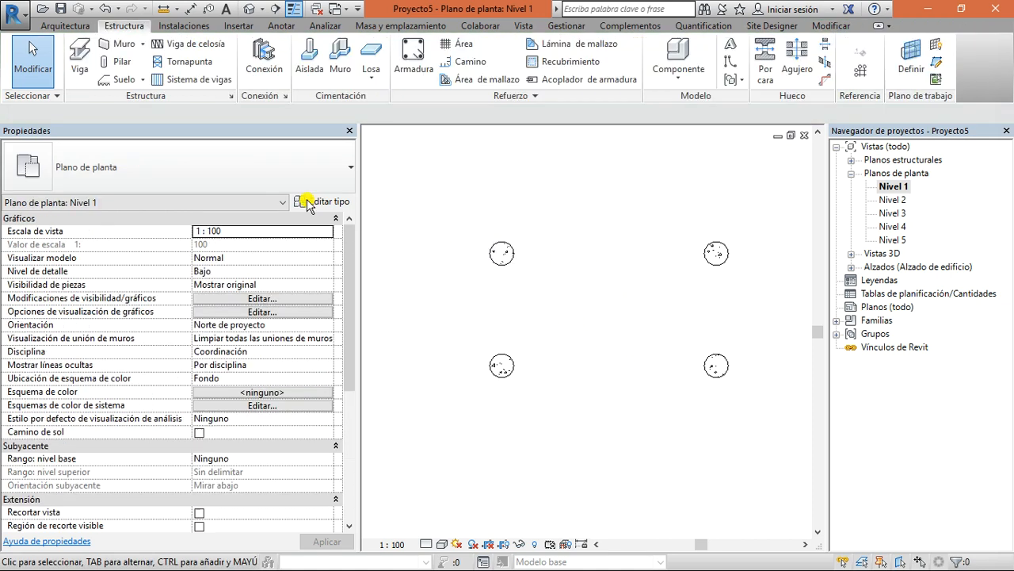
Start a structural beam and choose the Hormigón-Viga rectangular 300 x 600mm type
click(80, 70)
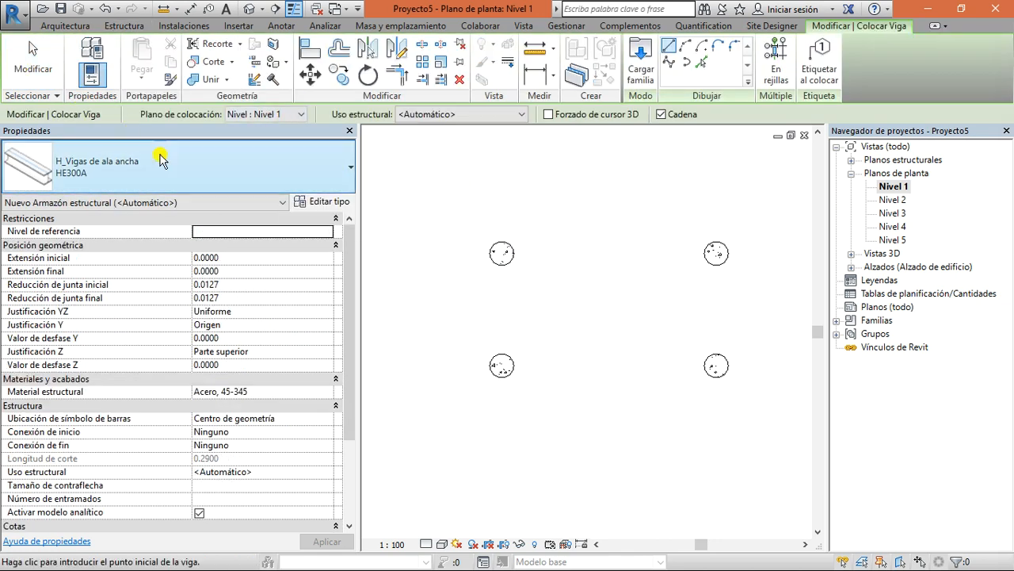
click(191, 166)
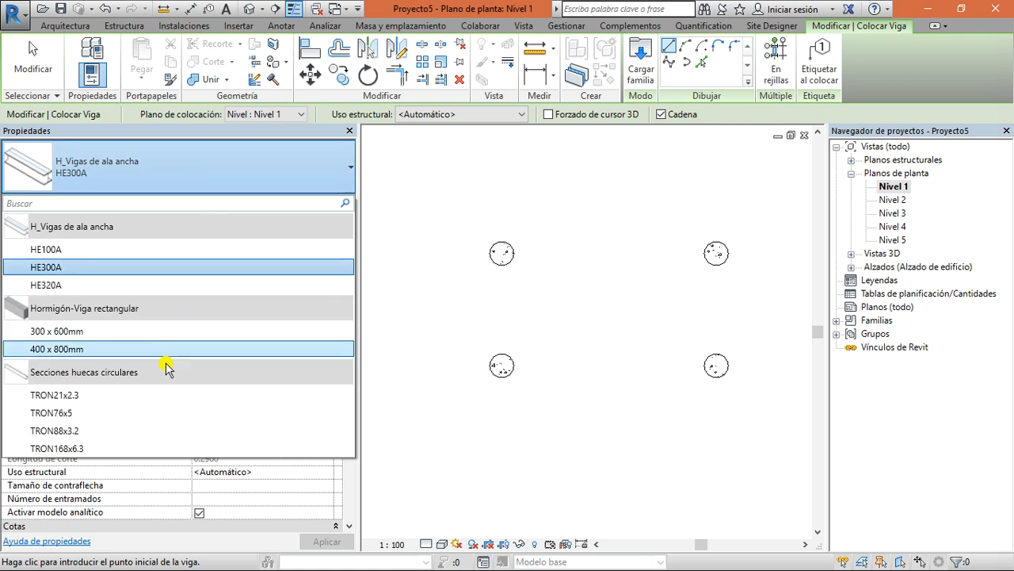
click(173, 334)
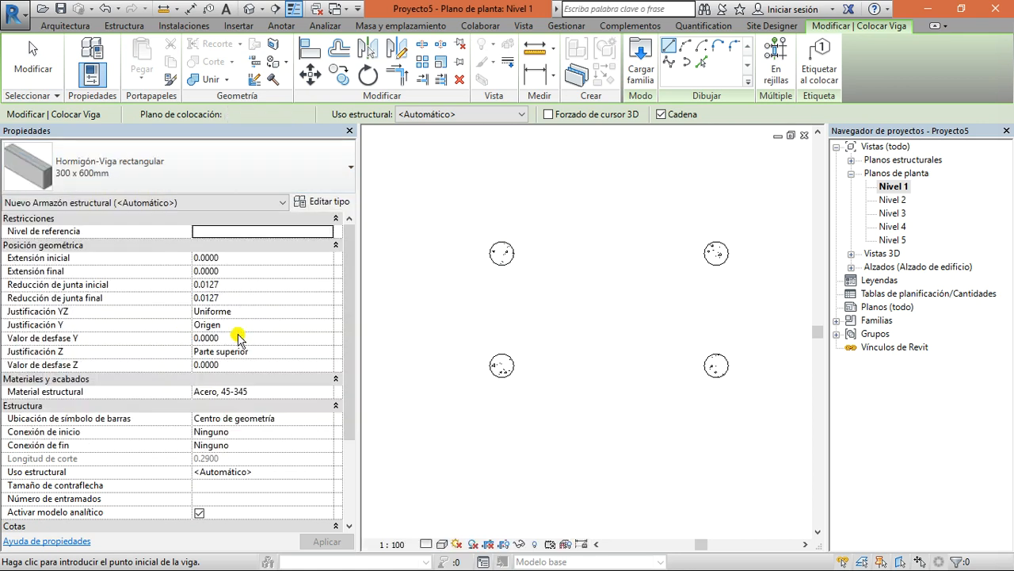
Start loading a beam family and browse to the Hormigón folder under Armazón estructural in the Spain library
click(634, 76)
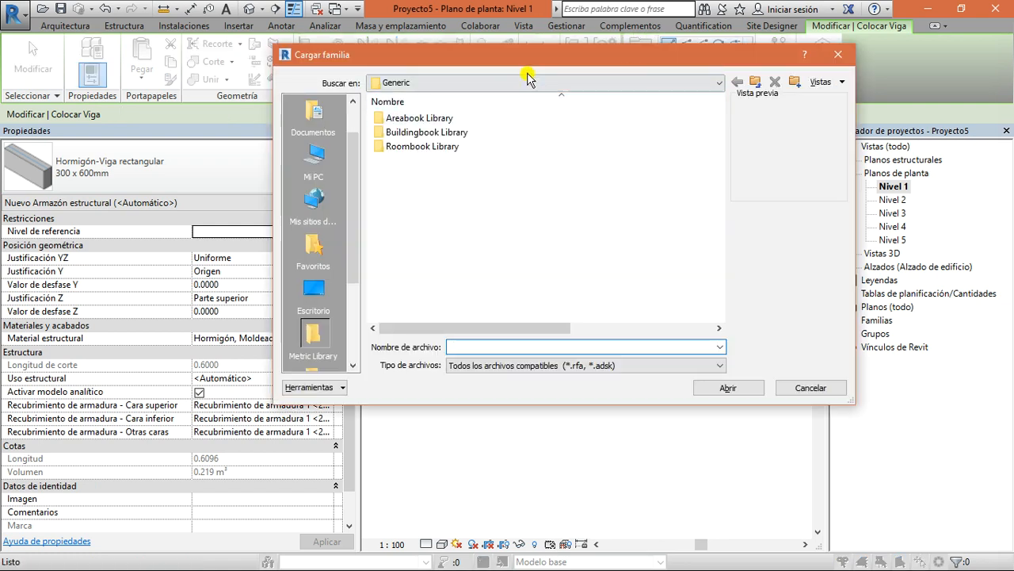
click(523, 83)
click(455, 169)
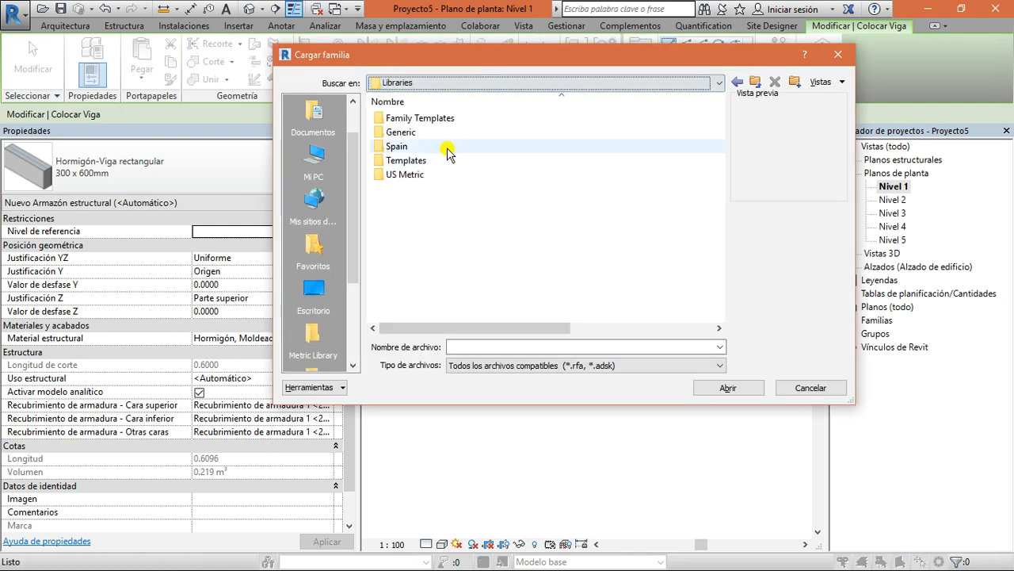
double_click(445, 146)
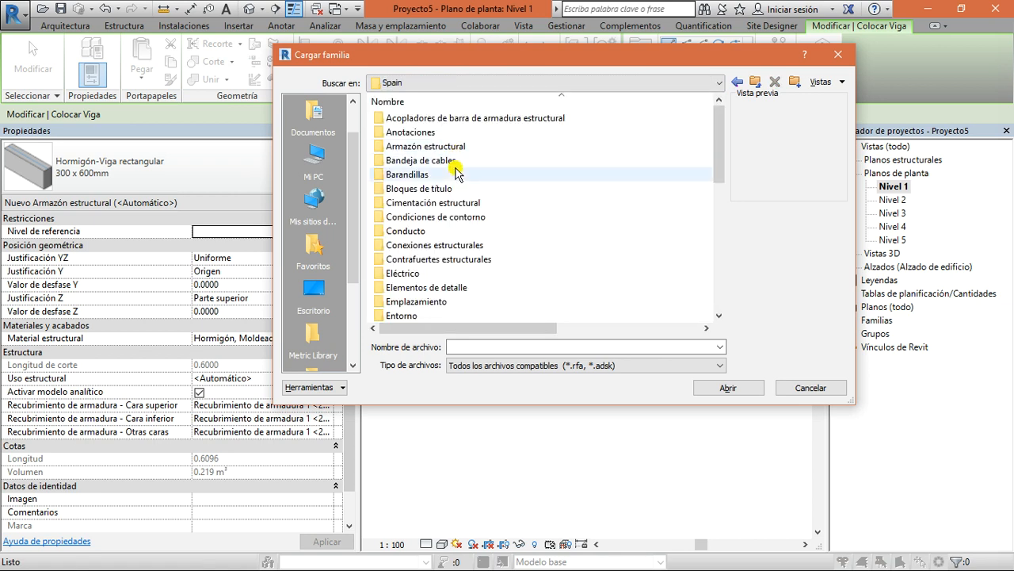
scroll(446, 163, down, 4)
scroll(446, 170, up, 4)
click(418, 149)
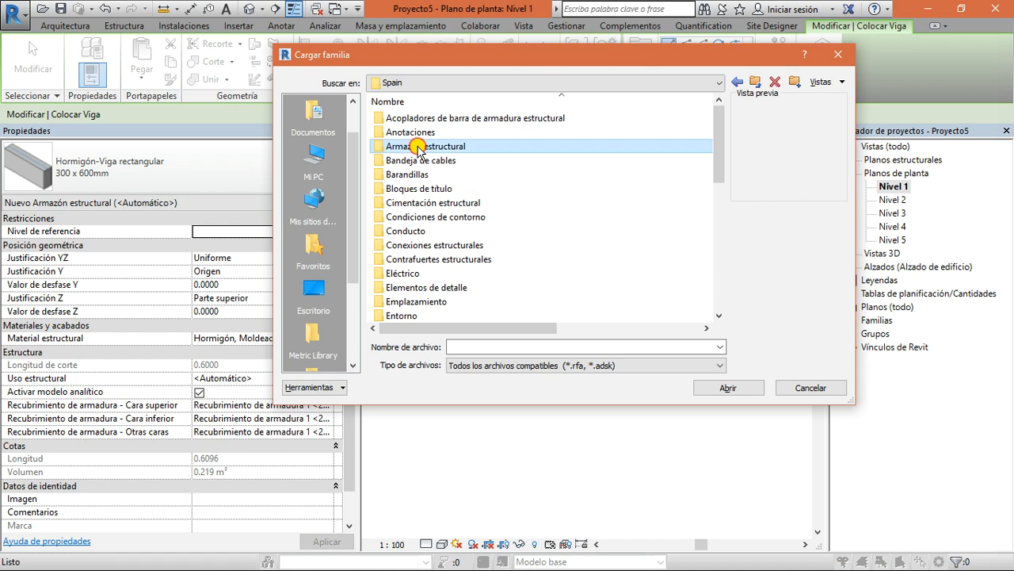
double_click(419, 148)
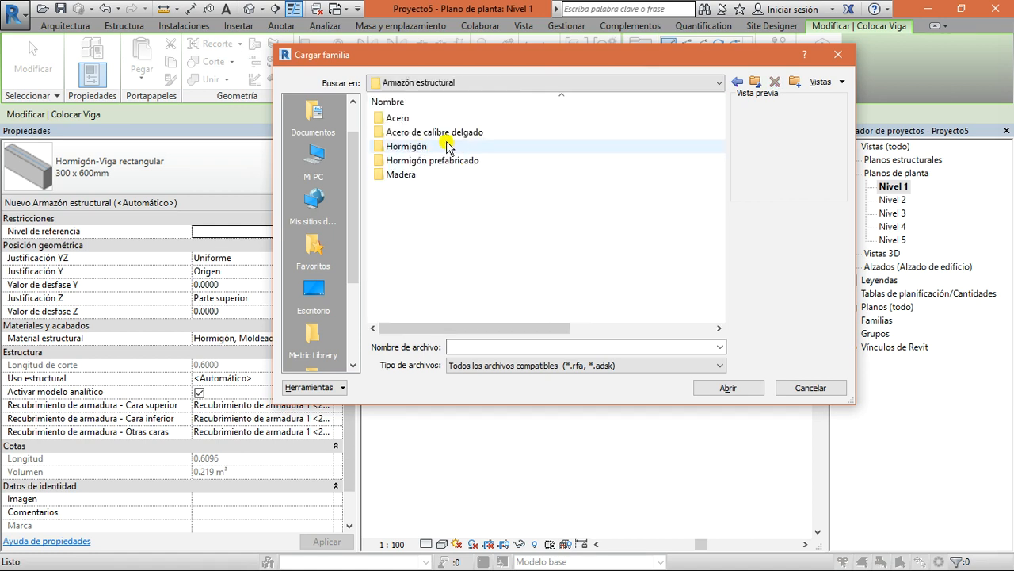
click(454, 151)
double_click(454, 150)
Preview the concrete beam families and load Vigueta y casetón con repisas.rfa
click(455, 148)
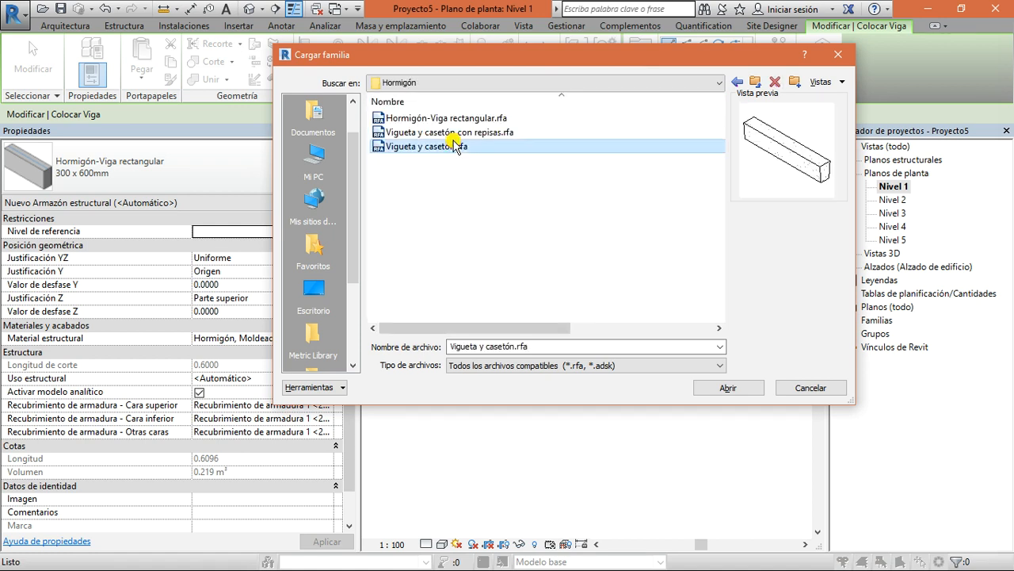
click(480, 135)
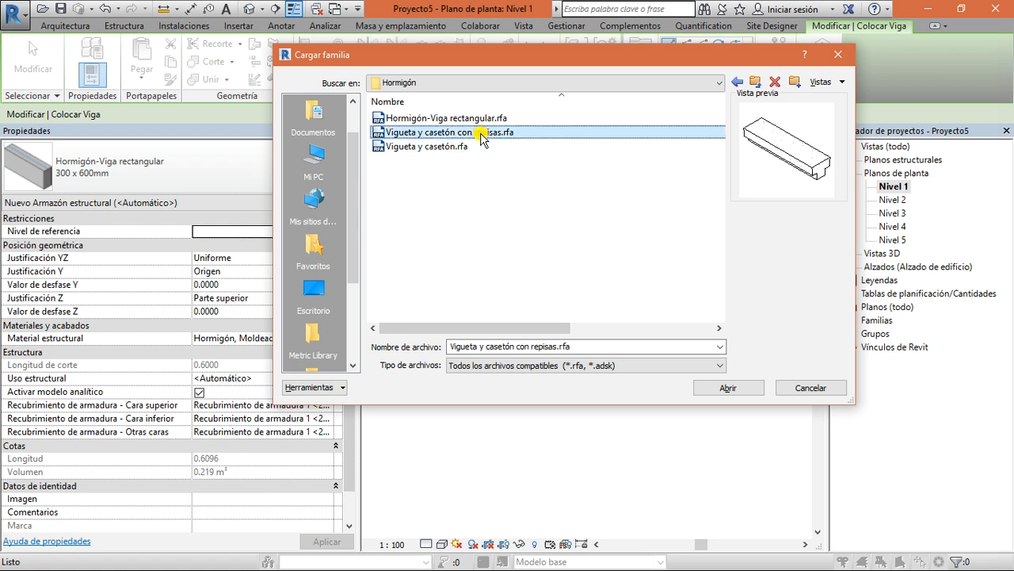
click(487, 118)
click(492, 133)
click(730, 388)
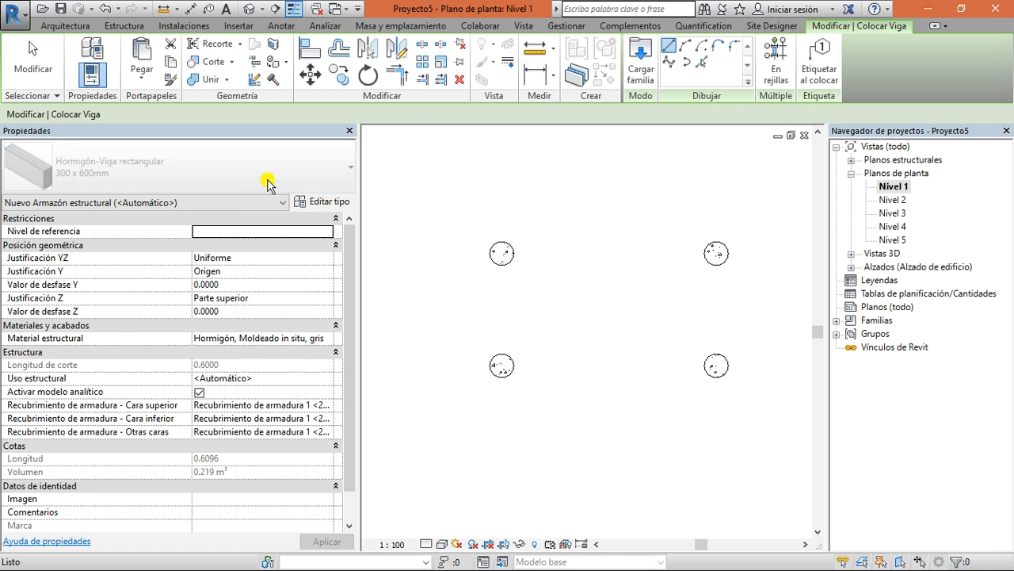
Choose the 150 x 600 type of Vigueta y casetón con repisas for the beam
click(287, 181)
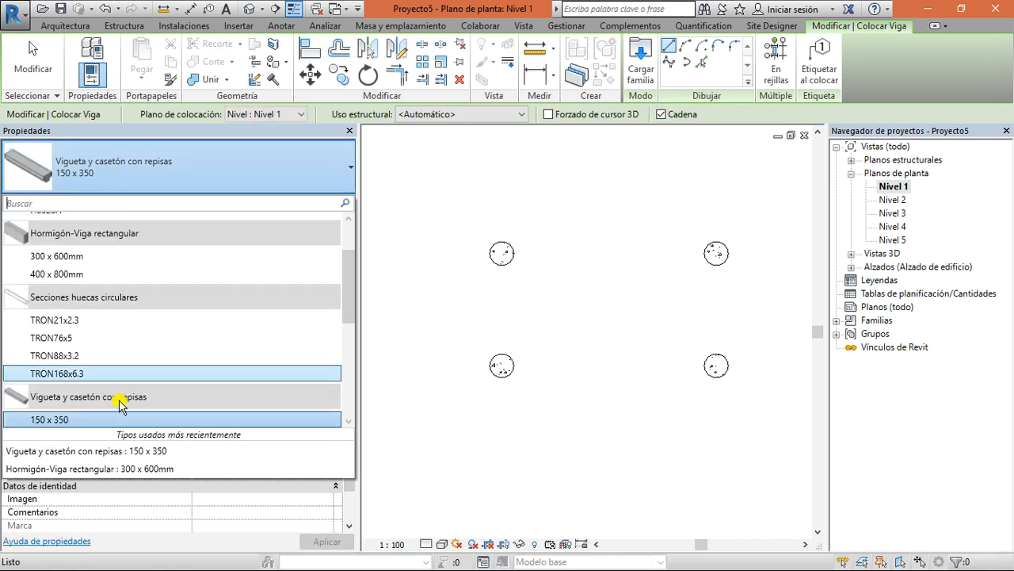
scroll(103, 397, down, 3)
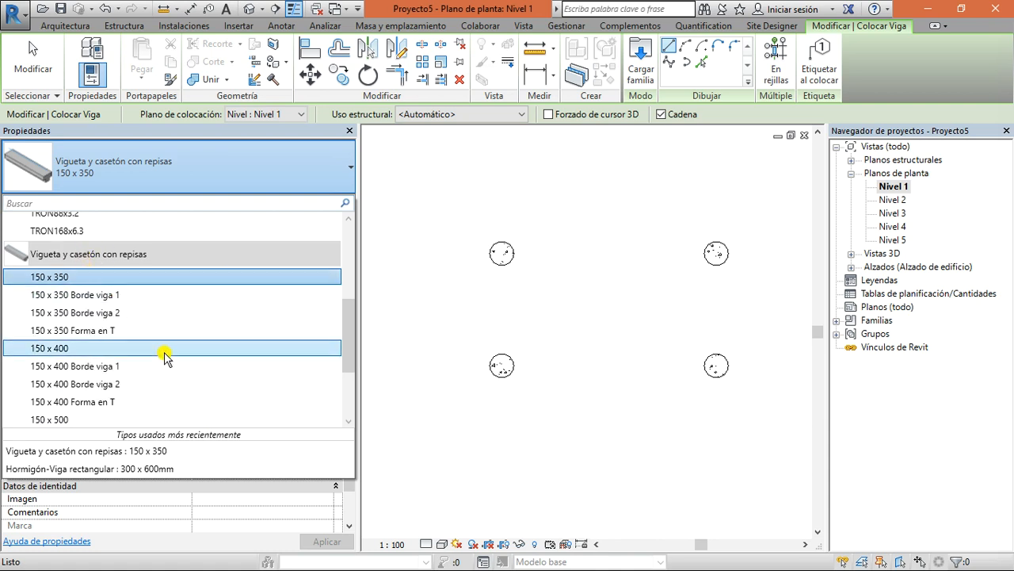
scroll(136, 333, down, 3)
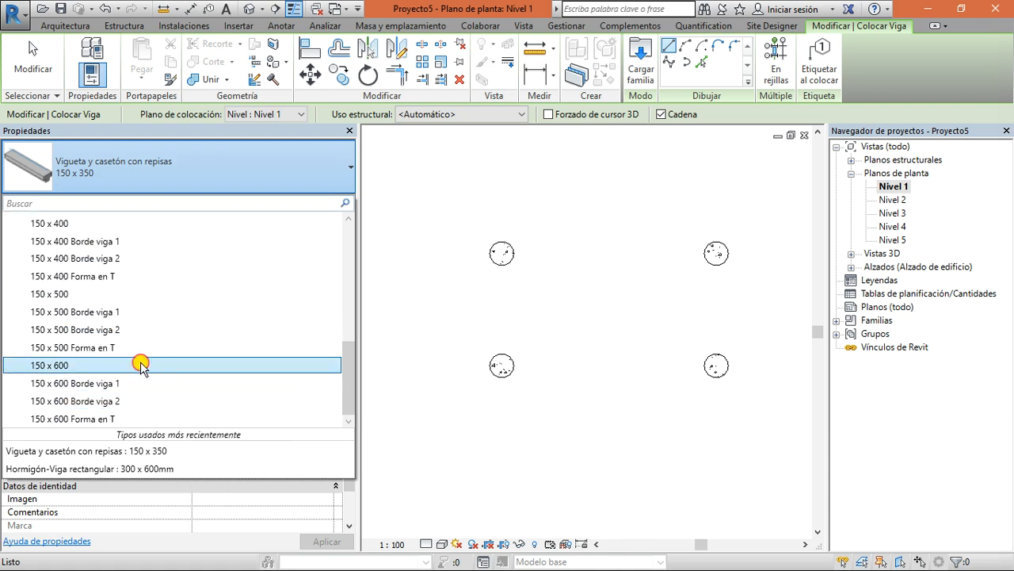
click(141, 365)
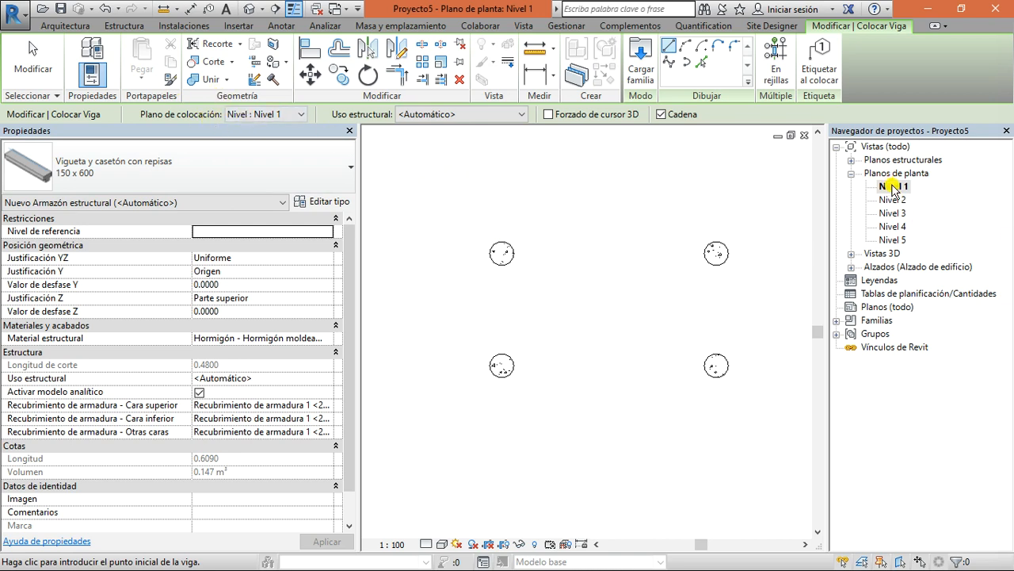
View the columns in the Nivel 1 structural plan and return to the Nivel 1 floor plan
click(851, 160)
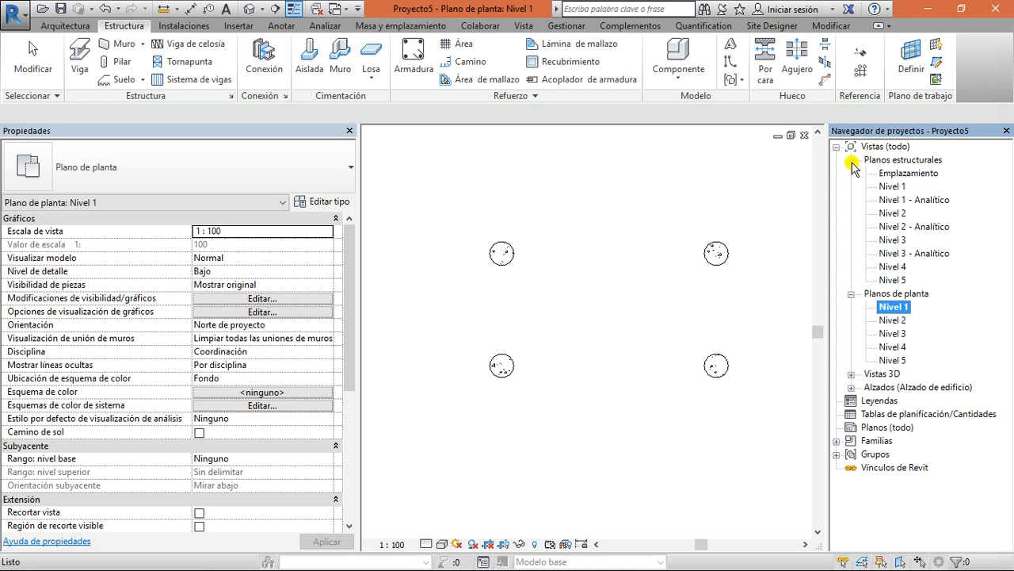
double_click(892, 186)
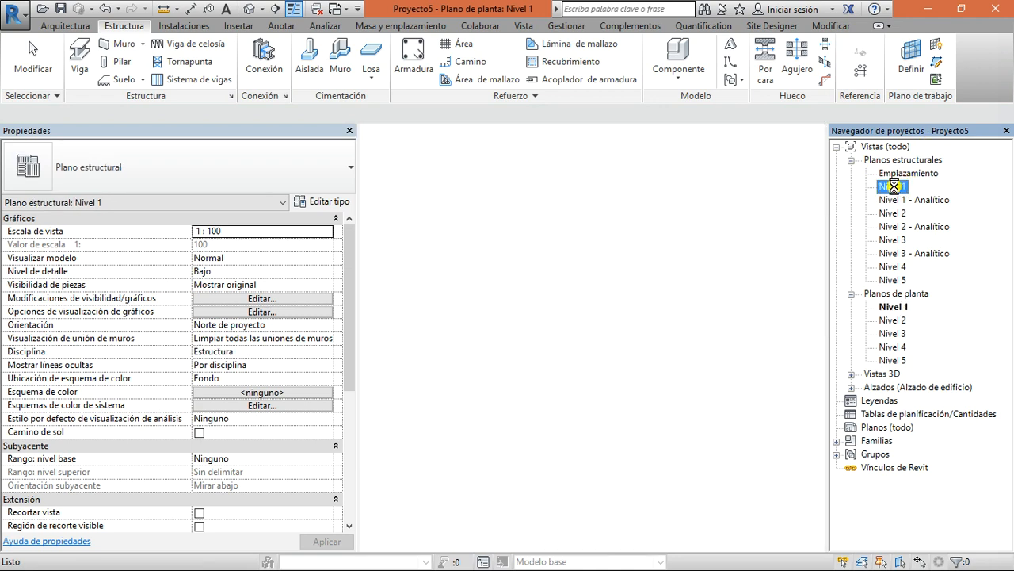
scroll(607, 272, up, 5)
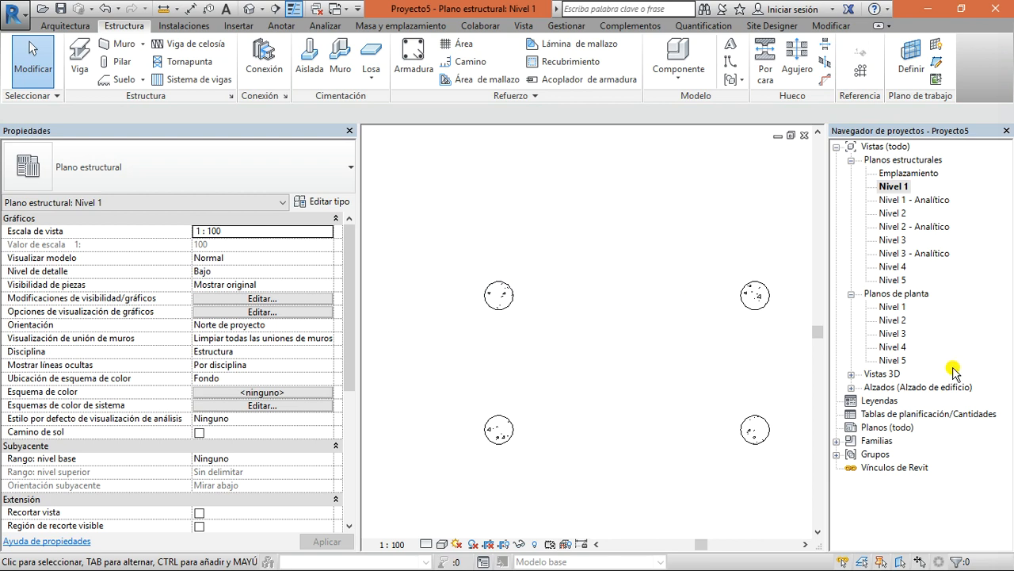
click(893, 307)
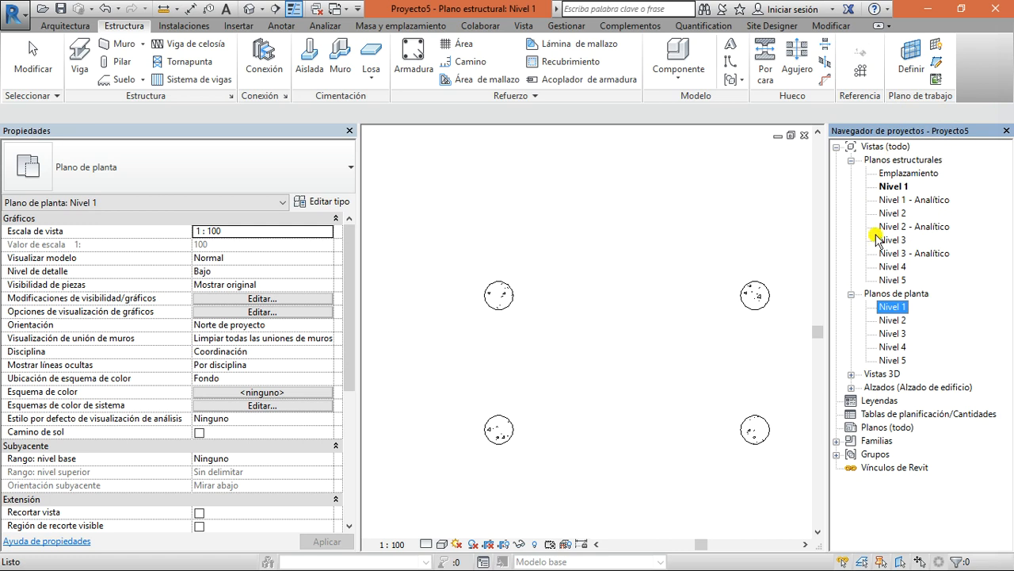
double_click(899, 315)
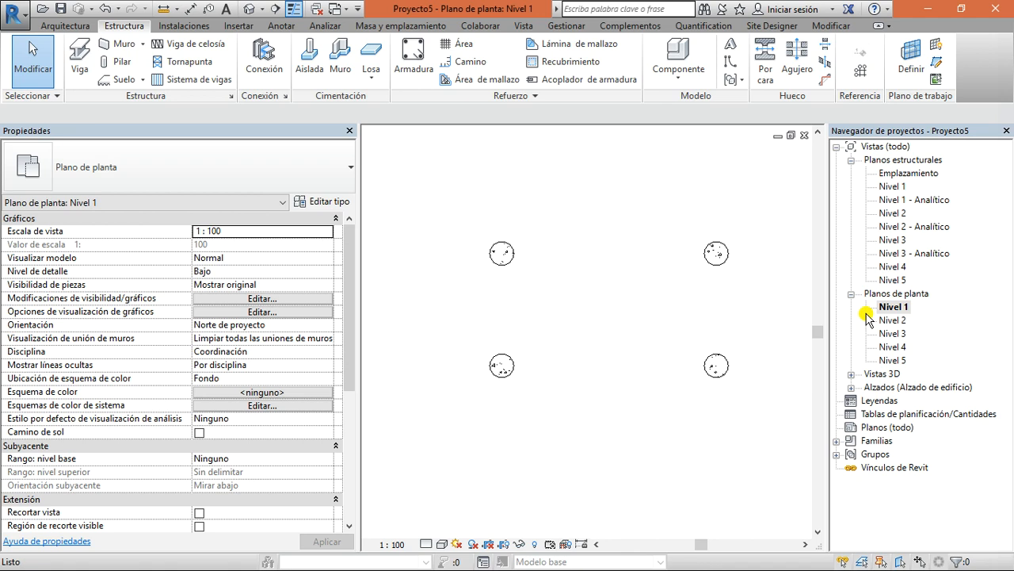
scroll(616, 274, up, 2)
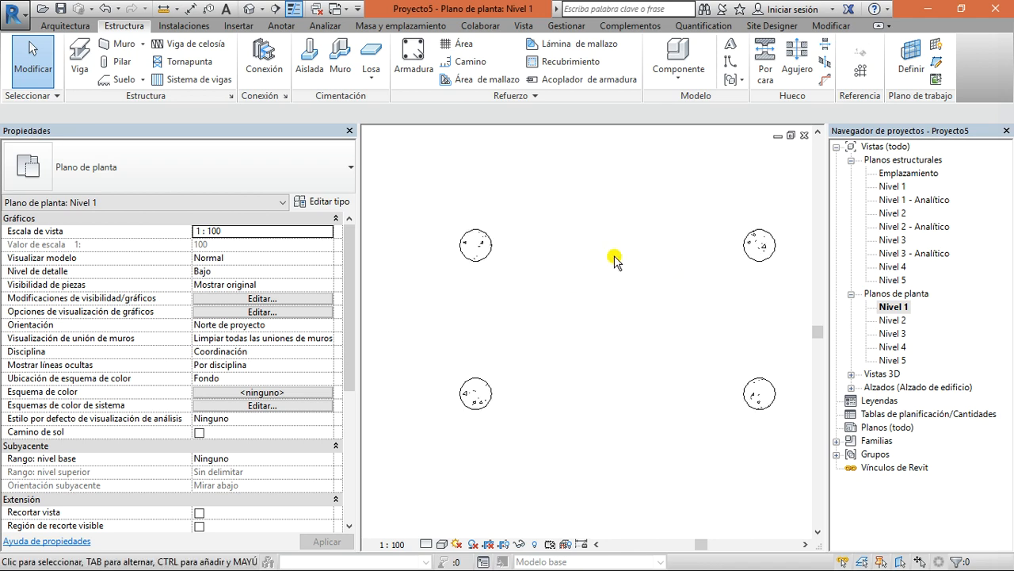
Start placing a beam with Nivel 2 as the placement plane and <Automático> as the structural use
click(78, 61)
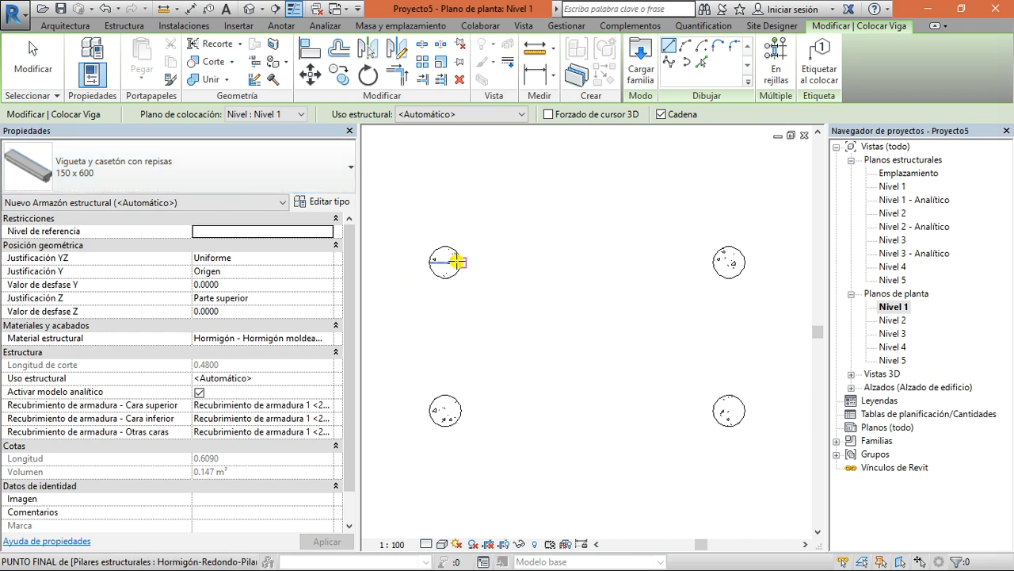
click(264, 116)
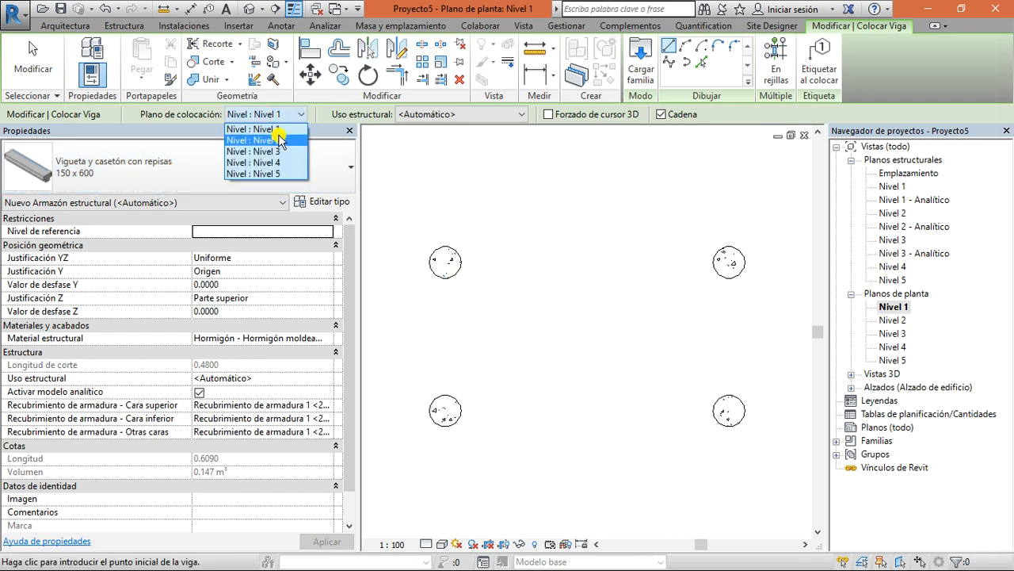
click(279, 140)
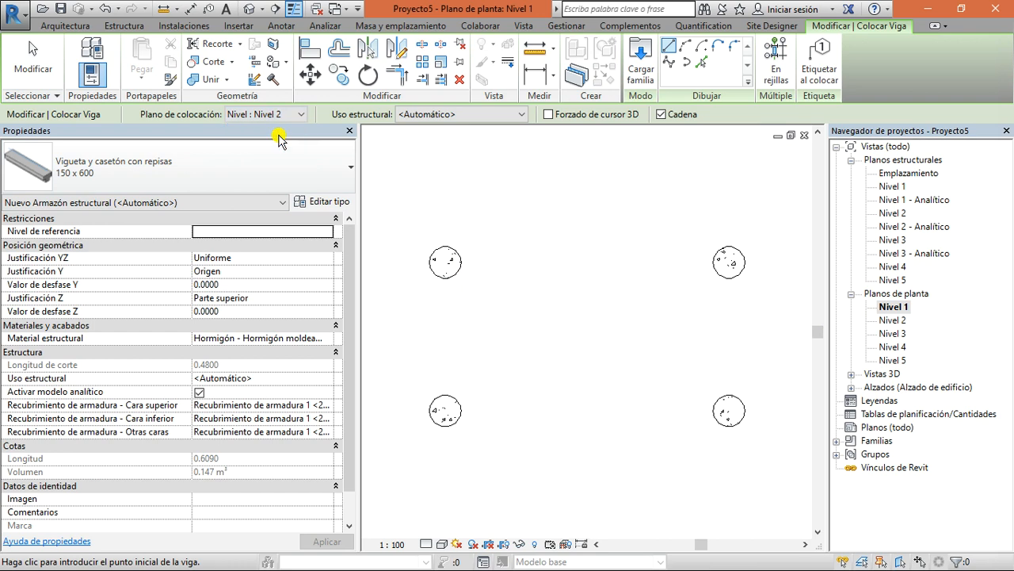
click(449, 115)
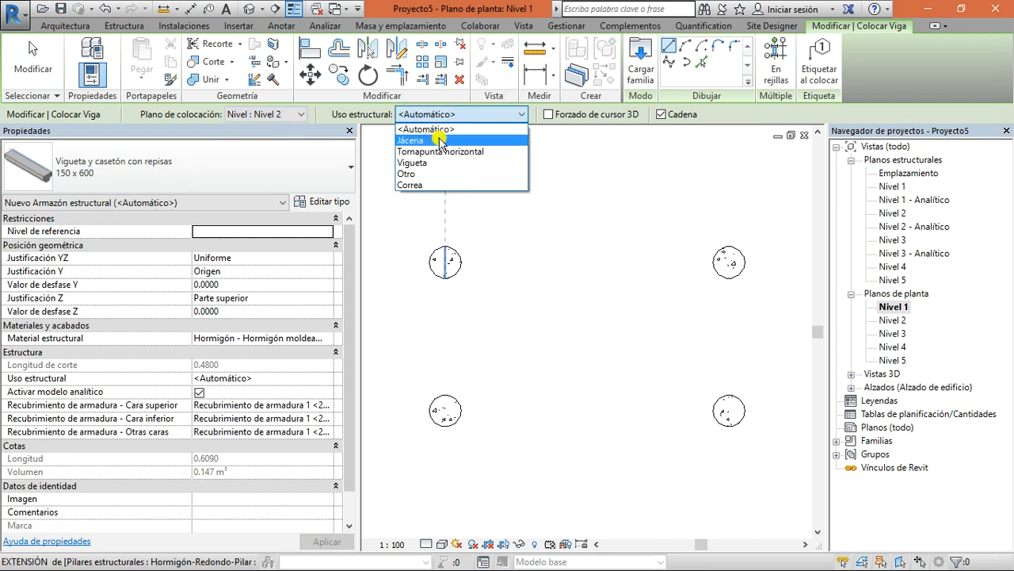
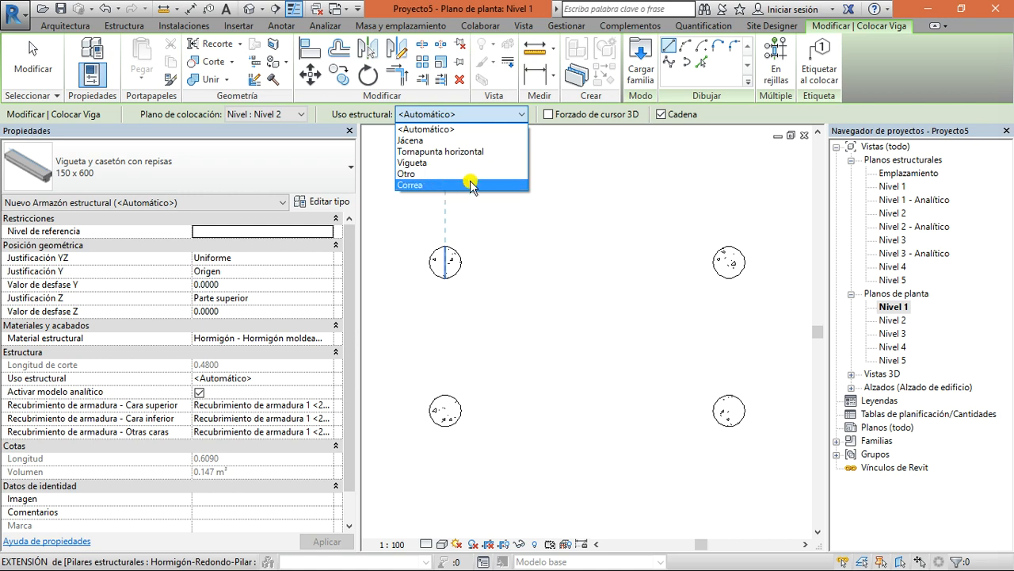
click(449, 130)
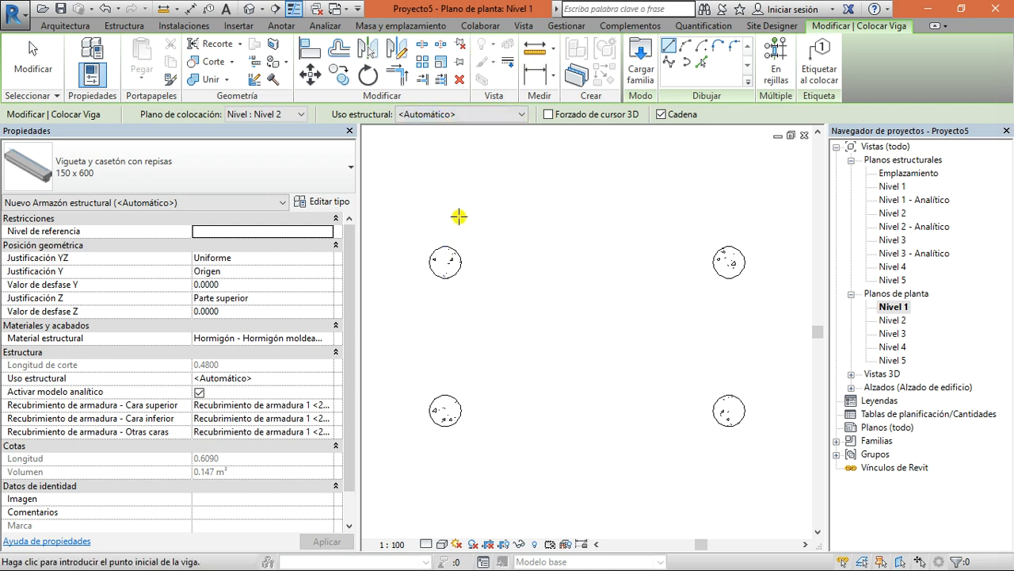
Draw a closed chain of four Vigueta y casetón con repisas beams between the centres of the four round columns
click(446, 262)
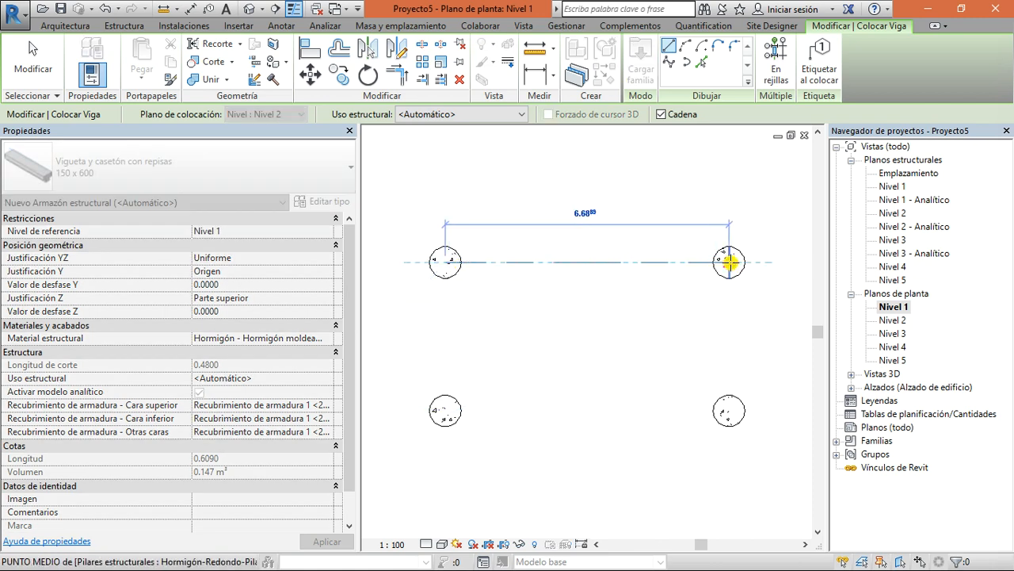
click(718, 306)
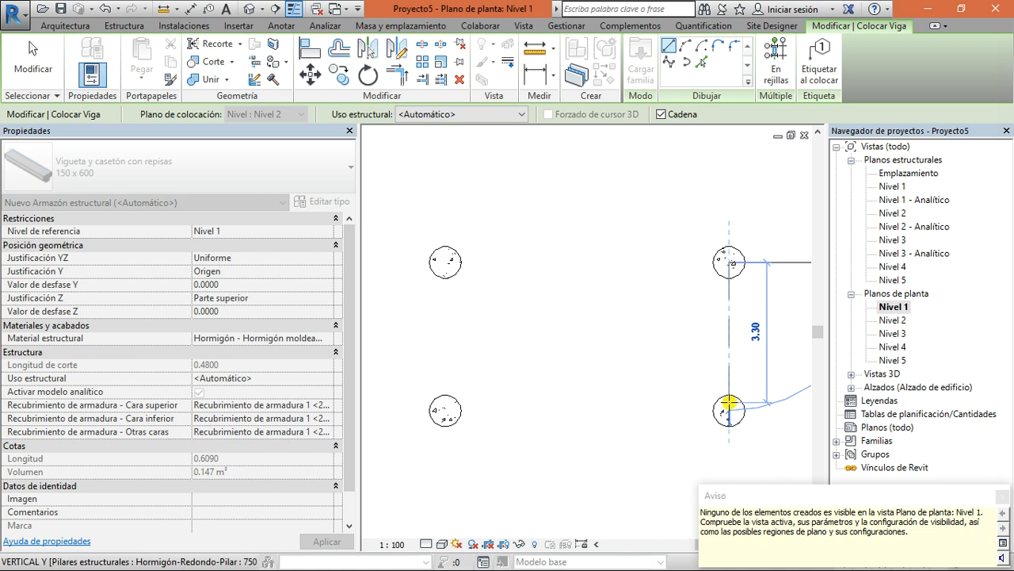
click(727, 410)
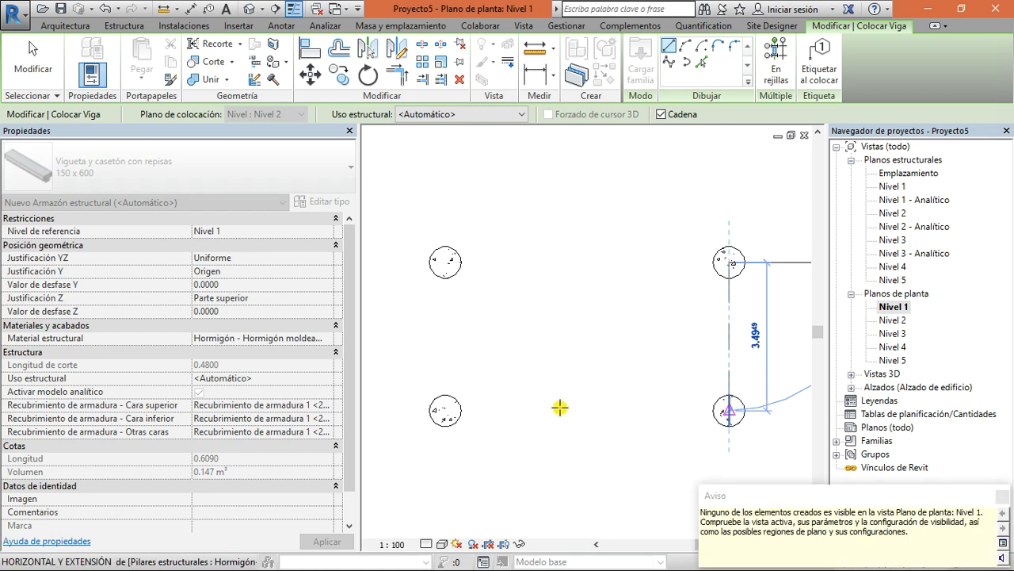
click(443, 410)
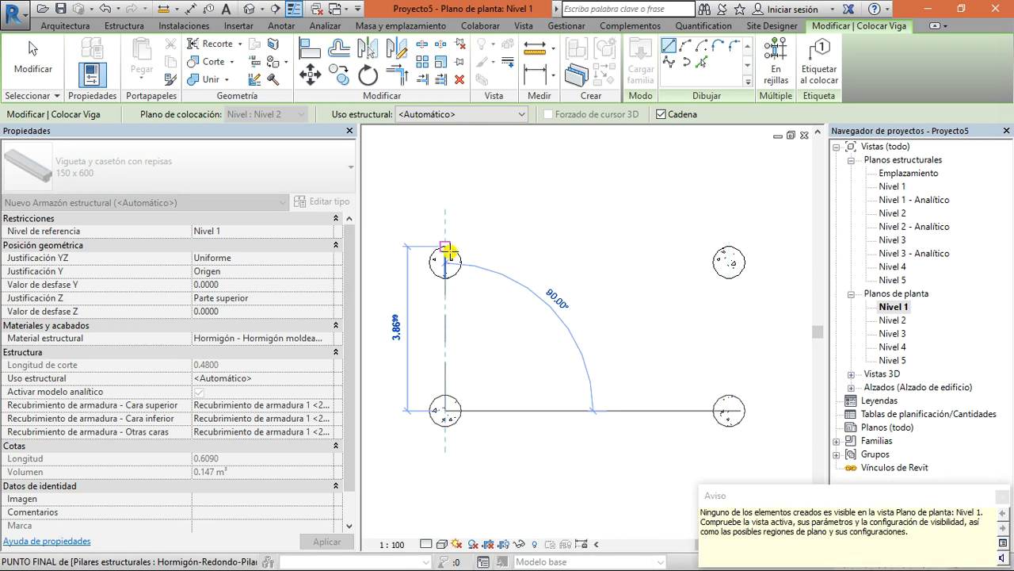
click(444, 261)
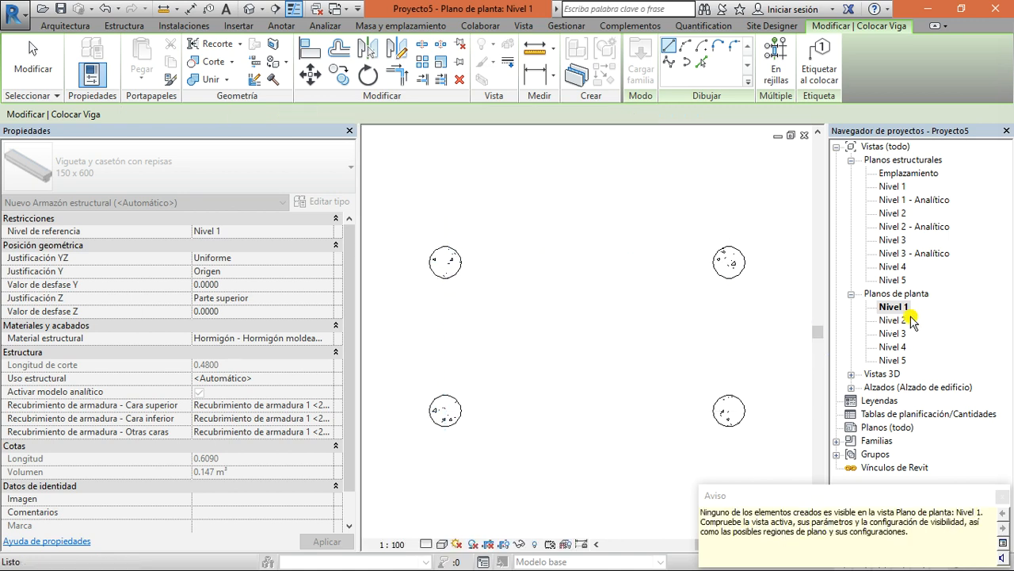
Open the Nivel 2 floor plan, switch to the 3D view and examine how the beams meet the column tops
double_click(900, 319)
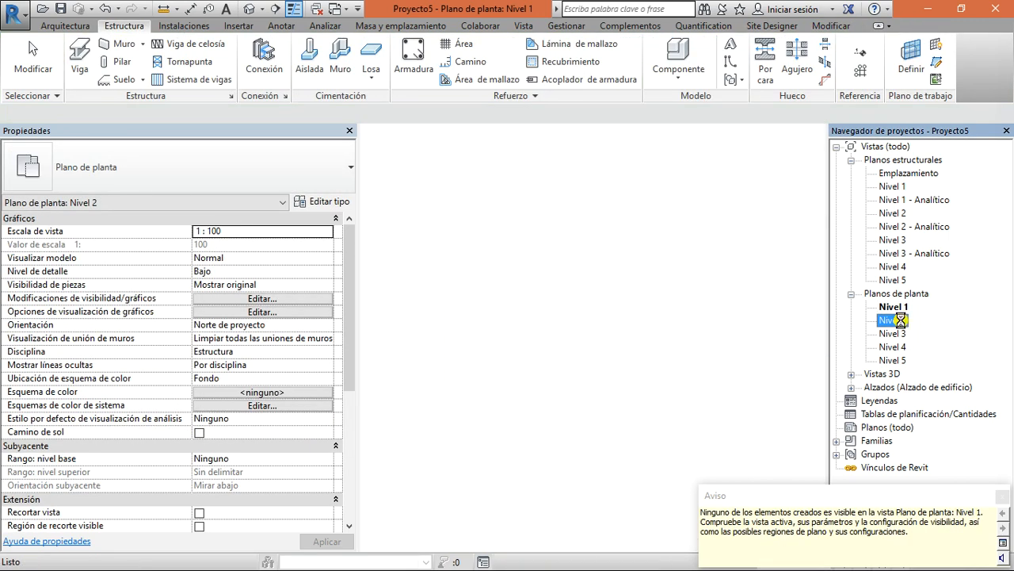
click(249, 9)
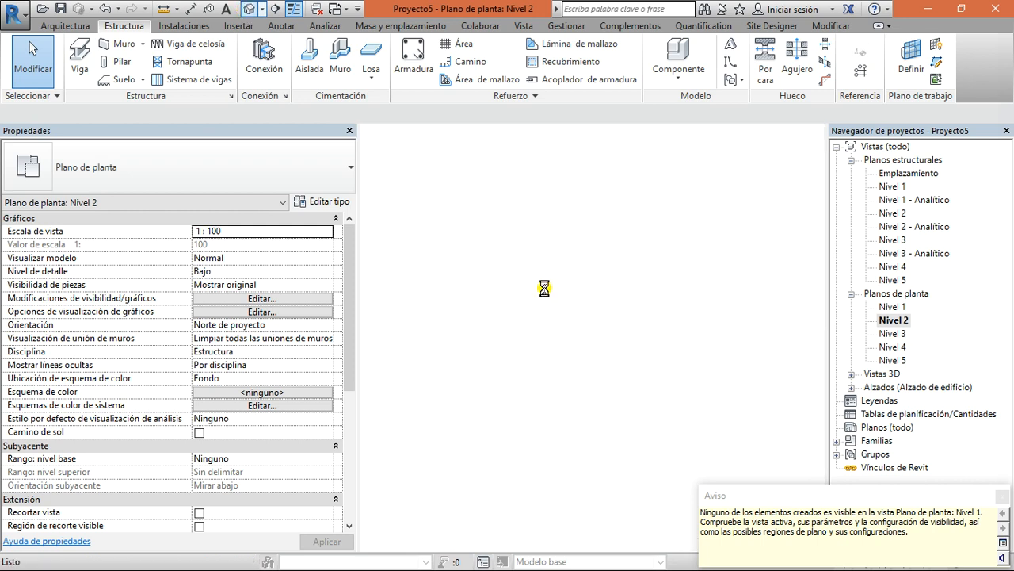
scroll(642, 357, up, 5)
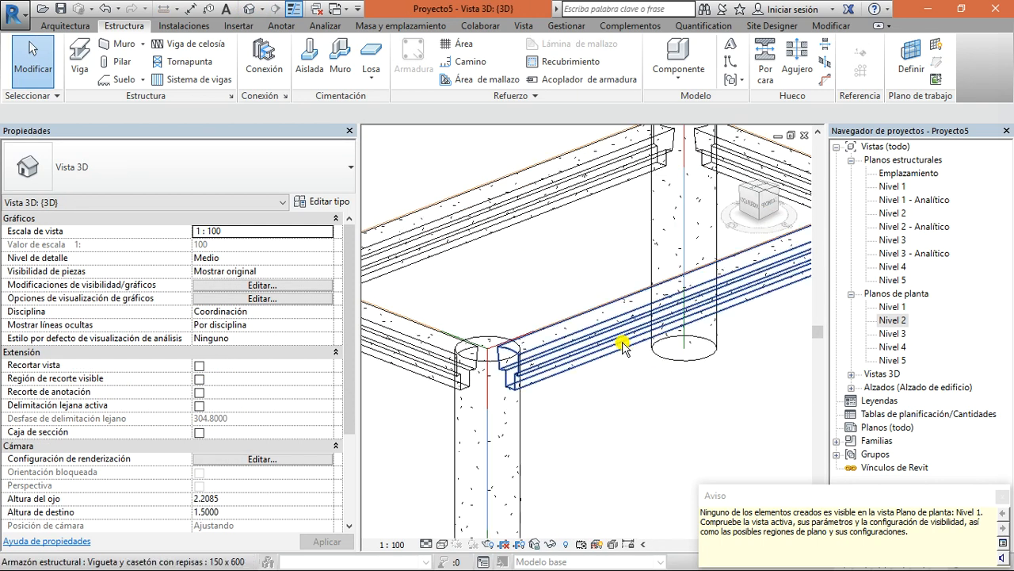
scroll(643, 347, down, 2)
scroll(538, 347, up, 4)
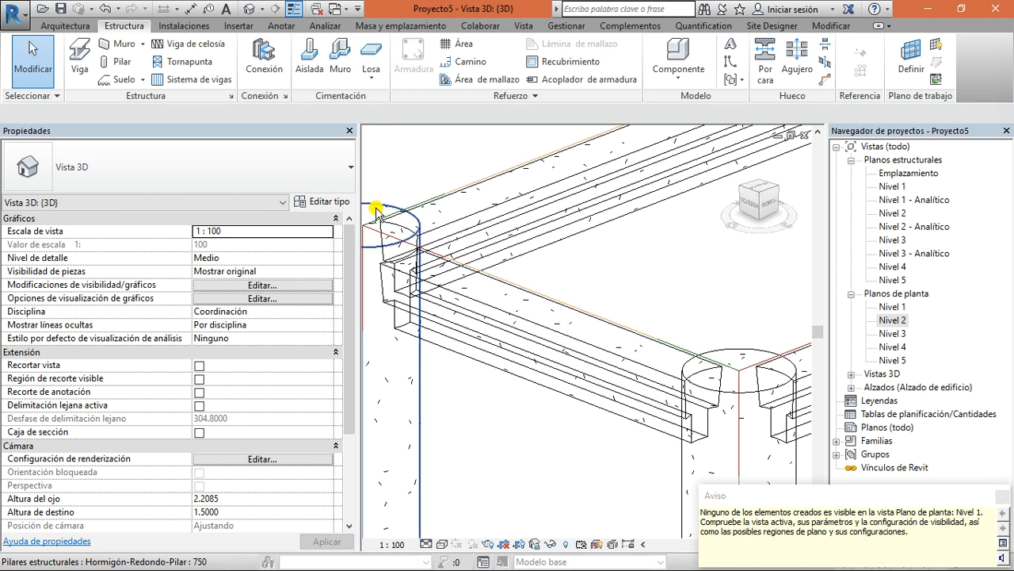
click(748, 202)
middle_drag(369, 358, 580, 289)
scroll(581, 289, up, 3)
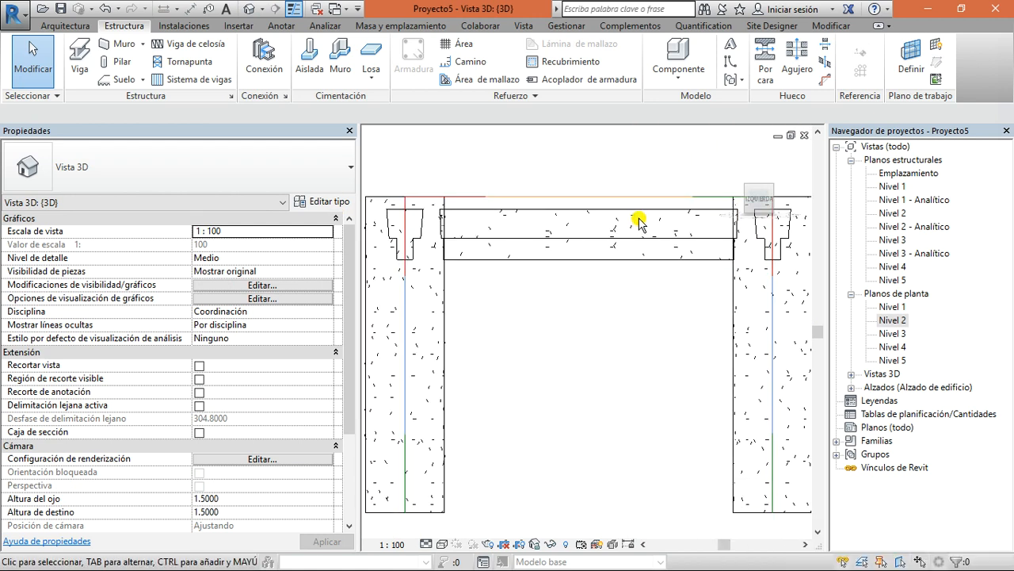
Inspect the beam spanning the two columns in the side view, and look at the frame's corners from several angles
click(638, 210)
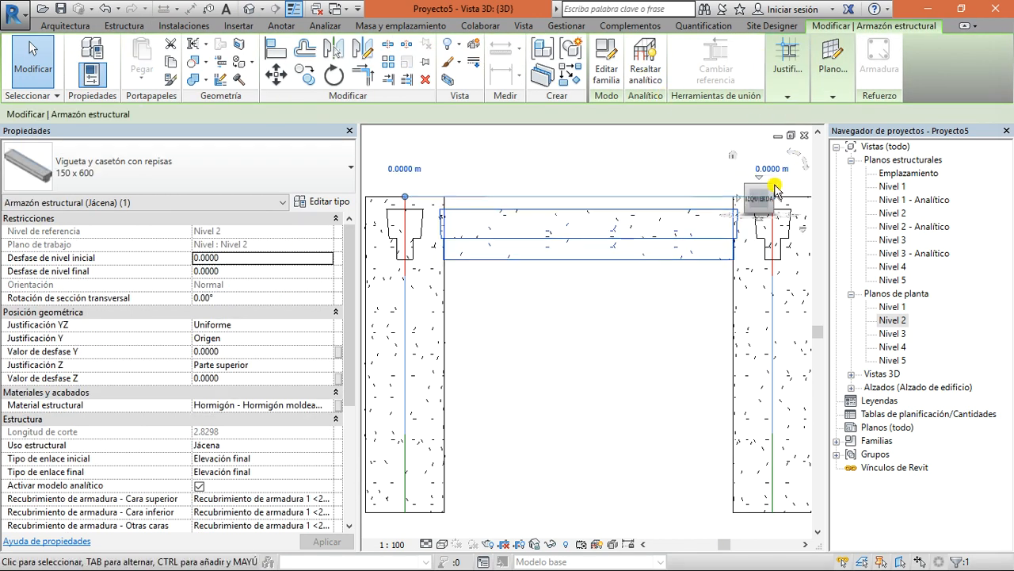
mouse_move(752, 205)
mouse_down()
mouse_move(721, 214)
mouse_move(722, 231)
mouse_up()
middle_drag(625, 262, 505, 308)
scroll(736, 399, down, 2)
click(730, 398)
middle_drag(731, 397, 608, 364)
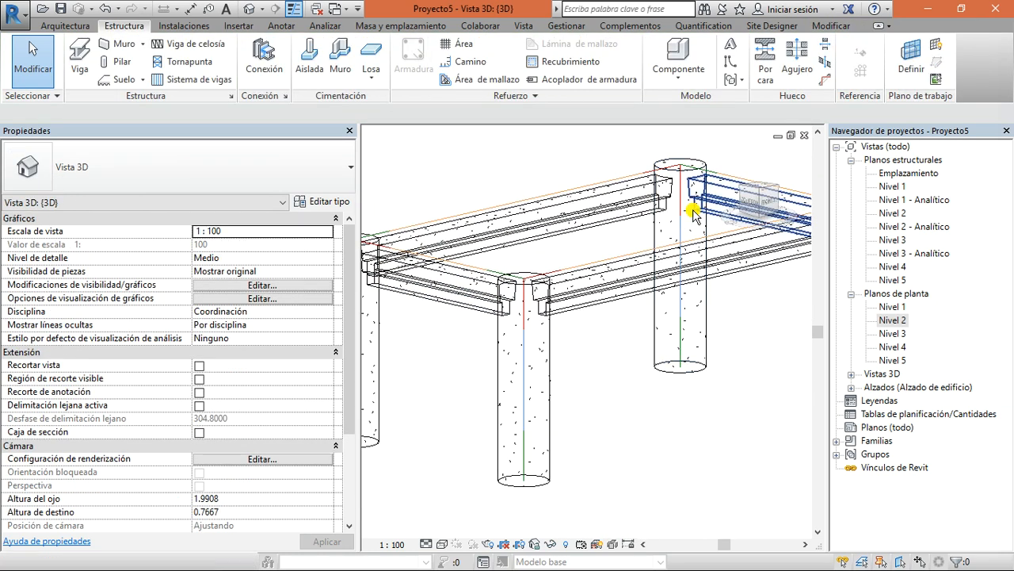
mouse_move(734, 198)
mouse_down()
mouse_move(599, 212)
mouse_move(607, 226)
mouse_up()
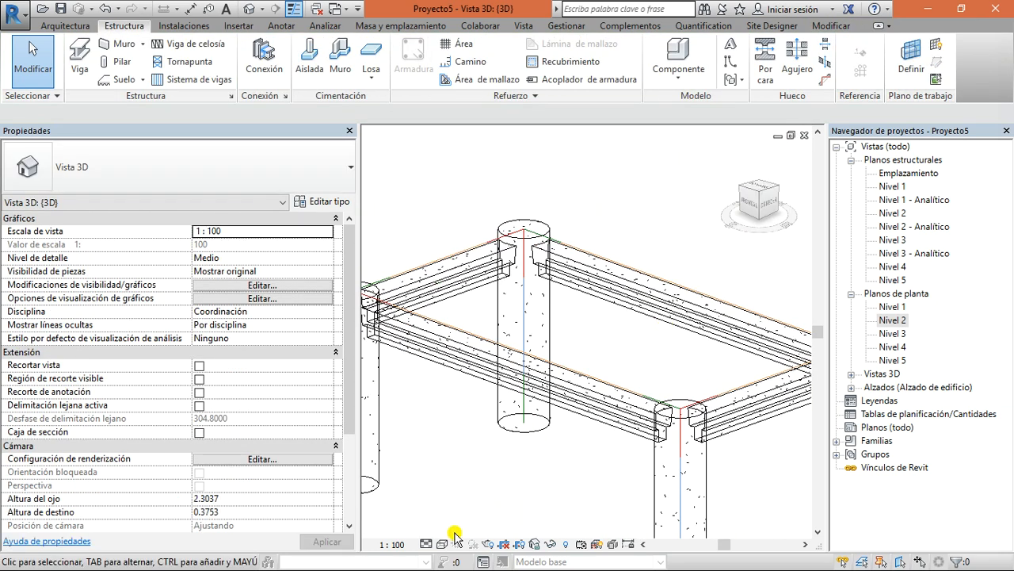
Set the 3D view's visual style to Colores coherentes and dismiss the save reminder
click(442, 545)
click(466, 498)
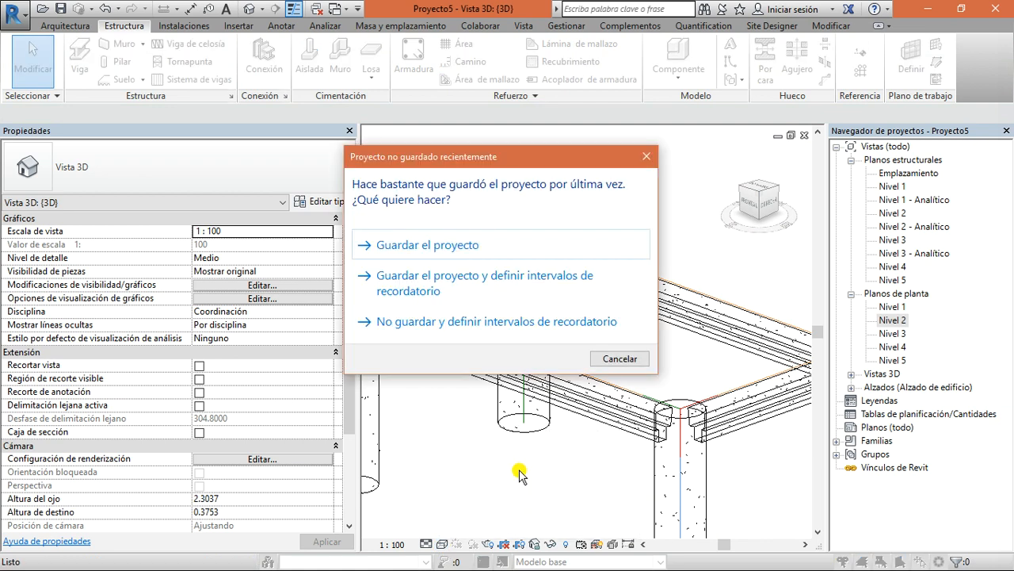
click(646, 157)
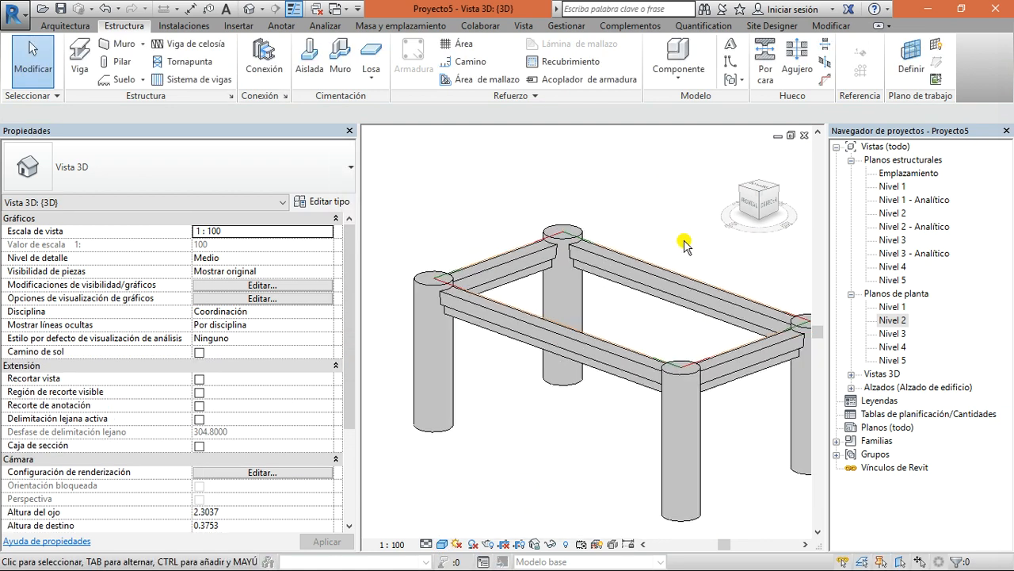
Examine the shaded beams and columns from the front, the side and several oblique angles
click(747, 203)
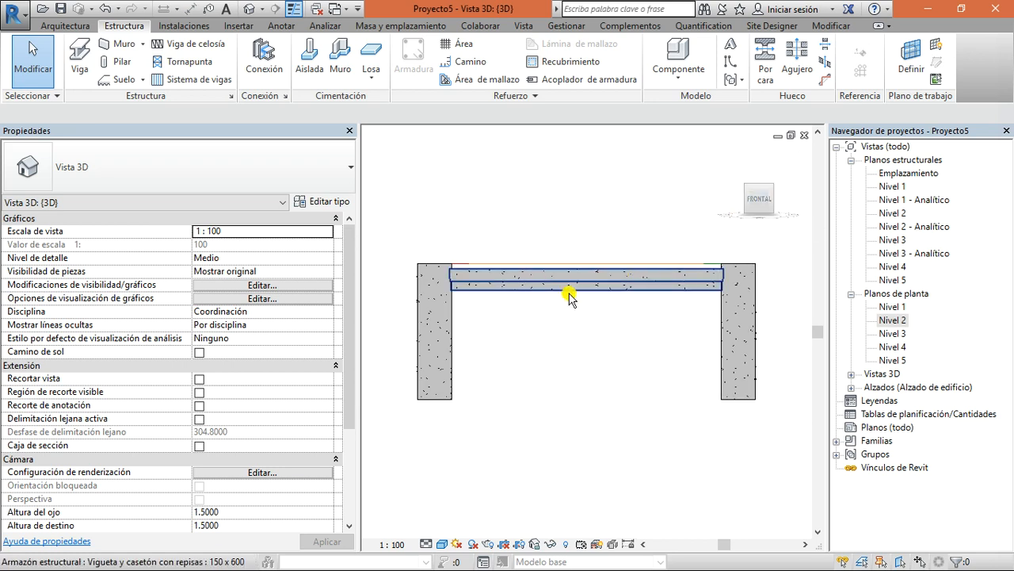
drag(758, 199, 389, 233)
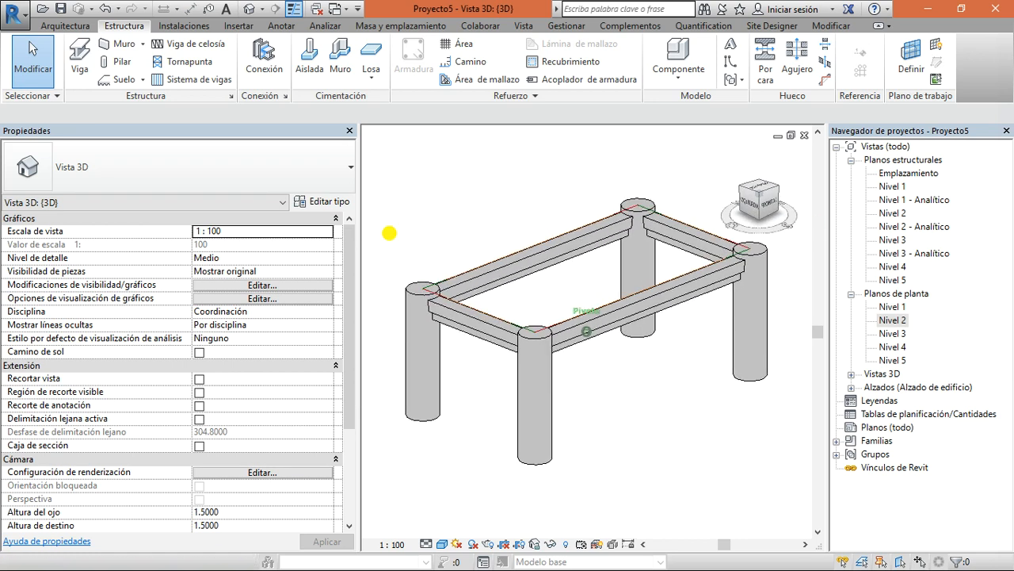
scroll(504, 403, up, 3)
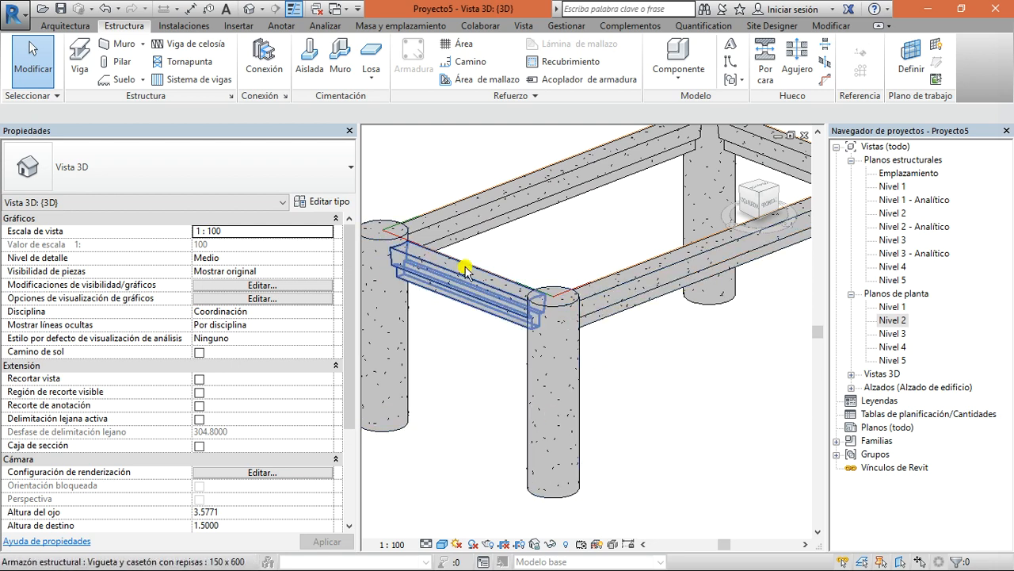
scroll(670, 349, down, 2)
middle_drag(670, 346, 518, 453)
scroll(585, 327, up, 2)
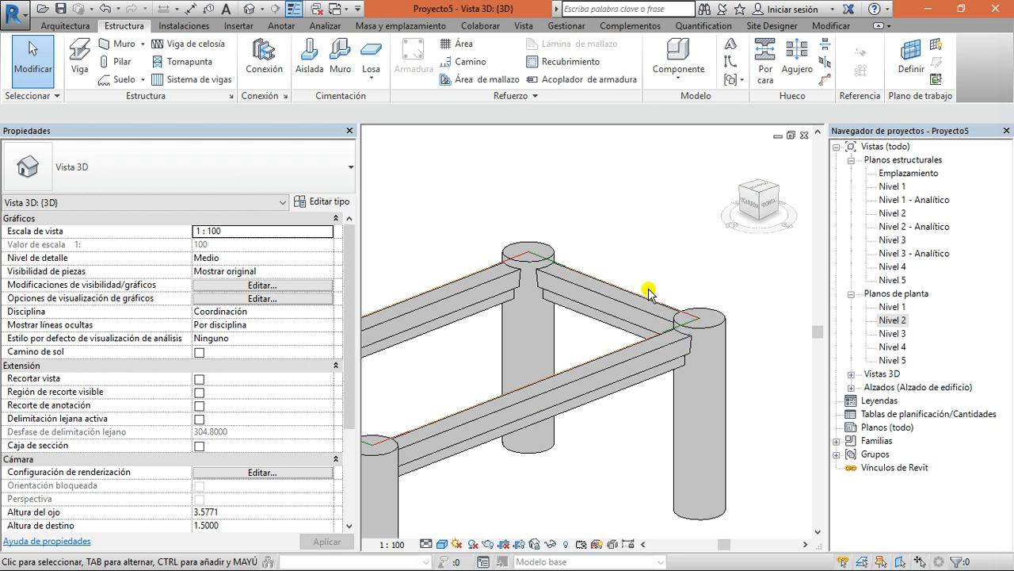
scroll(649, 290, up, 2)
click(747, 203)
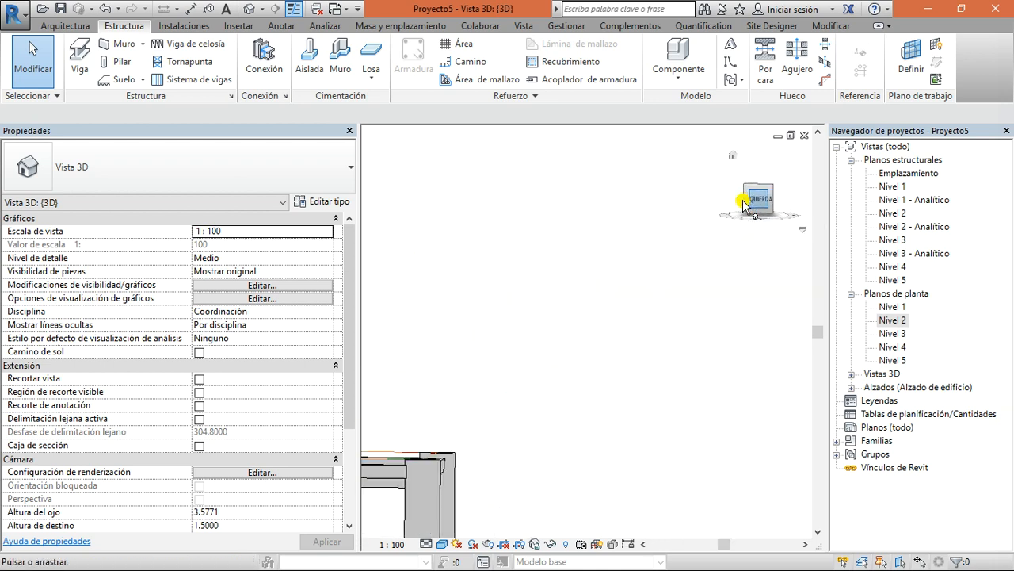
drag(757, 195, 660, 236)
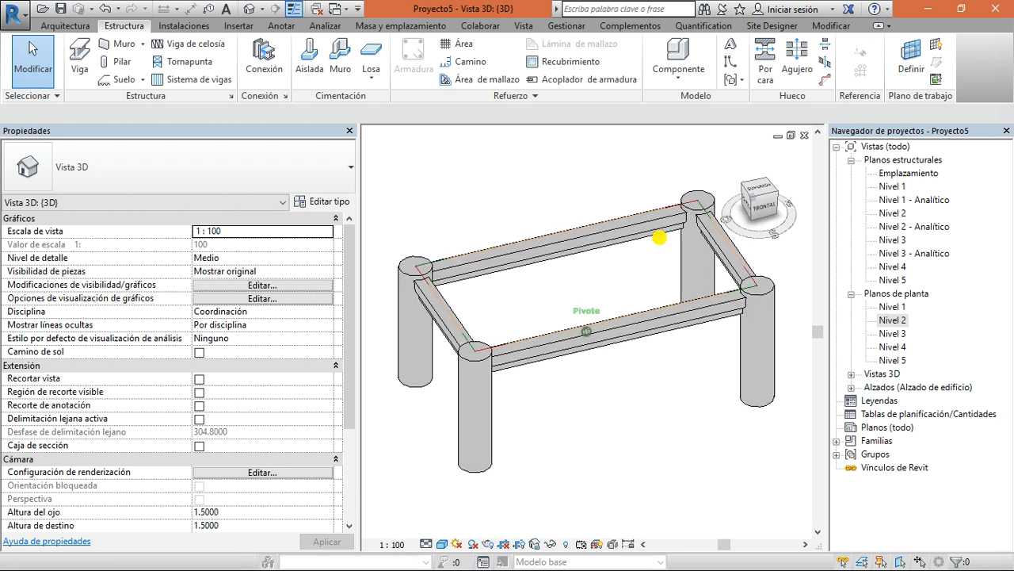
View the frame in the Modelo analítico 3D view and return to the {3D} view
click(851, 374)
double_click(897, 389)
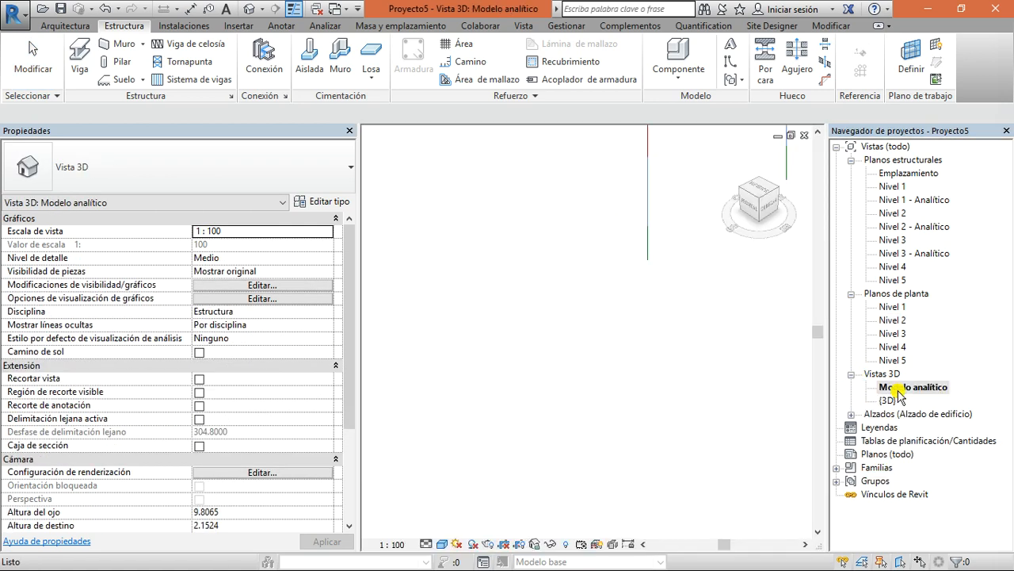
scroll(543, 346, up, 3)
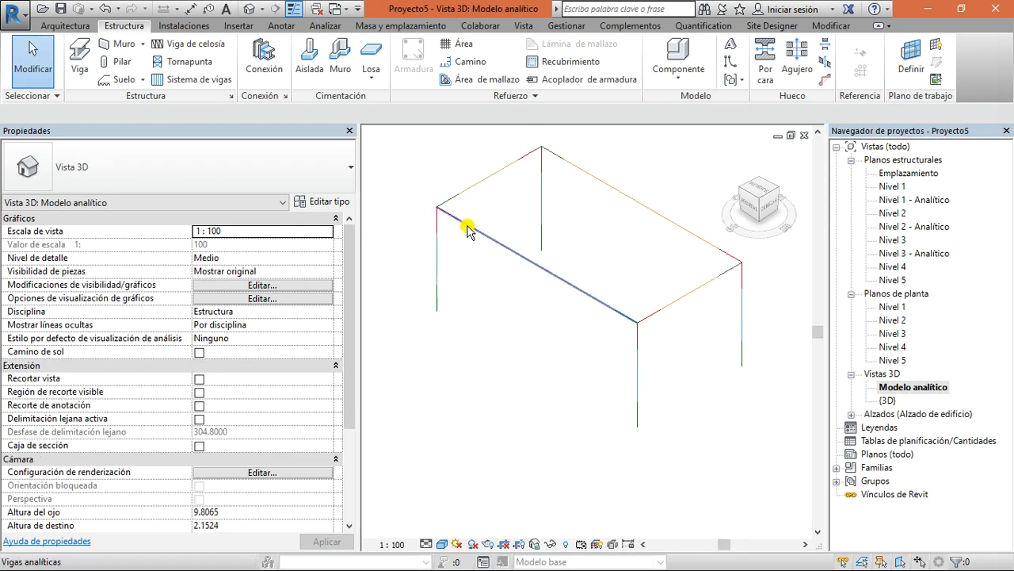
double_click(887, 401)
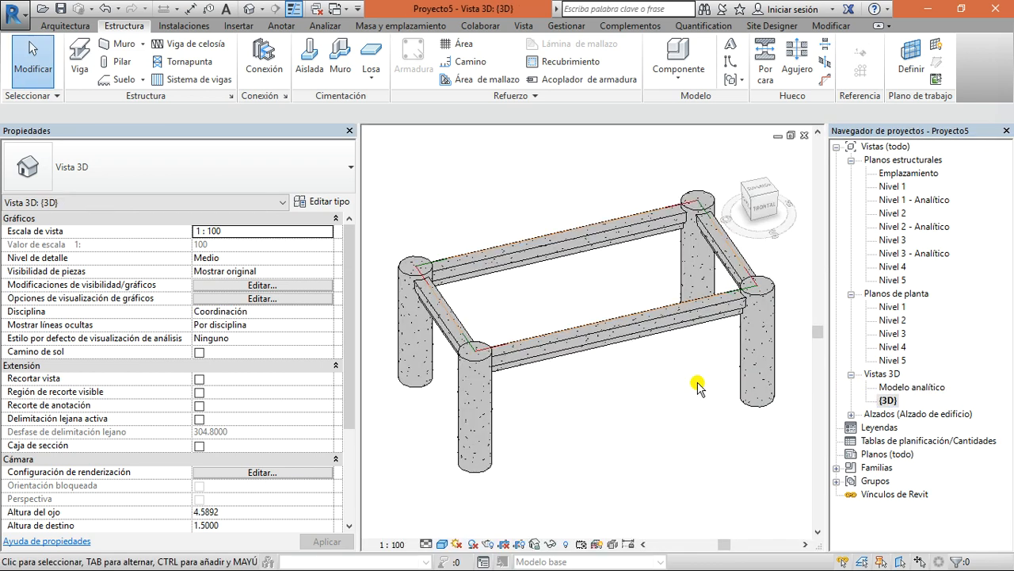
Switch the {3D} view to the Estructura alámbrica visual style and turn the frame to show its right side
click(442, 544)
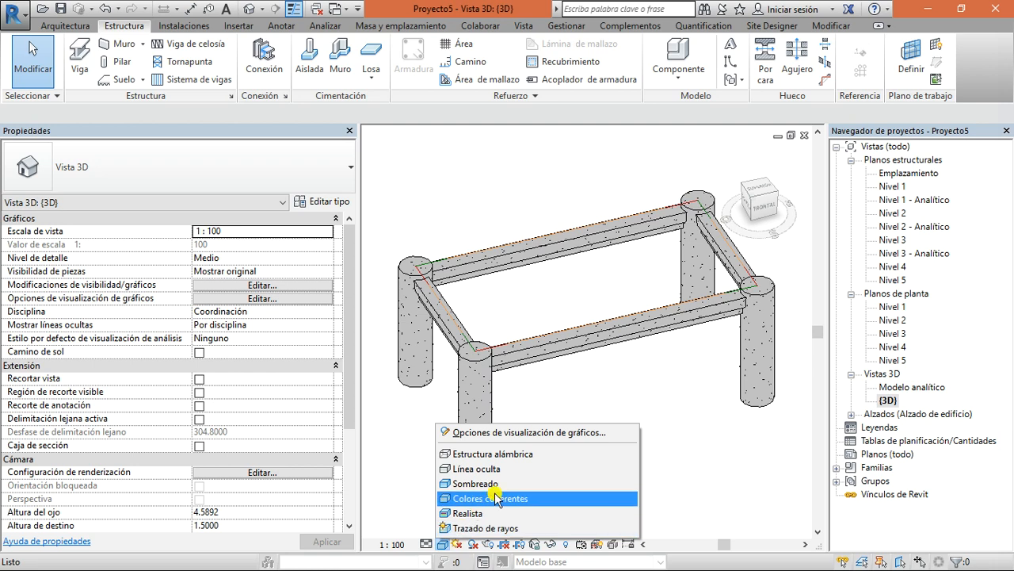
click(557, 454)
scroll(668, 346, up, 2)
mouse_move(745, 207)
mouse_down()
mouse_move(664, 174)
mouse_move(655, 185)
mouse_up()
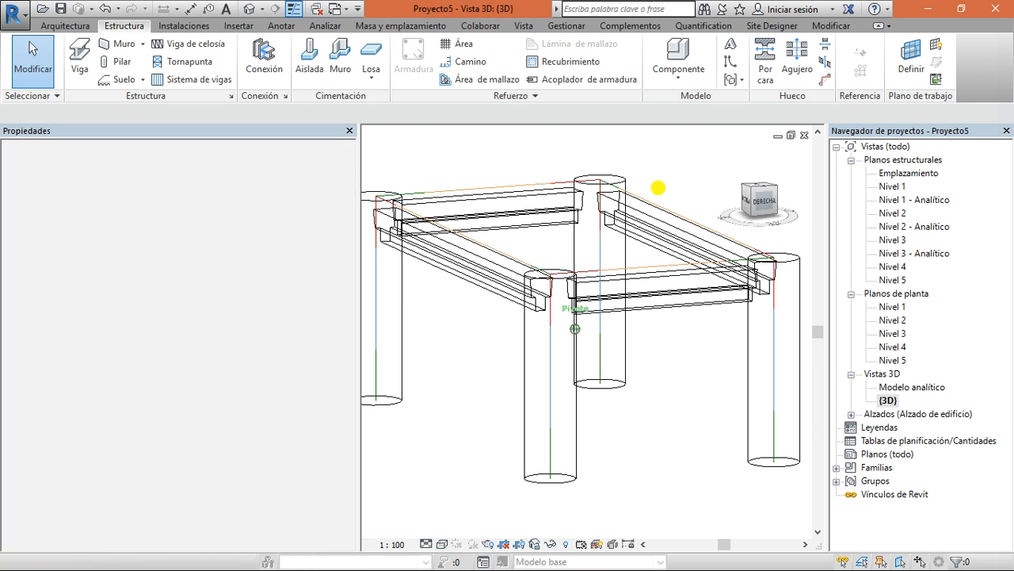
Select the short beam on the frame's right side and its front column, and inspect their joint up close
click(628, 301)
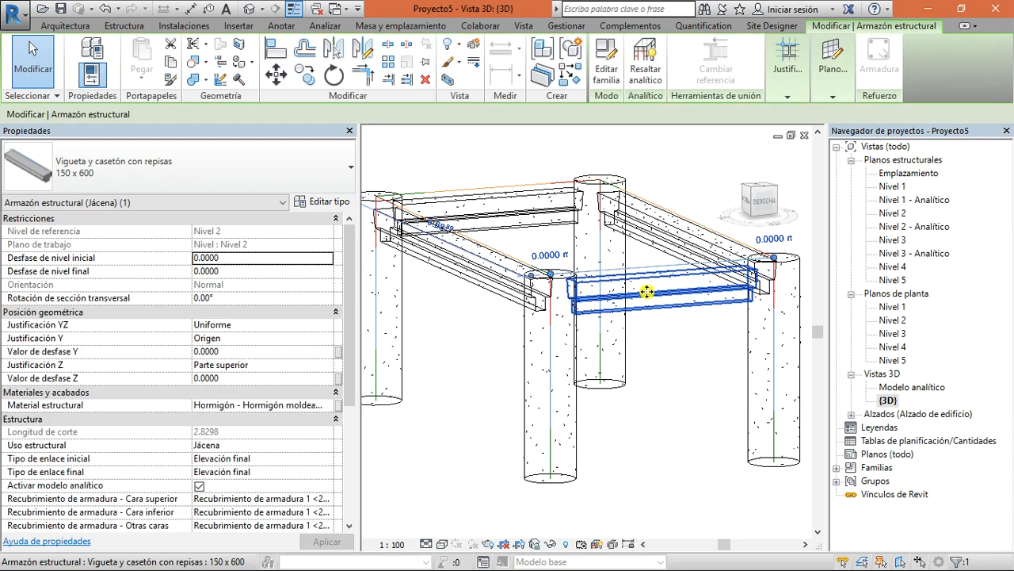
scroll(646, 274, up, 2)
scroll(652, 285, down, 2)
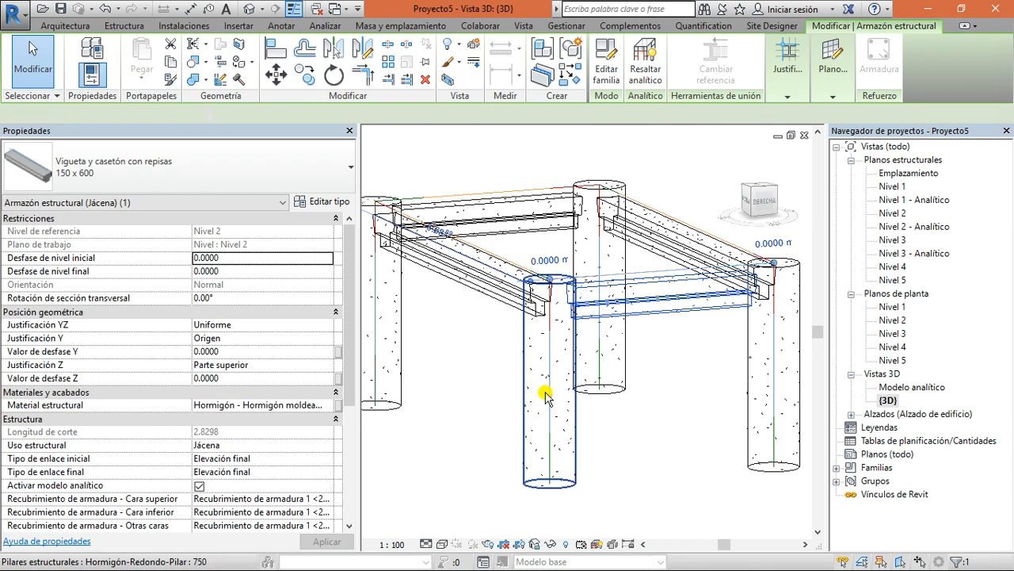
click(546, 346)
scroll(555, 286, up, 4)
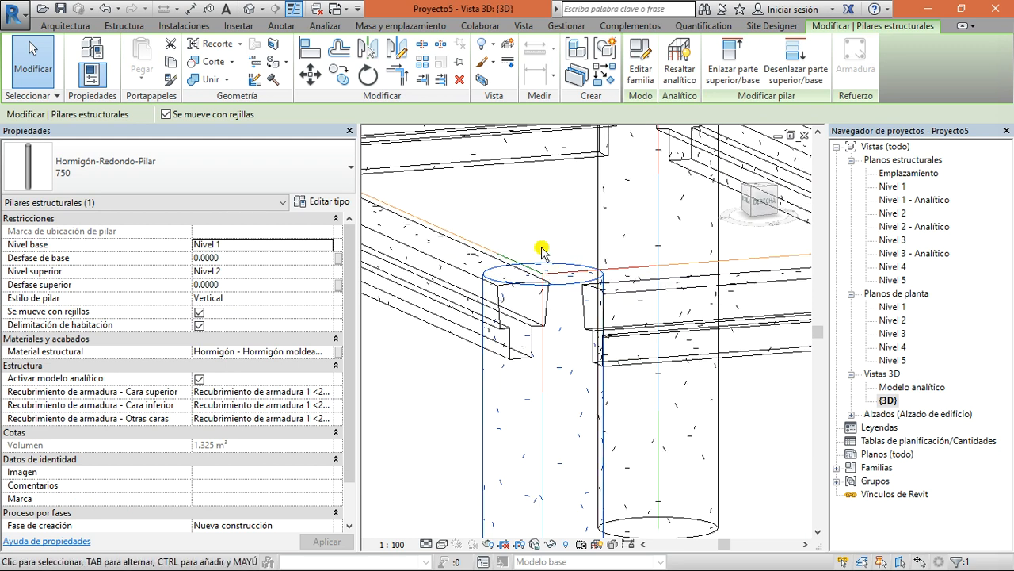
Review the selected round column's instance properties with the whole frame in sight, and clear the selection
scroll(428, 267, down, 4)
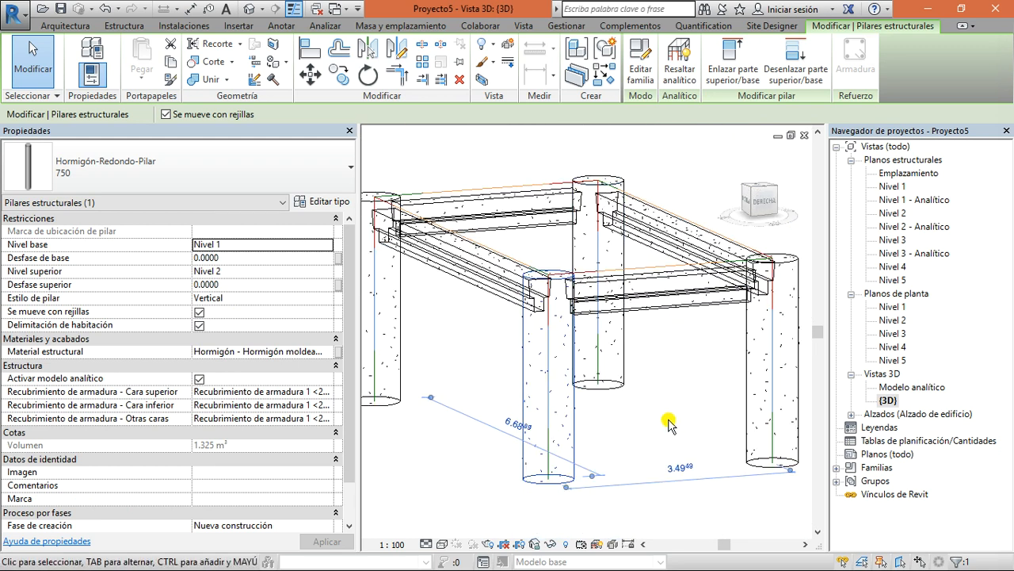
scroll(242, 400, down, 2)
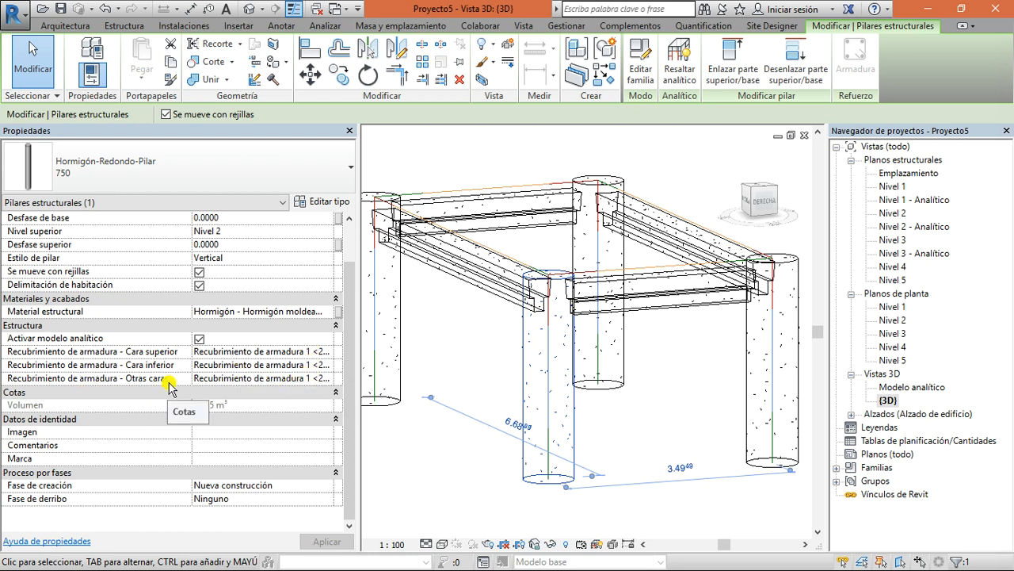
scroll(277, 408, up, 2)
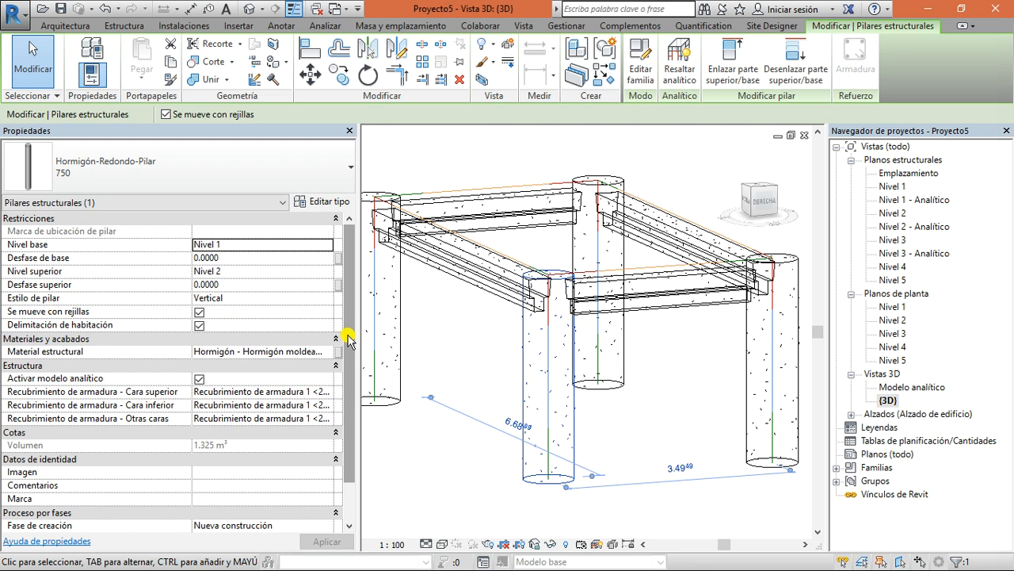
click(661, 425)
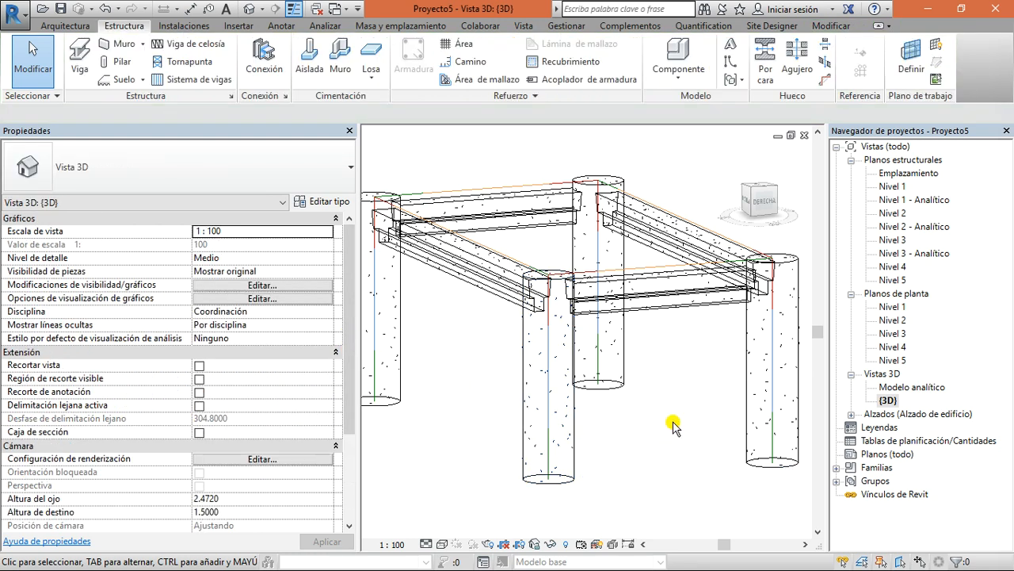
Select the short beam on the frame's right side and turn the frame to see it obliquely from above
click(689, 289)
scroll(674, 262, up, 6)
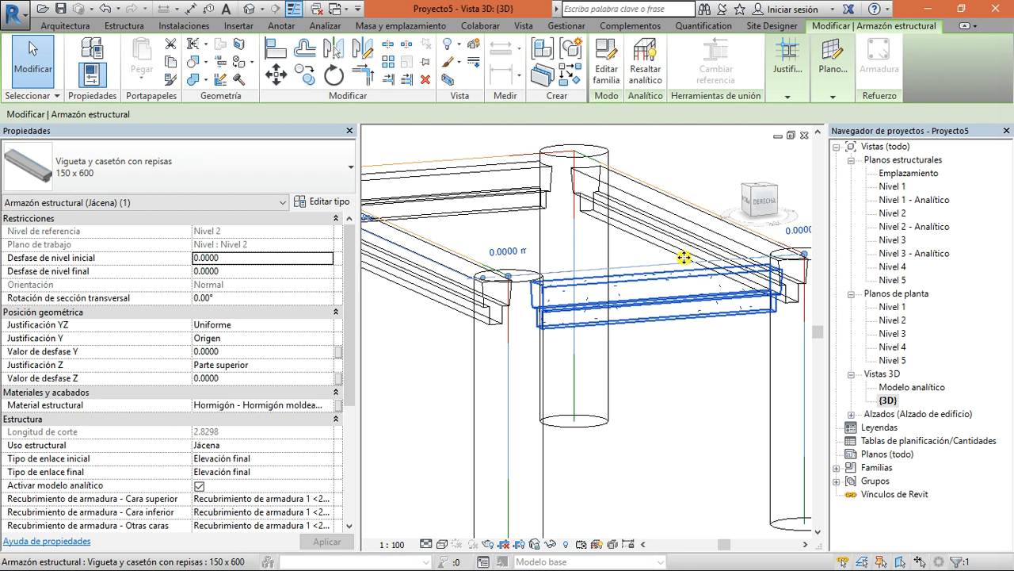
scroll(623, 300, down, 4)
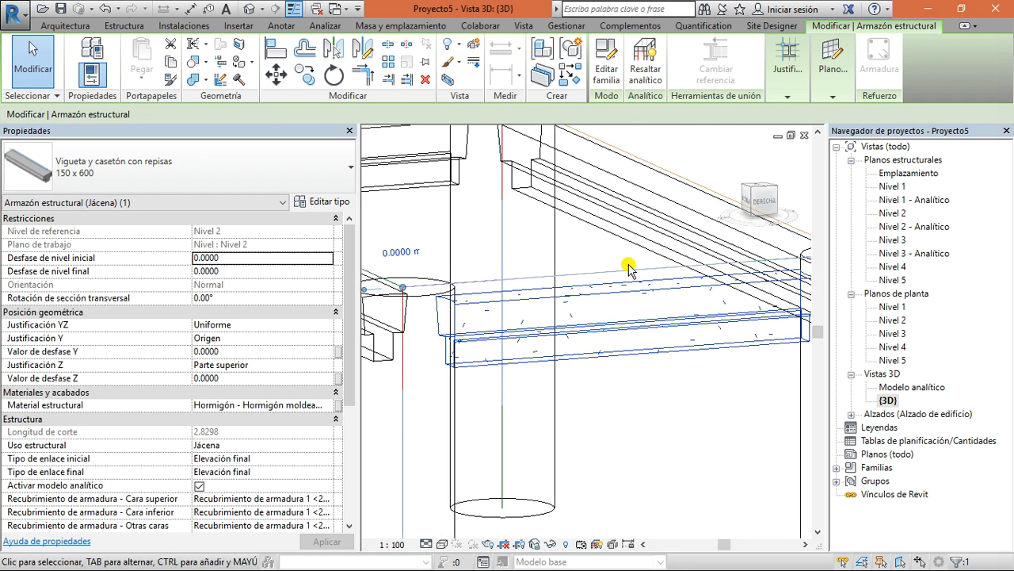
click(761, 200)
drag(762, 201, 393, 258)
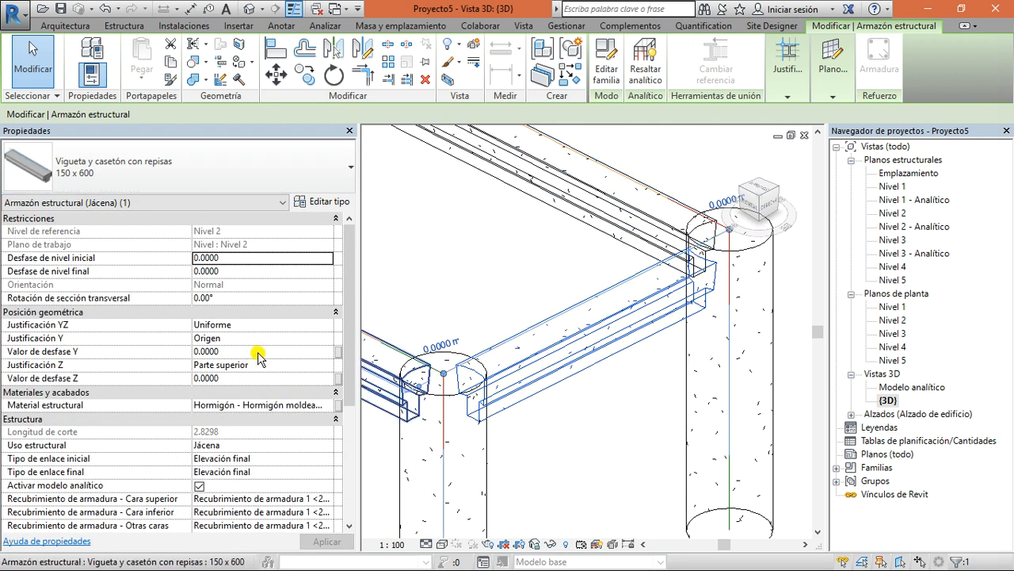
Review the short beam's constraints, geometric position, material, structure and dimension properties
scroll(258, 356, down, 1)
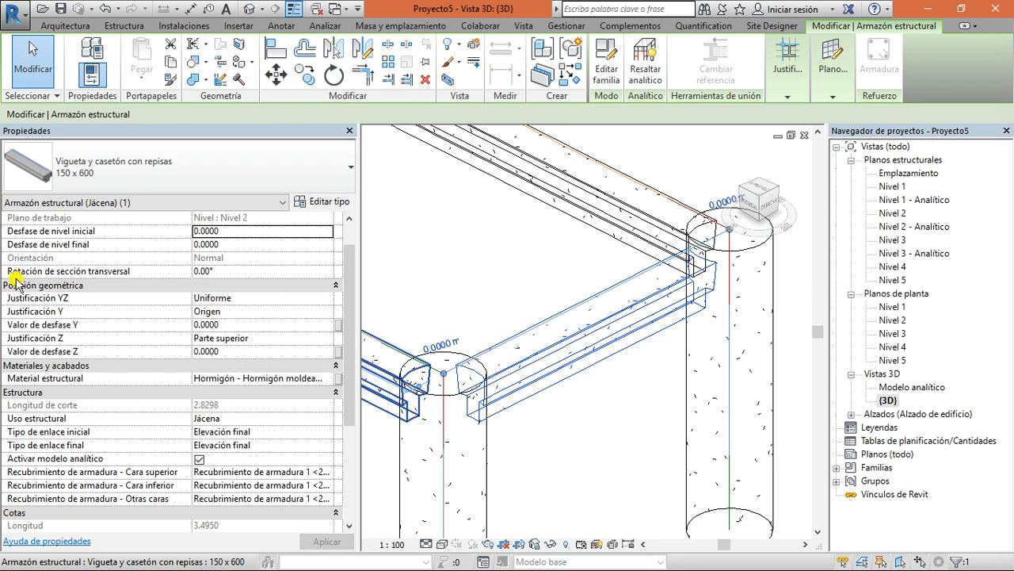
scroll(16, 283, up, 1)
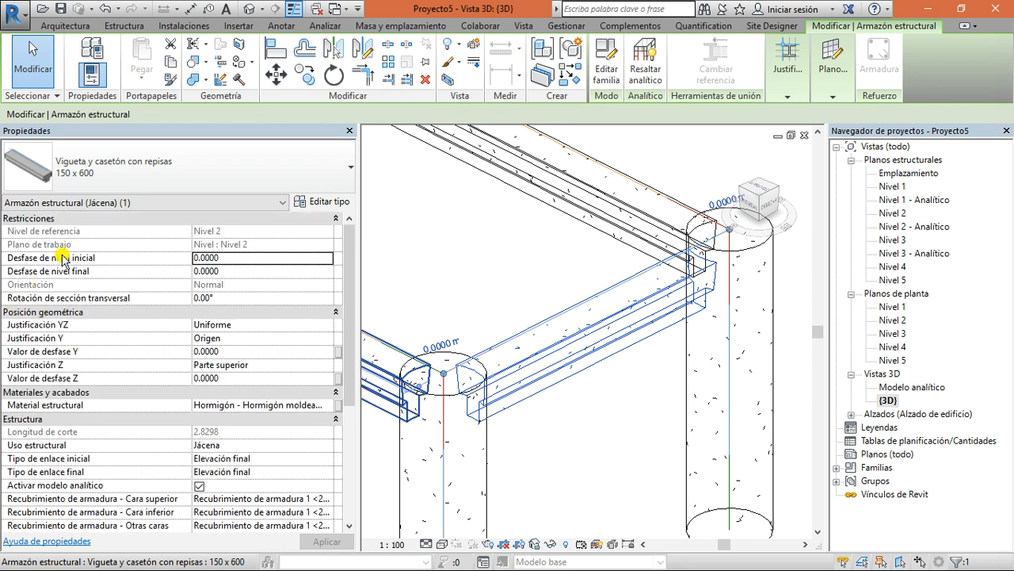
scroll(228, 338, down, 1)
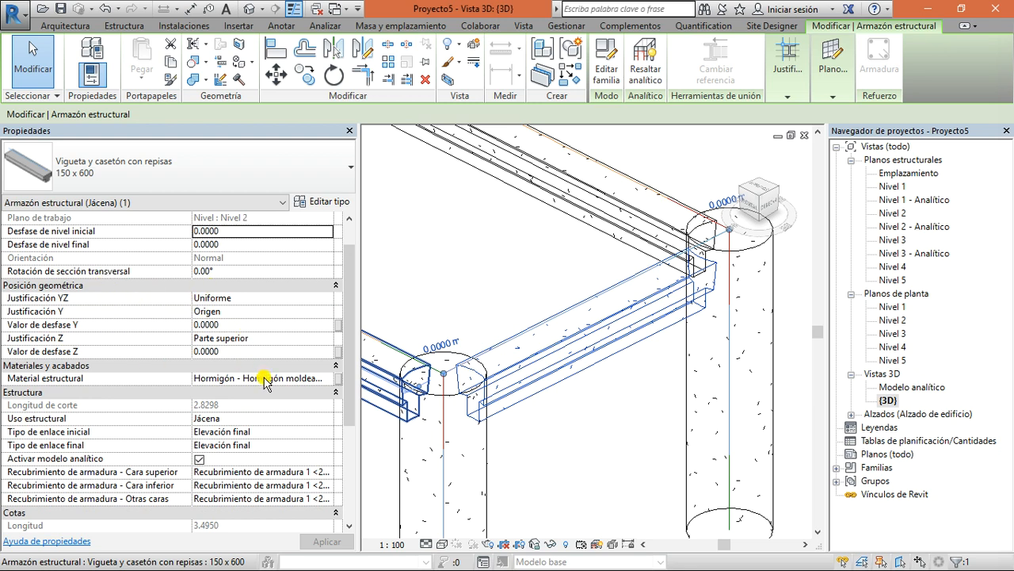
scroll(265, 380, down, 2)
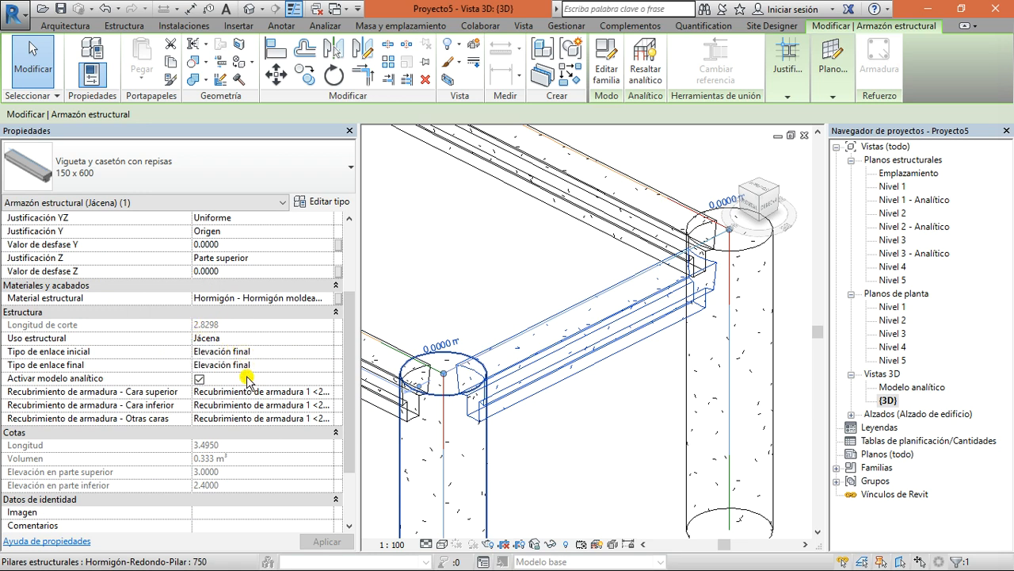
scroll(247, 380, down, 2)
scroll(264, 378, up, 4)
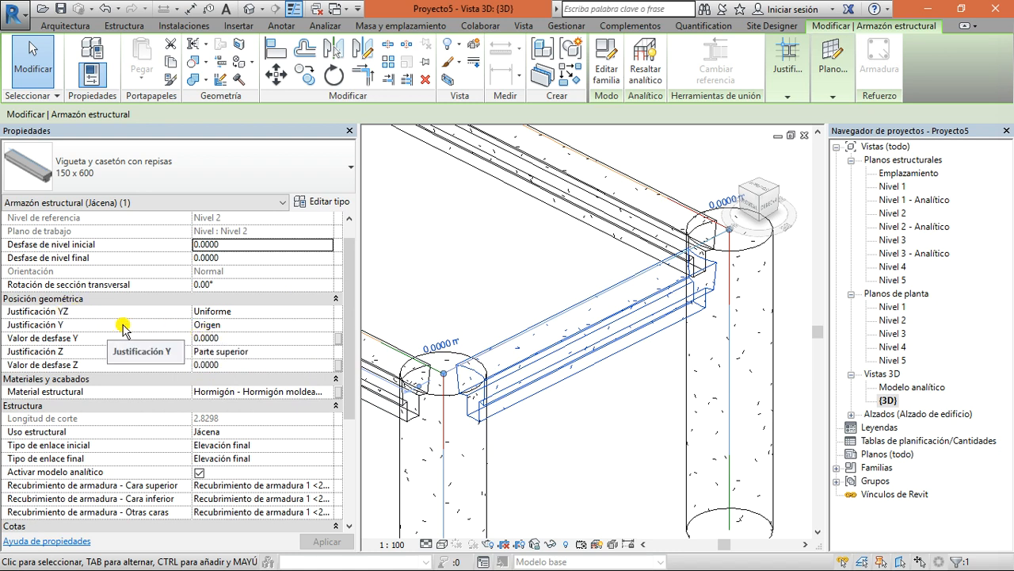
Set the short beam's Justificación Z to Centro and examine its joint with the columns up close
click(328, 353)
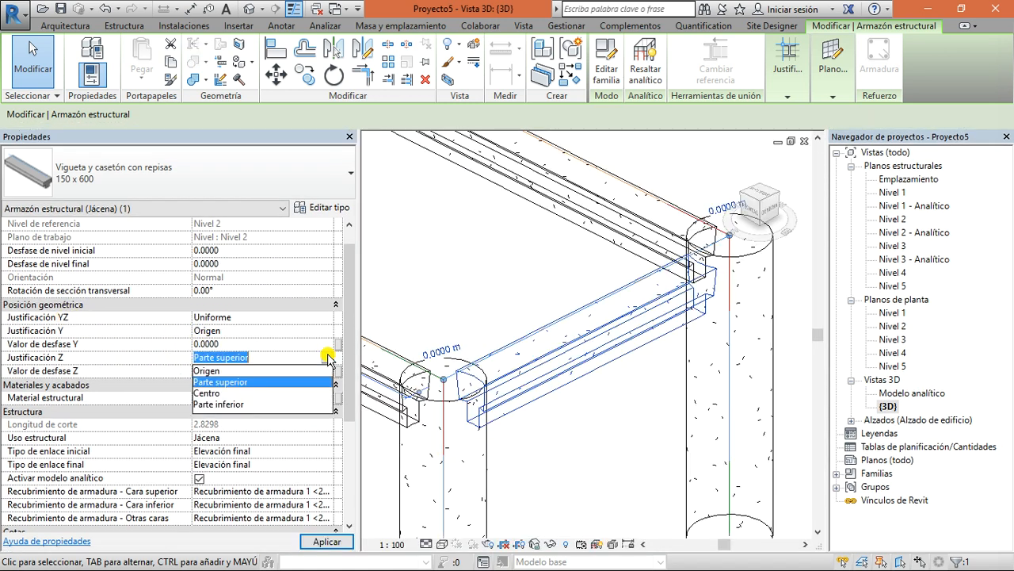
click(229, 392)
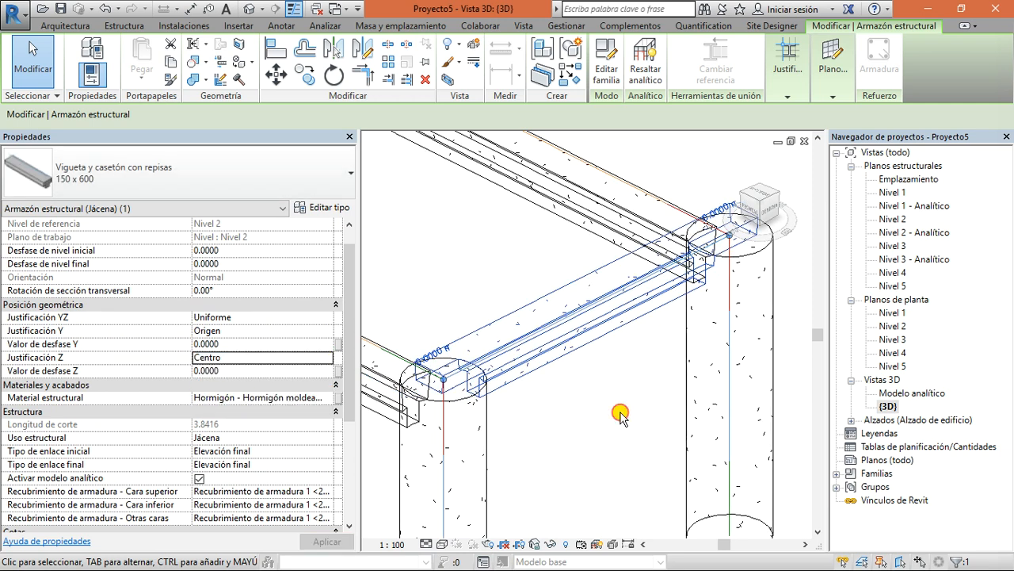
key(Escape)
mouse_move(747, 227)
mouse_down()
mouse_move(769, 219)
mouse_move(741, 224)
mouse_up()
click(741, 225)
scroll(559, 249, up, 5)
drag(750, 205, 731, 293)
click(731, 293)
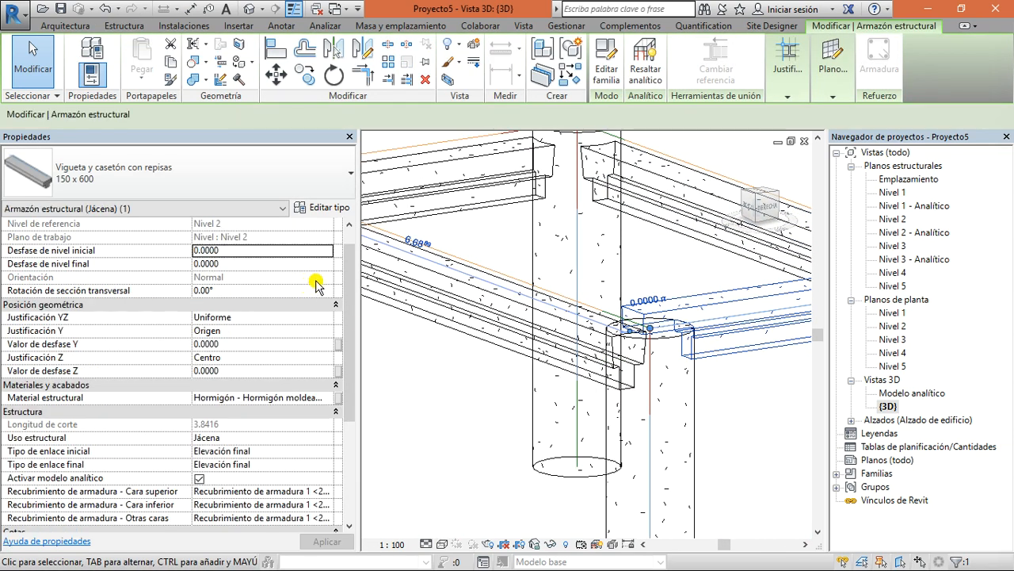
Set the short beam's Justificación Z to Parte superior and view the frame from directly above
click(327, 358)
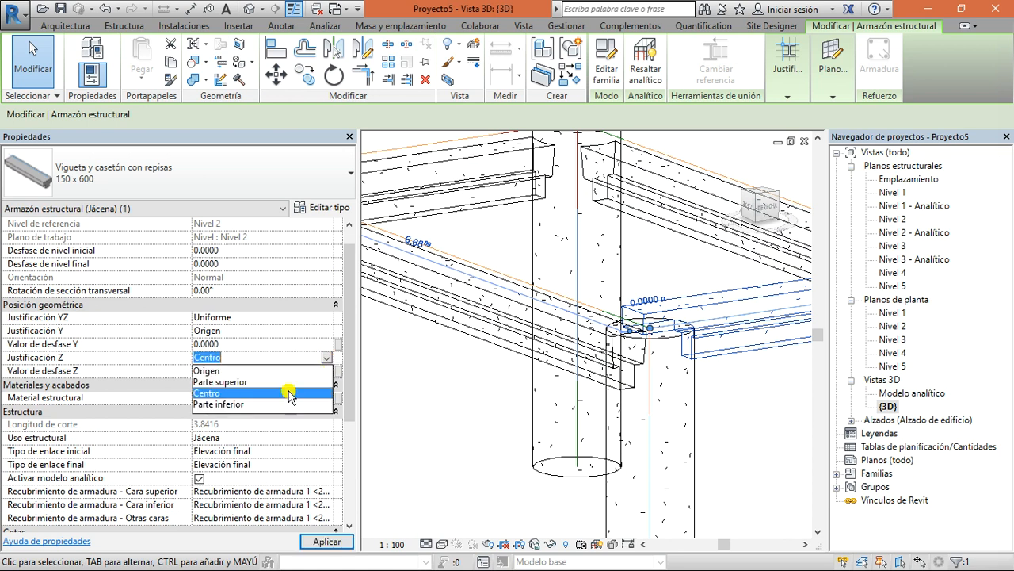
click(274, 382)
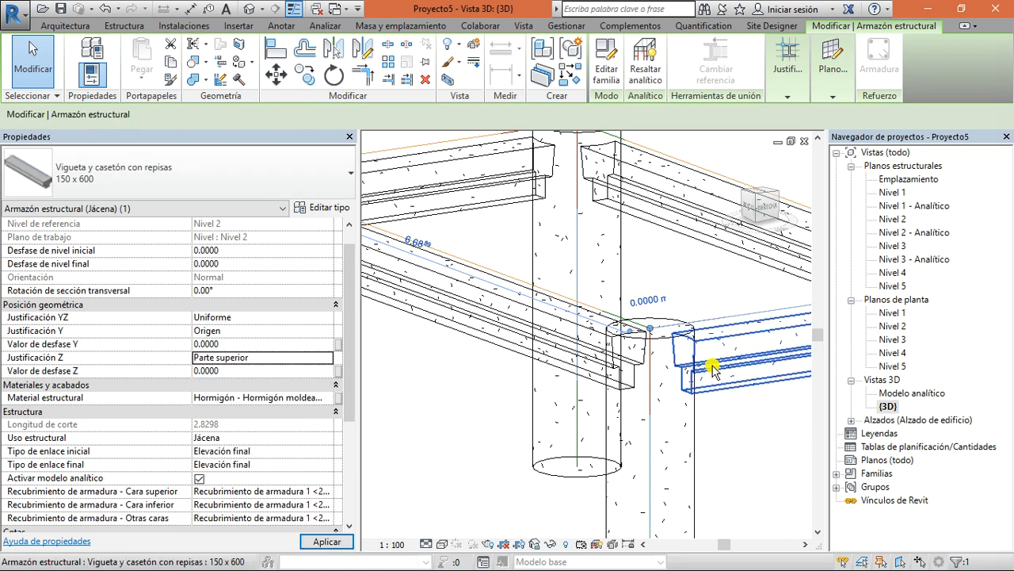
click(749, 206)
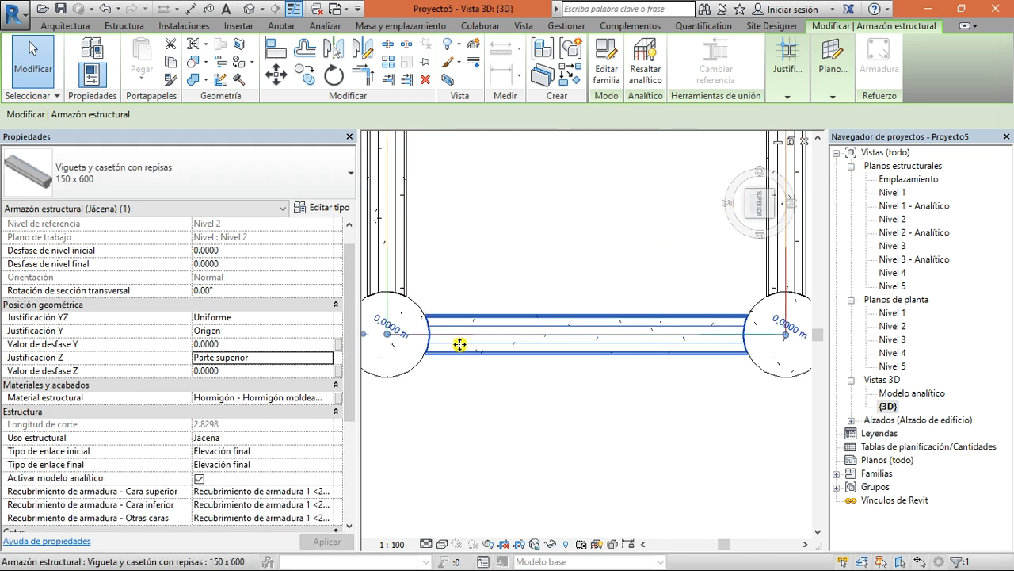
Set the short beam's Justificación Y to Centro
click(308, 331)
click(308, 331)
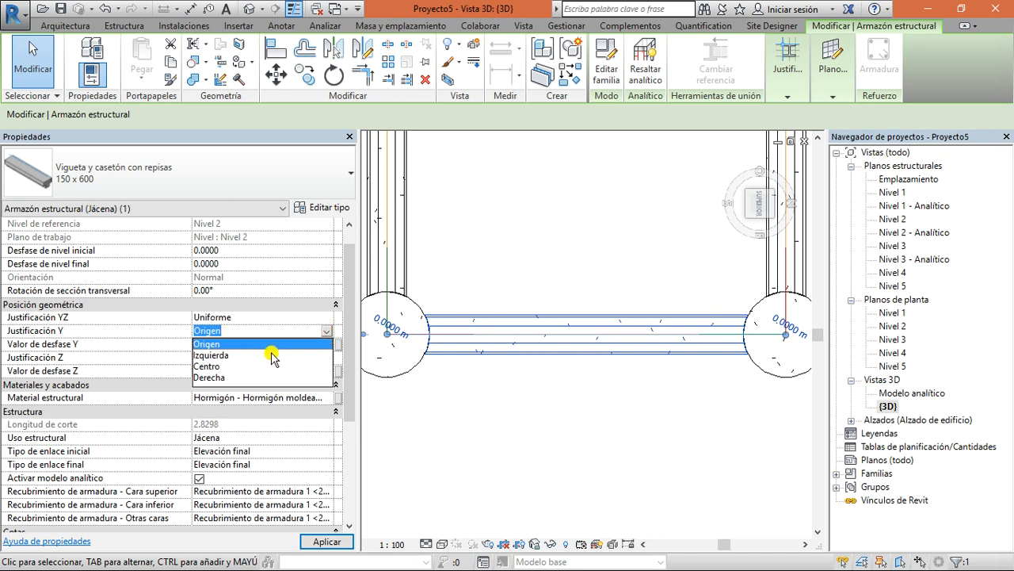
click(237, 366)
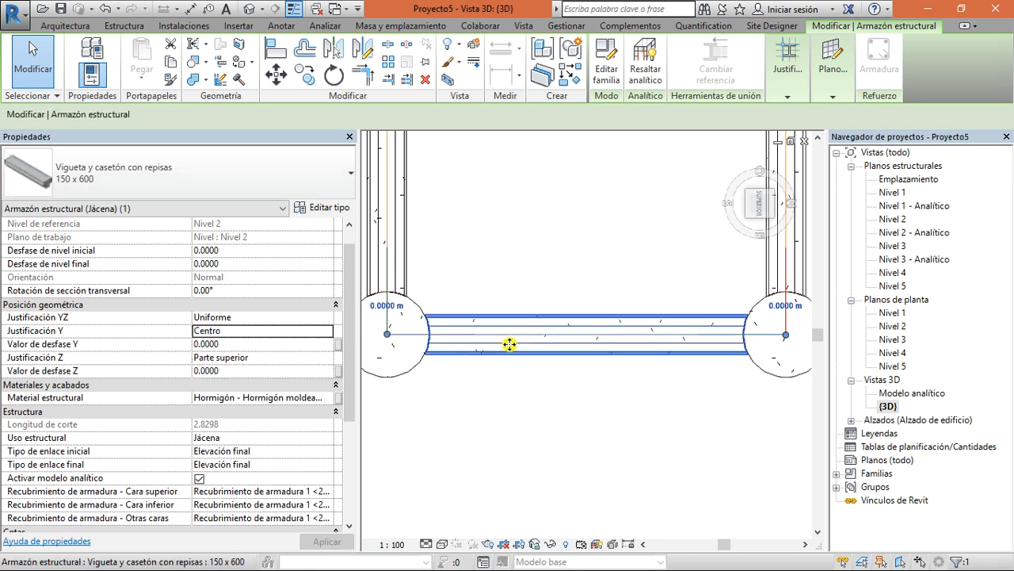
Set the short beam's Justificación Y to Izquierda and examine its offset from an oblique angle and from above
click(326, 333)
click(317, 357)
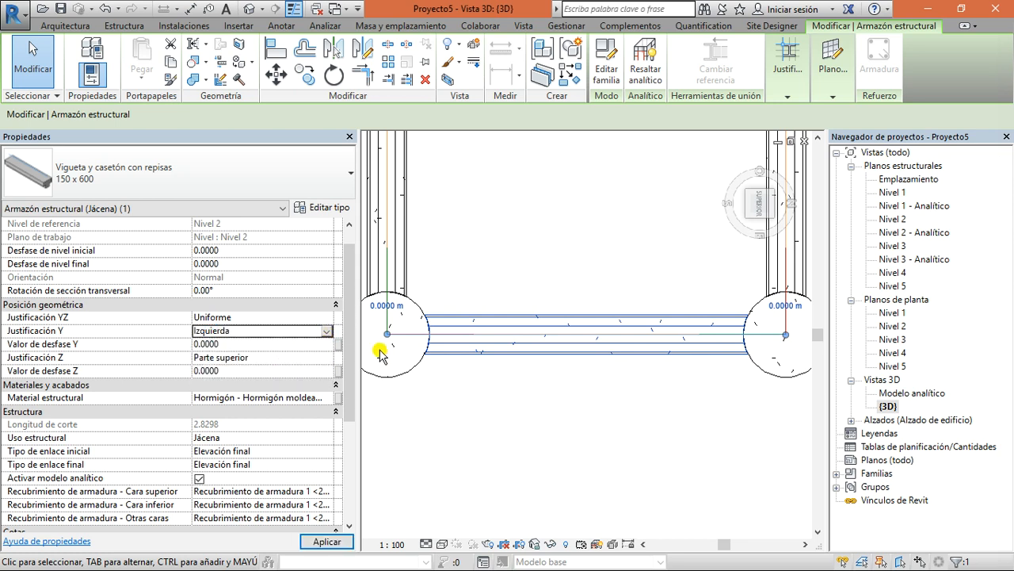
scroll(582, 324, up, 3)
mouse_move(763, 219)
mouse_down()
mouse_move(794, 181)
mouse_move(652, 415)
mouse_up()
click(652, 414)
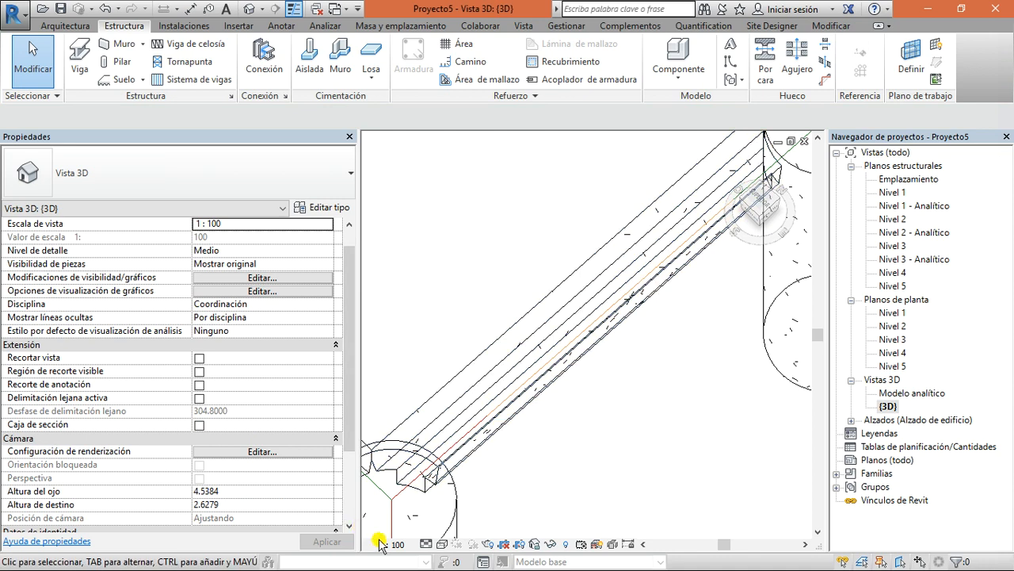
drag(762, 208, 675, 267)
click(759, 205)
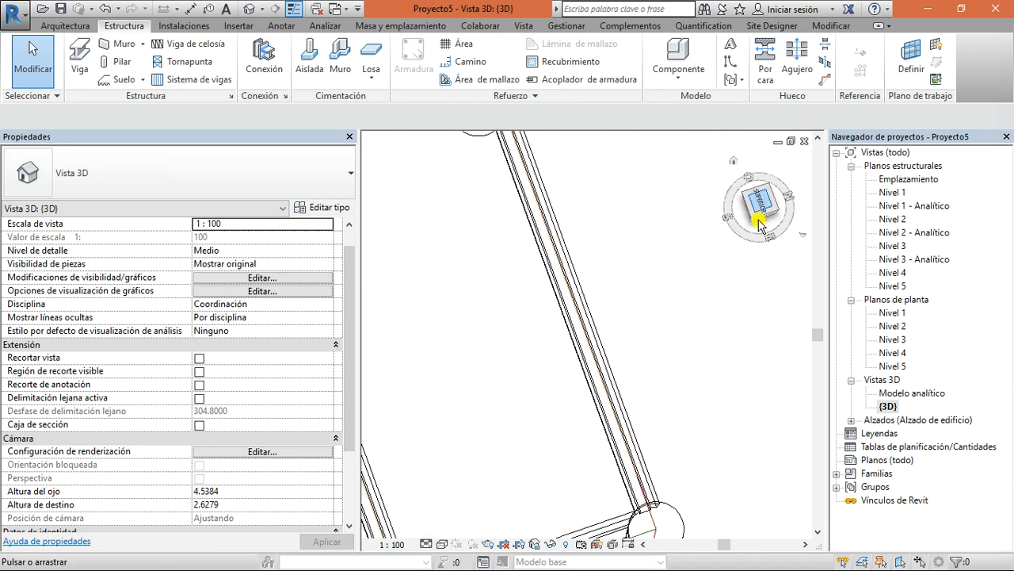
scroll(657, 478, up, 3)
middle_drag(602, 474, 657, 333)
scroll(656, 332, up, 1)
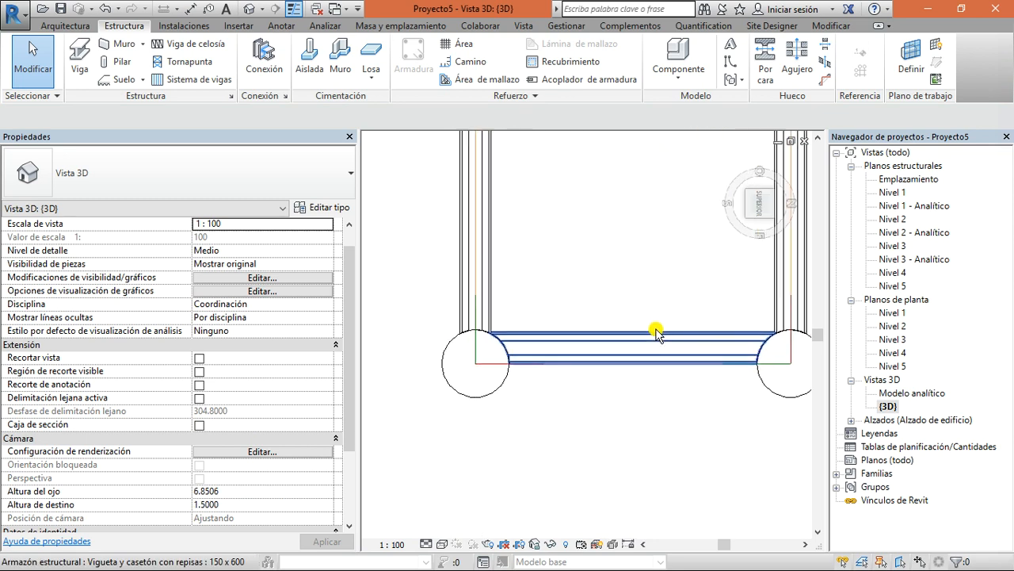
Select the short beam again, try Centro for its Justificación Y, and set it back to Origen
click(656, 333)
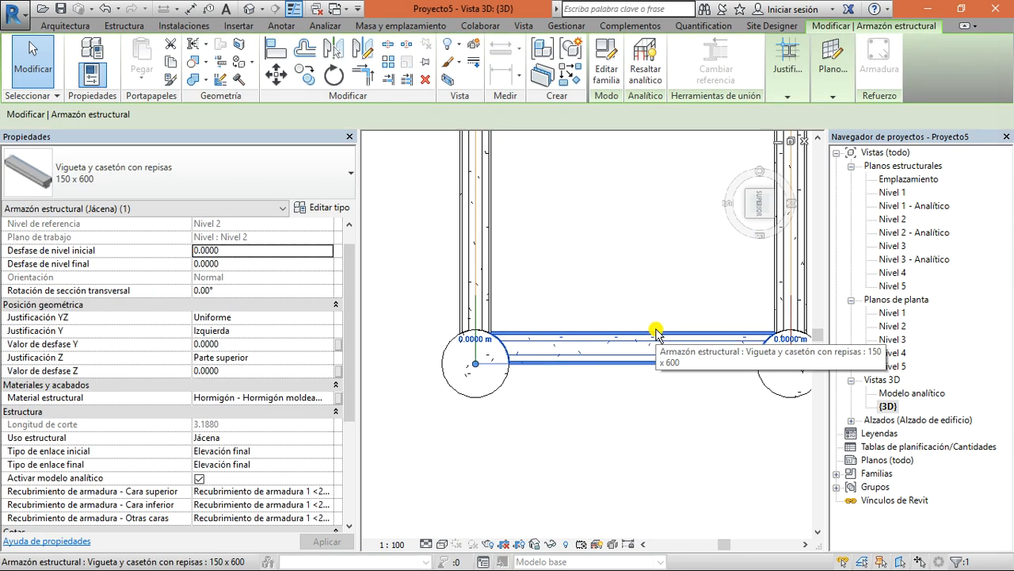
click(334, 335)
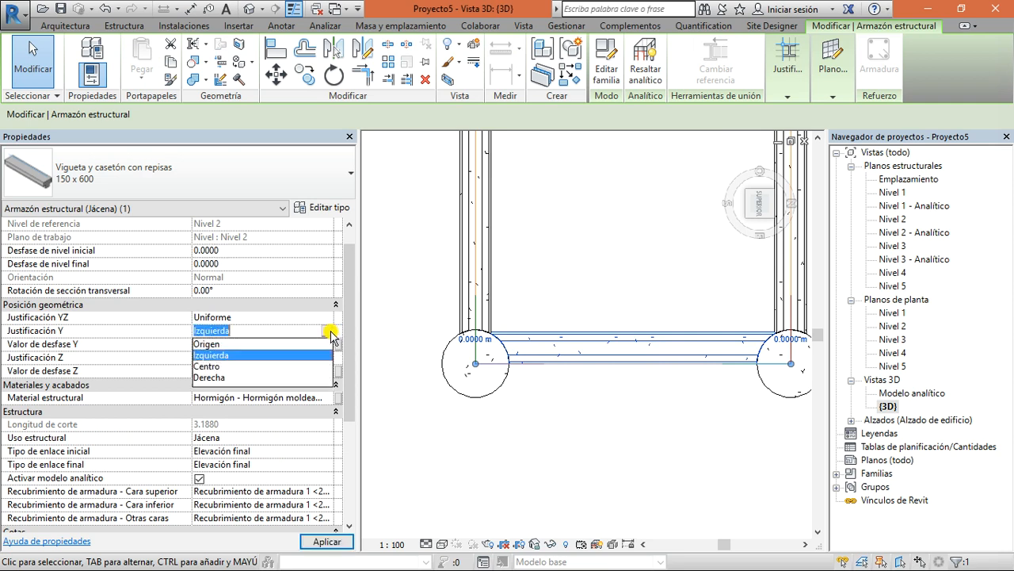
click(212, 367)
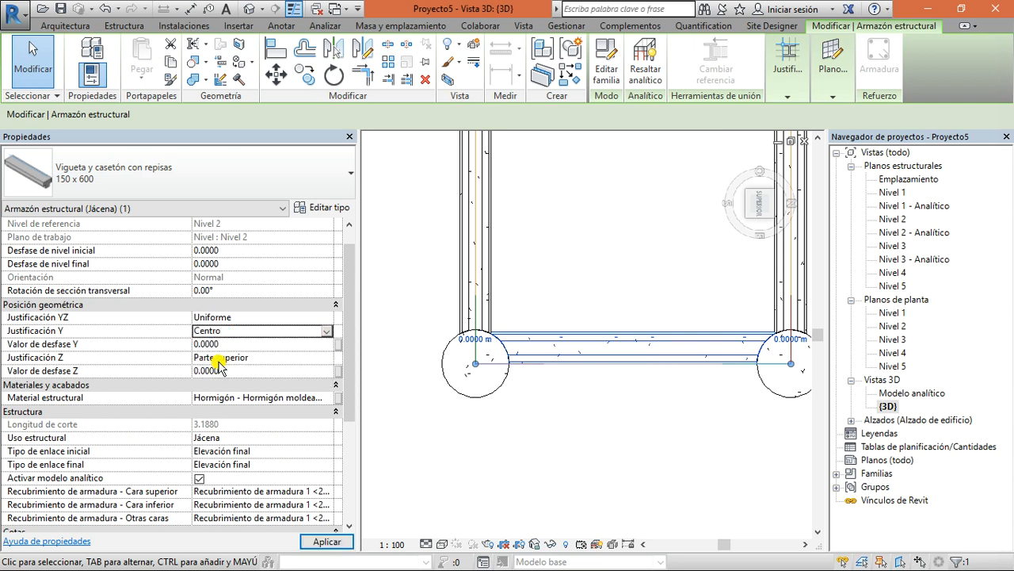
click(328, 331)
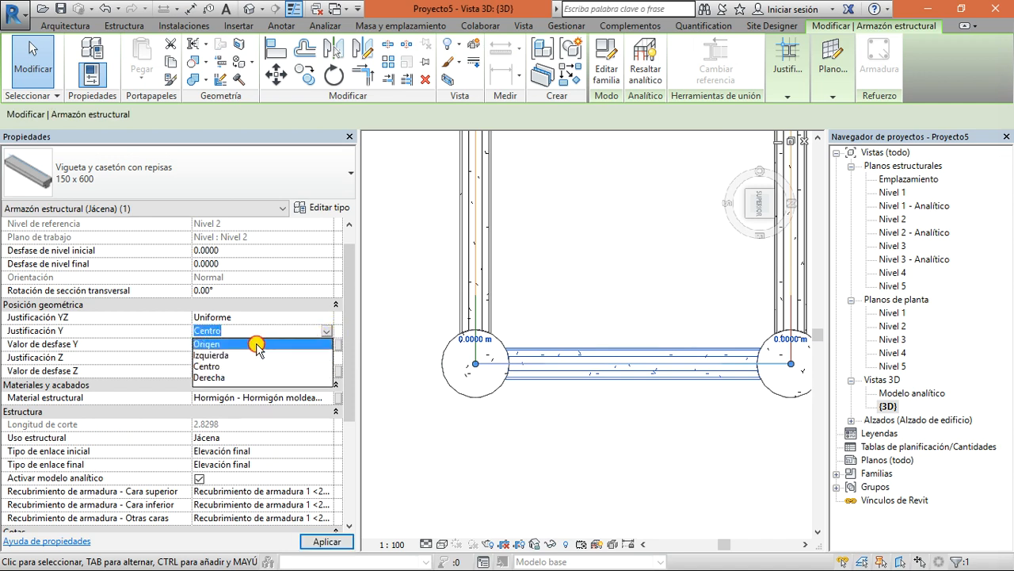
click(261, 342)
Turn the frame to an oblique view and open the short beam's options for selecting all its instances
scroll(600, 444, down, 2)
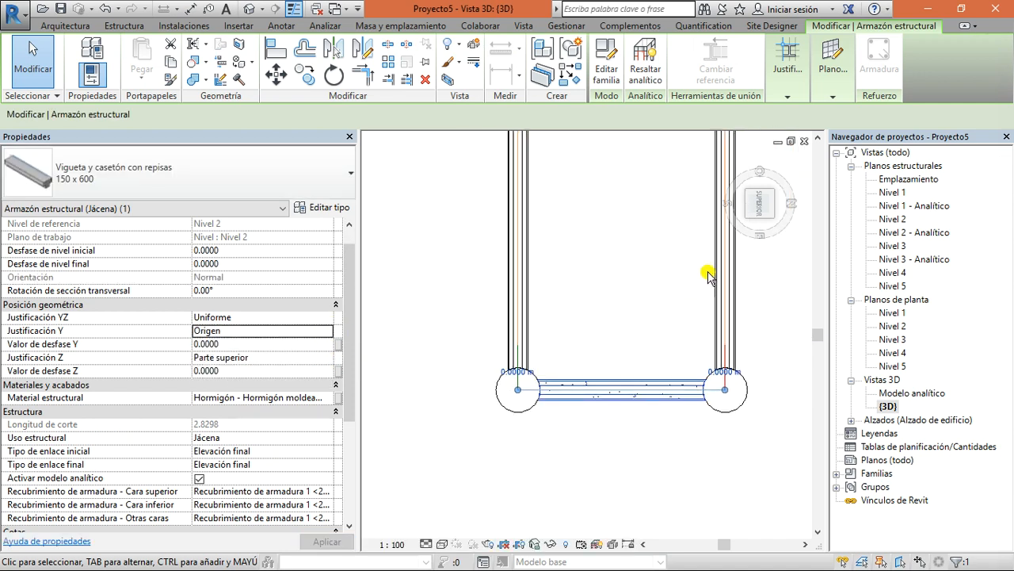
drag(763, 207, 366, 137)
right_click(613, 382)
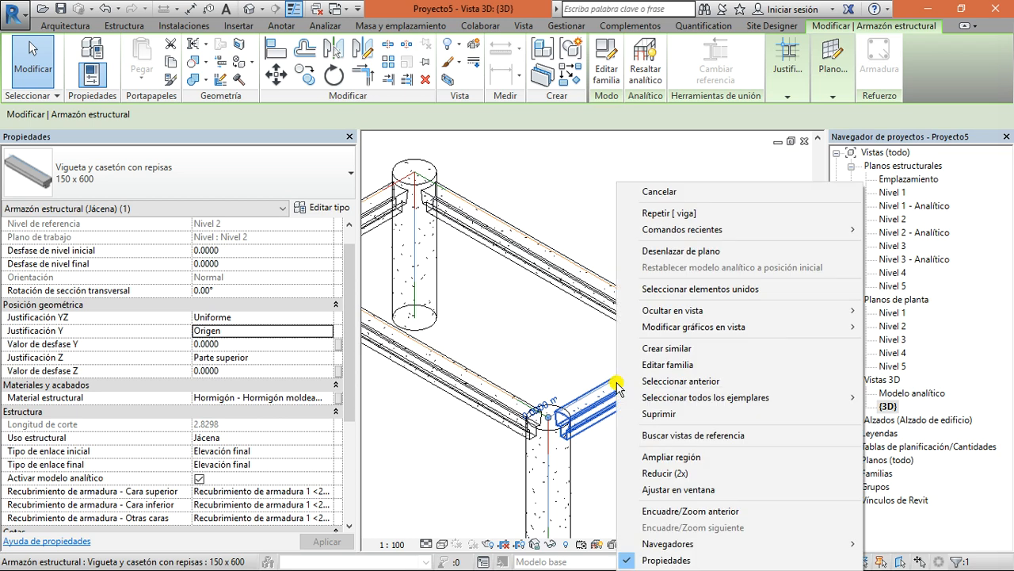
mouse_move(726, 398)
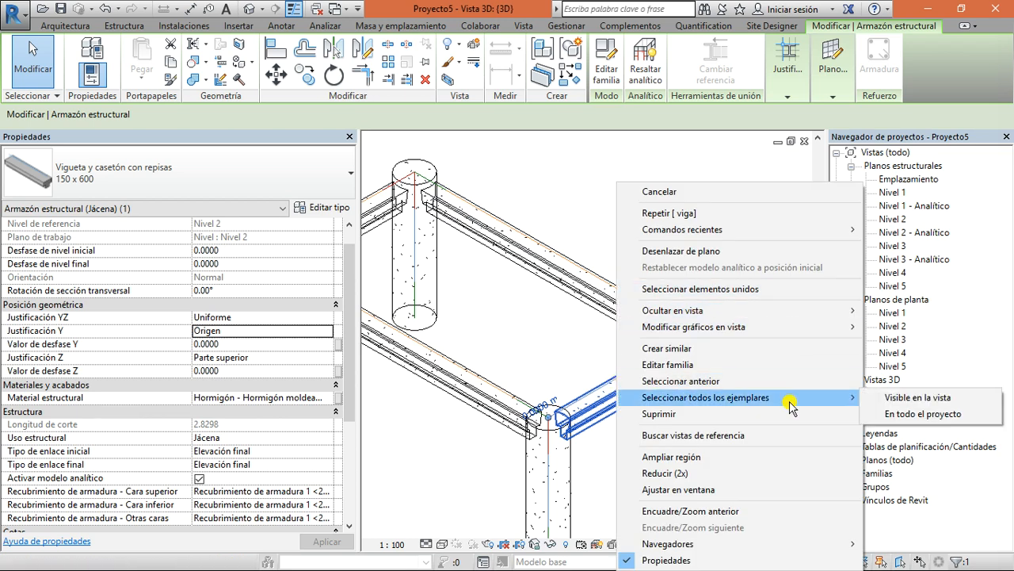
Select all instances of the 150 x 600 beam in the whole project and set their Z justification to Origen
click(873, 413)
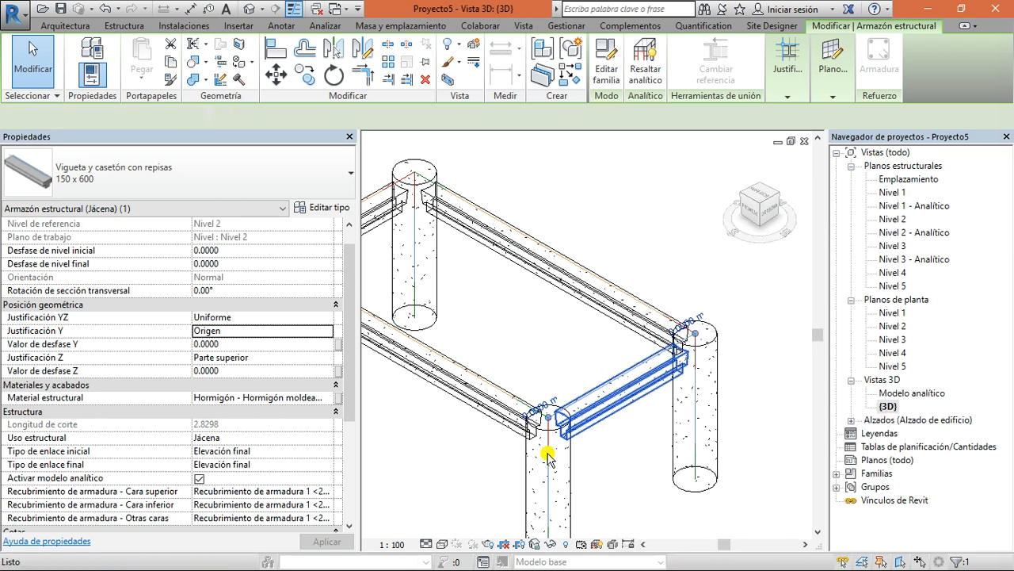
click(325, 360)
click(326, 358)
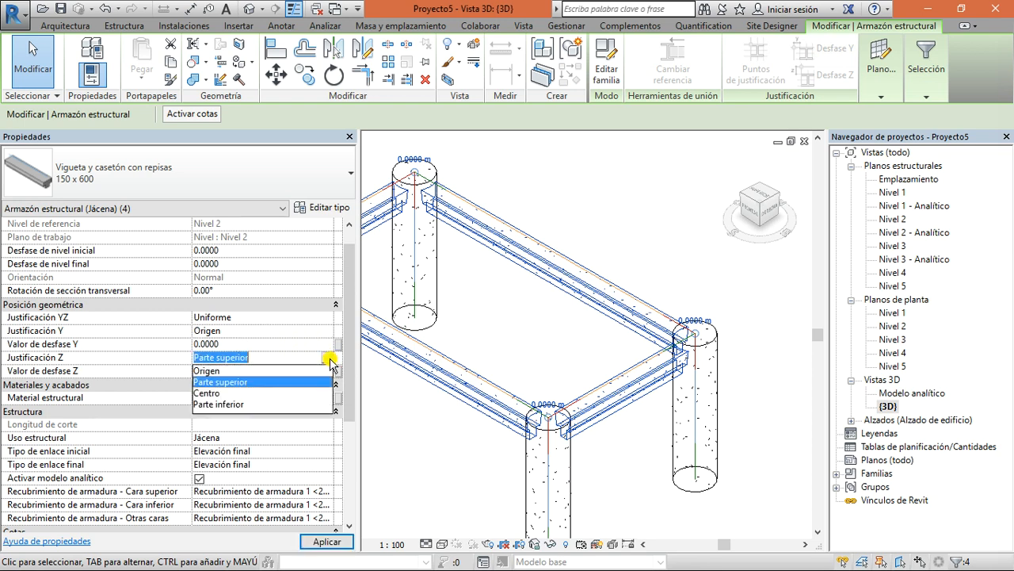
click(218, 372)
click(620, 456)
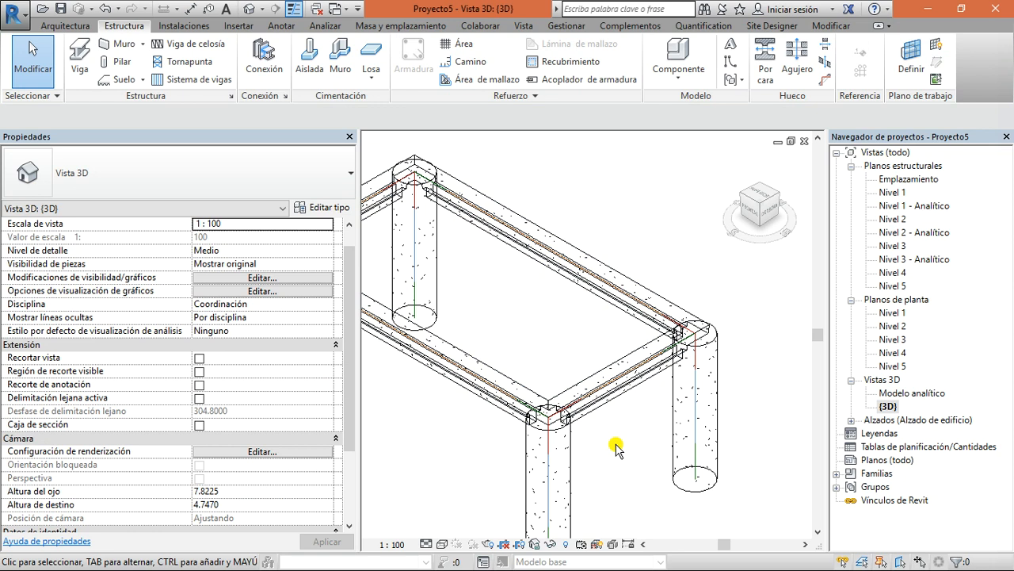
Set the 3D view's visual style to Colores coherentes and inspect the beam and column frame from an isometric angle
click(767, 212)
drag(675, 185, 707, 216)
click(442, 545)
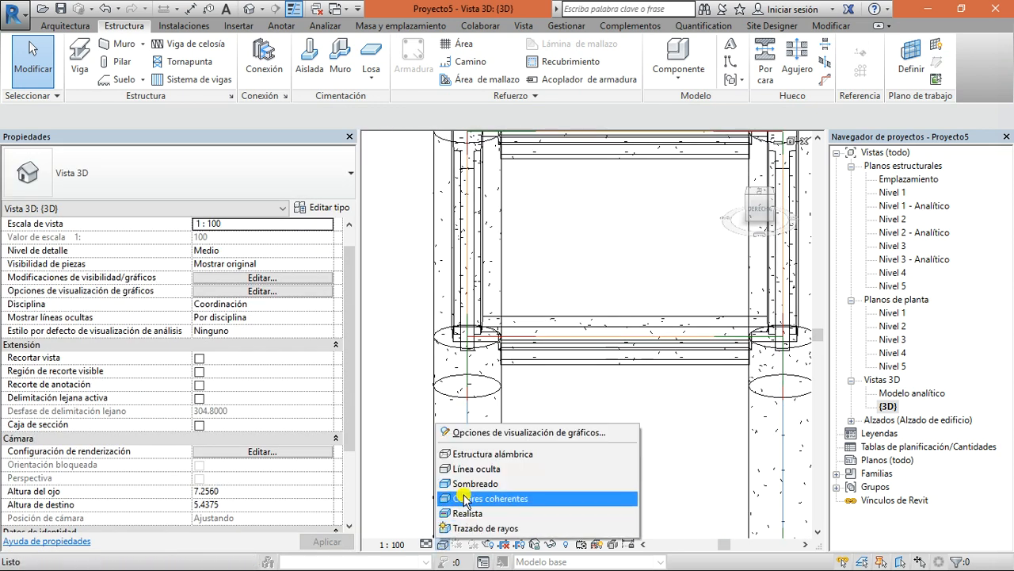
click(465, 498)
scroll(604, 432, down, 2)
mouse_move(762, 208)
mouse_down()
mouse_move(772, 179)
mouse_move(739, 218)
mouse_up()
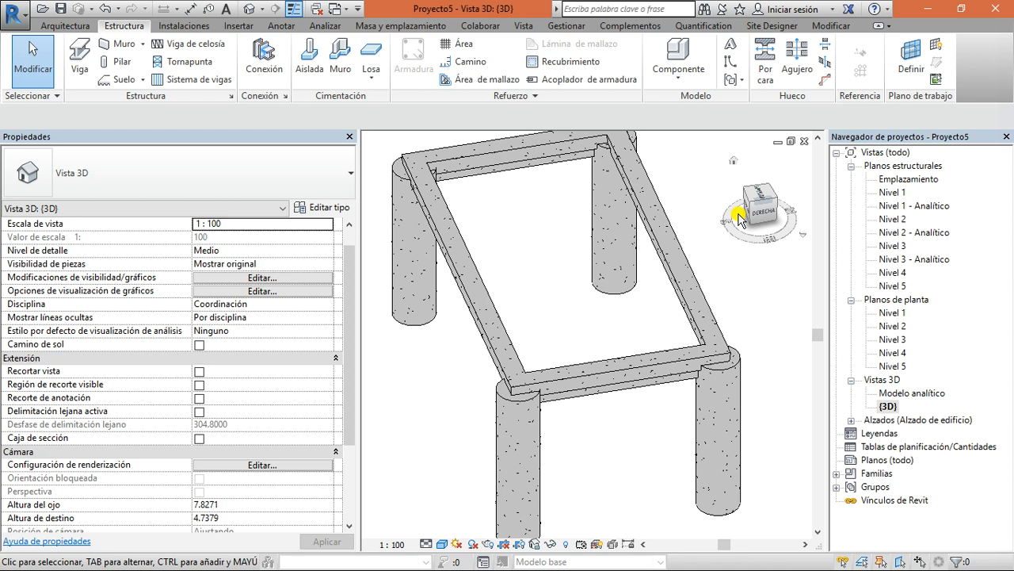
click(759, 212)
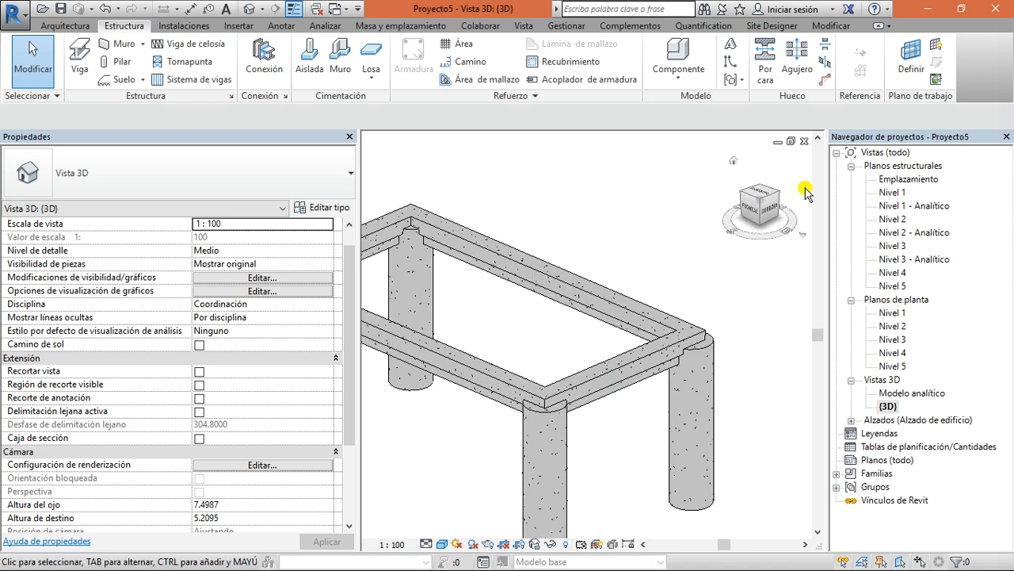
scroll(776, 319, down, 2)
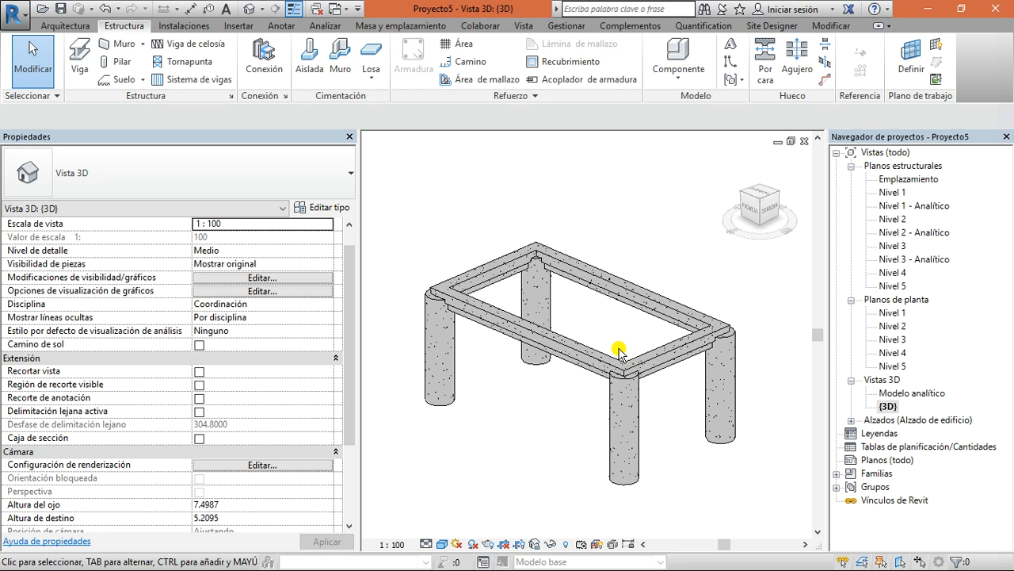
scroll(620, 351, down, 1)
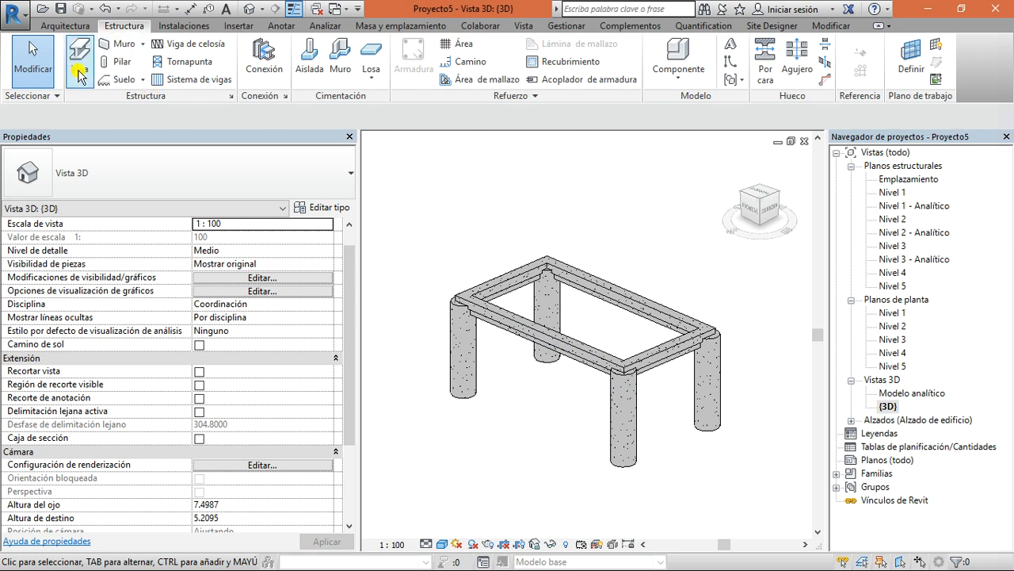
Open the Nivel 1 floor plan
double_click(904, 313)
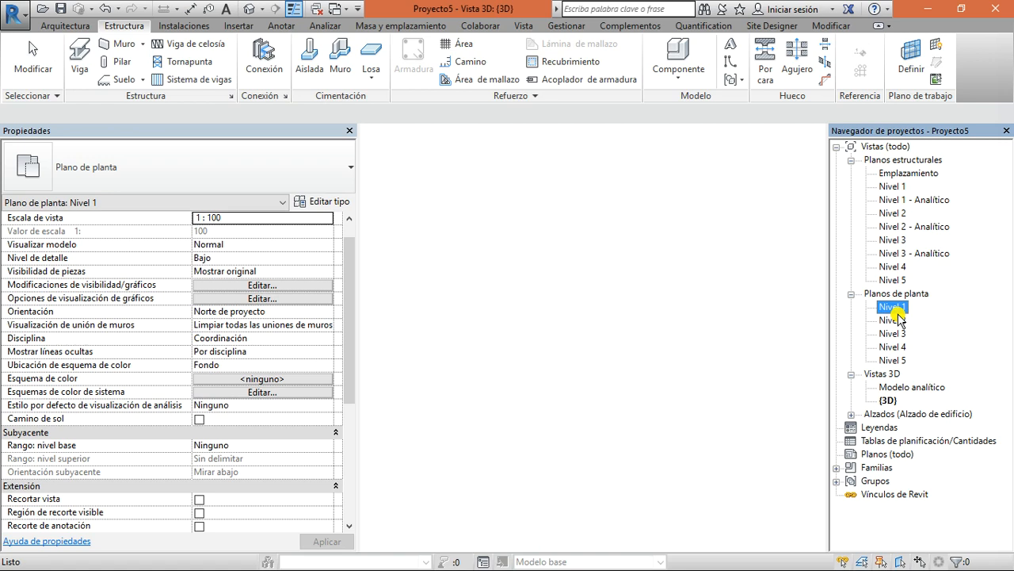
click(145, 43)
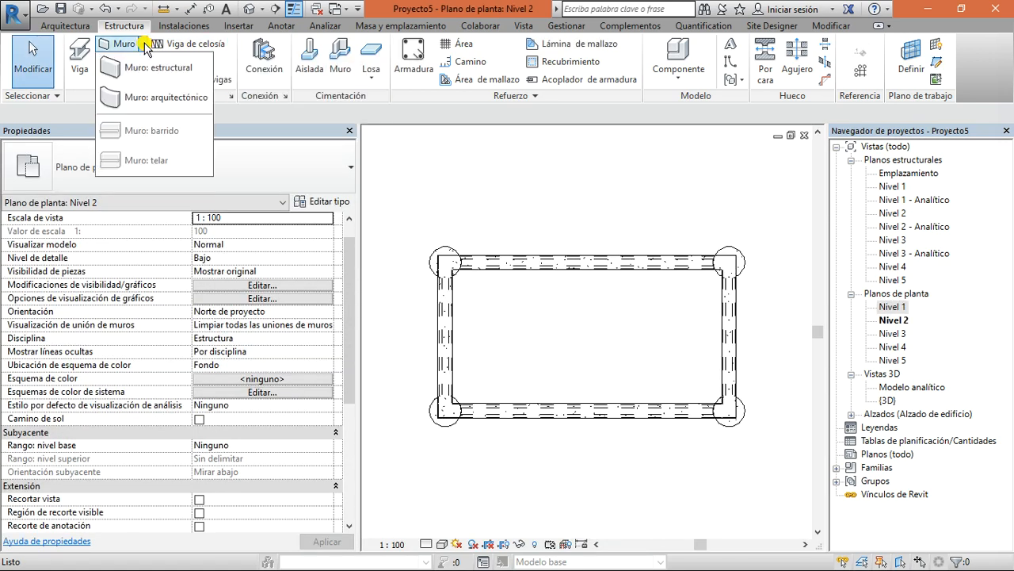
click(897, 309)
double_click(892, 309)
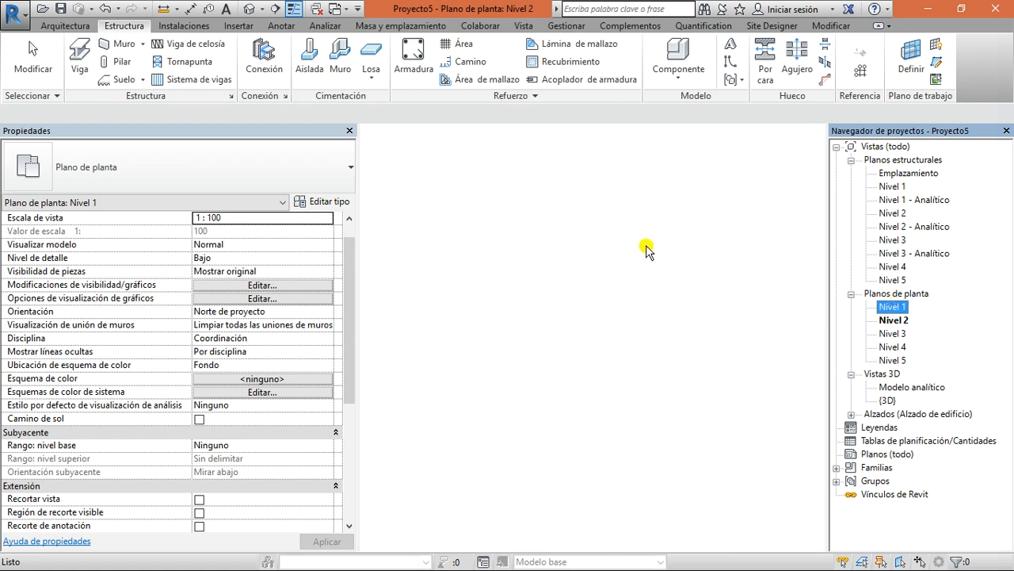
Draw two horizontal Genérico - 200 mm structural walls about 6.69 m long, joining the centres of the upper and lower column pairs
click(141, 49)
click(171, 129)
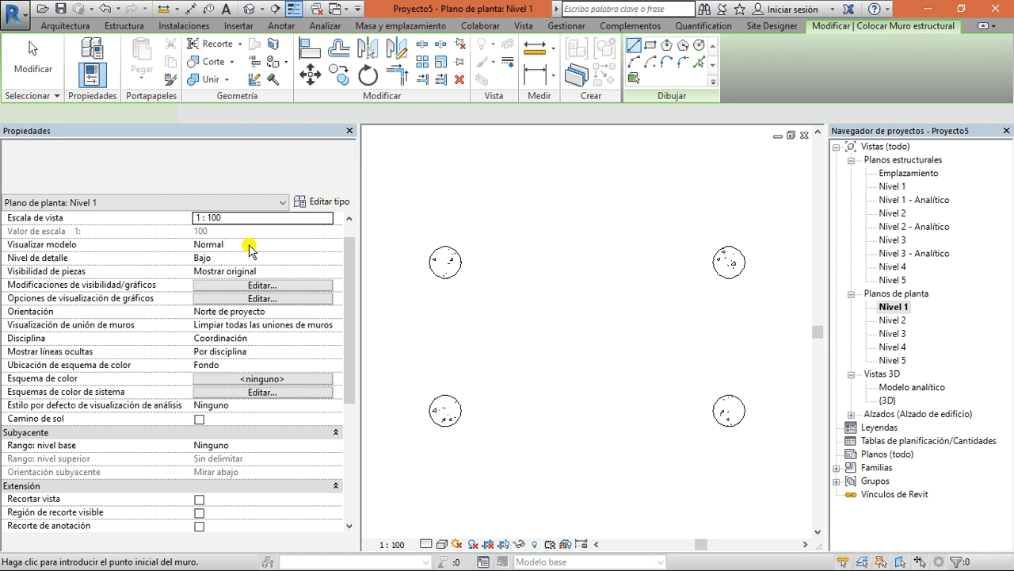
click(446, 262)
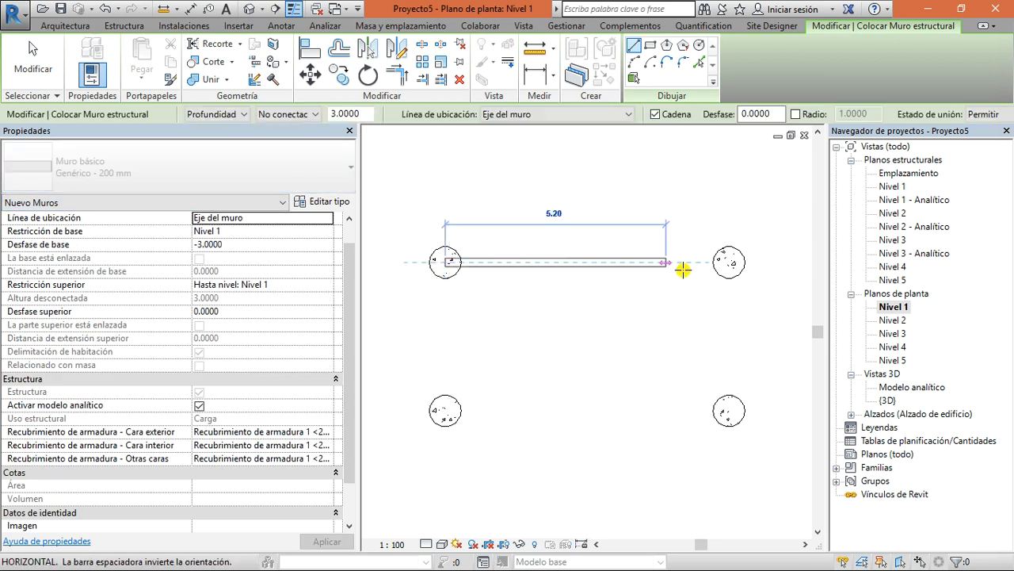
click(727, 262)
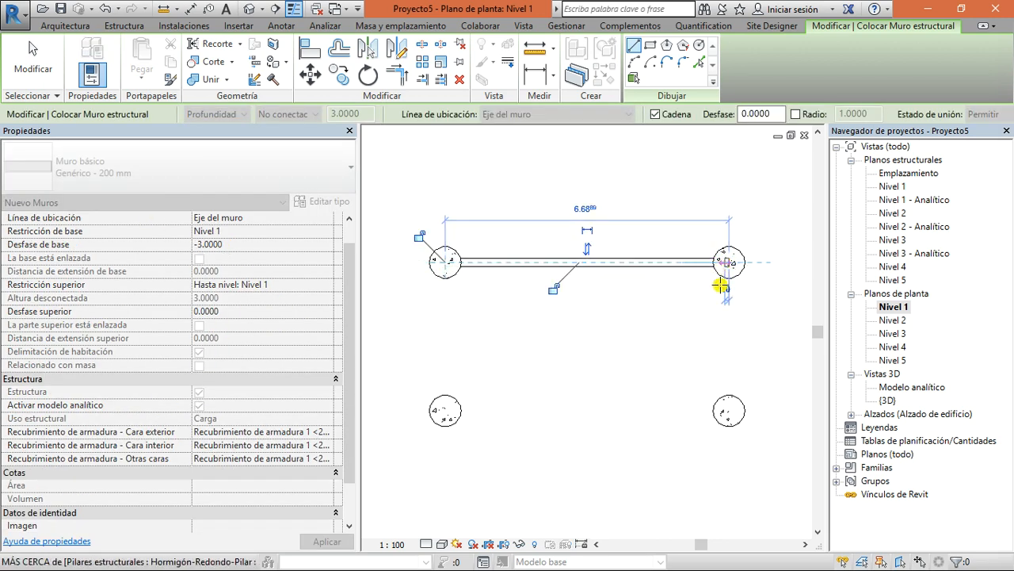
key(Escape)
click(728, 410)
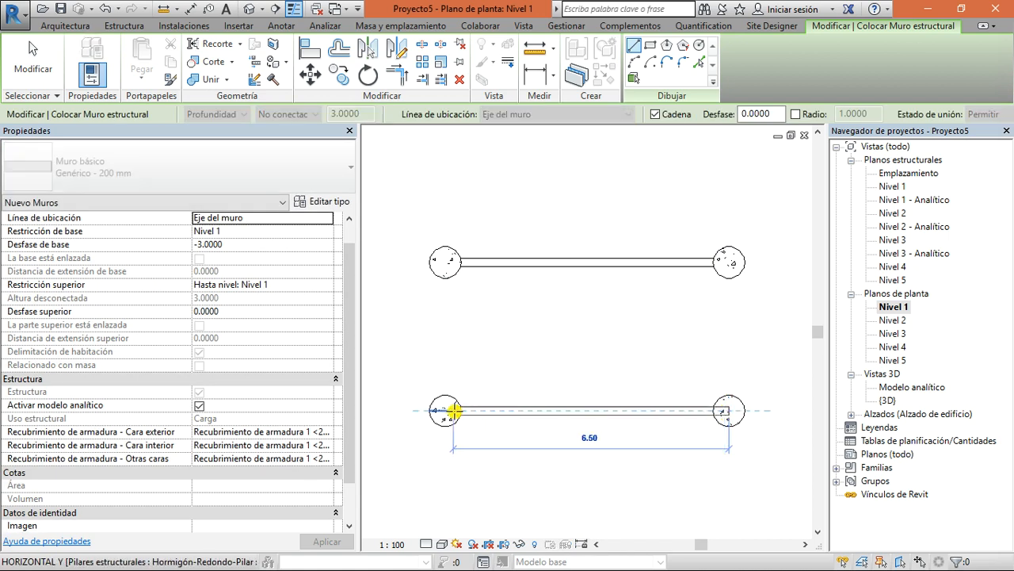
click(445, 411)
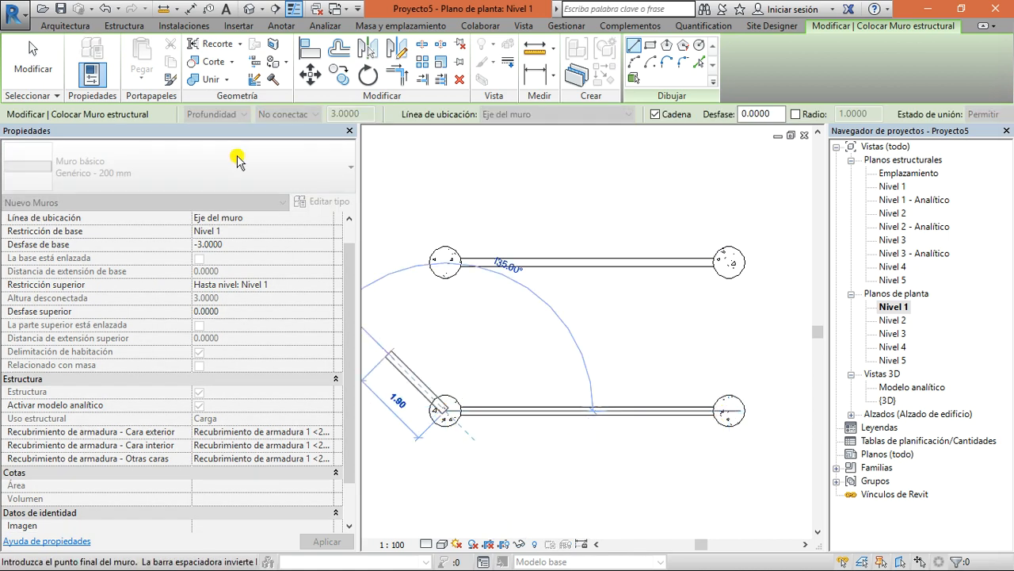
key(Escape)
key(Escape)
Set both walls' base offset to 0 and top constraint to Nivel 2, and check them in the 3D view
click(578, 264)
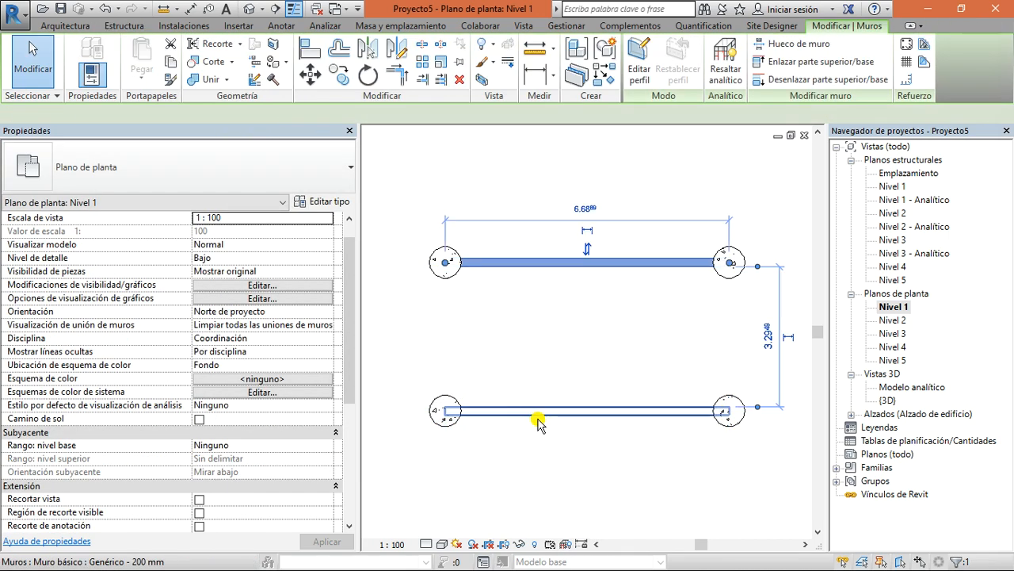
ctrl+click(541, 411)
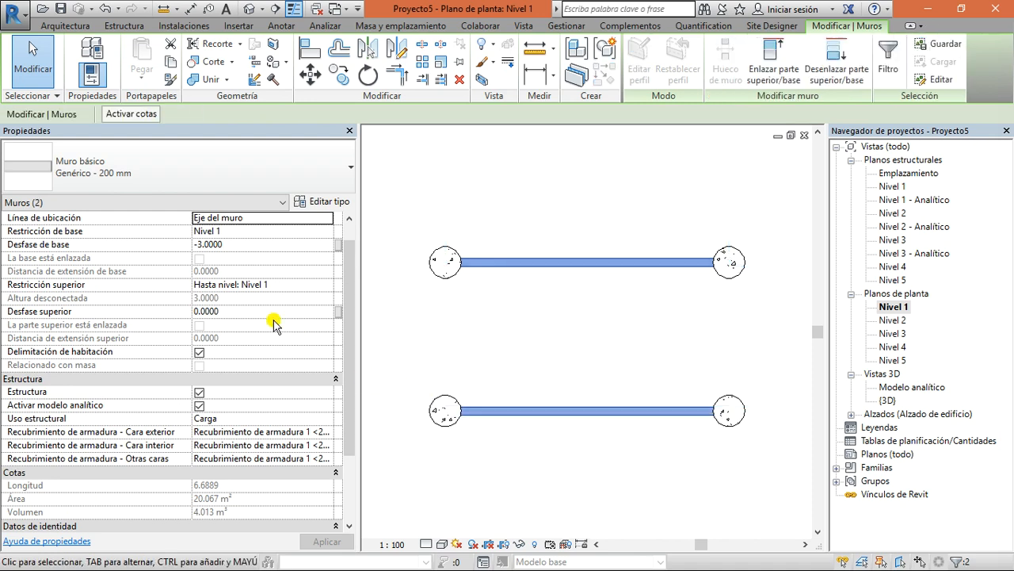
click(295, 244)
text(0)
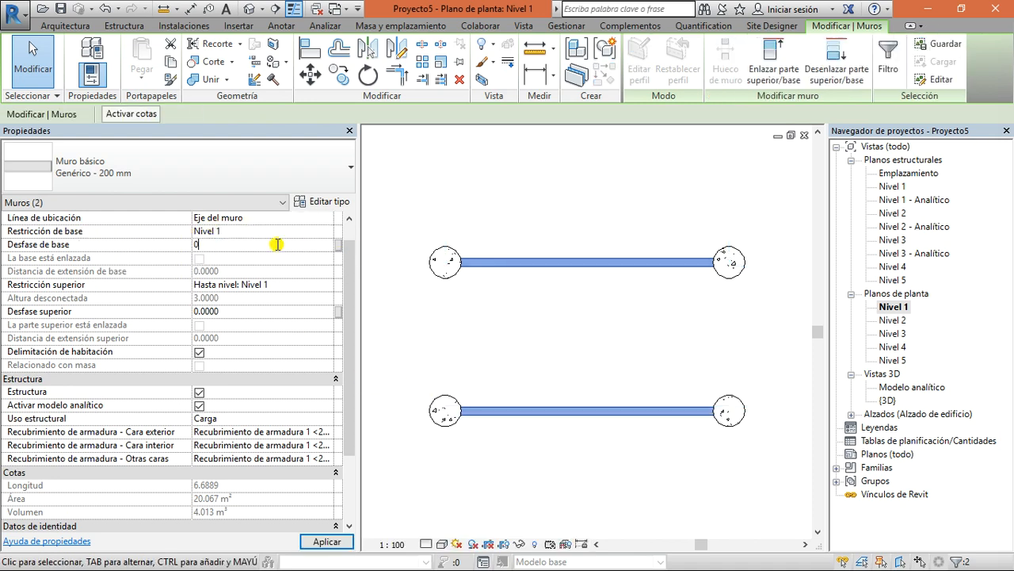
click(313, 286)
click(326, 287)
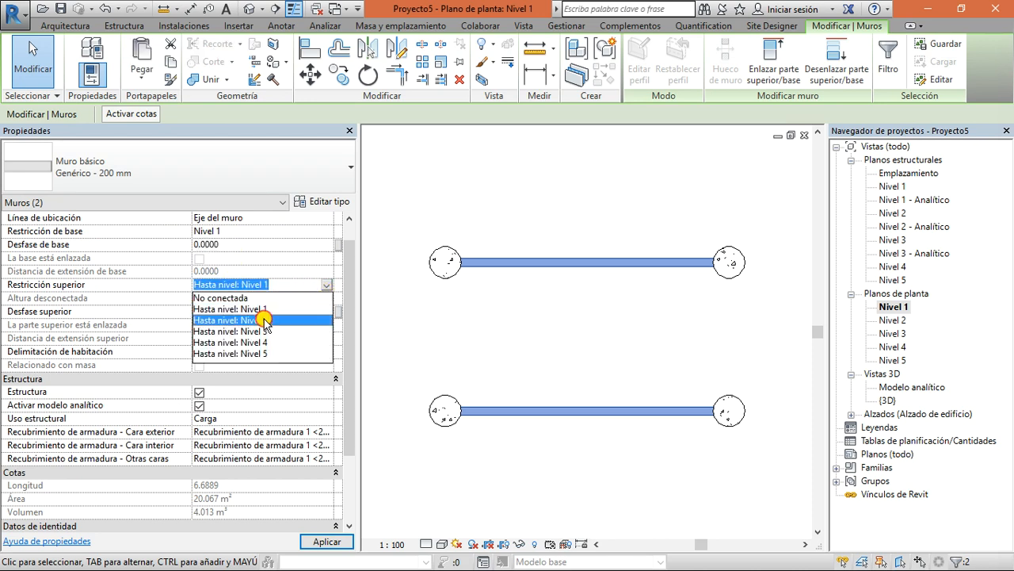
click(262, 320)
click(576, 336)
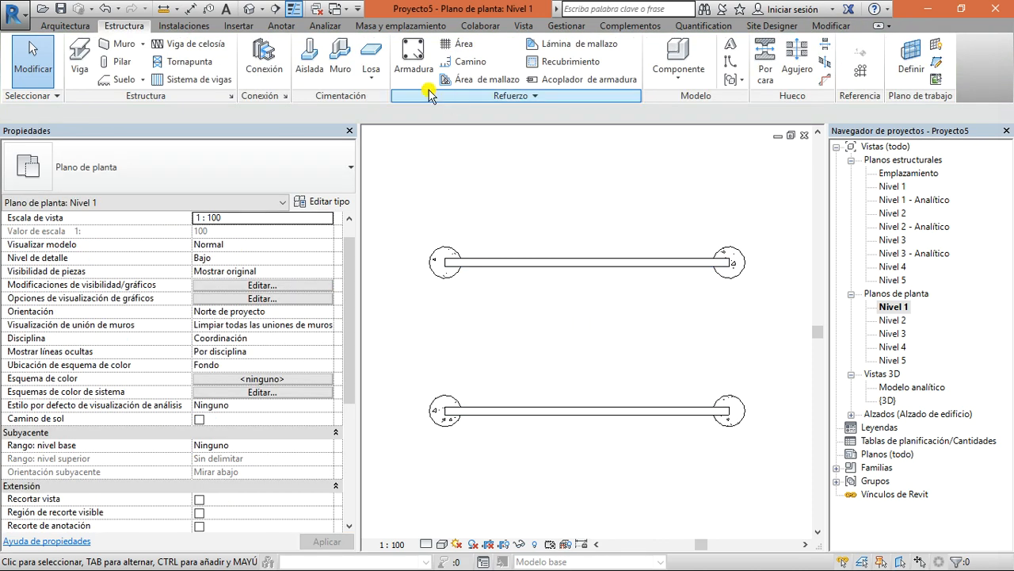
click(249, 13)
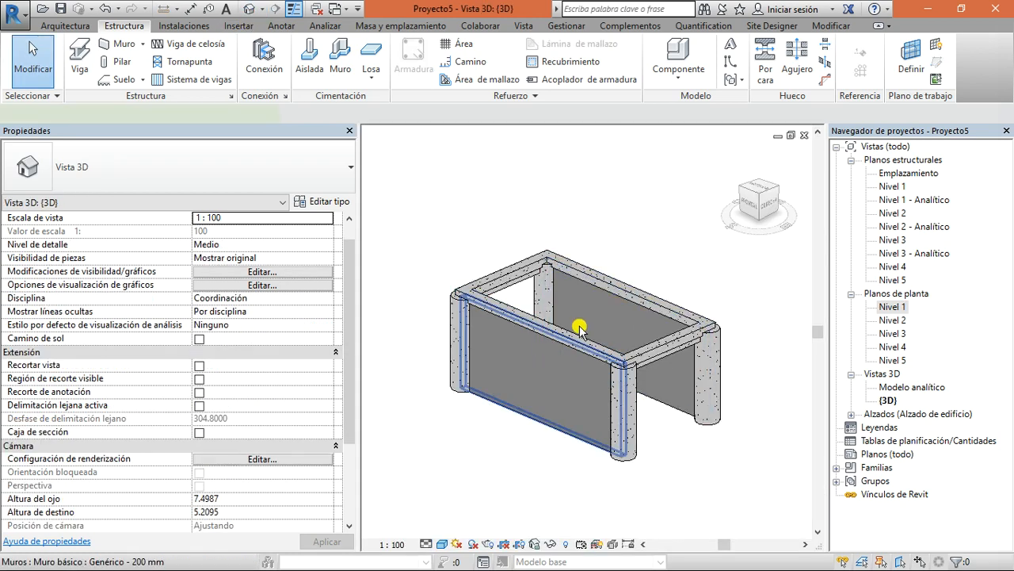
click(561, 354)
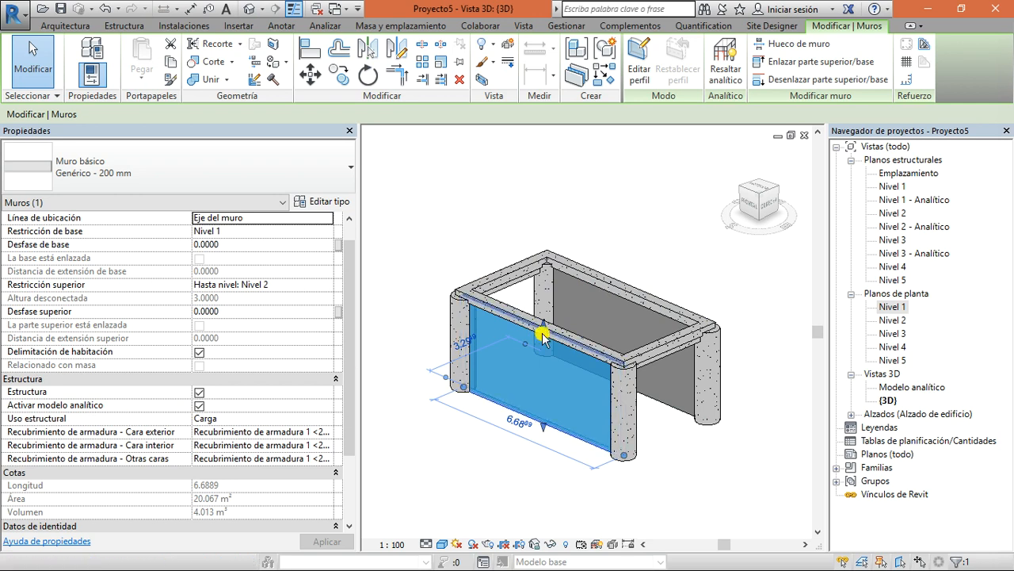
click(652, 233)
drag(763, 203, 773, 224)
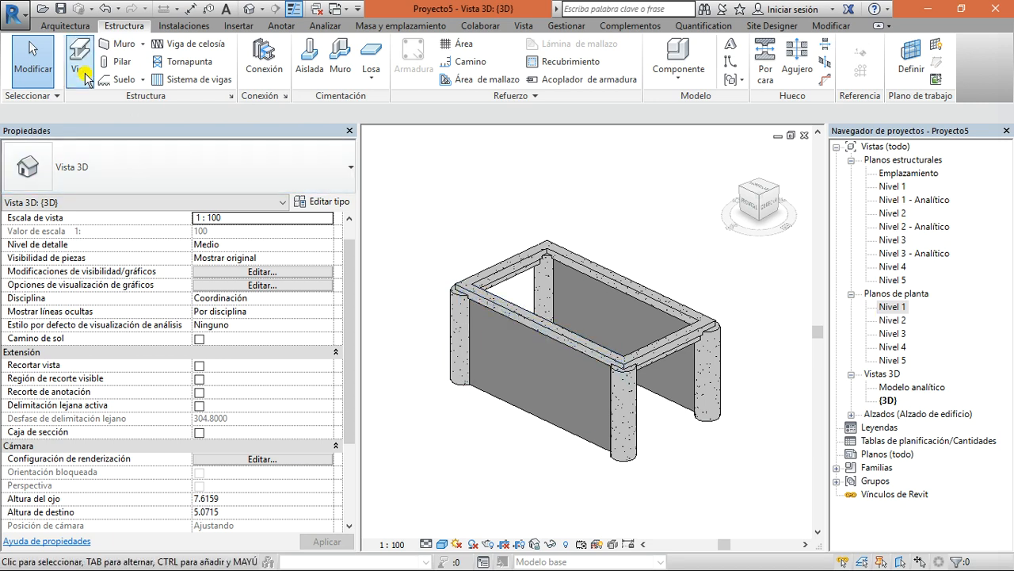
On the Nivel 2 floor plan, sketch a rectangular Genérico 300 mm structural floor boundary between the upper-left and lower-right column centres
double_click(891, 320)
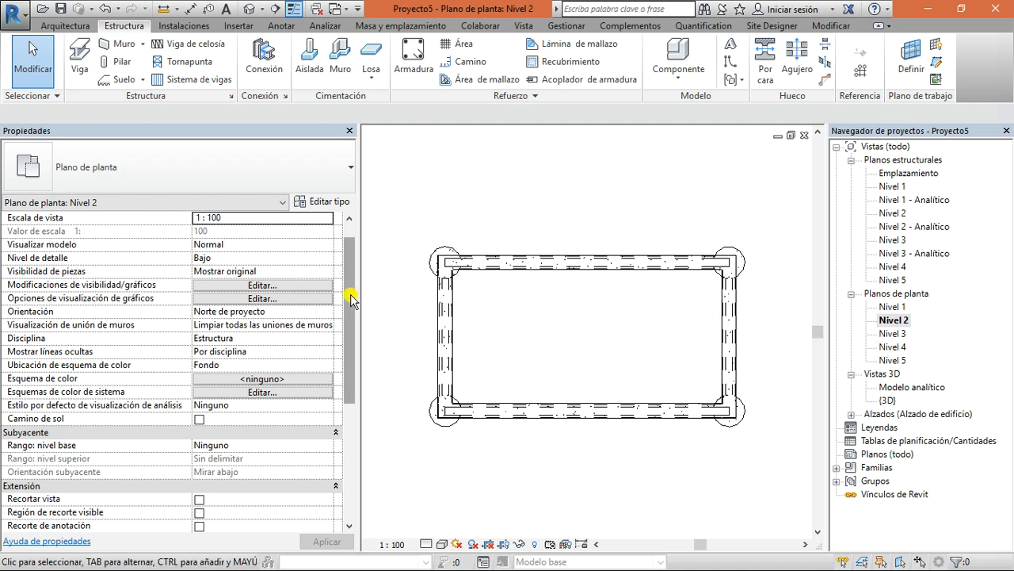
click(144, 83)
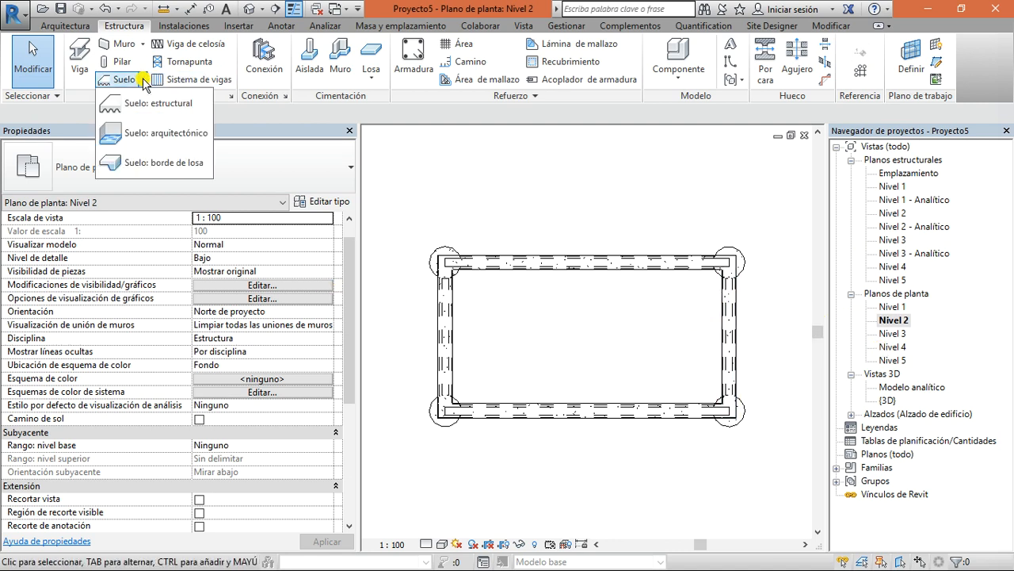
click(170, 103)
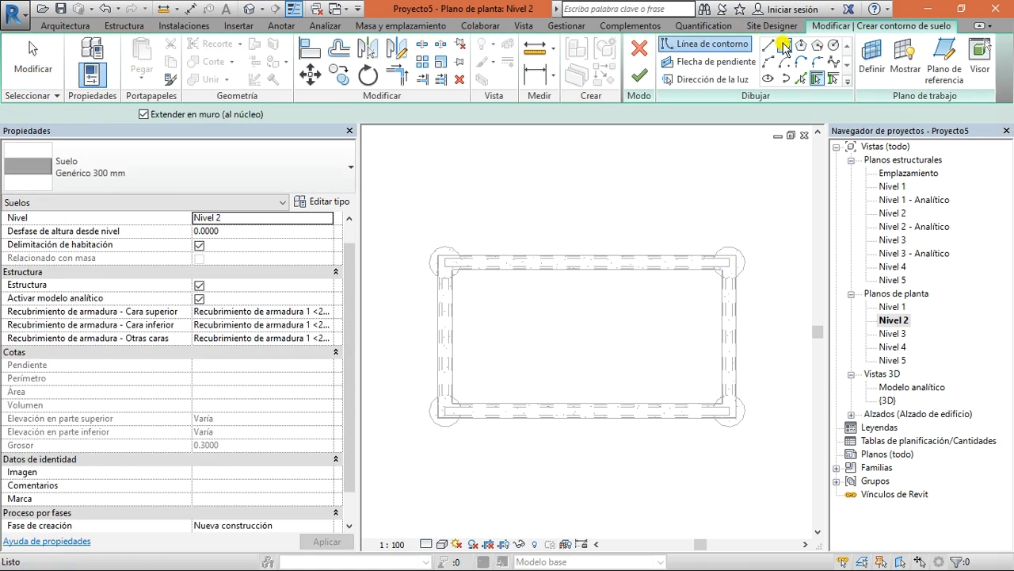
click(784, 45)
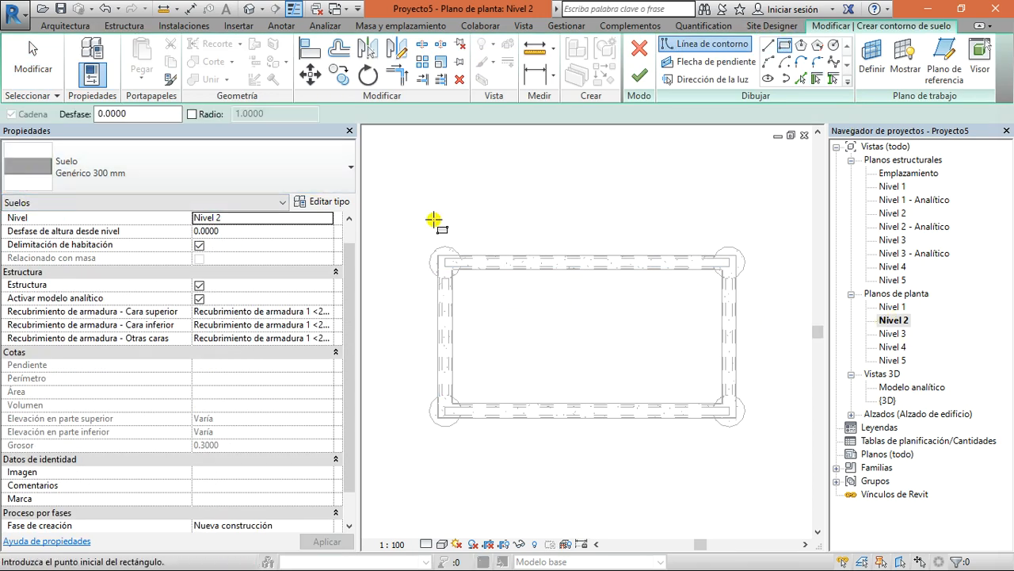
scroll(444, 264, up, 4)
scroll(444, 264, up, 3)
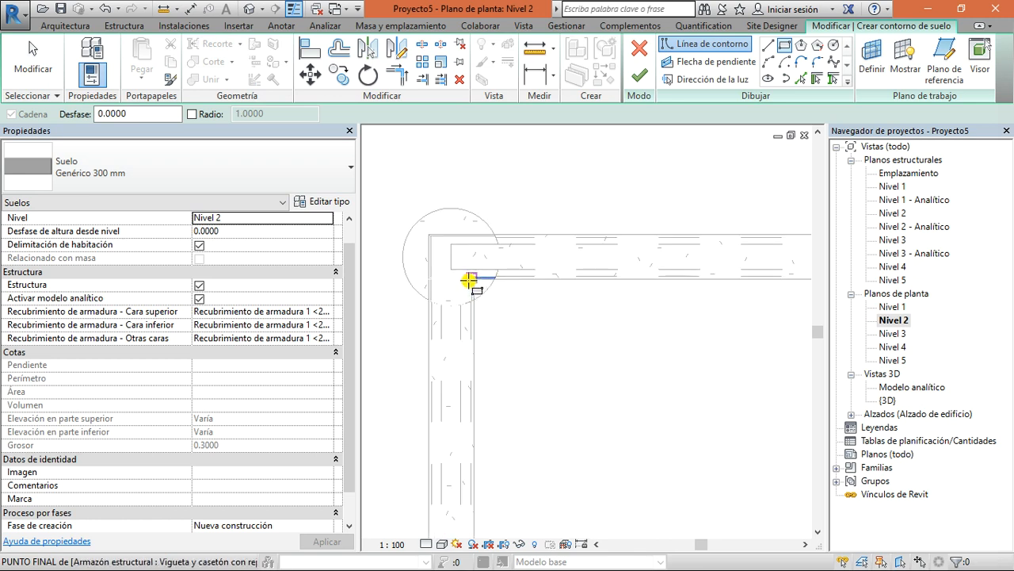
click(451, 257)
scroll(504, 389, down, 4)
scroll(670, 398, up, 5)
scroll(670, 398, up, 4)
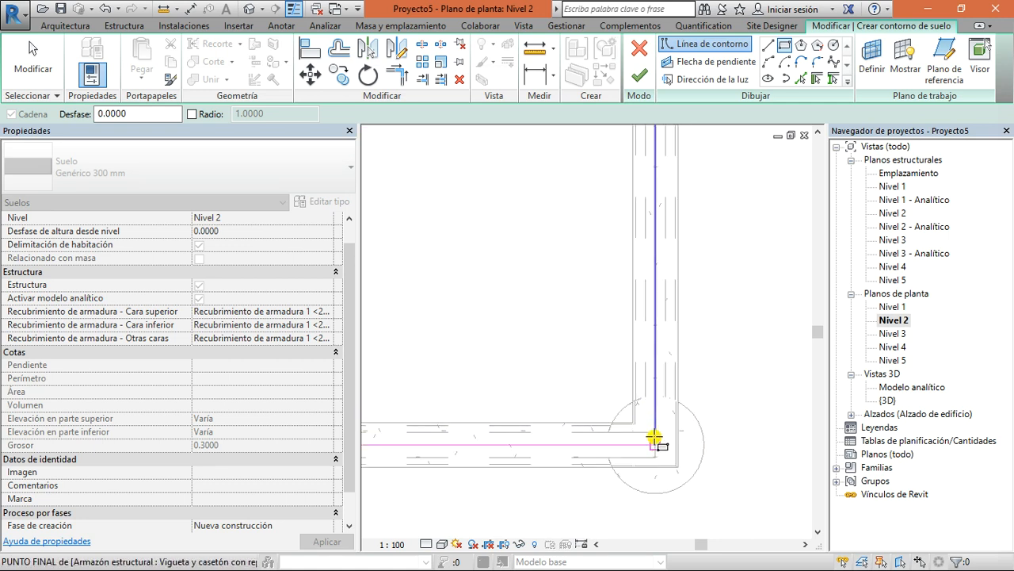
click(653, 444)
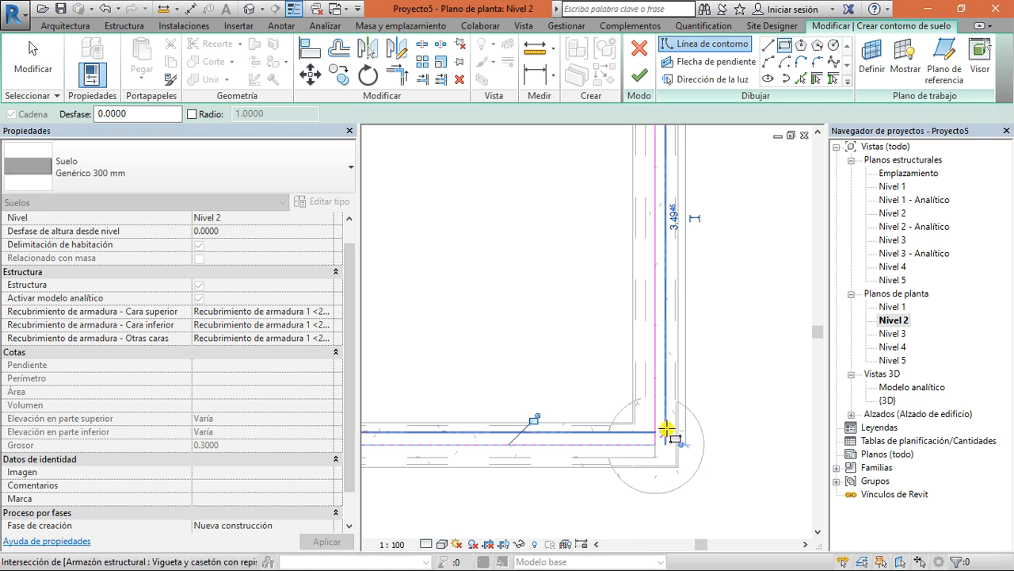
Finish the floor sketch, accept attaching the walls to the floor's underside, and check the slab in the 3D view
scroll(643, 198, down, 2)
click(641, 79)
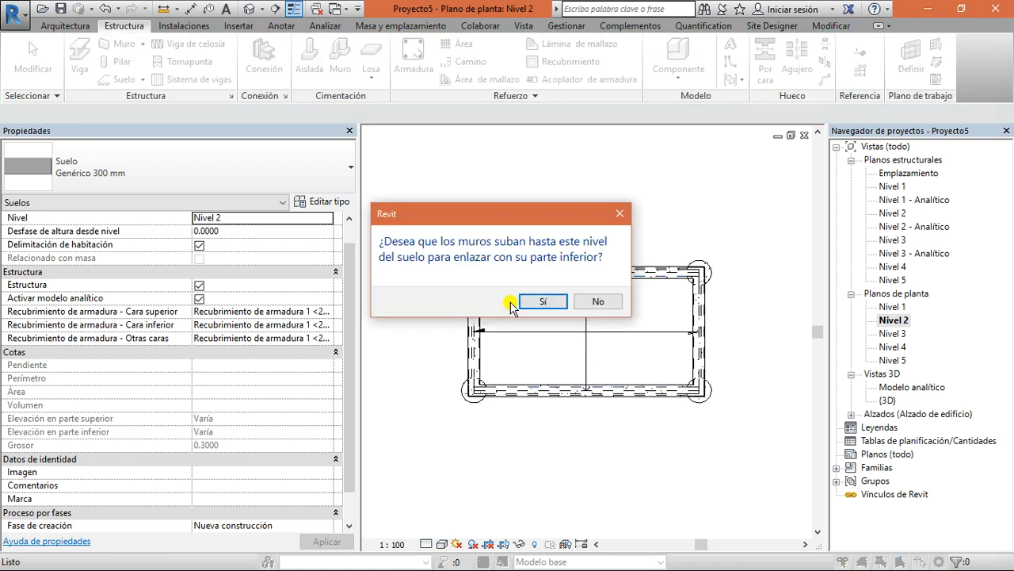
click(544, 301)
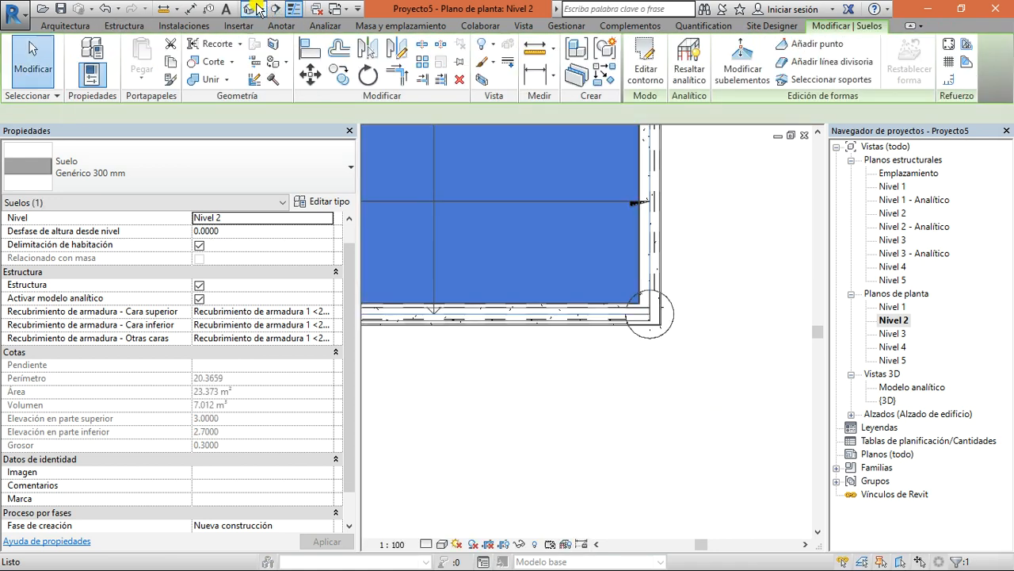
click(253, 9)
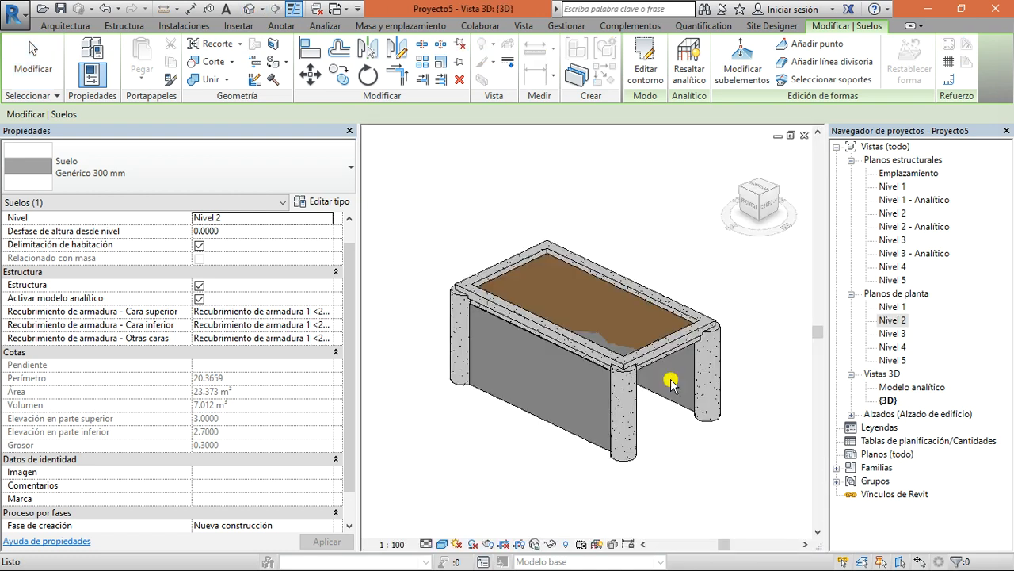
scroll(695, 503, up, 2)
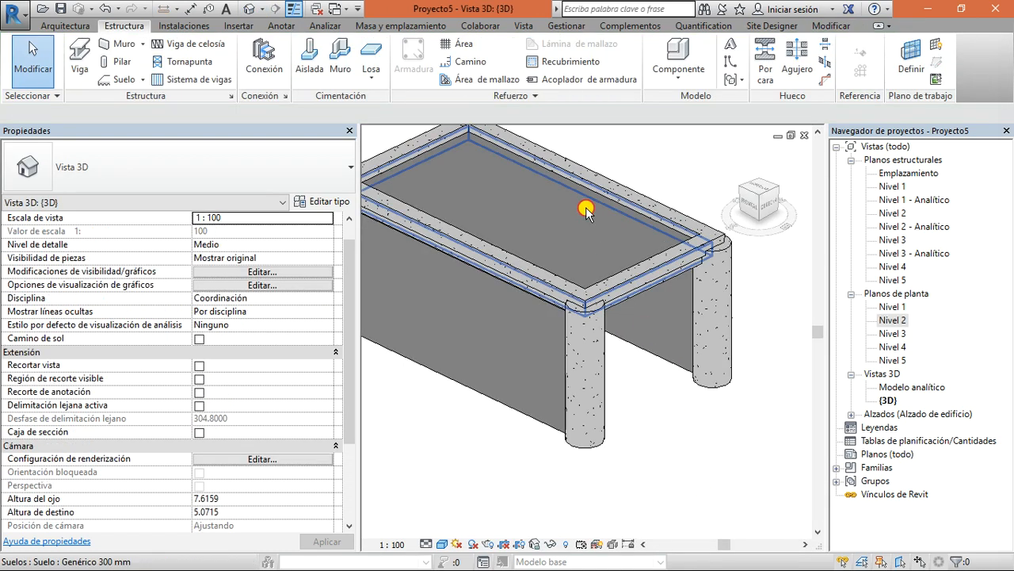
Examine the Genérico 300 mm slab at Nivel 2 and its properties from several angles in the 3D view
click(586, 210)
scroll(646, 452, down, 3)
click(660, 472)
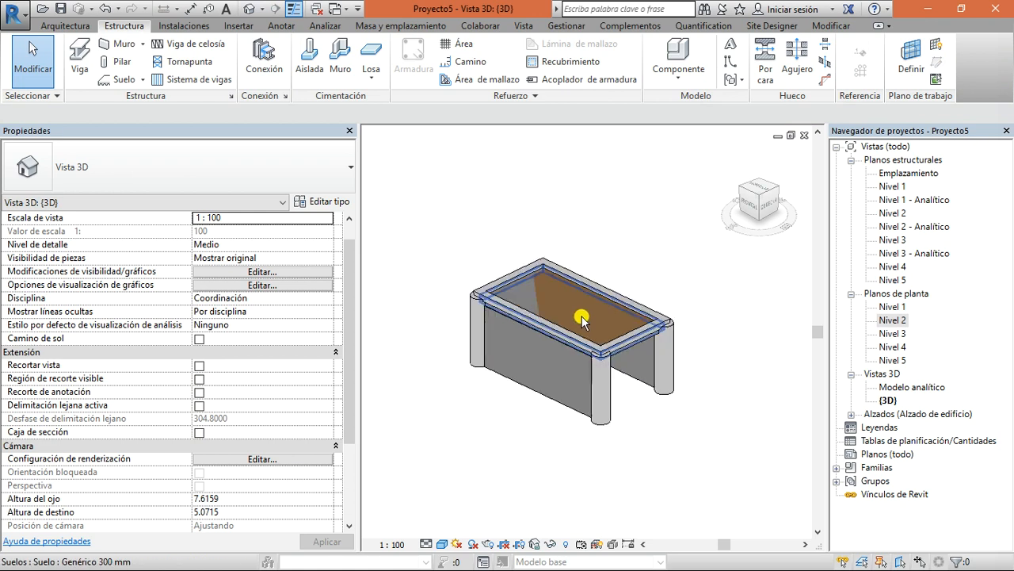
drag(725, 204, 737, 211)
scroll(605, 347, up, 1)
middle_drag(605, 347, 435, 420)
middle_drag(531, 392, 600, 359)
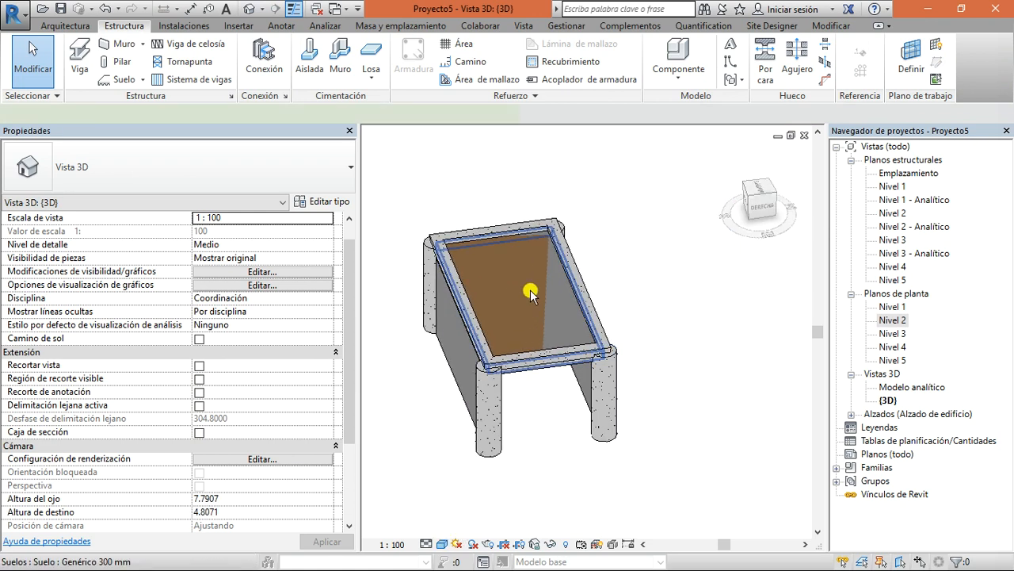
click(530, 293)
click(702, 205)
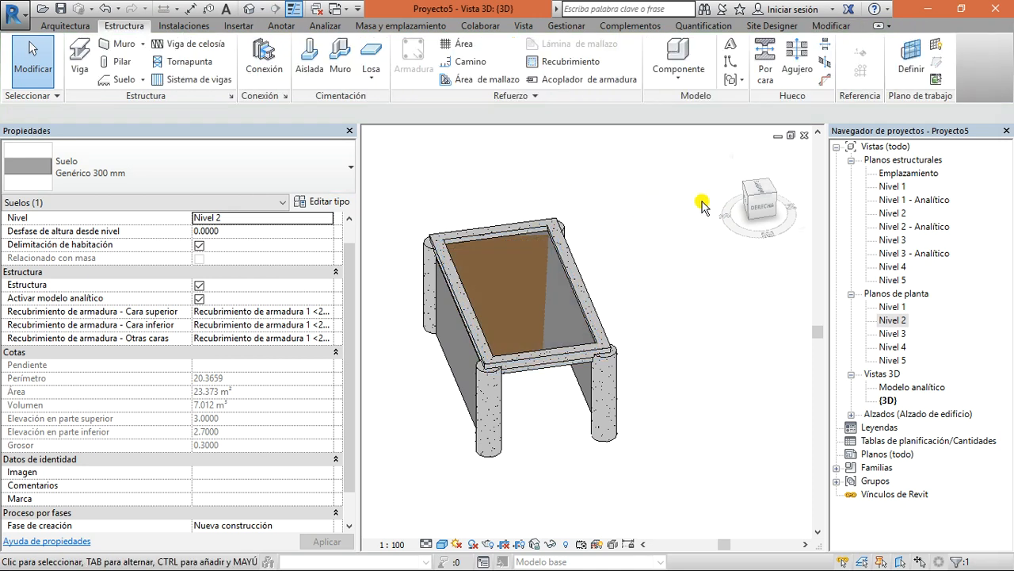
middle_drag(702, 344, 639, 349)
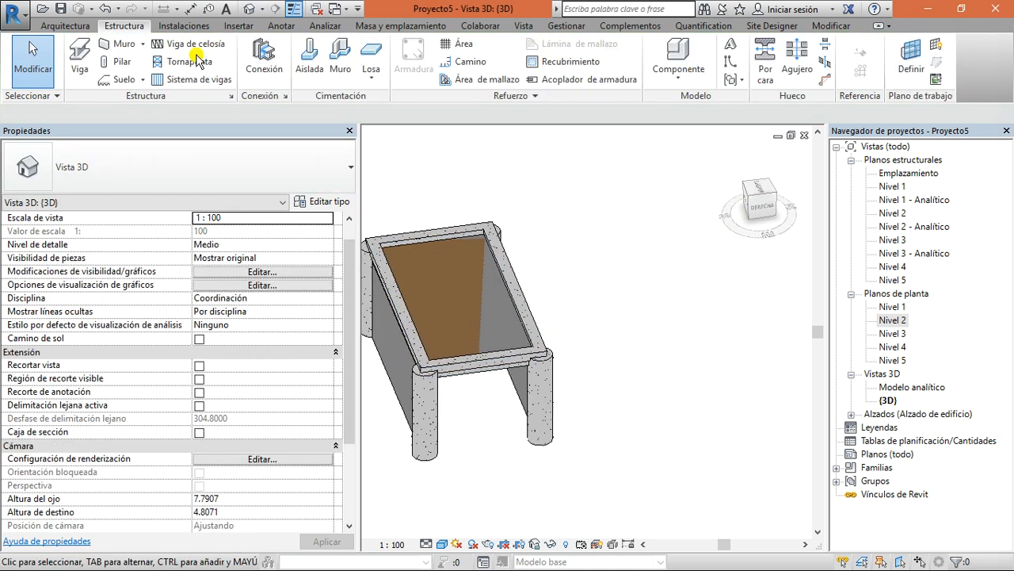
Create a rectangular Genérico 300 mm structural floor at Nivel 1, about 4.20 by 7.50 m, beside the column structure
click(146, 77)
click(142, 100)
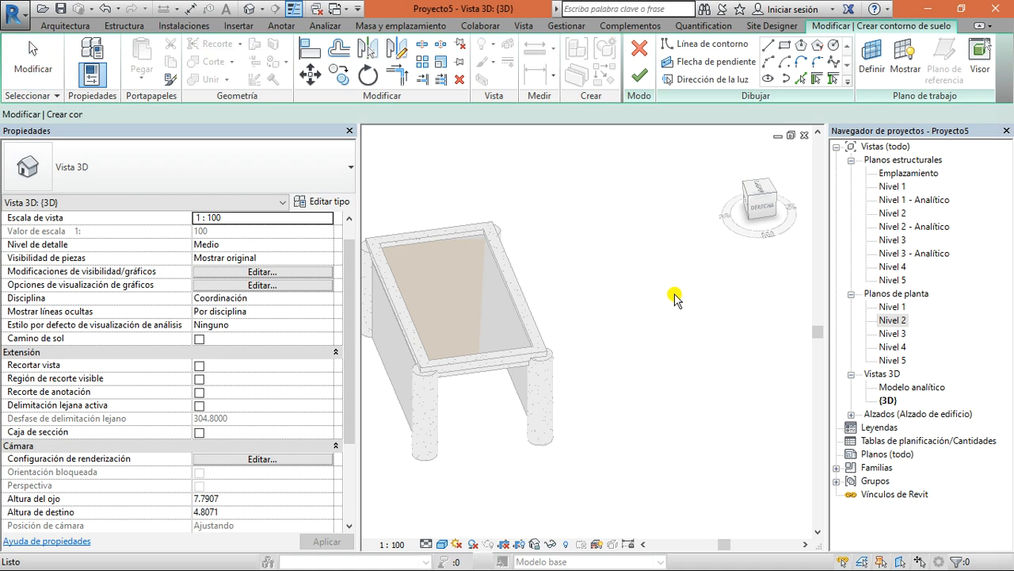
click(784, 44)
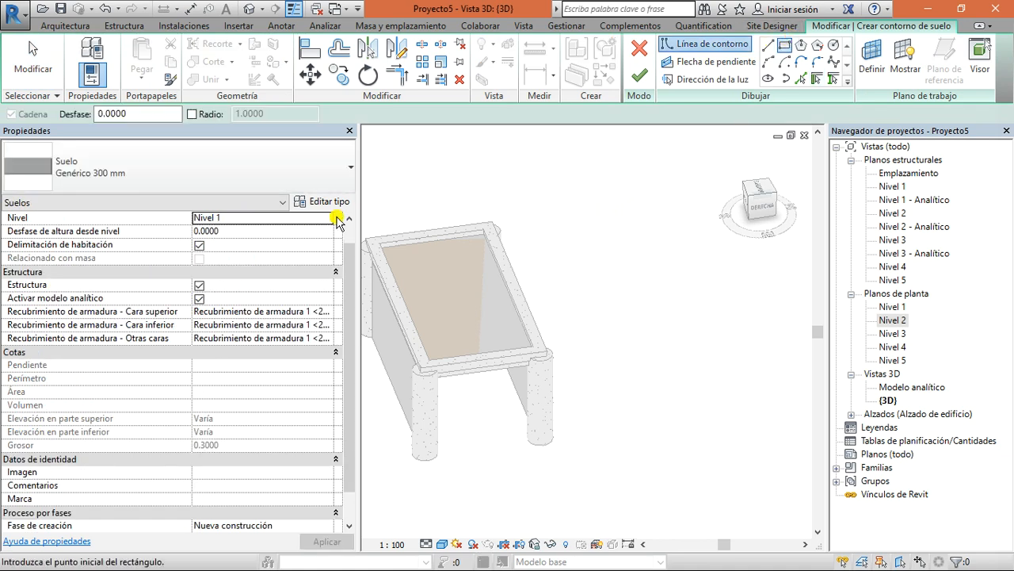
click(578, 238)
click(773, 361)
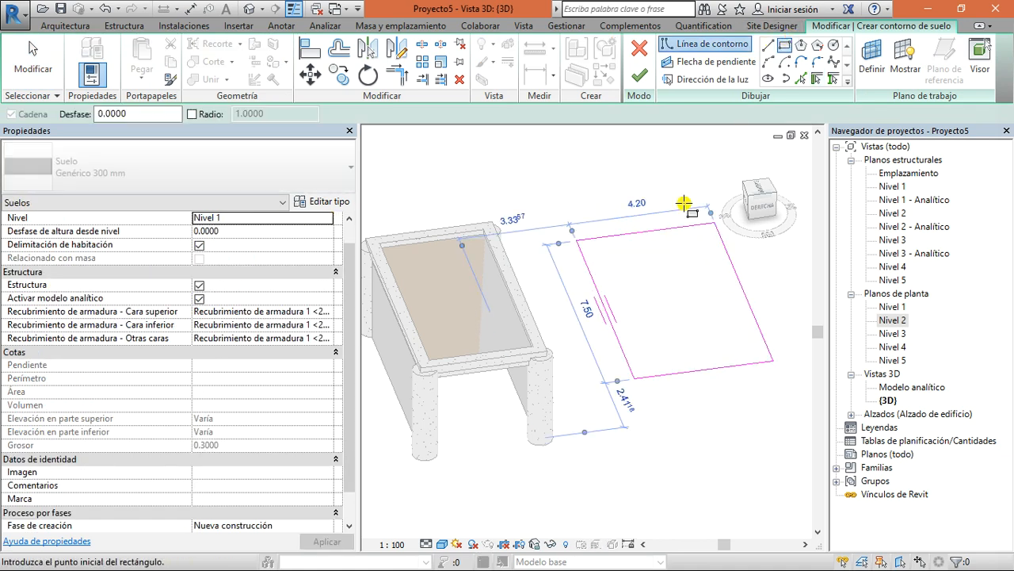
click(640, 73)
click(695, 423)
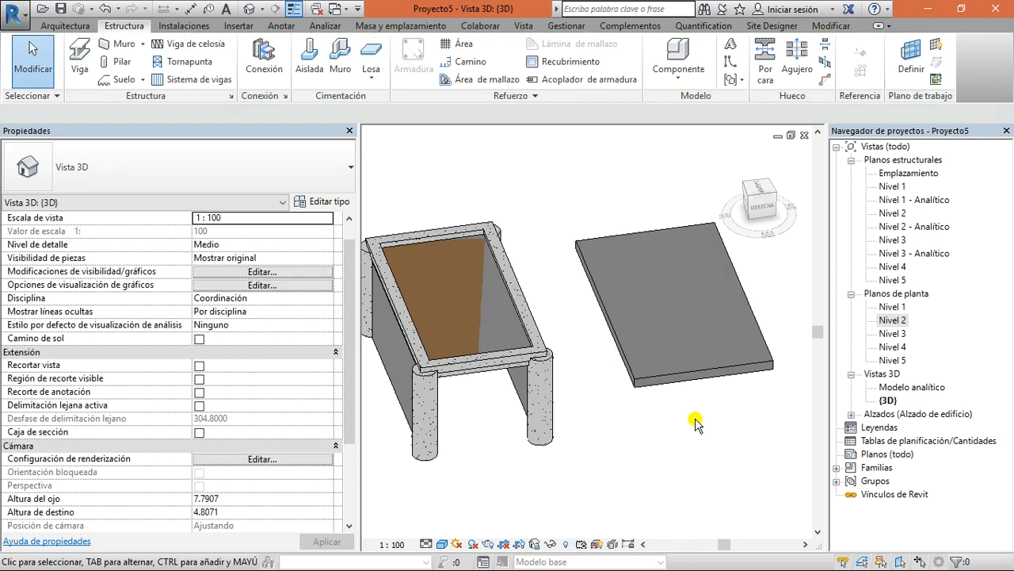
Set the 3D view's visual style to Estructura alámbrica and turn off thin lines to show the analytical lines' real weights
click(443, 543)
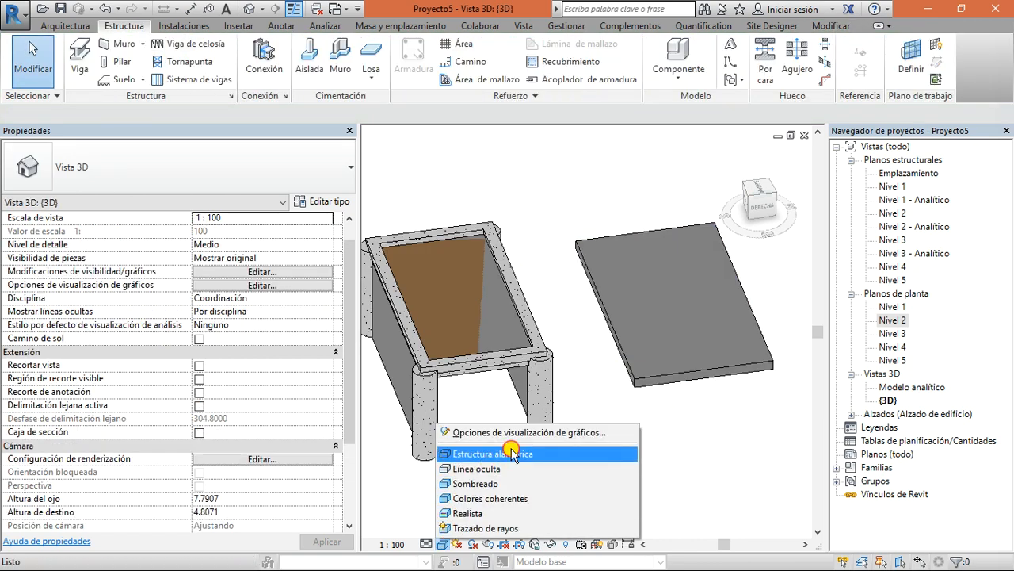
click(507, 451)
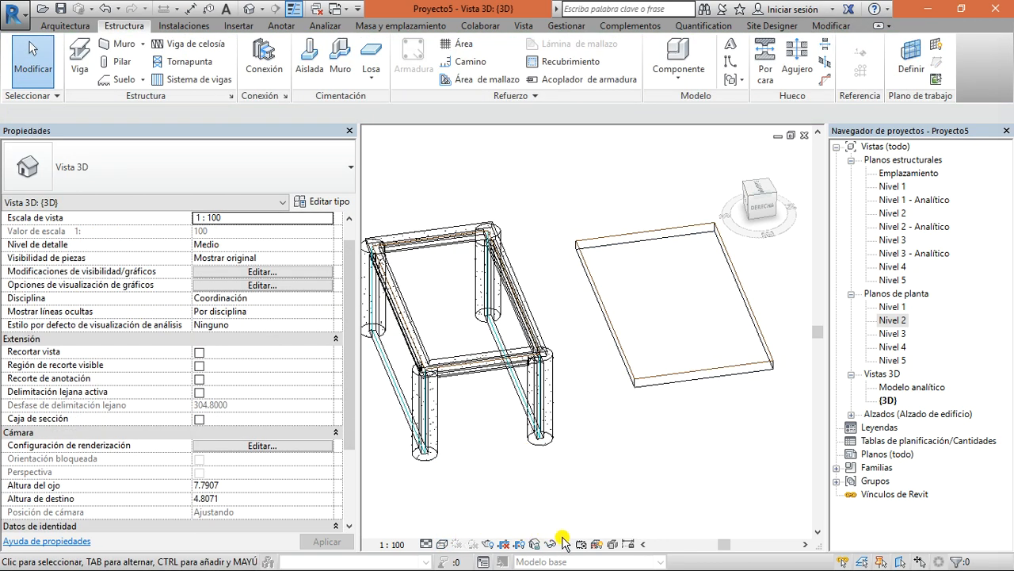
scroll(626, 381, up, 4)
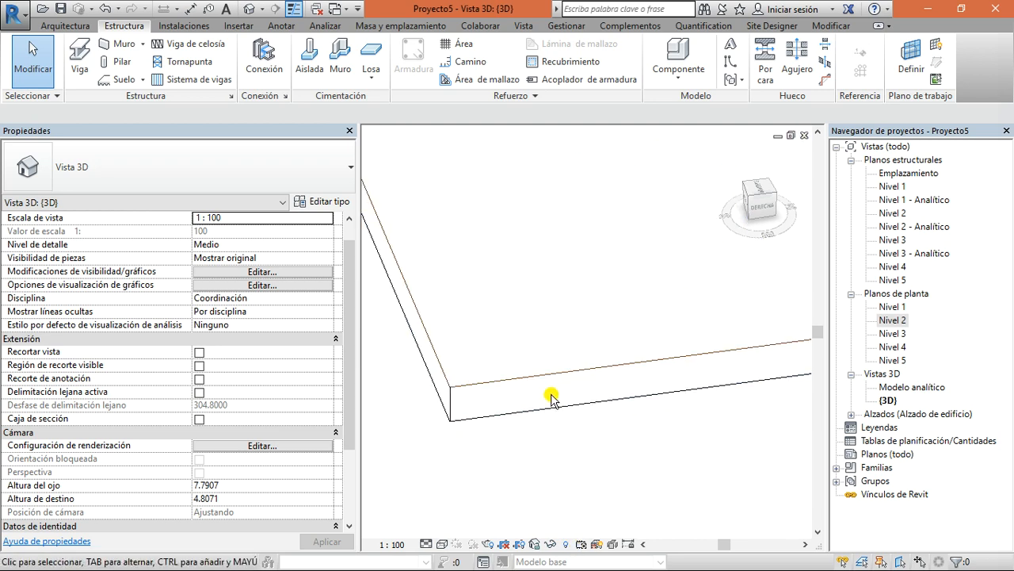
middle_drag(534, 449, 552, 446)
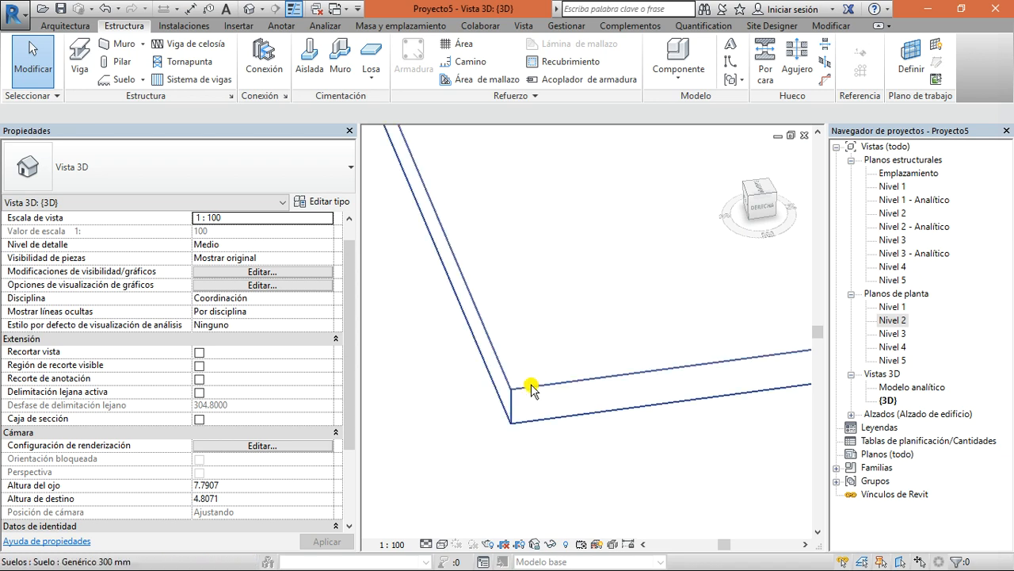
click(300, 13)
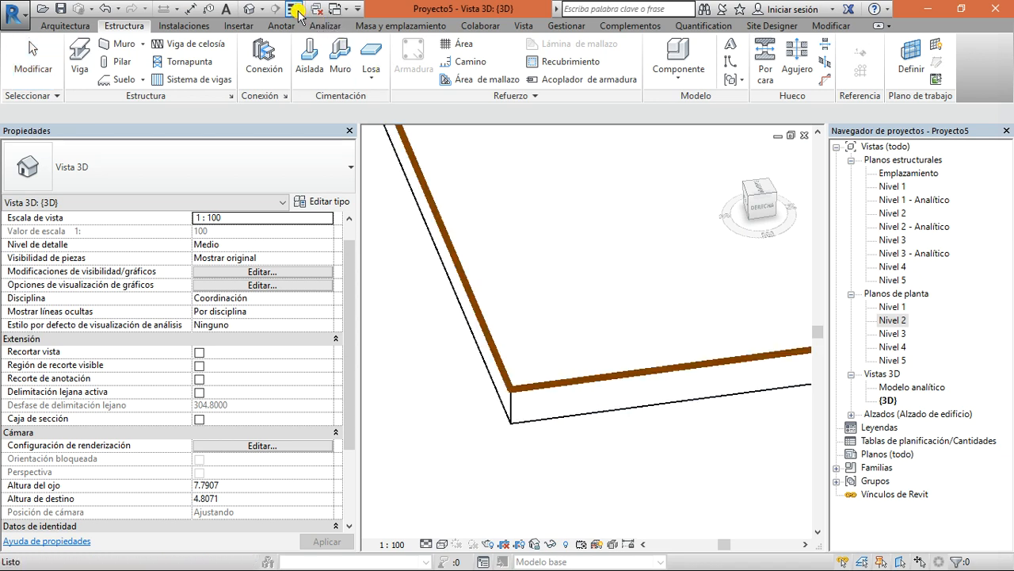
scroll(730, 420, down, 5)
scroll(648, 407, up, 5)
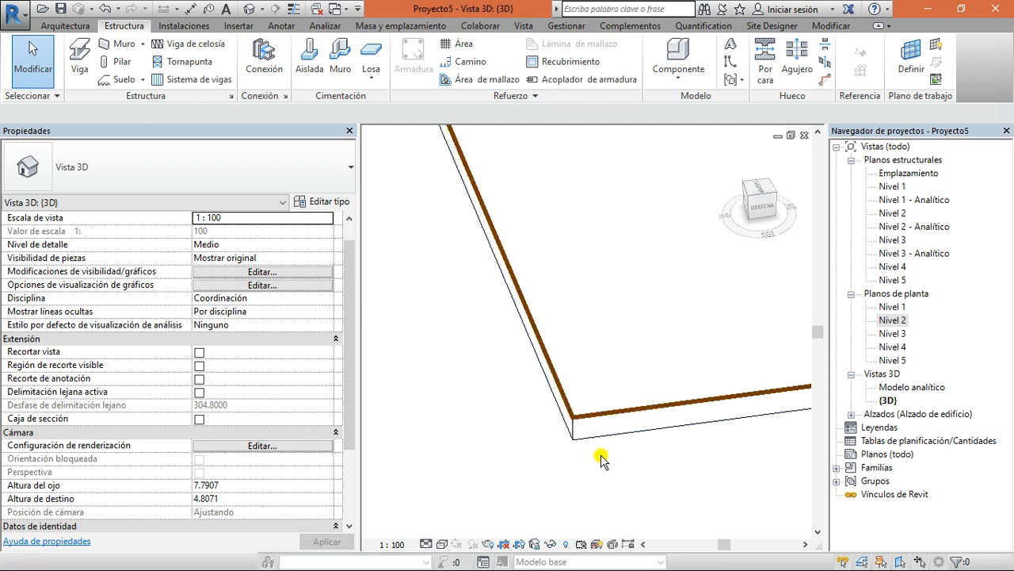
middle_drag(615, 458, 533, 473)
Select the separate Nivel 1 floor and examine its analytical outline from the Derecha side and at an angle
click(756, 164)
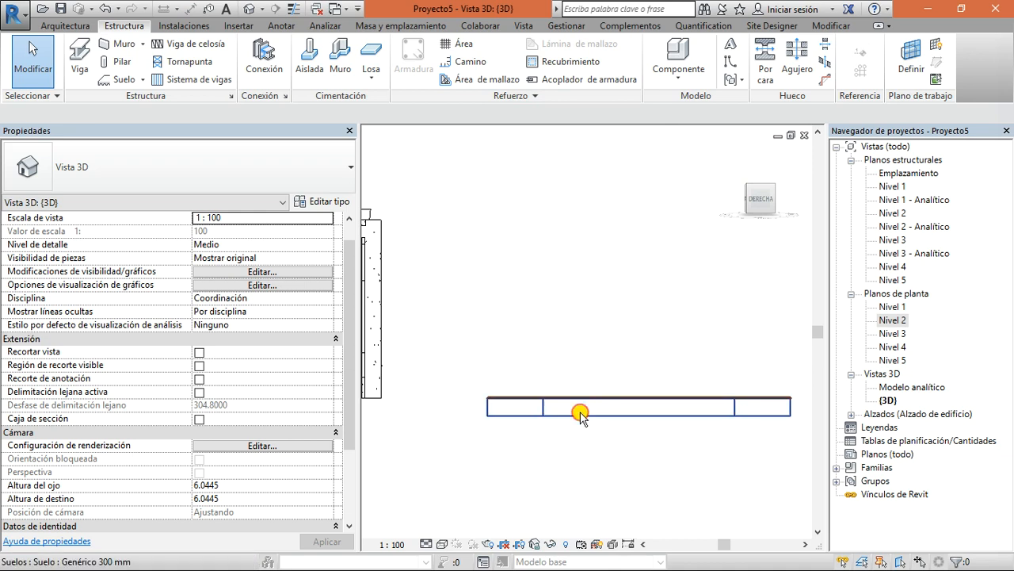
click(580, 413)
click(764, 212)
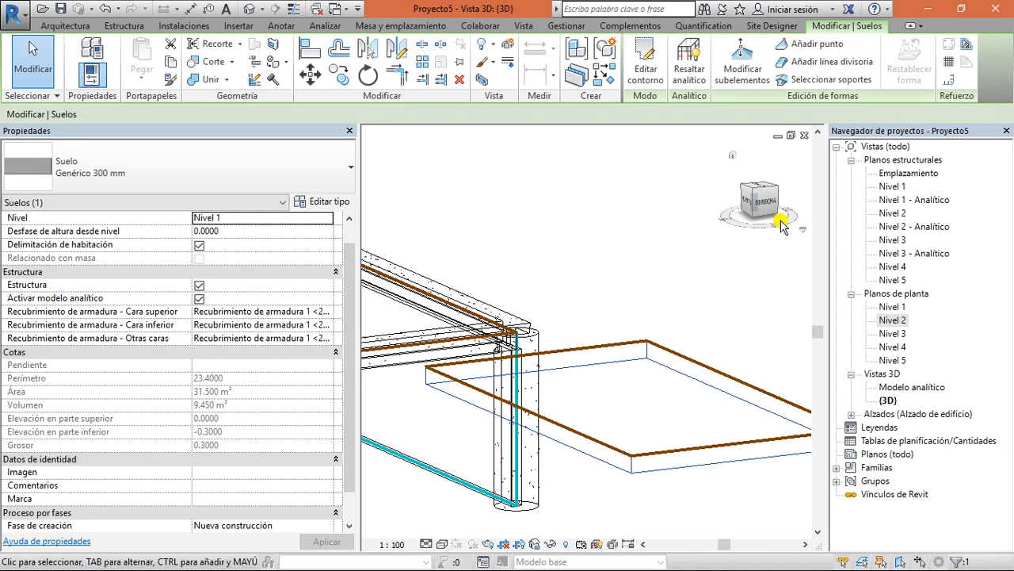
middle_drag(629, 415, 698, 380)
drag(780, 200, 760, 206)
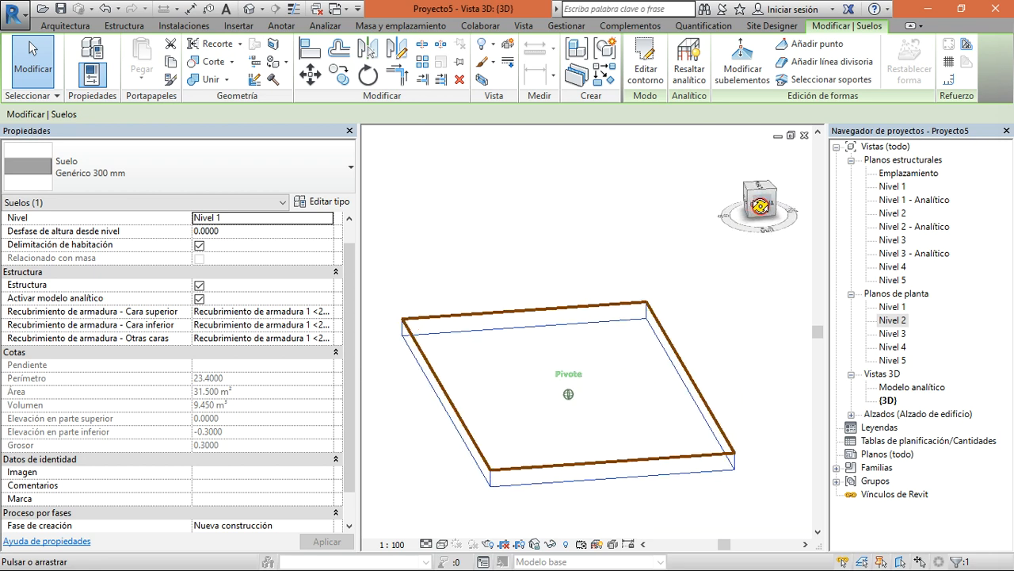
Turn the Nivel 1 floor's Estructura option off and back on to compare it with and without its analytical outline
click(199, 285)
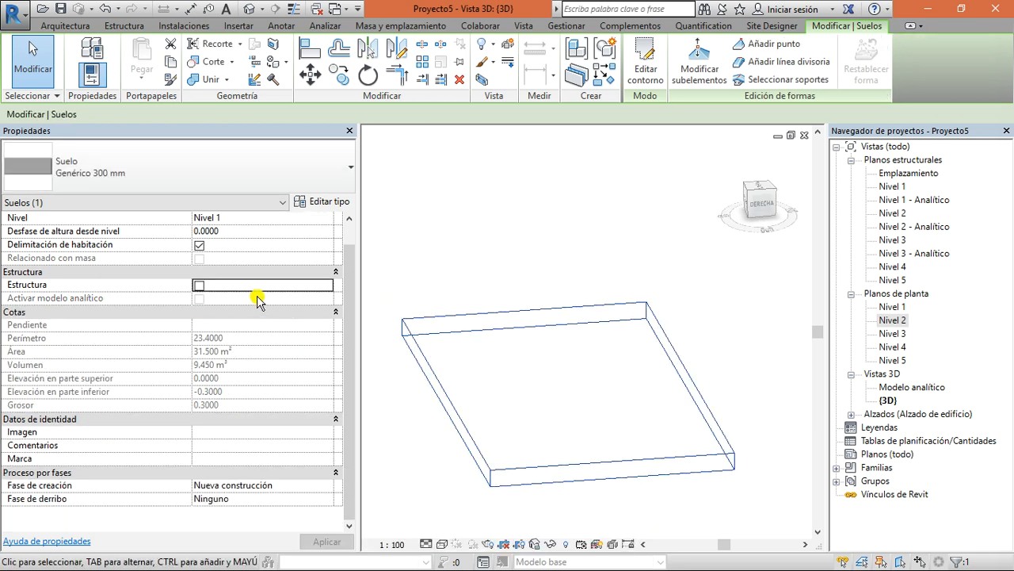
click(199, 285)
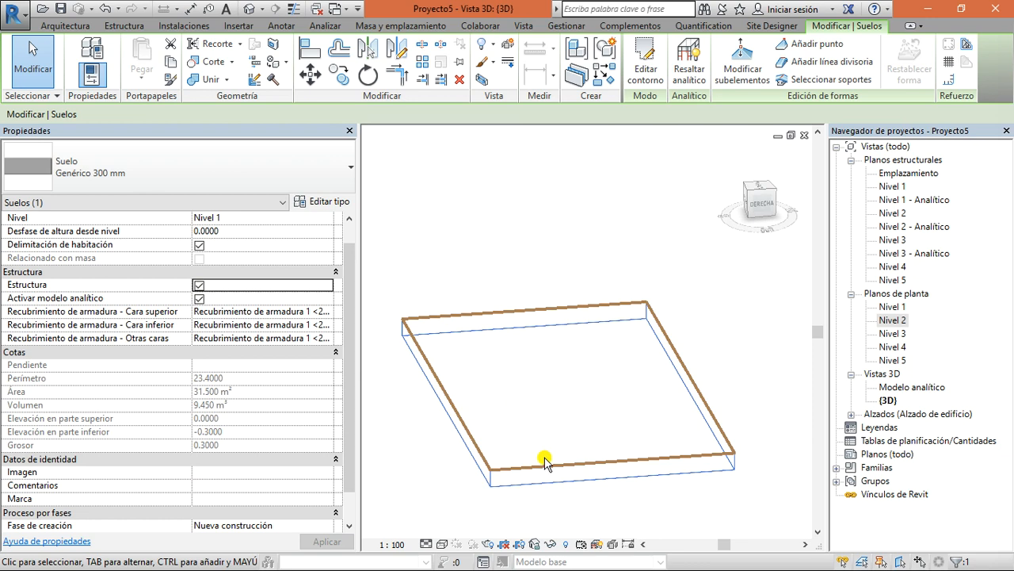
click(561, 503)
Check the Nivel 1 floor's Activar modelo analítico setting and compare its analytical outline with those of the column structure
click(568, 480)
scroll(711, 444, down, 2)
scroll(428, 429, up, 1)
scroll(475, 433, up, 1)
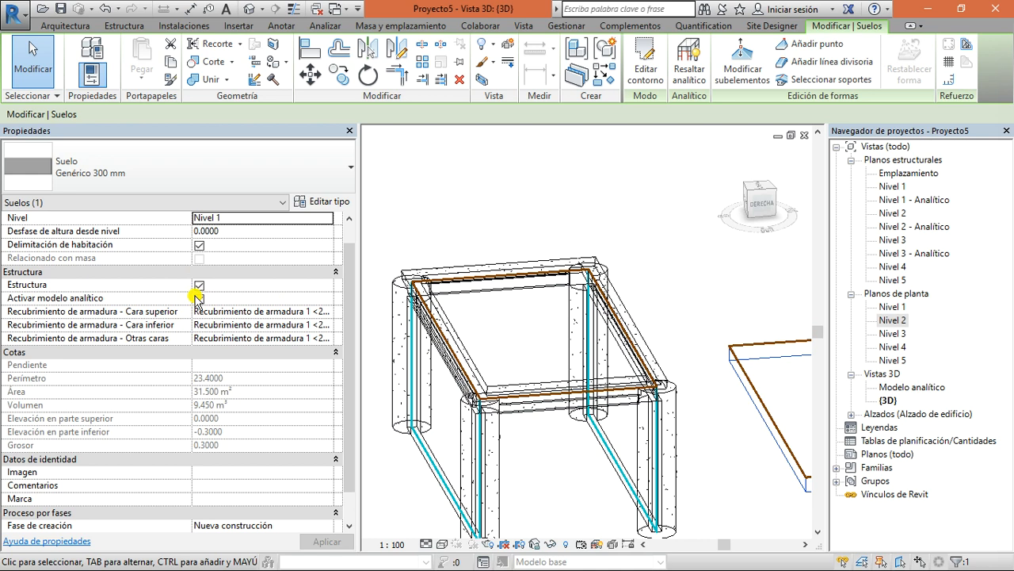
scroll(609, 267, down, 2)
middle_drag(647, 284, 529, 270)
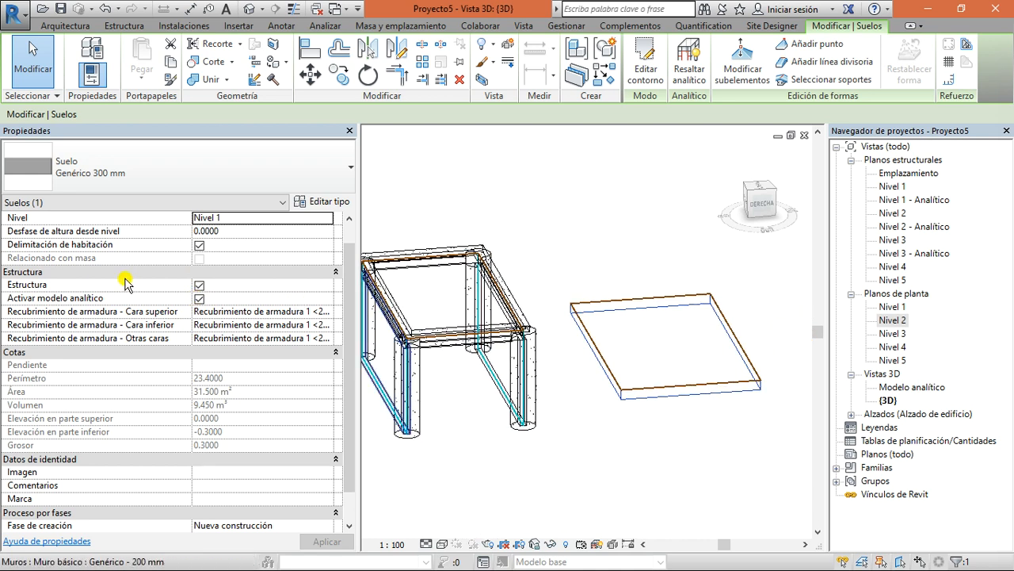
key(Escape)
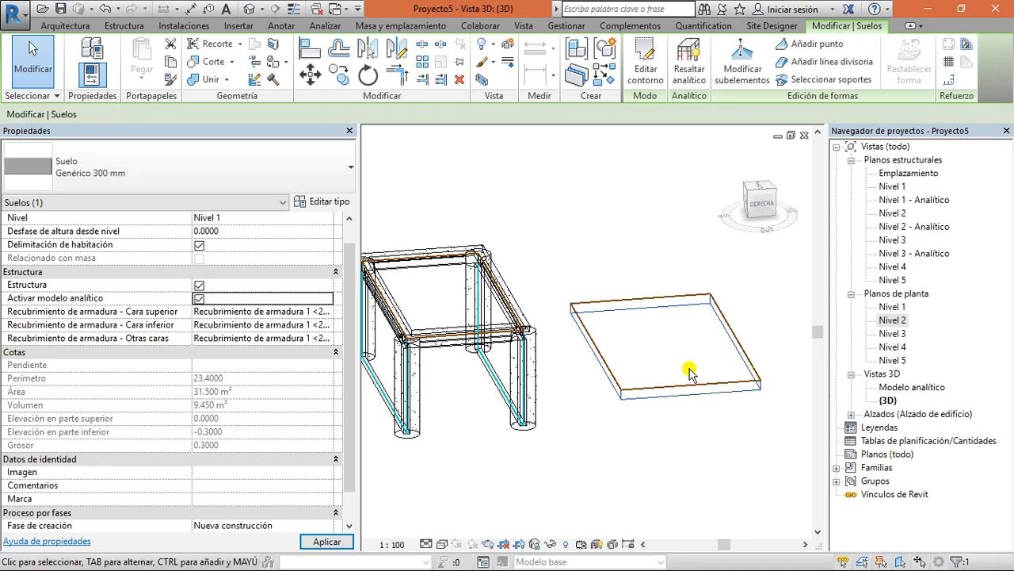
Inspect the analytical model settings of the front beam, a round column and a Genérico - 200 mm wall in turn
click(661, 438)
click(420, 365)
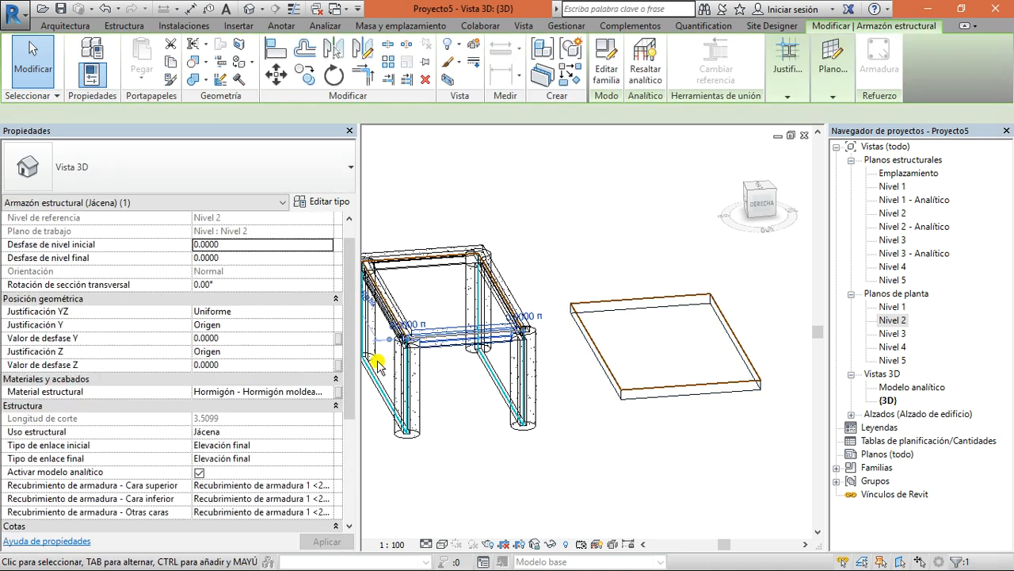
click(375, 386)
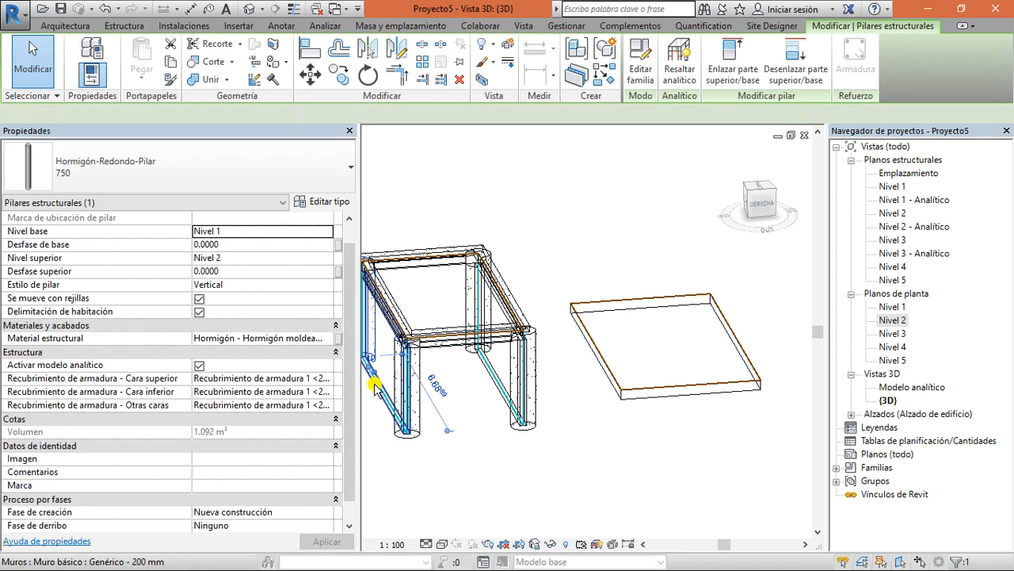
click(371, 390)
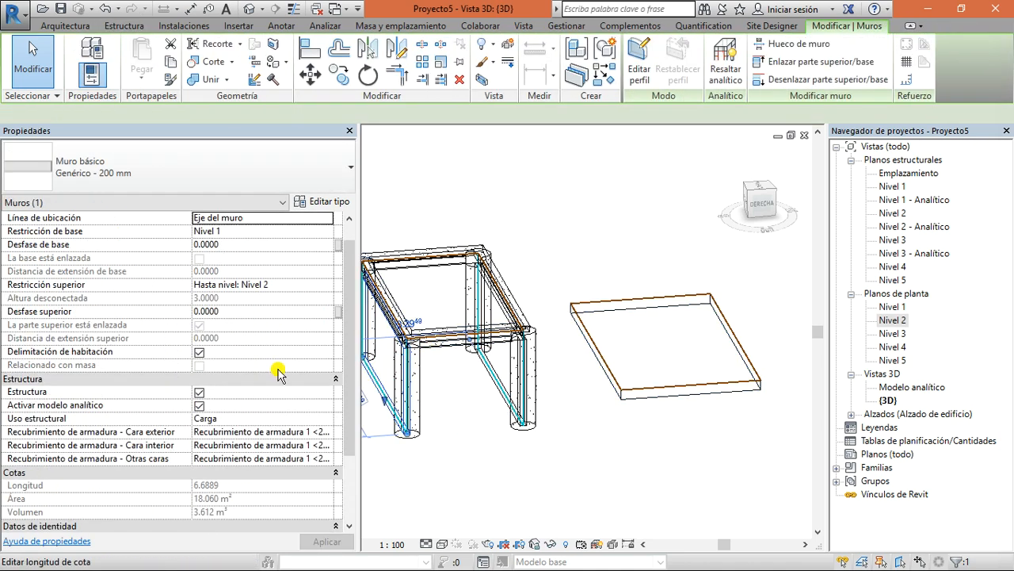
Turn the selected wall's Activar modelo analítico option off and back on, leaving the wall deselected
click(198, 405)
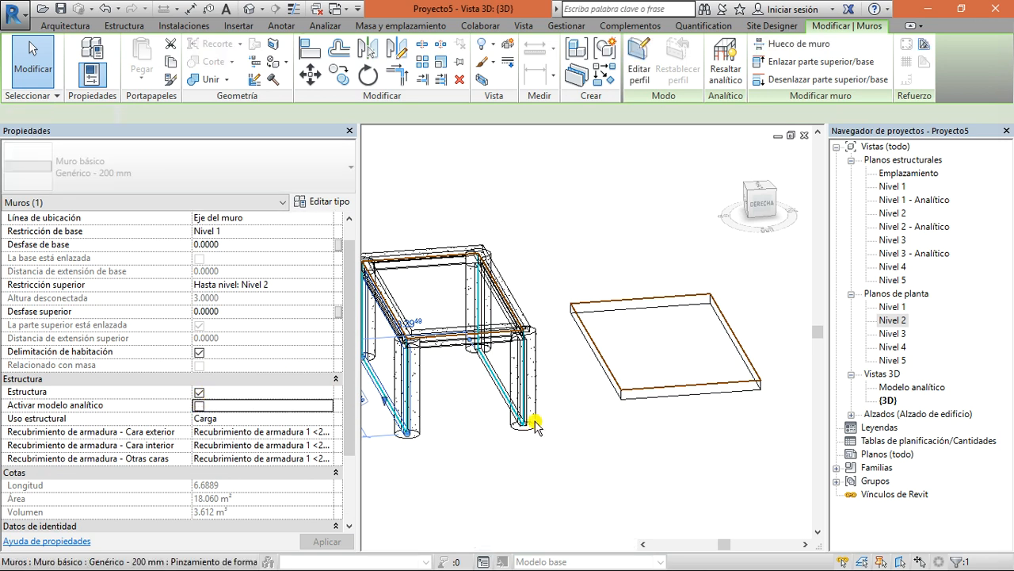
click(199, 405)
click(597, 484)
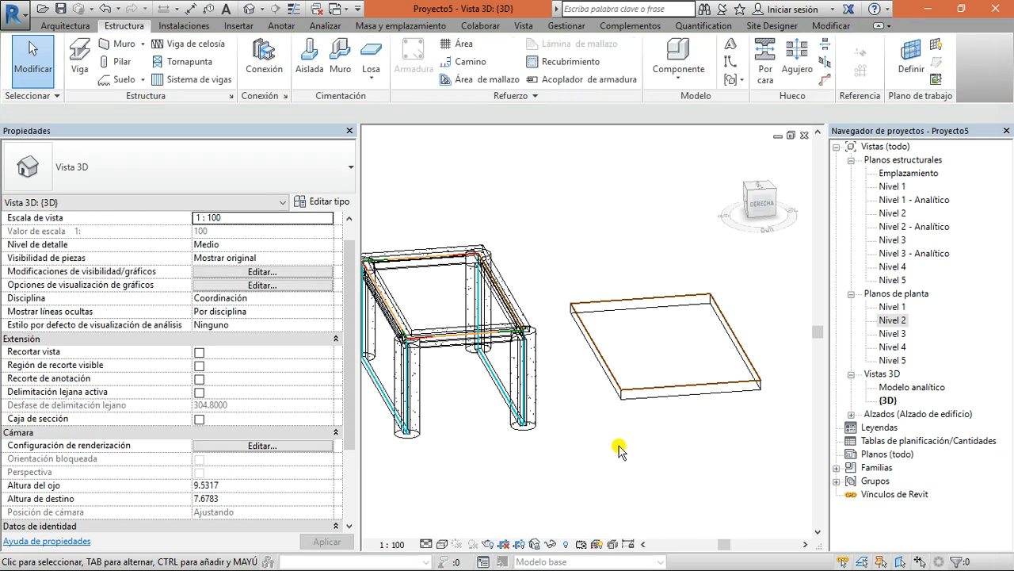
Examine the coloured analytical lines of the beams, columns and walls at their corner joints from different 3D angles
click(626, 390)
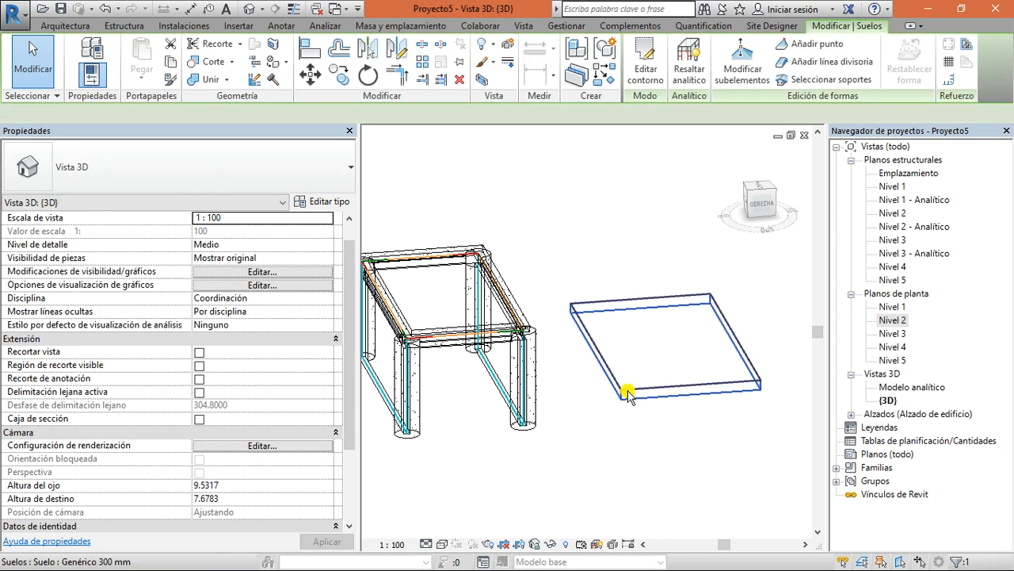
scroll(507, 400, up, 4)
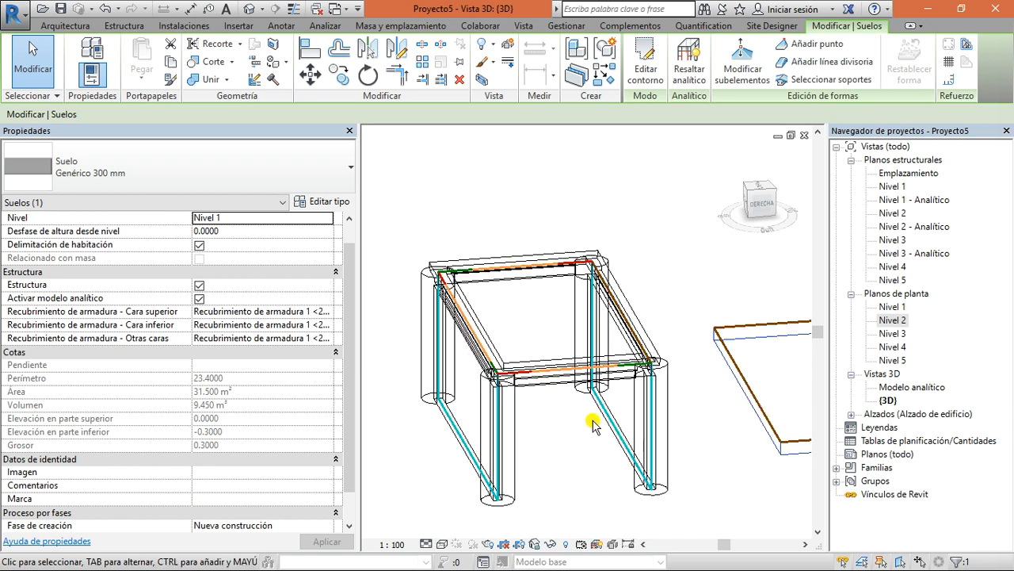
click(611, 396)
scroll(616, 415, up, 4)
scroll(626, 421, up, 1)
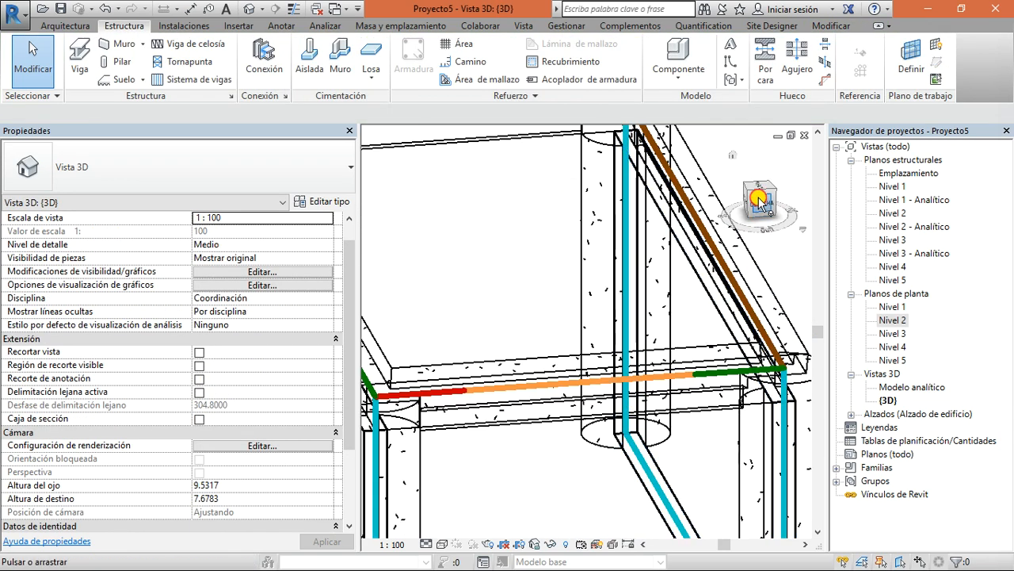
drag(758, 199, 781, 185)
middle_drag(631, 314, 347, 559)
scroll(453, 466, down, 2)
drag(754, 200, 702, 206)
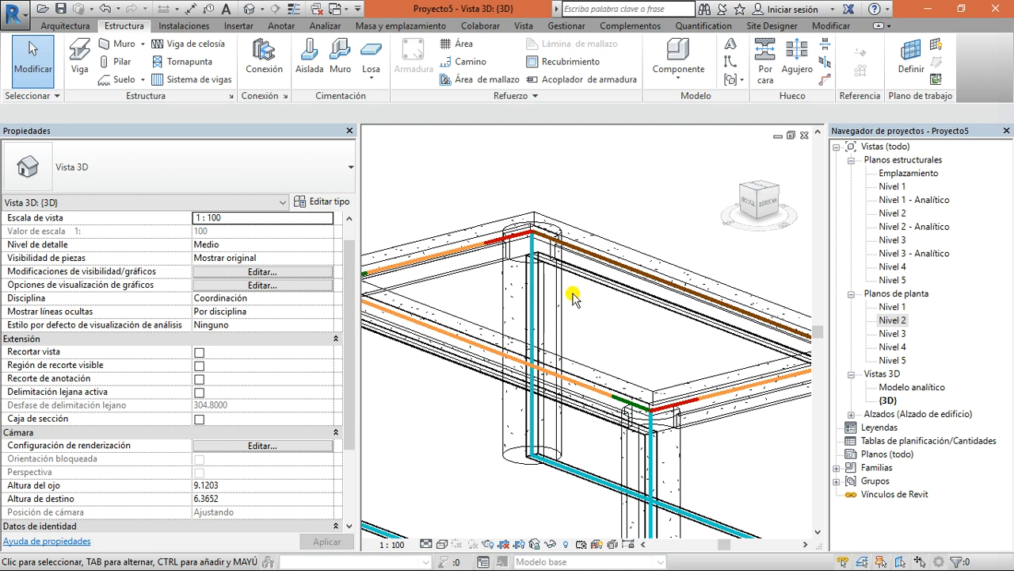
scroll(573, 297, down, 2)
scroll(611, 188, up, 6)
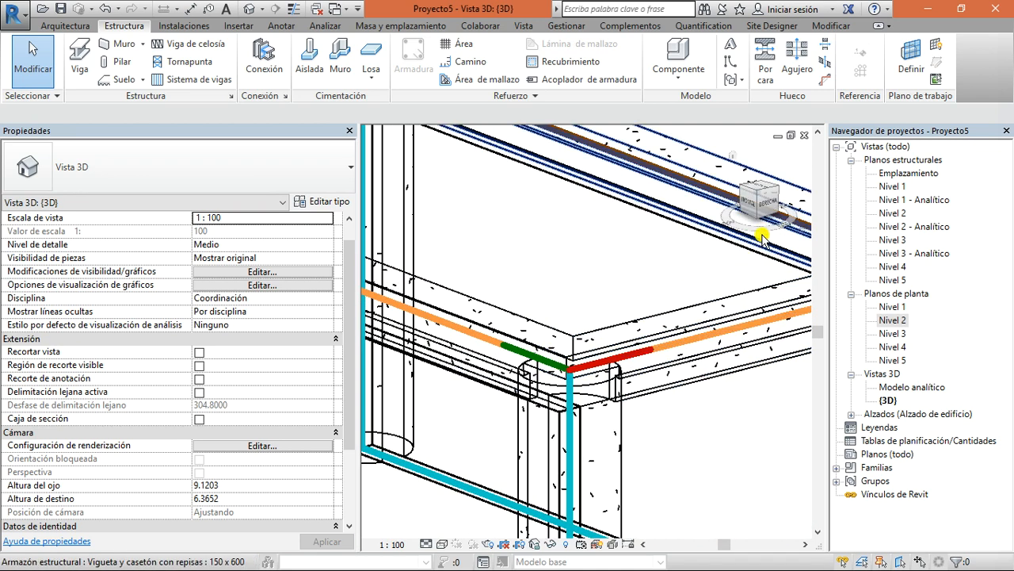
Check how the beam, column and wall analytical lines meet at a corner, from the Derecha side and at an angle
click(756, 198)
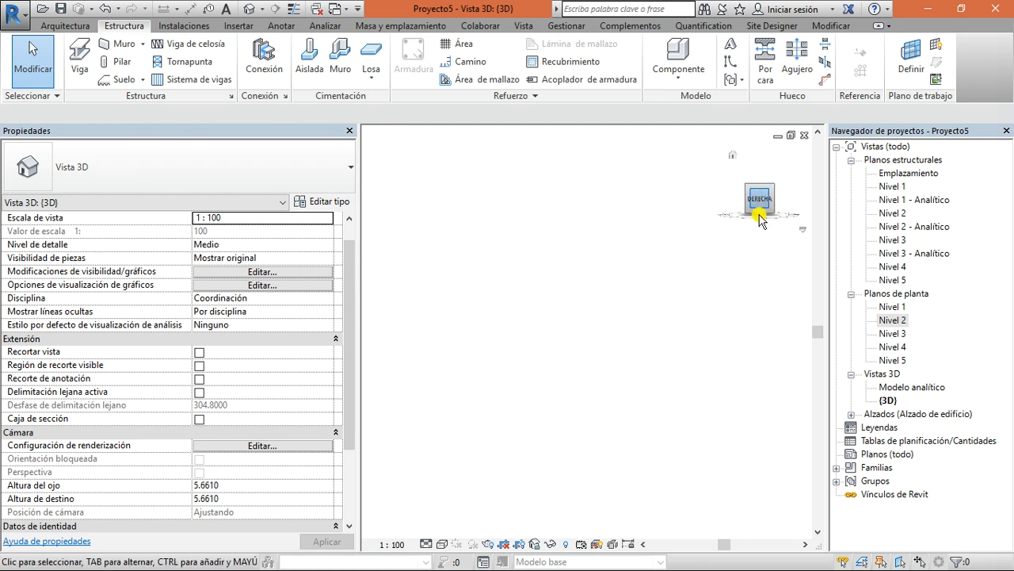
scroll(661, 282, up, 7)
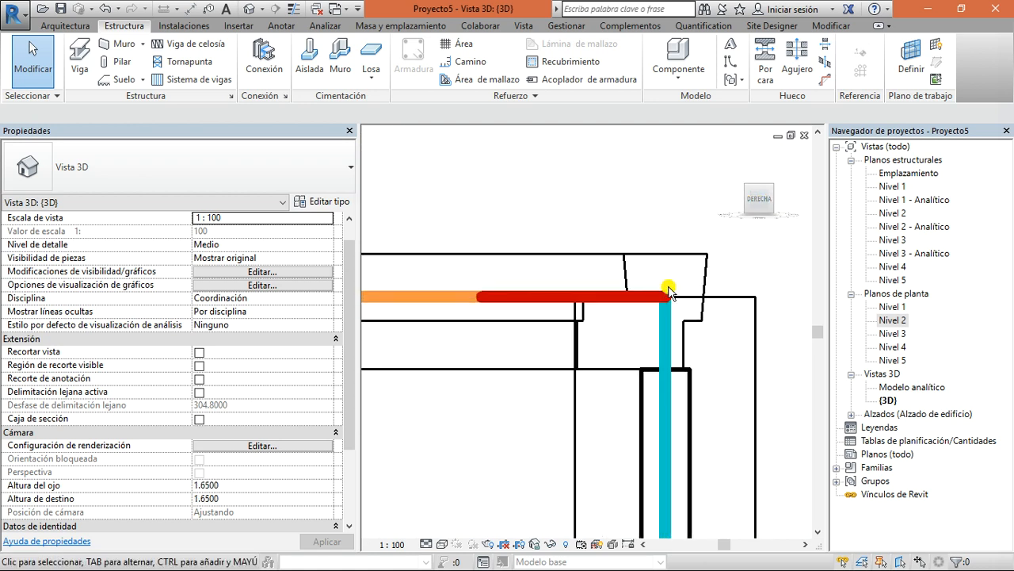
drag(749, 213, 765, 218)
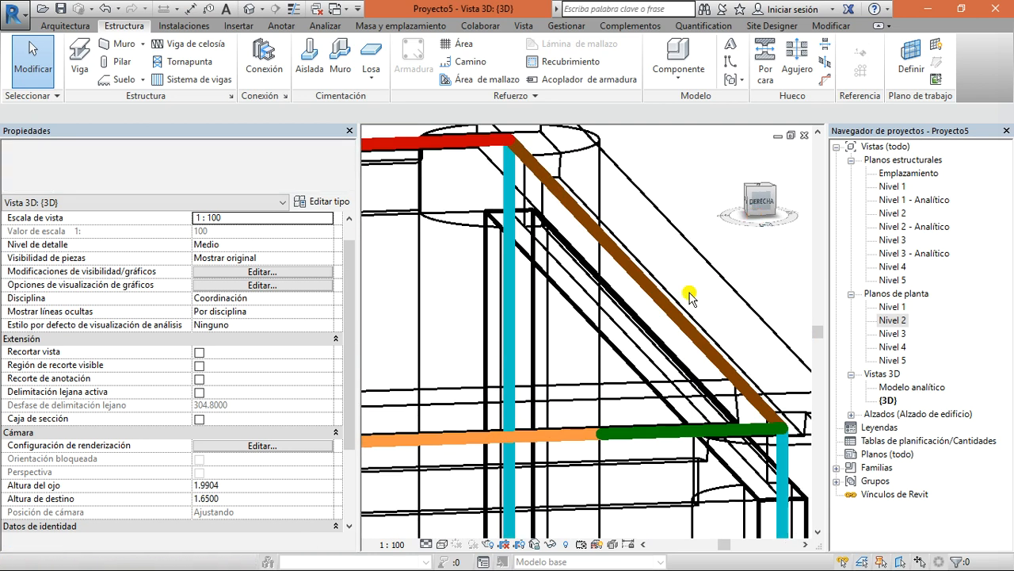
Display the 3D view shaded instead of wireframe and inspect the Genérico 300 mm floor's structural properties within the beam frame
click(445, 544)
click(491, 483)
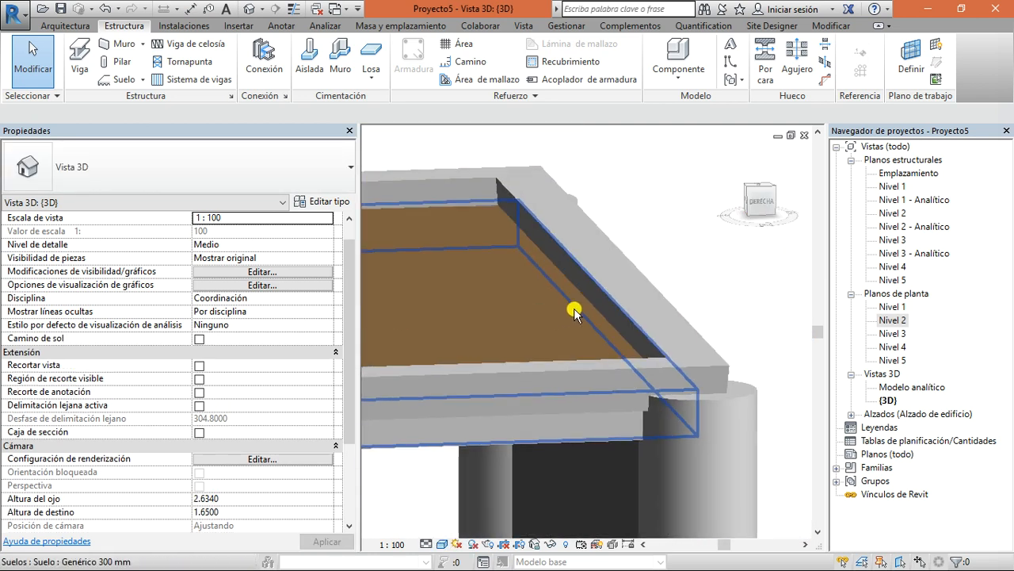
click(558, 309)
drag(766, 204, 781, 237)
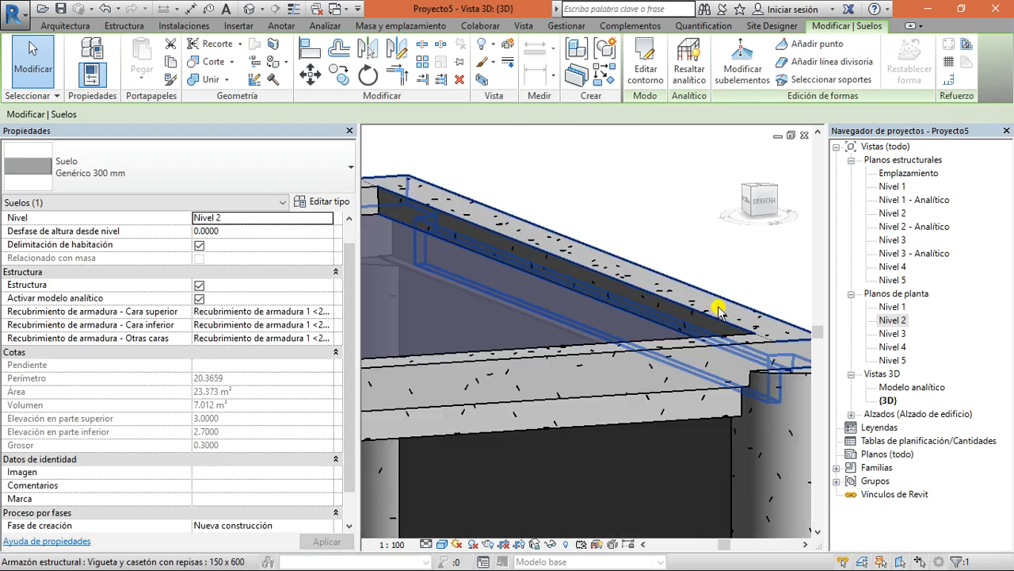
scroll(689, 254, down, 5)
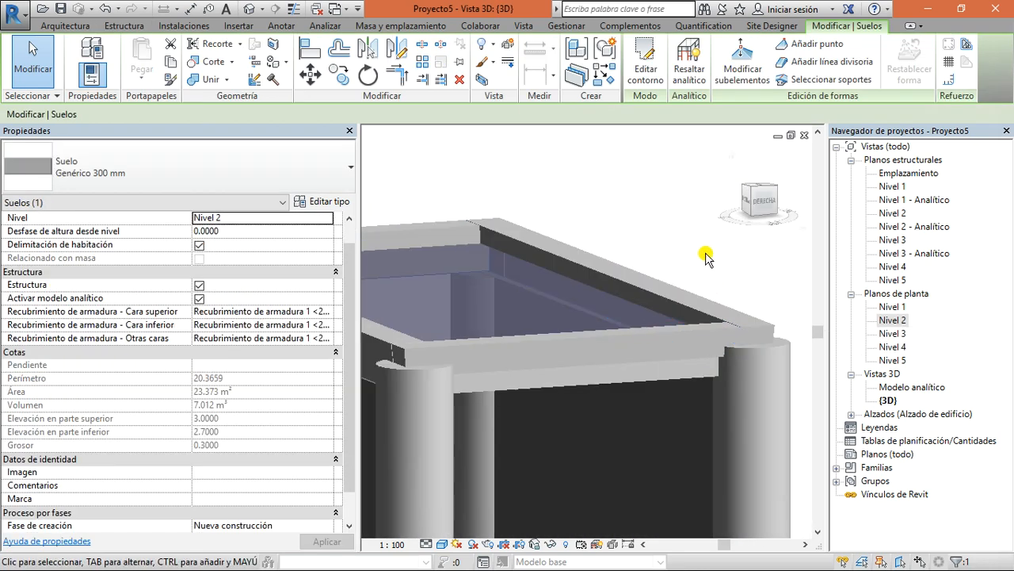
click(662, 229)
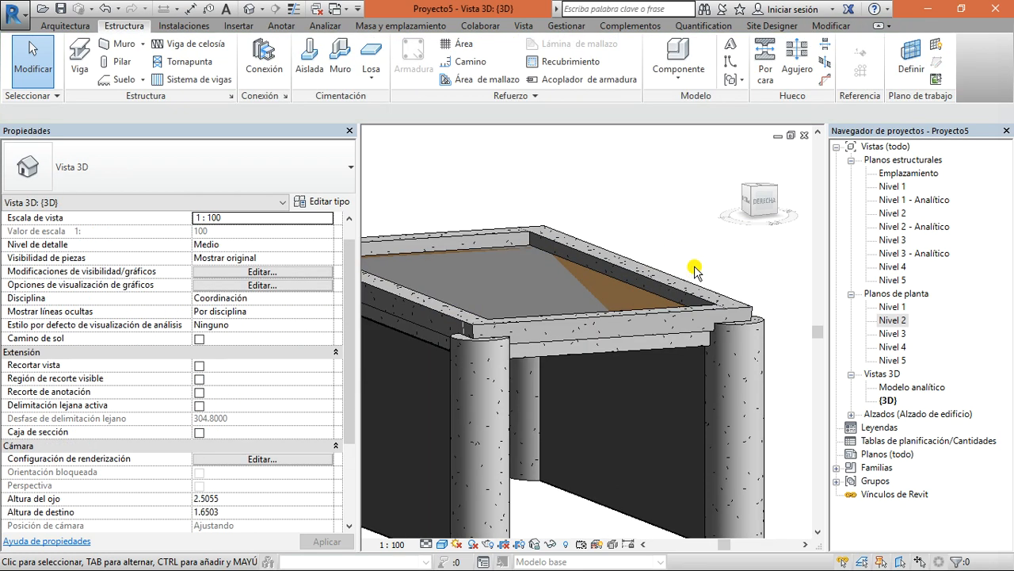
Set Justificación Z of the short 150 x 600 beam at the frame's end to Parte superior
drag(766, 195, 784, 210)
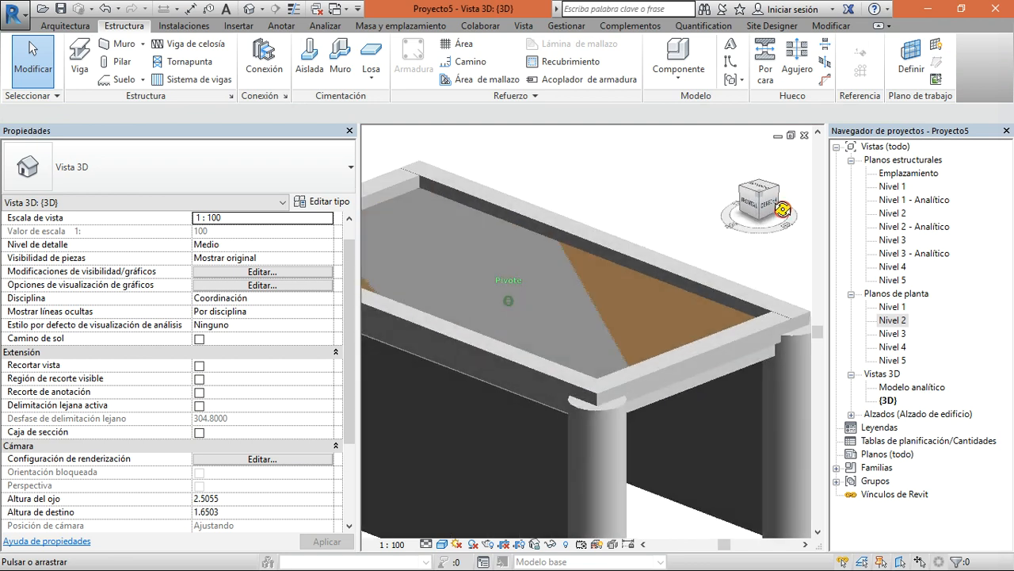
scroll(610, 356, down, 3)
scroll(505, 287, up, 6)
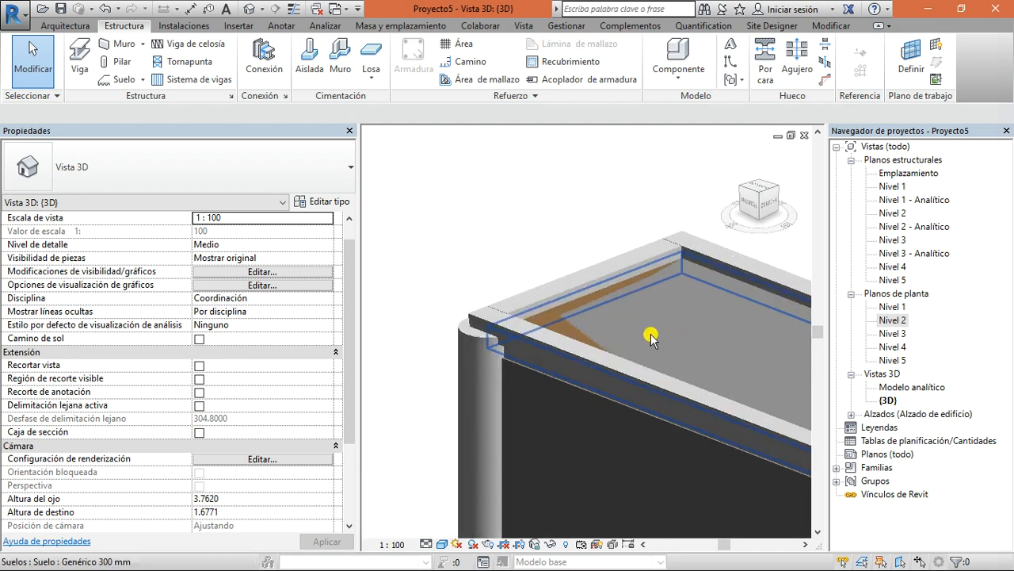
click(593, 272)
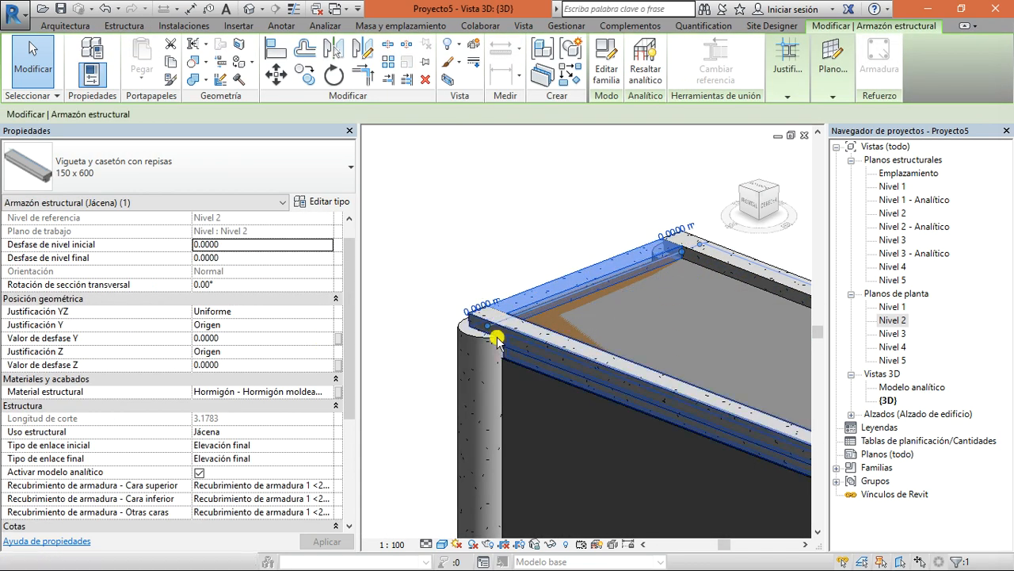
scroll(294, 446, down, 1)
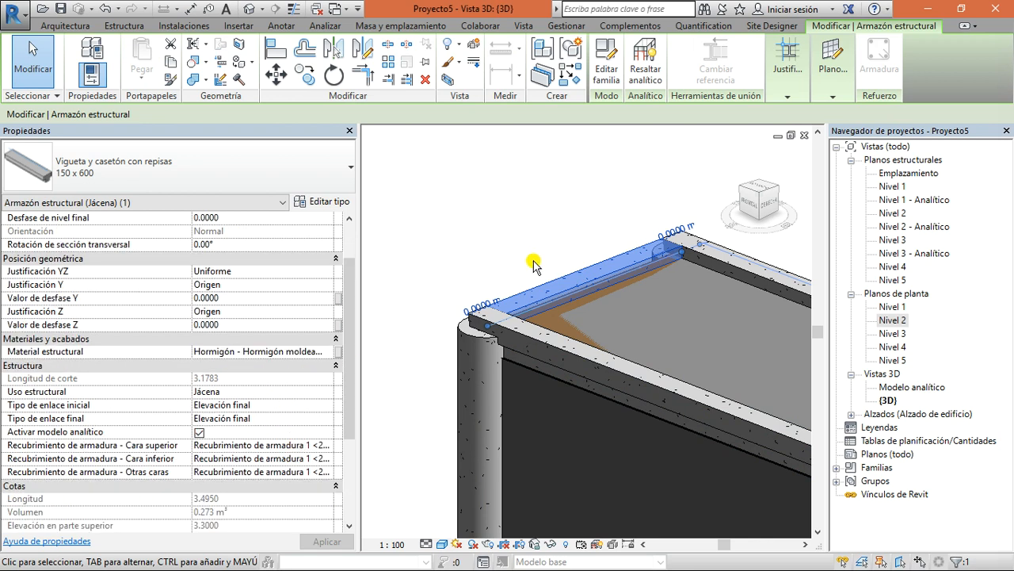
click(326, 313)
click(261, 342)
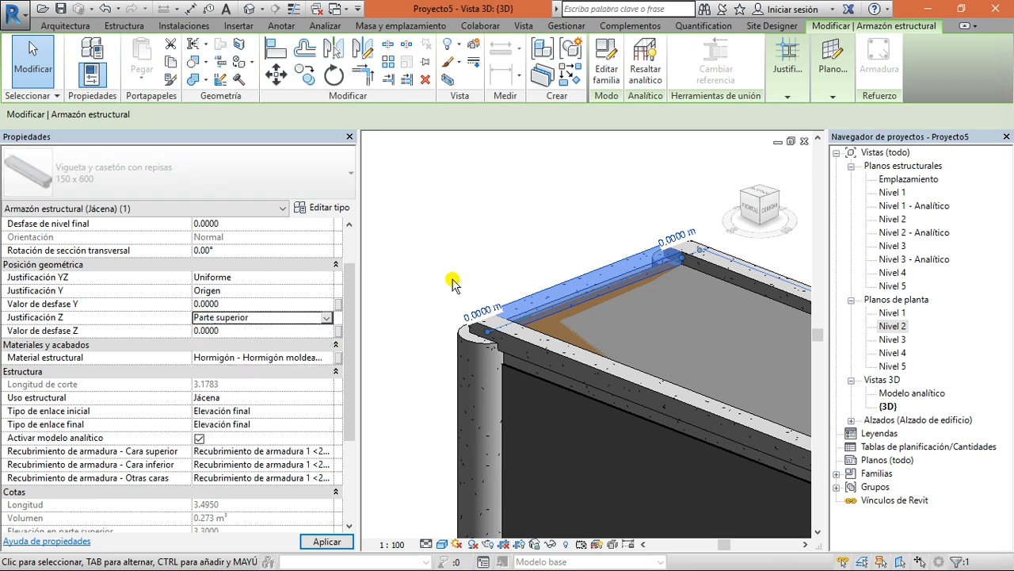
click(547, 214)
Try Centro as Justificación Z for the short end beam, then set it back to Origen and deselect the beam
drag(742, 208, 432, 205)
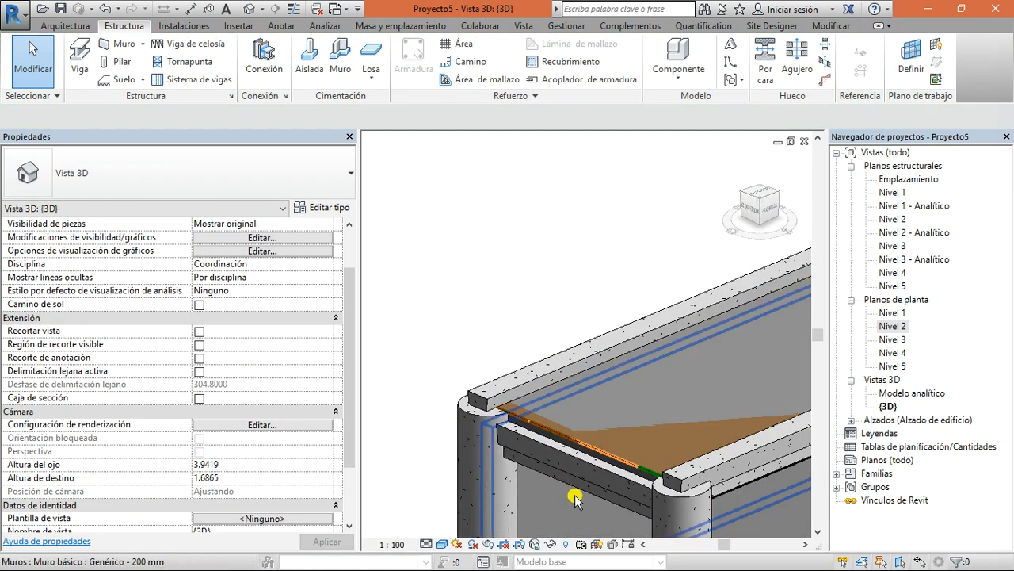
middle_drag(575, 493, 482, 392)
scroll(482, 388, up, 1)
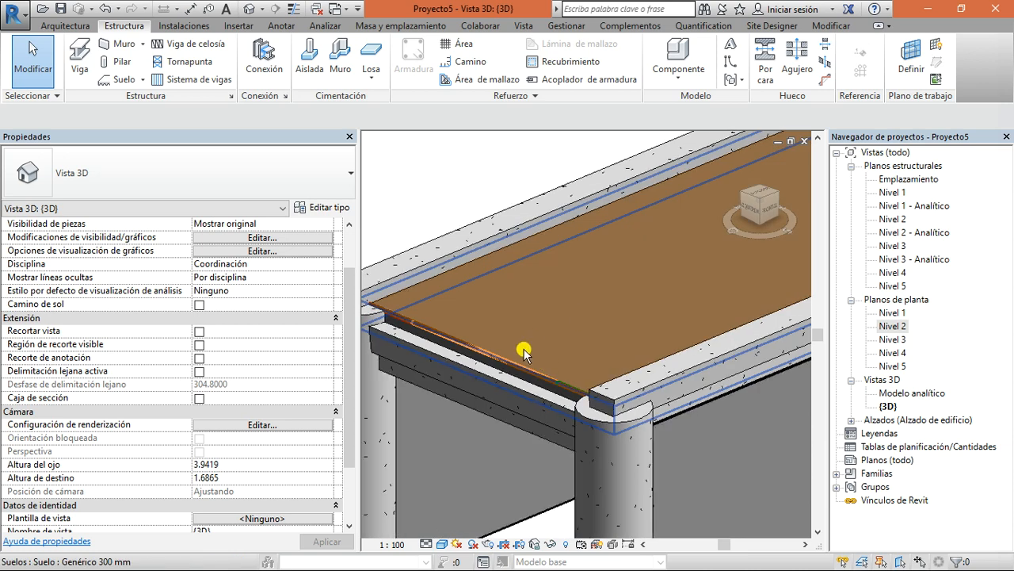
click(498, 399)
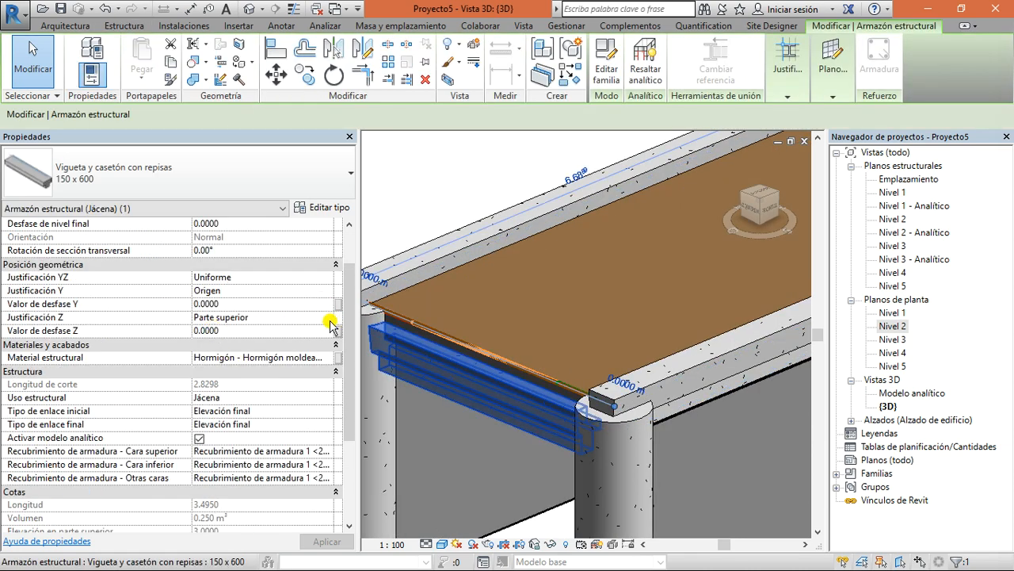
click(328, 320)
click(249, 354)
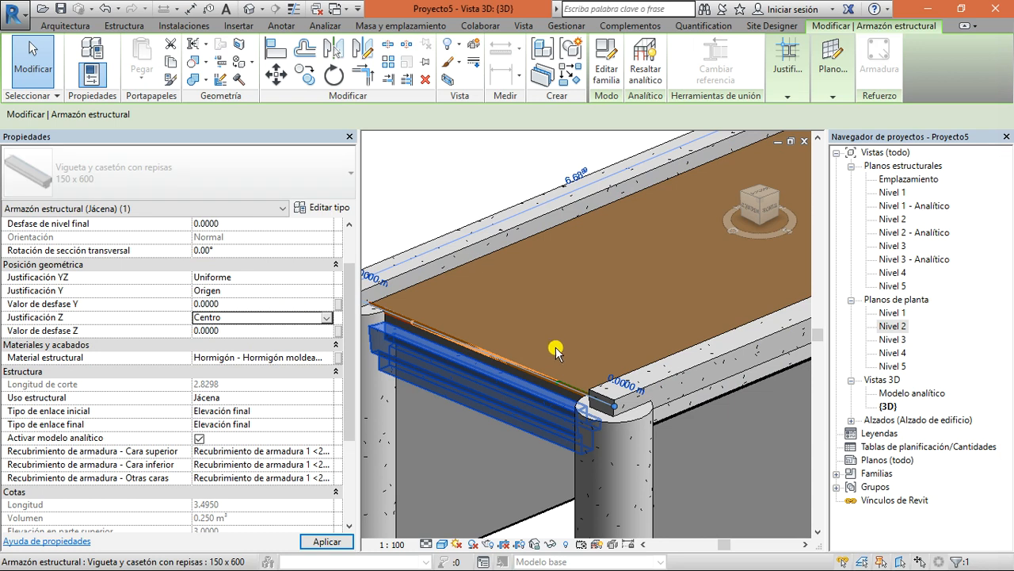
click(330, 318)
click(279, 329)
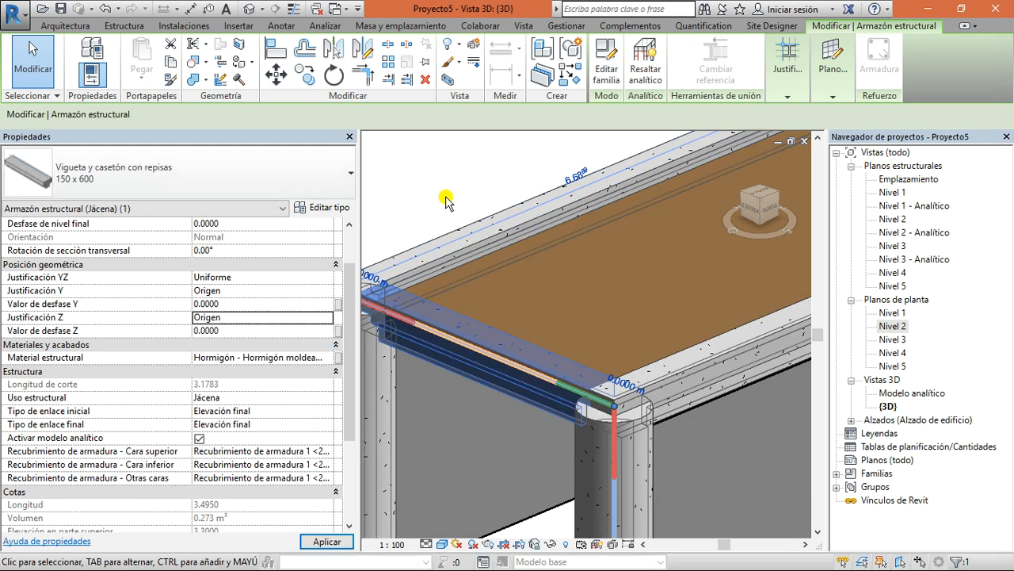
click(449, 198)
Select all instances of the round 750 concrete column and change their type to Hormigón-Rectangular-Pilar 600 x 750
shift+middle_drag(644, 364, 631, 341)
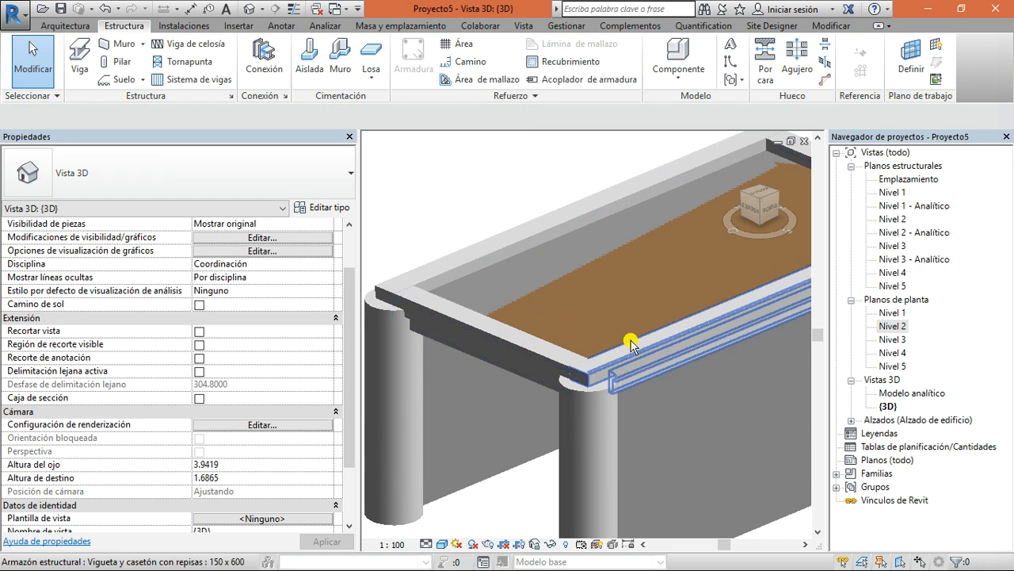
click(643, 290)
drag(729, 205, 497, 279)
scroll(498, 279, down, 2)
click(692, 349)
drag(755, 214, 733, 211)
click(623, 392)
right_click(623, 393)
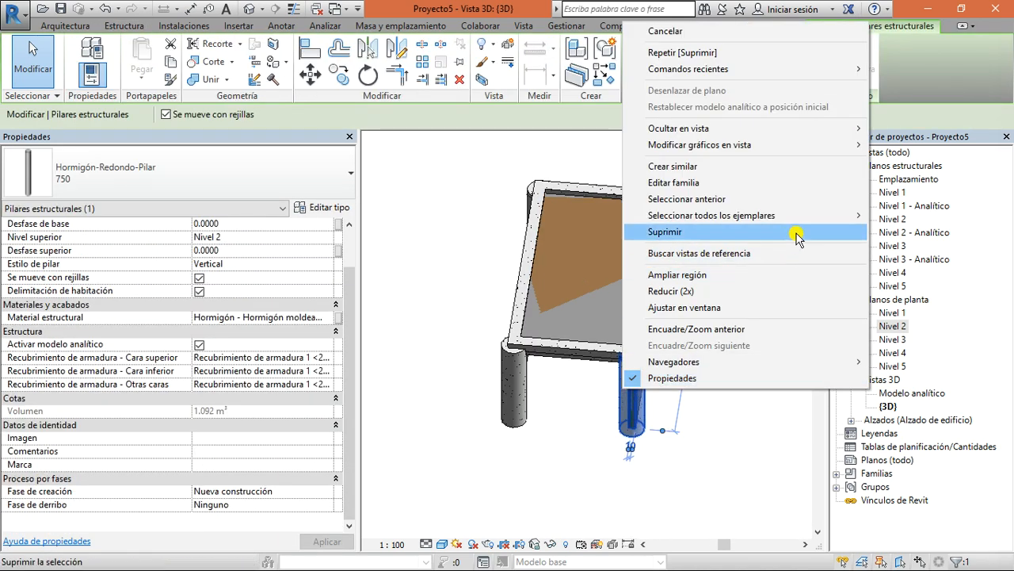
mouse_move(833, 213)
click(901, 224)
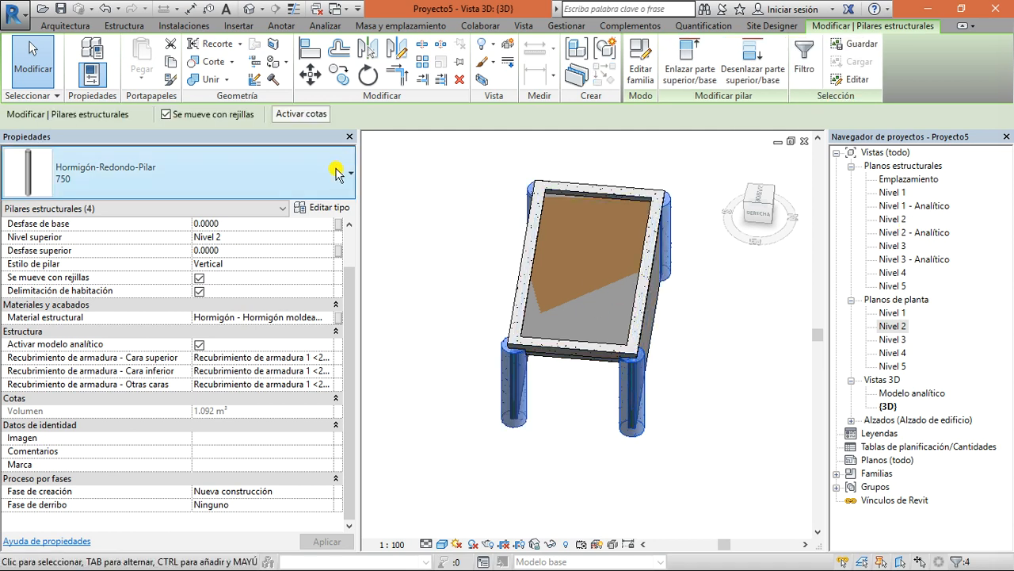
click(349, 164)
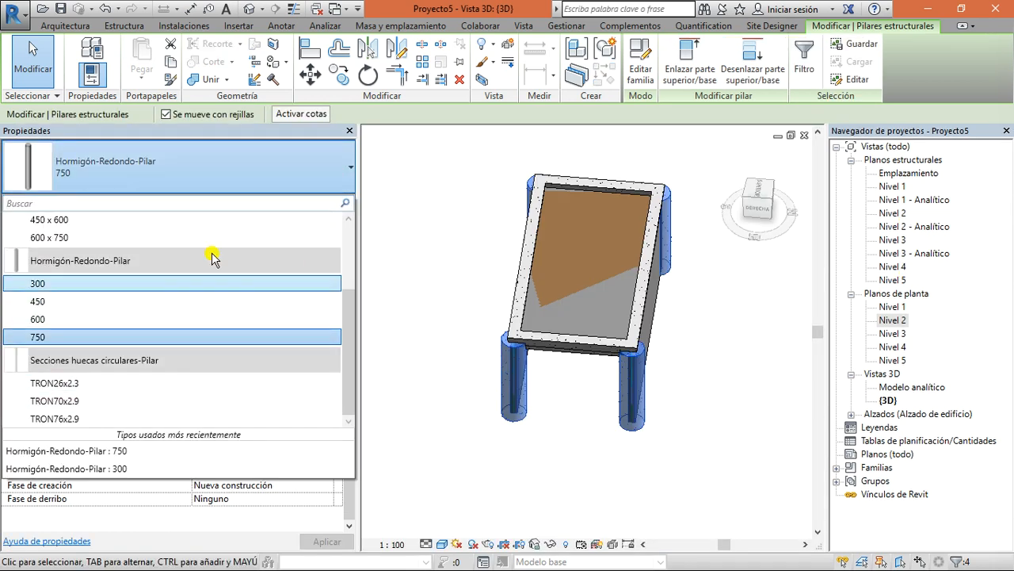
scroll(135, 305, up, 3)
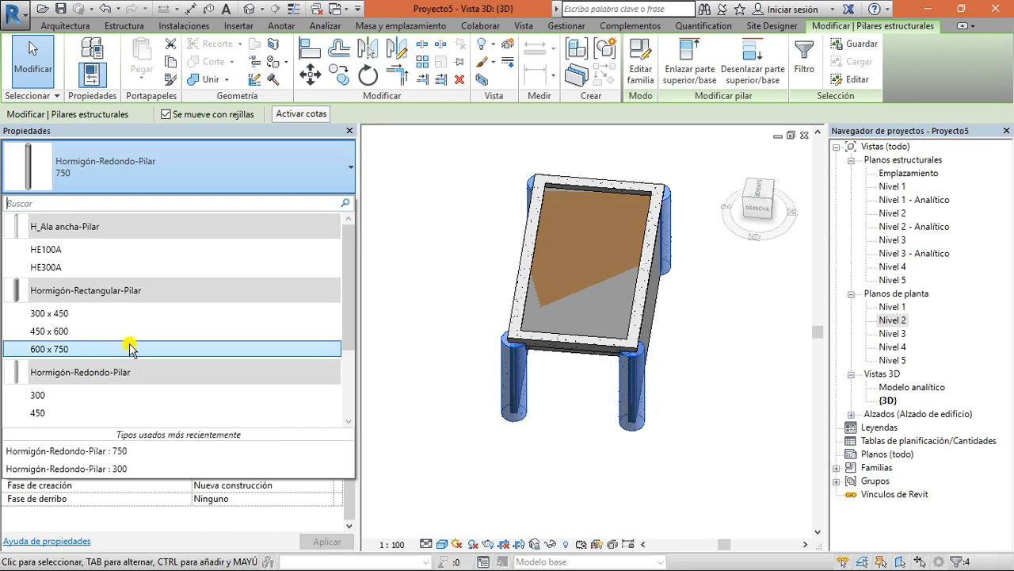
click(130, 348)
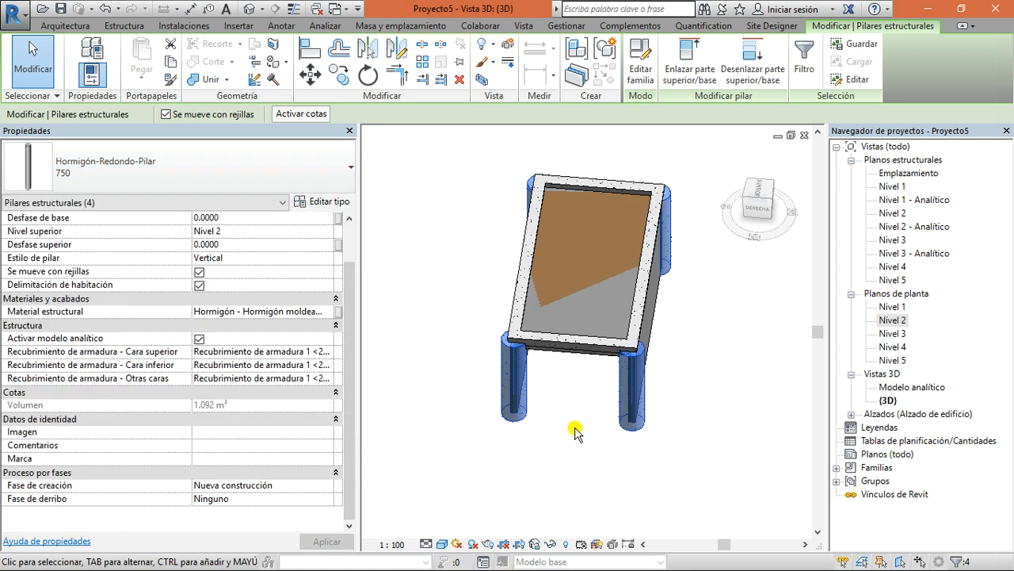
click(697, 429)
Select every 150 x 600 beam in the whole project and change their type to Hormigón-Viga rectangular 300 x 600mm
drag(758, 209, 381, 222)
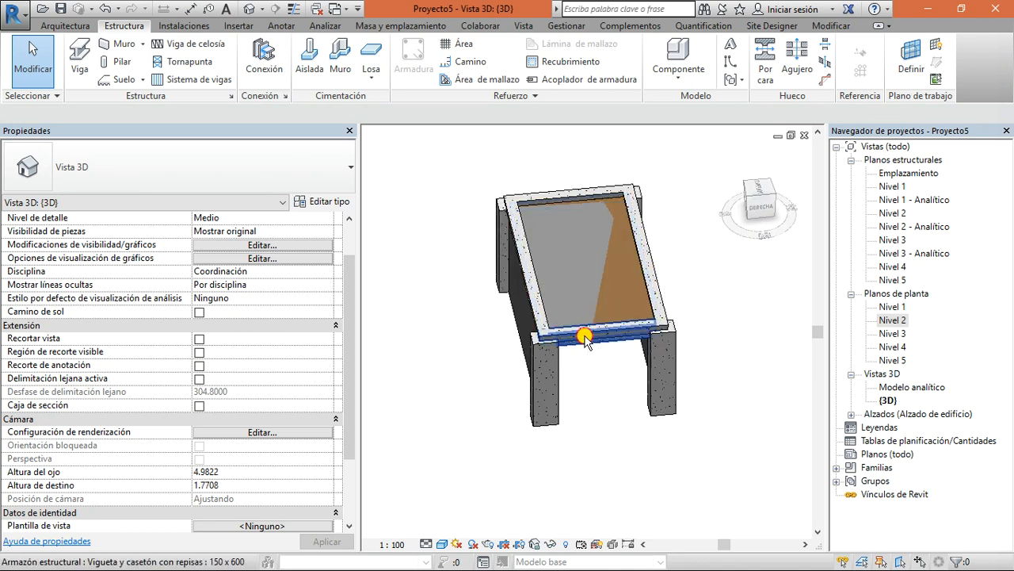
right_click(584, 337)
mouse_move(765, 397)
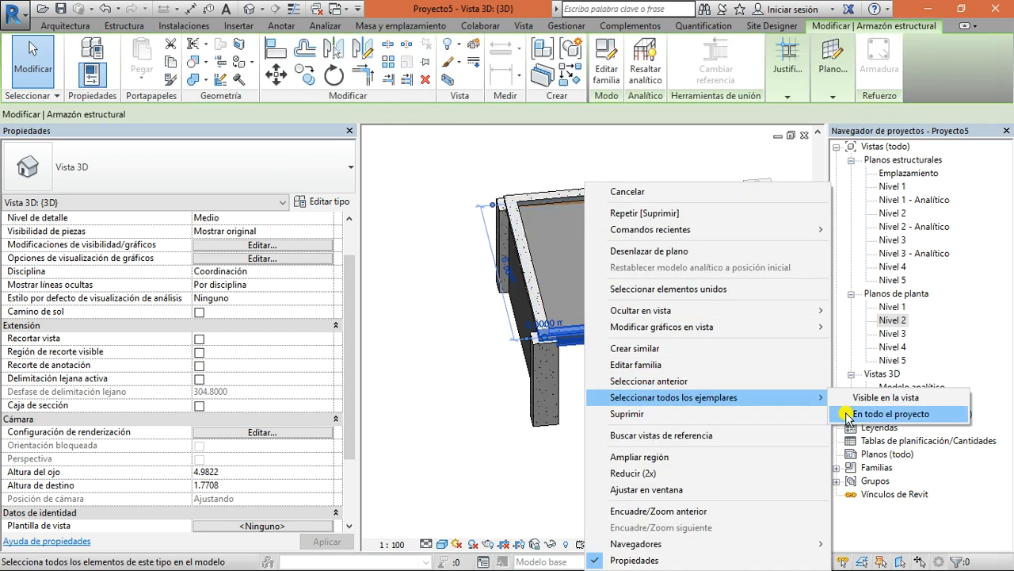
click(849, 413)
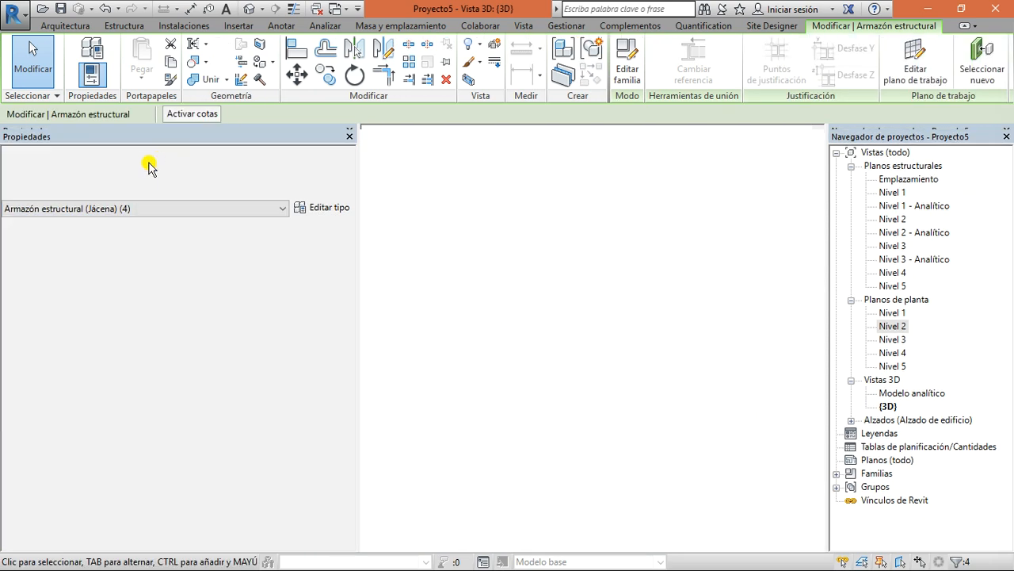
click(151, 167)
scroll(198, 349, up, 5)
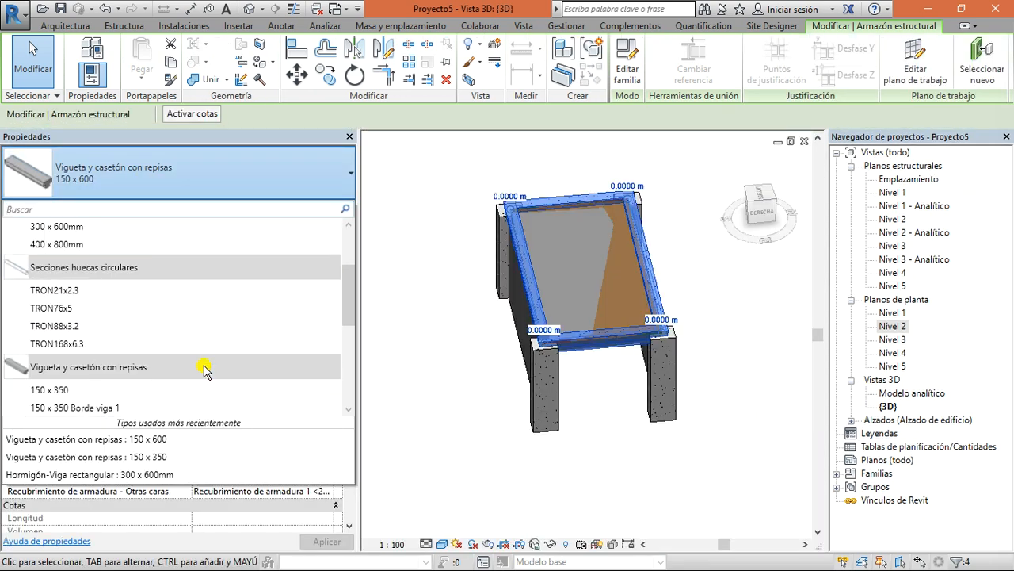
scroll(204, 369, up, 3)
click(96, 339)
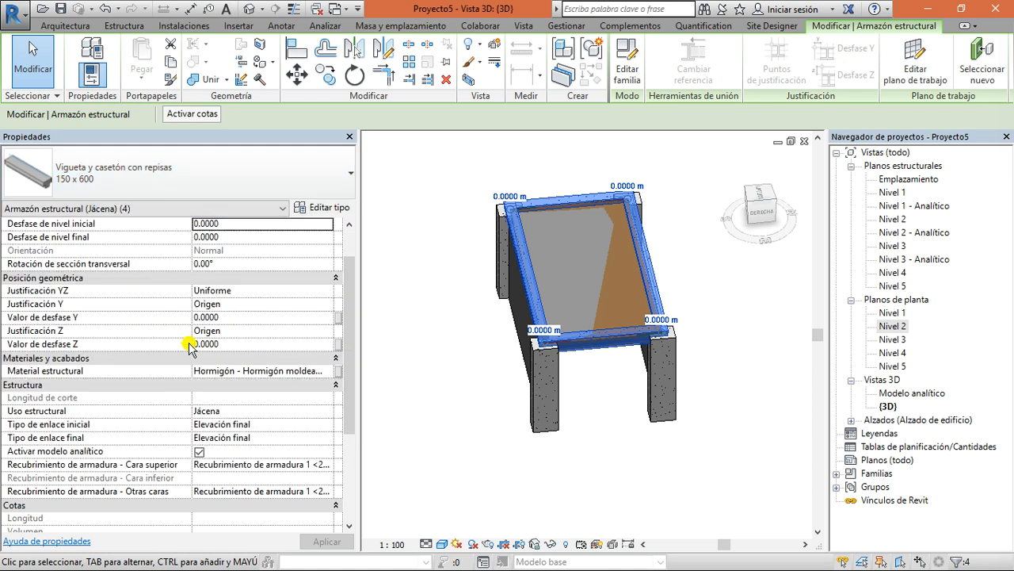
click(687, 410)
Look at the model from above and rotate both 600 x 750 columns at the near short end by 90°
mouse_move(737, 266)
shift+middle_down()
mouse_move(718, 161)
mouse_move(683, 214)
shift+middle_up()
drag(683, 213, 755, 233)
scroll(525, 379, up, 3)
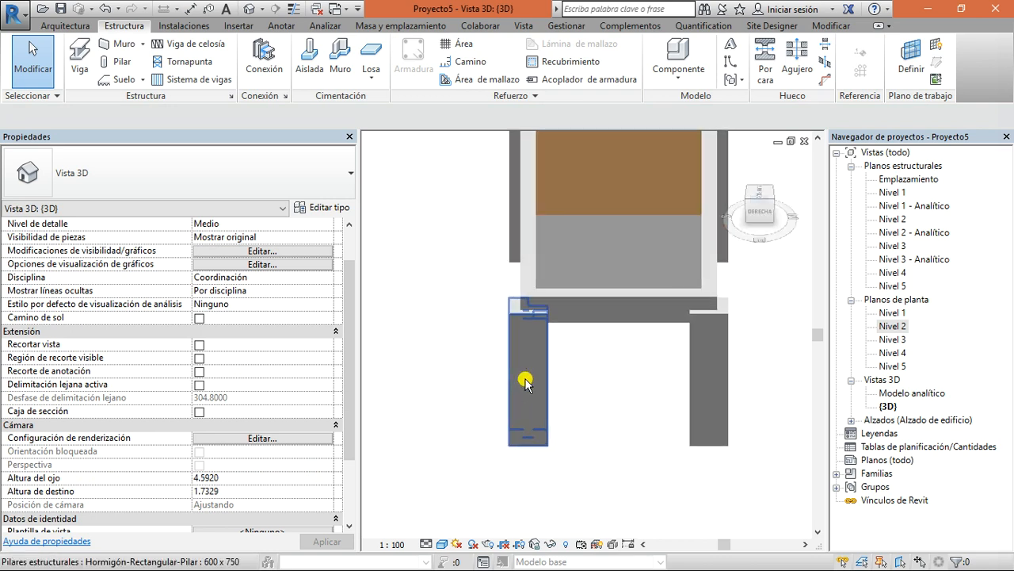
click(604, 293)
click(759, 193)
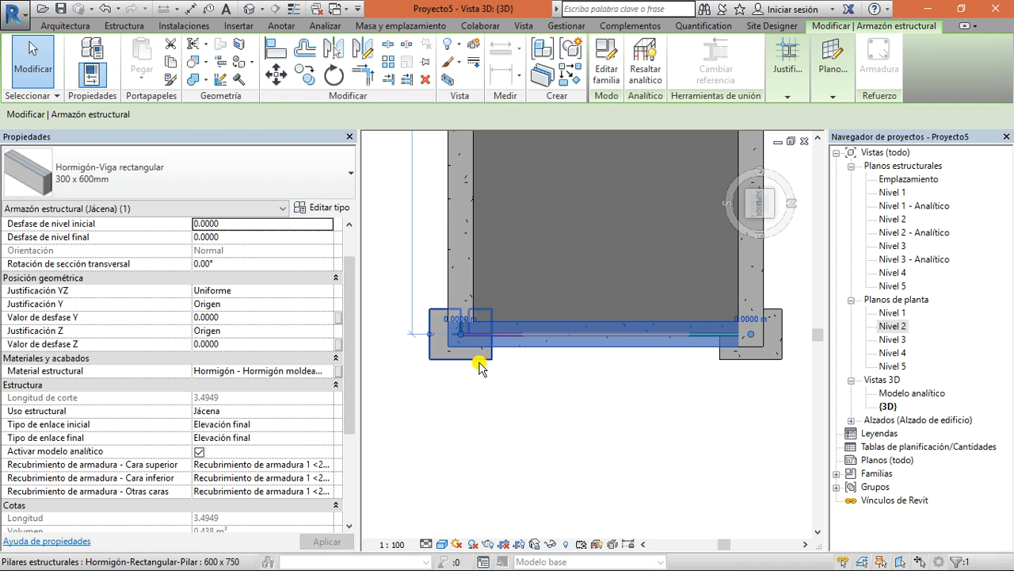
click(480, 366)
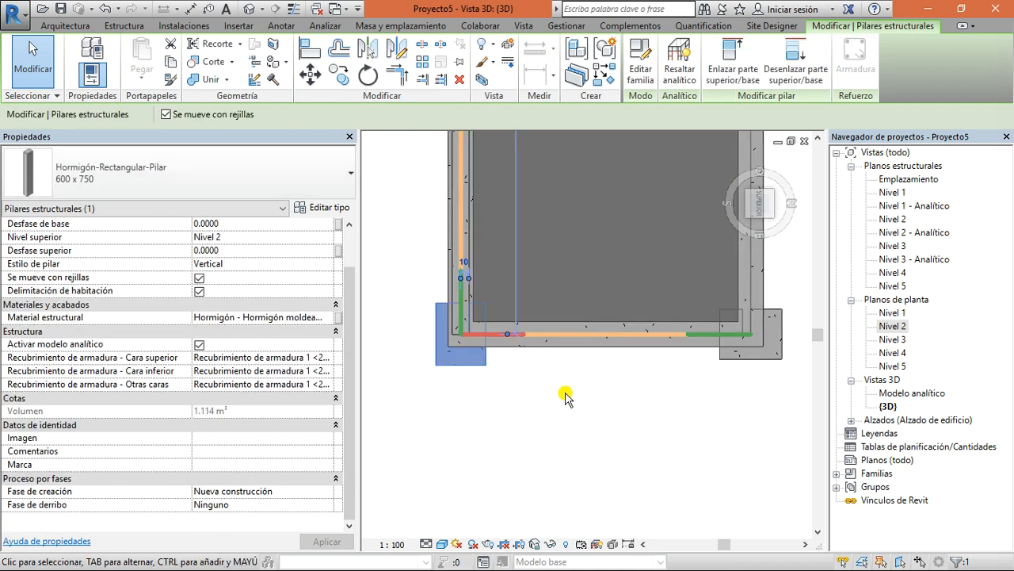
click(752, 349)
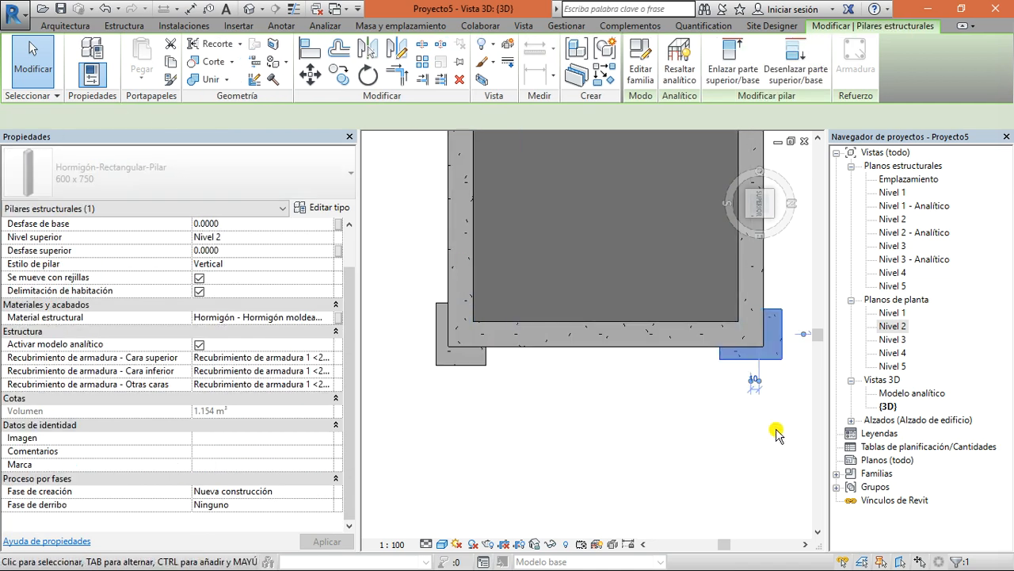
key(space)
Rotate the two 600 x 750 columns at the opposite short end of the frame by 90°
scroll(701, 439, down, 2)
middle_drag(601, 418, 576, 566)
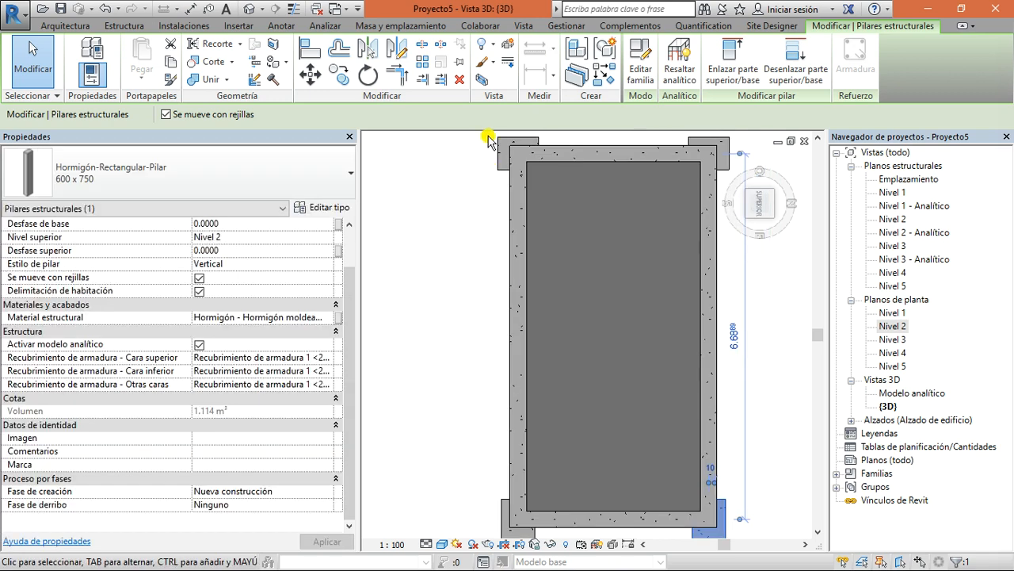
click(496, 146)
key(space)
click(726, 143)
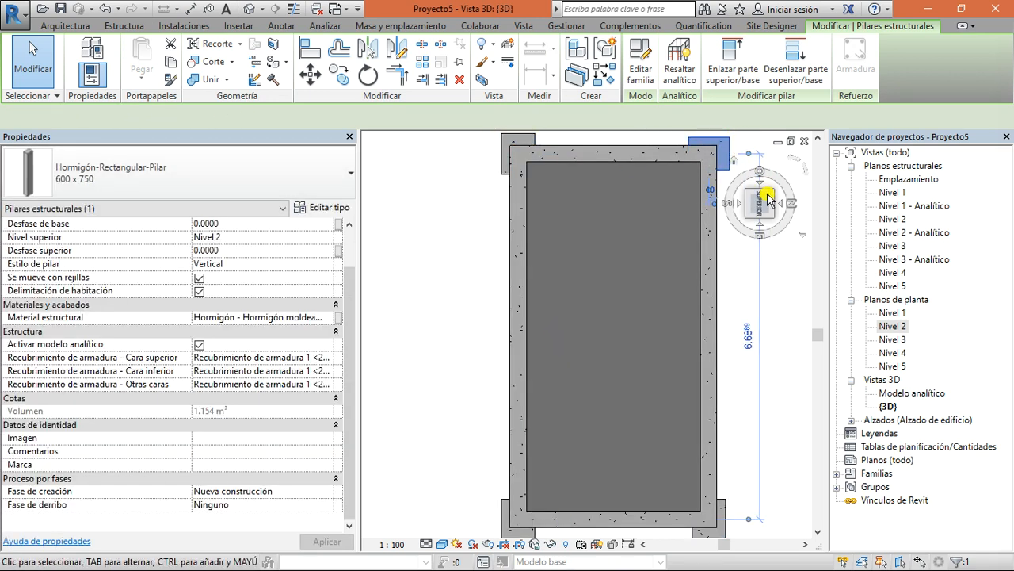
key(space)
Select all 300 x 600mm concrete beams and set their Justificación Z to Parte superior
click(759, 212)
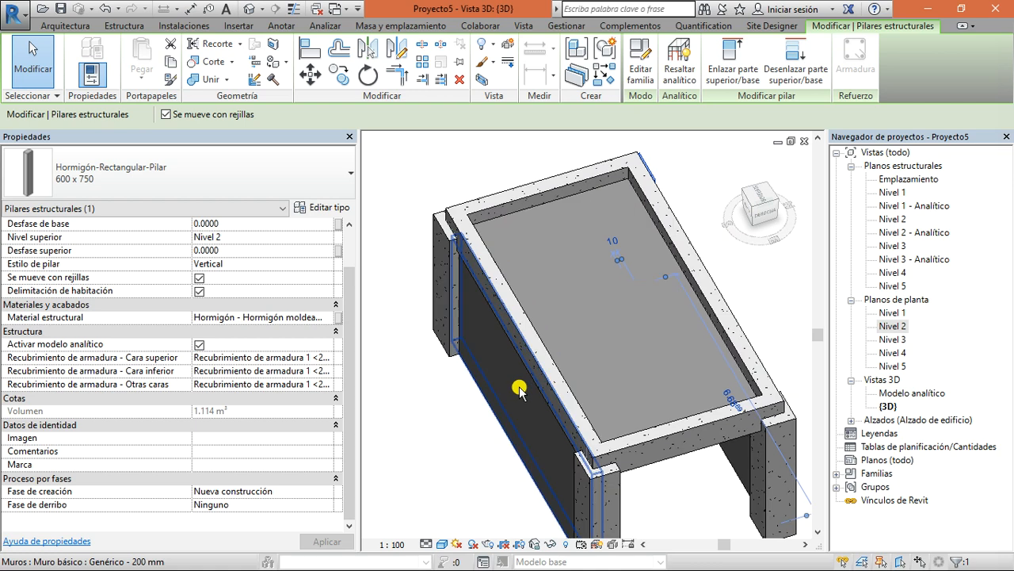
click(763, 212)
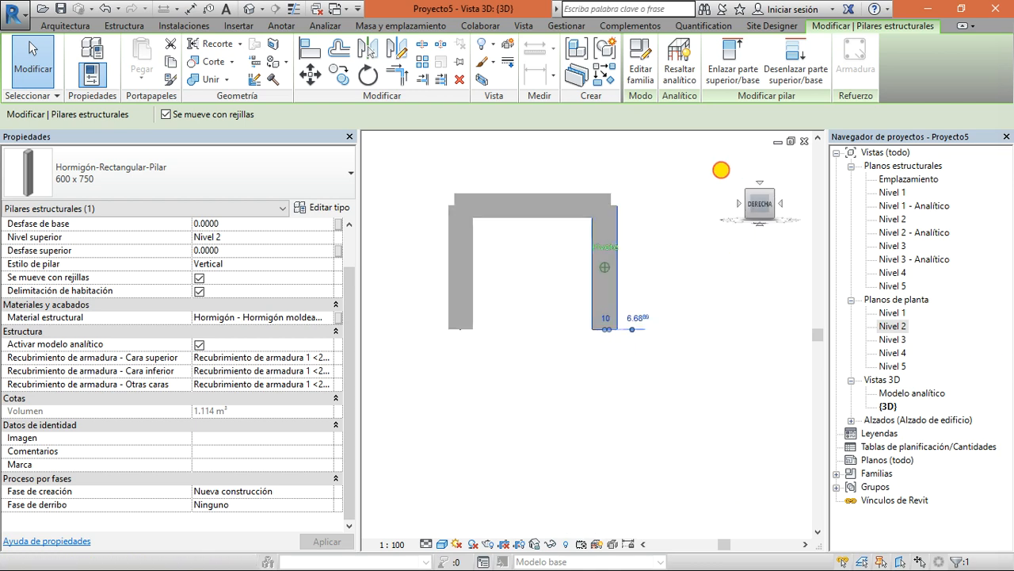
shift+middle_drag(702, 197, 693, 229)
middle_drag(688, 307, 768, 290)
scroll(626, 277, up, 1)
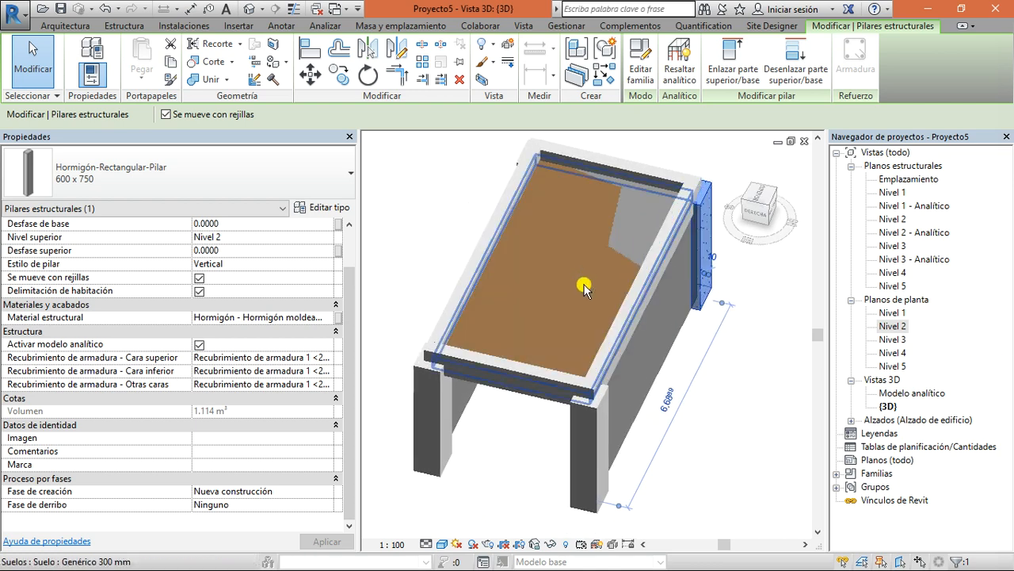
click(604, 164)
right_click(605, 164)
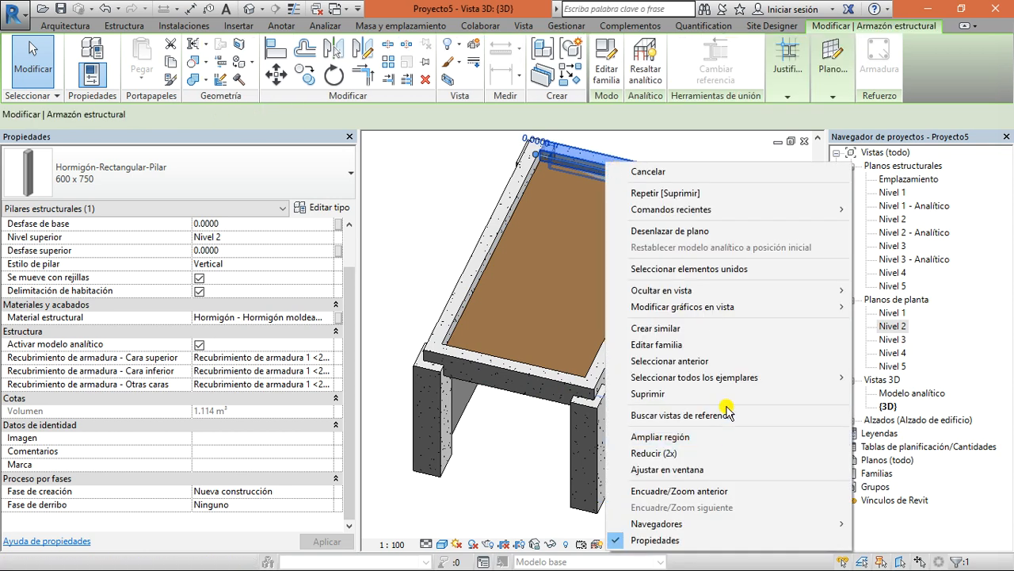
mouse_move(741, 383)
click(912, 394)
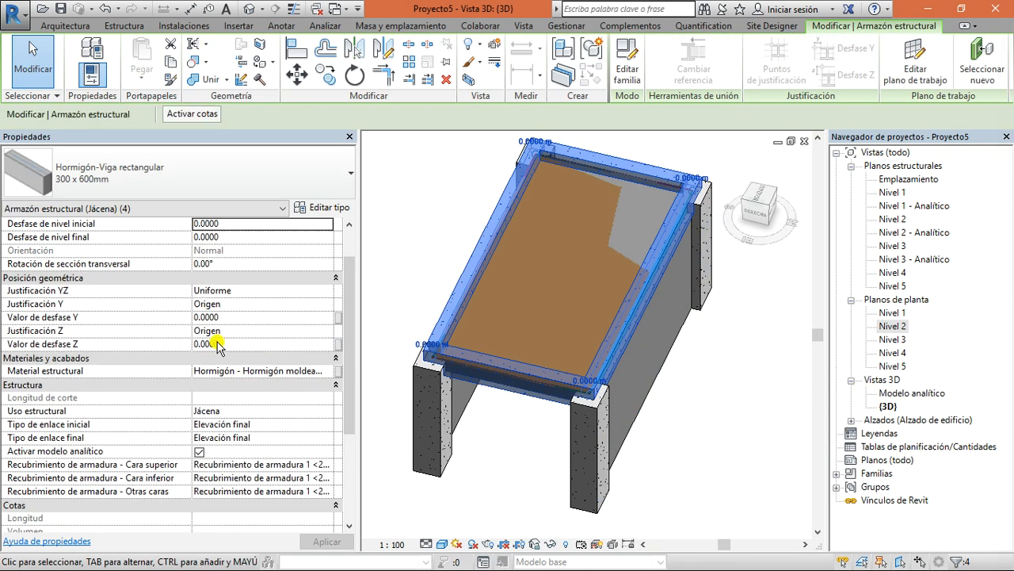
click(329, 331)
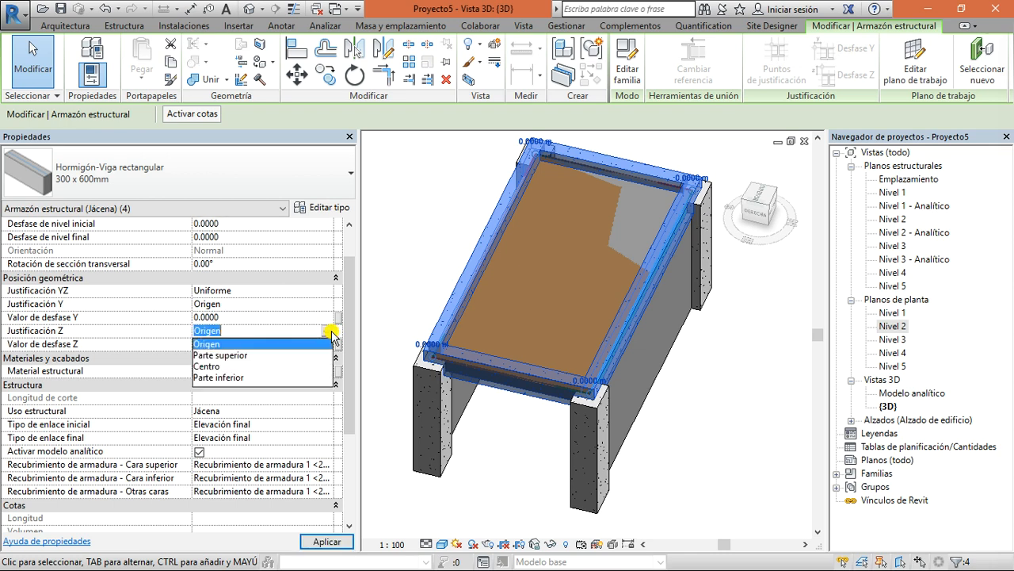
click(284, 356)
click(702, 407)
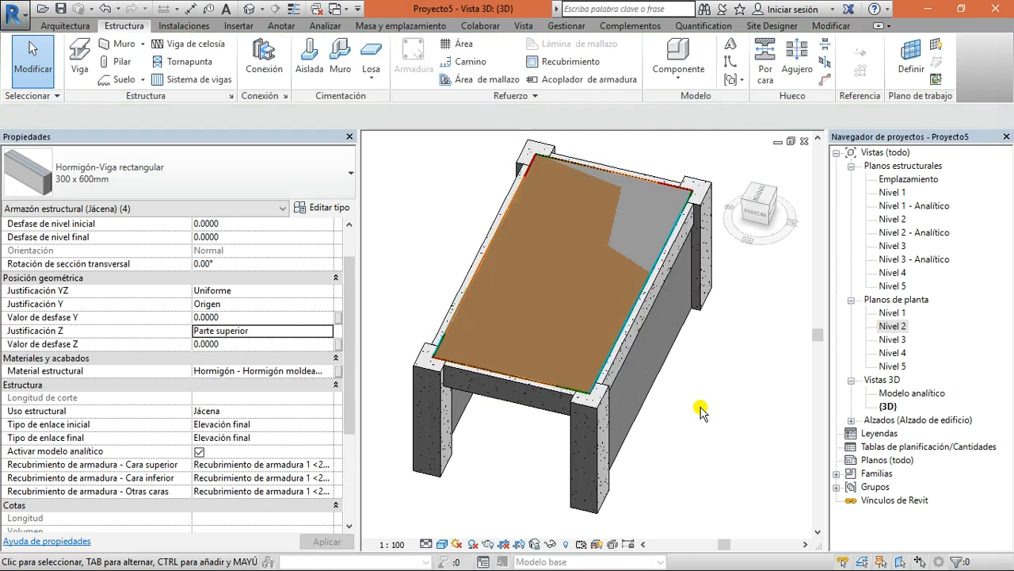
Look at the frame's corner where the beams meet the floor and hide the analytical model in the 3D view
drag(758, 200, 403, 187)
middle_drag(623, 375, 455, 417)
scroll(455, 417, up, 2)
middle_drag(559, 398, 468, 455)
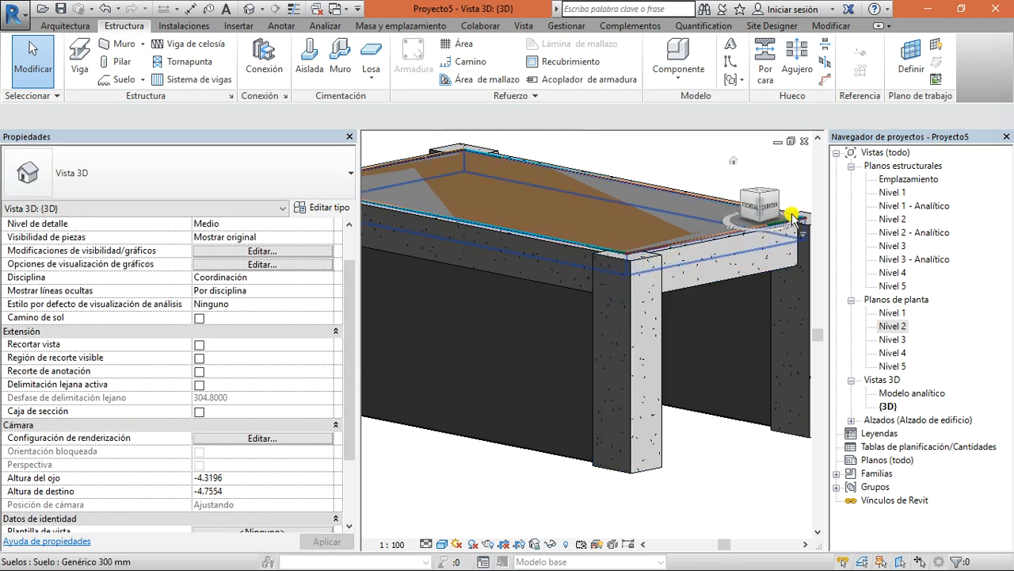
click(763, 211)
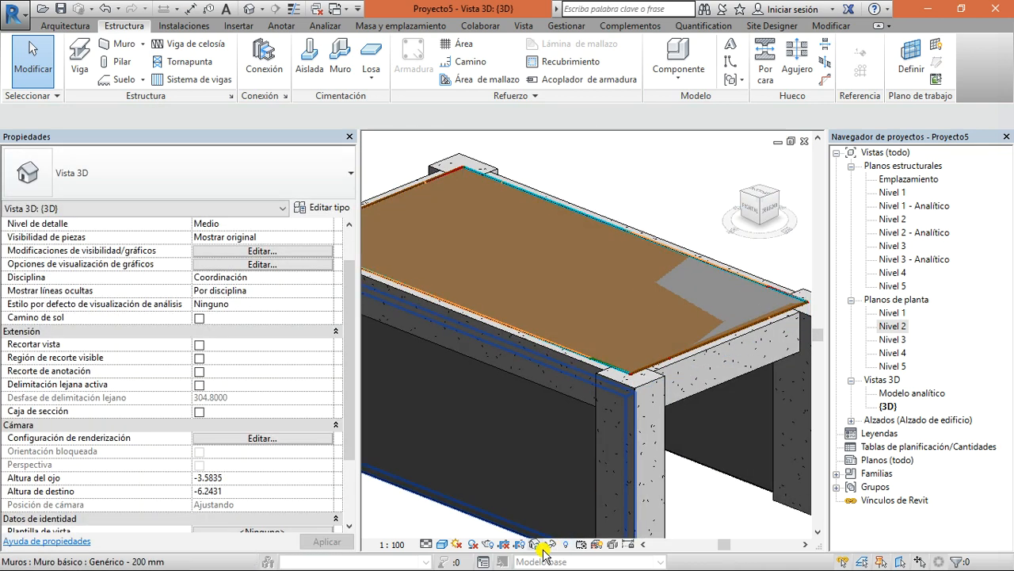
click(595, 545)
scroll(625, 460, down, 2)
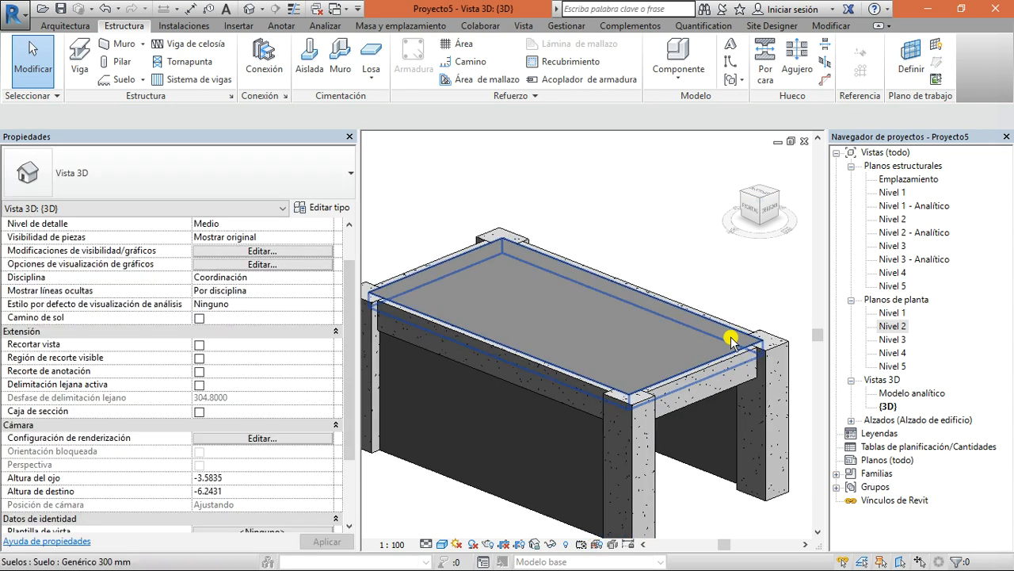
Toggle the analytical model display on and off in the 3D view to compare it with the physical model
click(595, 545)
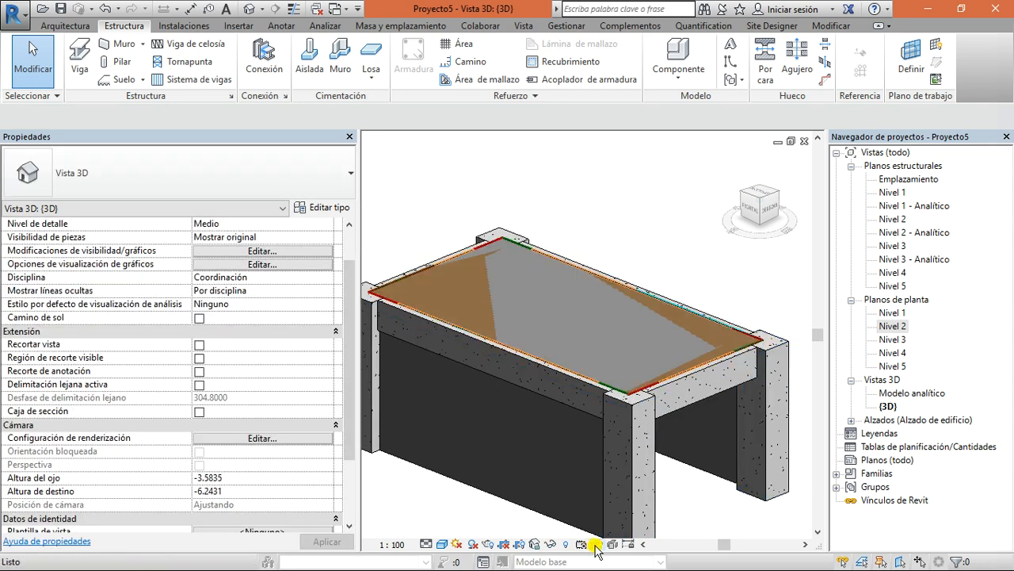
click(595, 545)
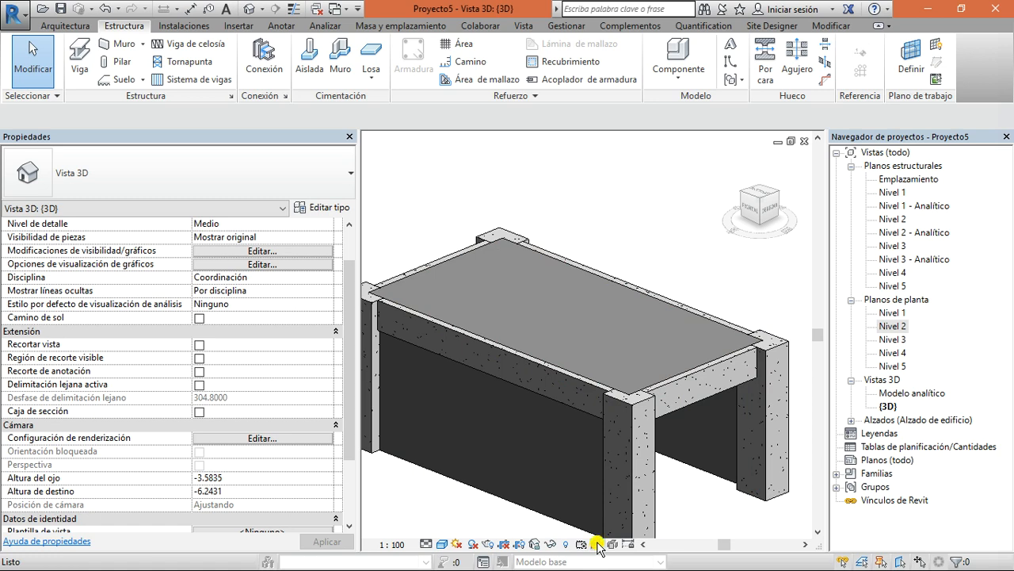
click(600, 537)
click(596, 545)
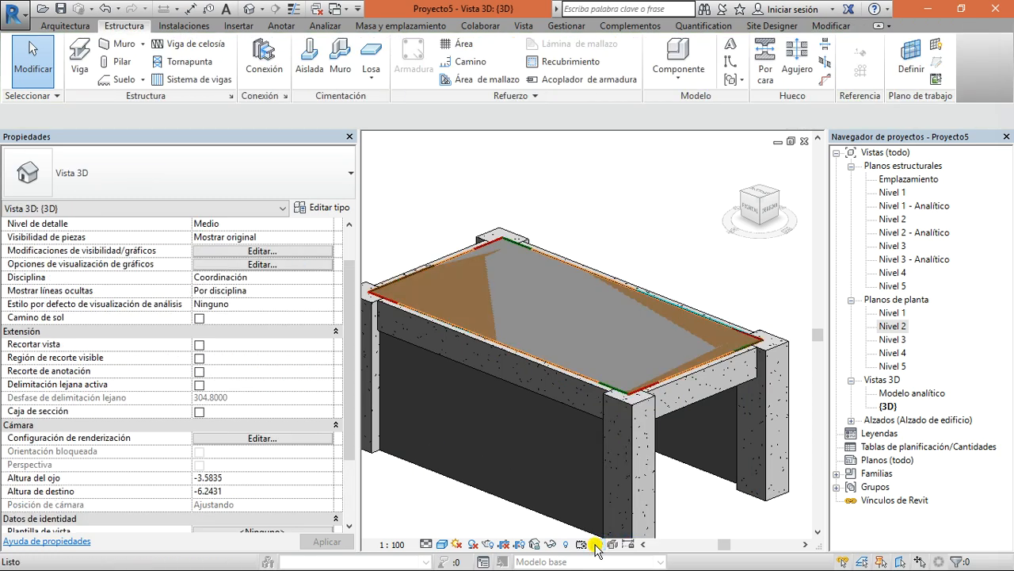
click(596, 545)
Open the Modelo analítico view and examine how the analytical beams, columns, walls and floor connect at the corners
double_click(905, 394)
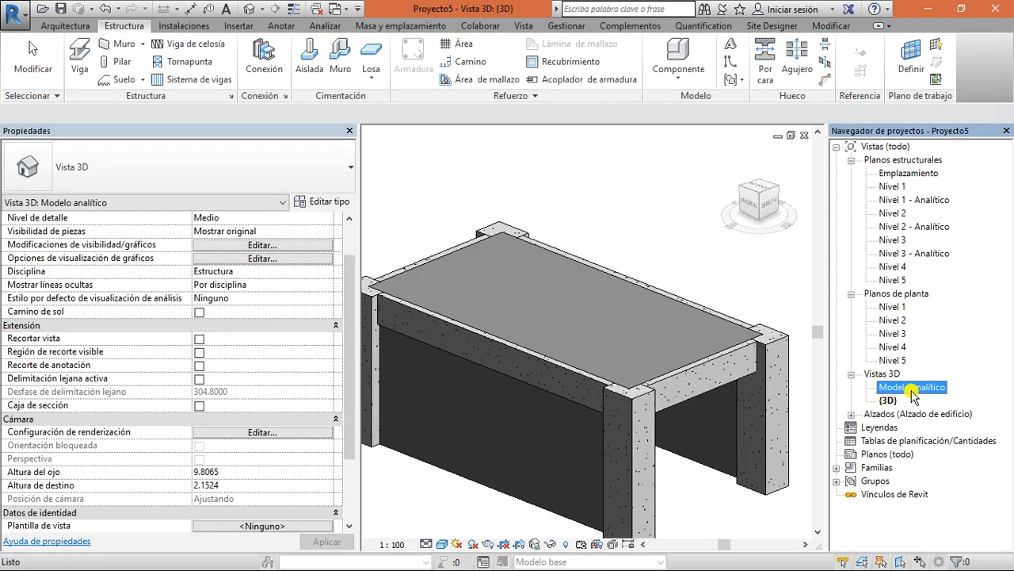
double_click(913, 388)
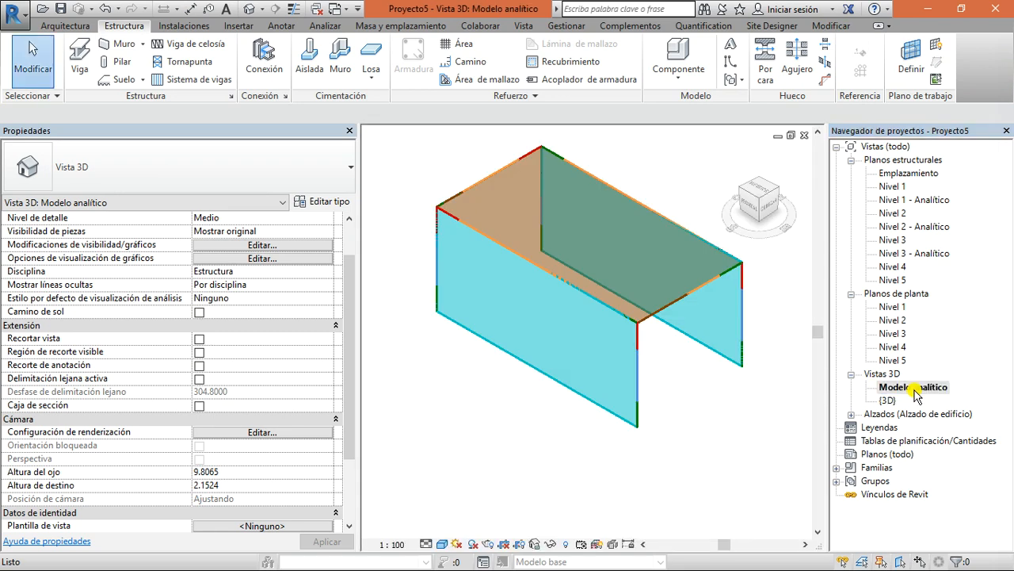
drag(733, 189, 600, 291)
middle_drag(600, 287, 555, 412)
scroll(552, 363, up, 2)
drag(766, 197, 765, 214)
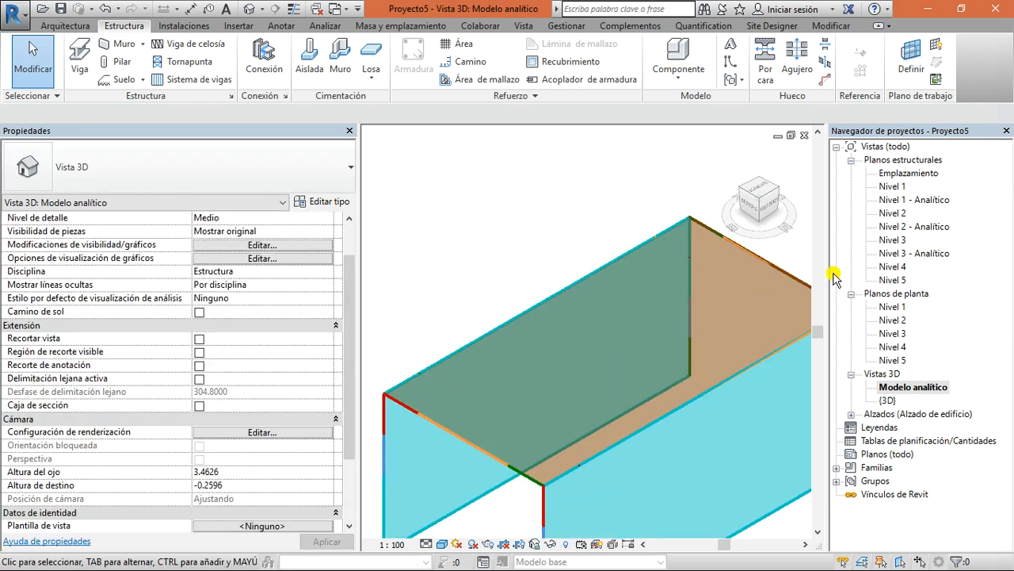
Return to the {3D} view and examine the concrete frame in perspective and from above
double_click(888, 400)
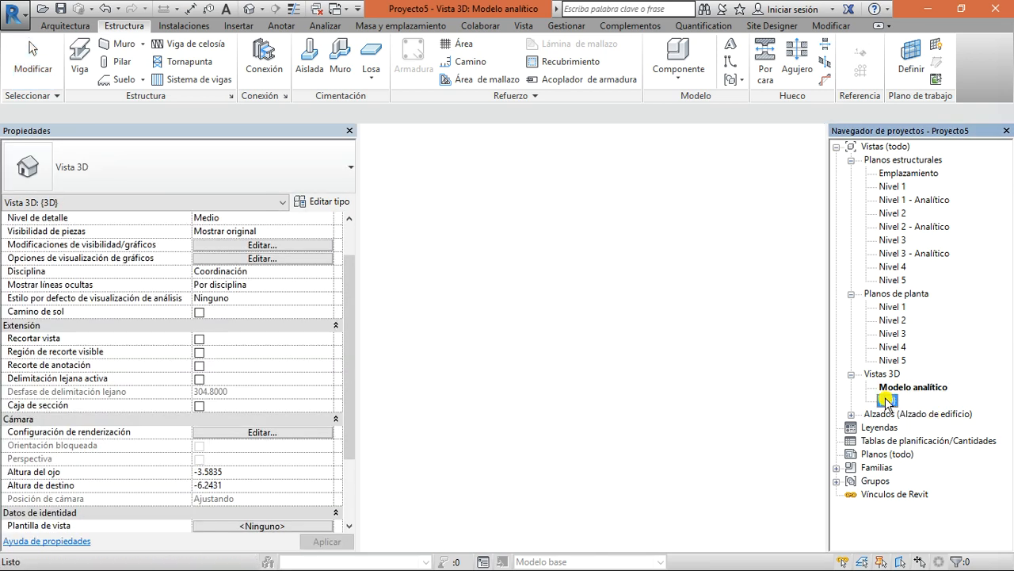
drag(767, 208, 704, 260)
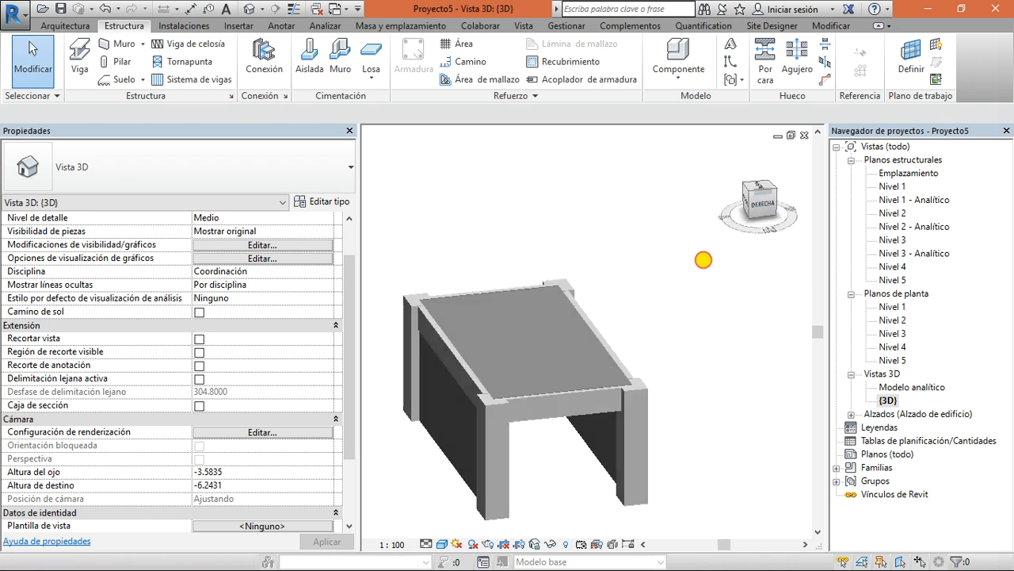
scroll(534, 311, down, 2)
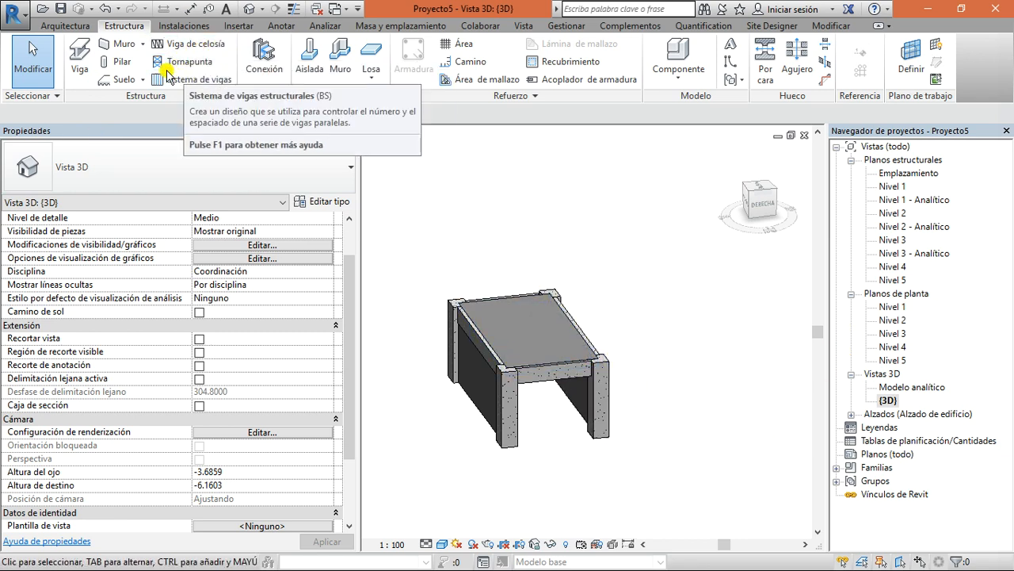
click(759, 189)
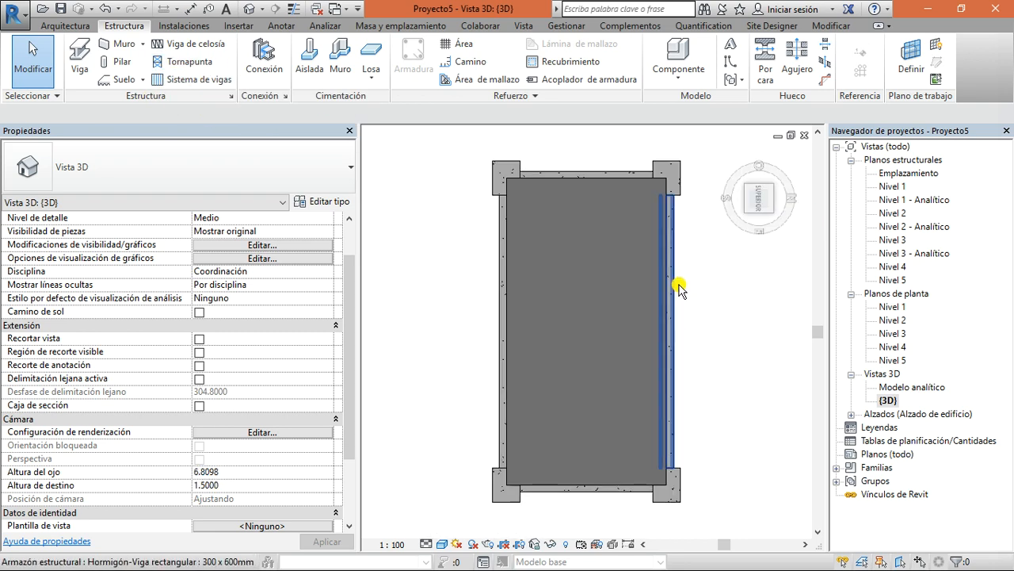
middle_drag(743, 285, 707, 319)
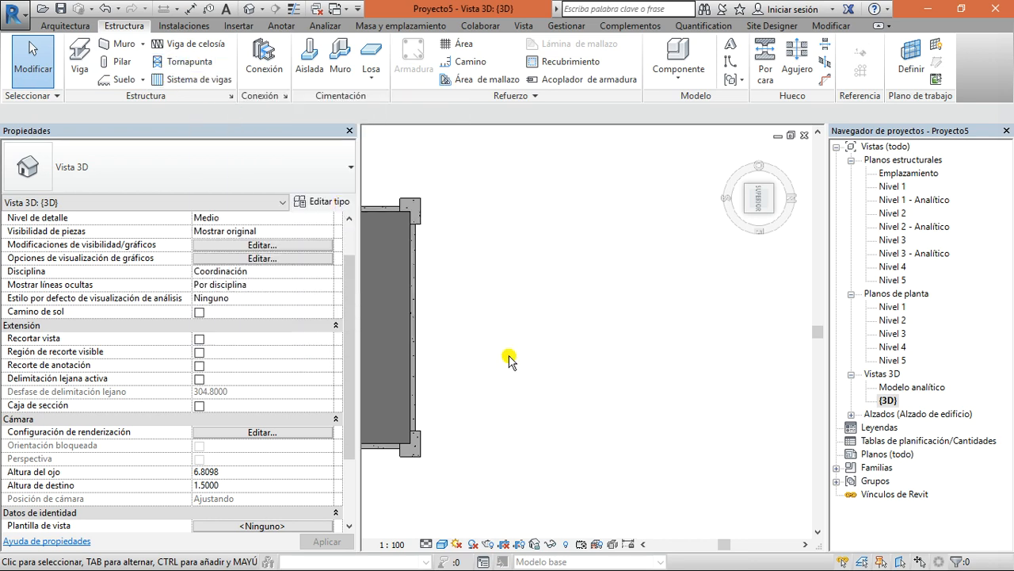
middle_drag(508, 358, 671, 363)
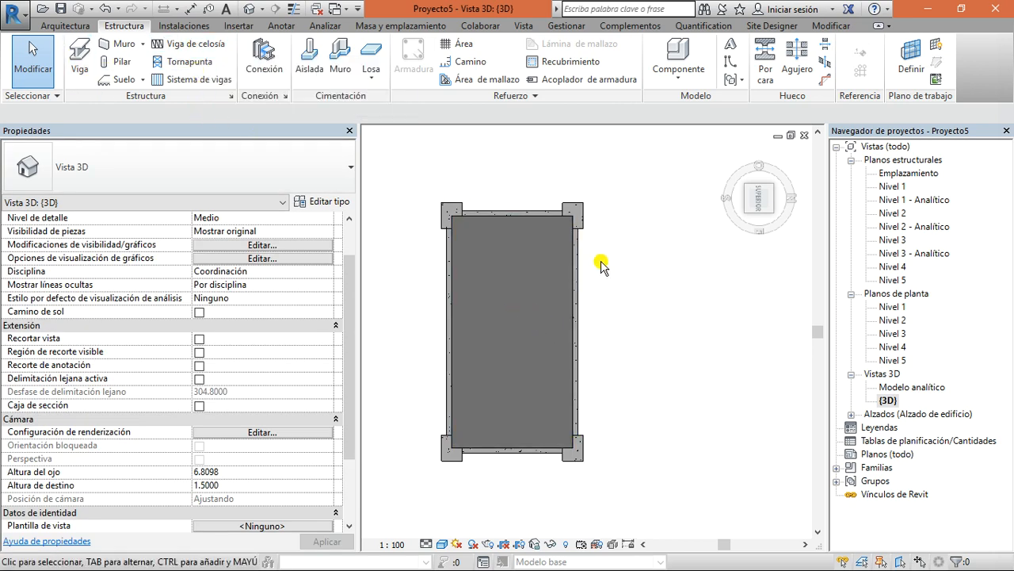
click(769, 212)
shift+middle_drag(791, 547, 757, 205)
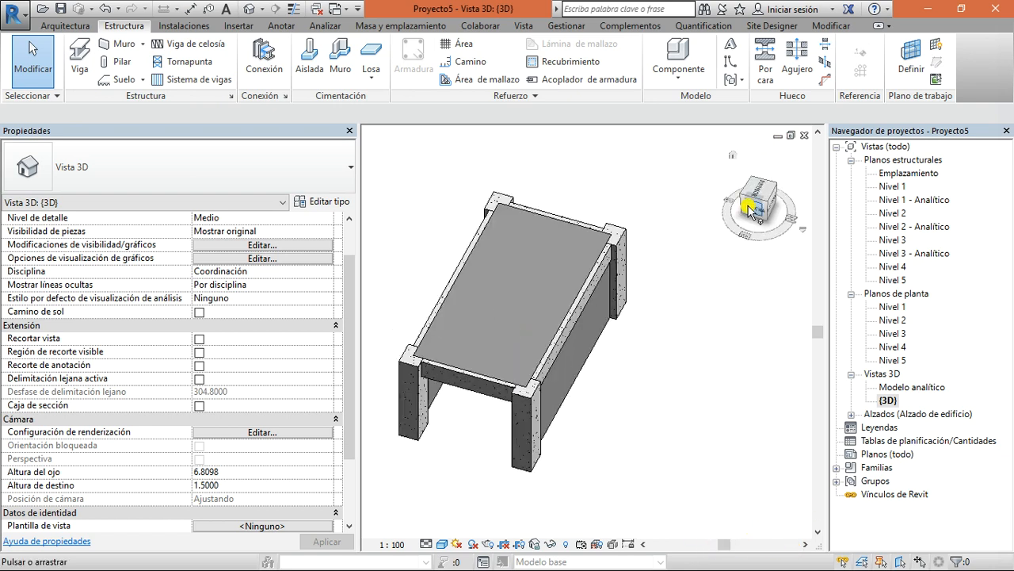
Delete the Genérico 300 mm floor and both long side walls, keeping only the columns and beams
click(525, 294)
scroll(475, 294, up, 2)
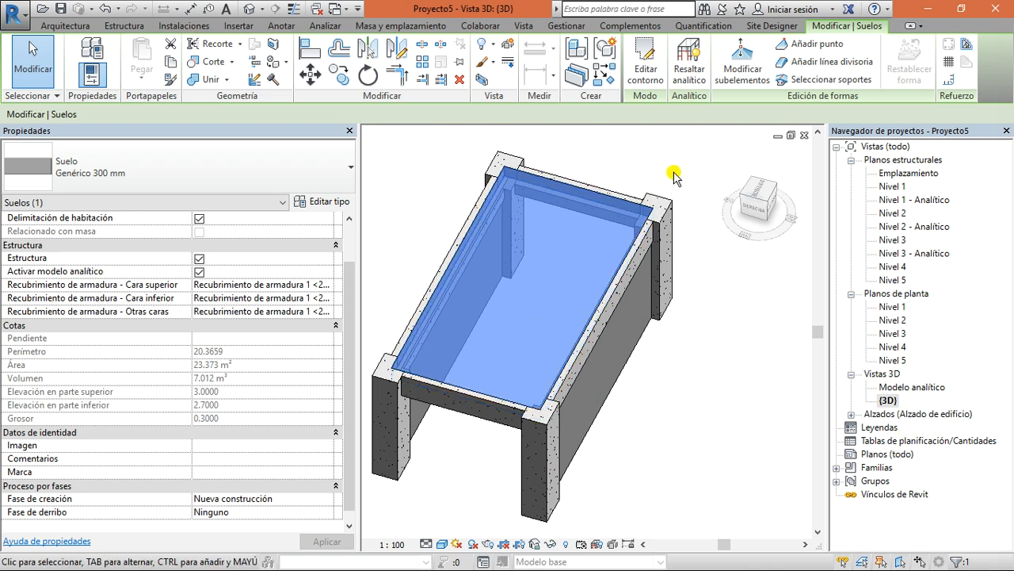
key(Escape)
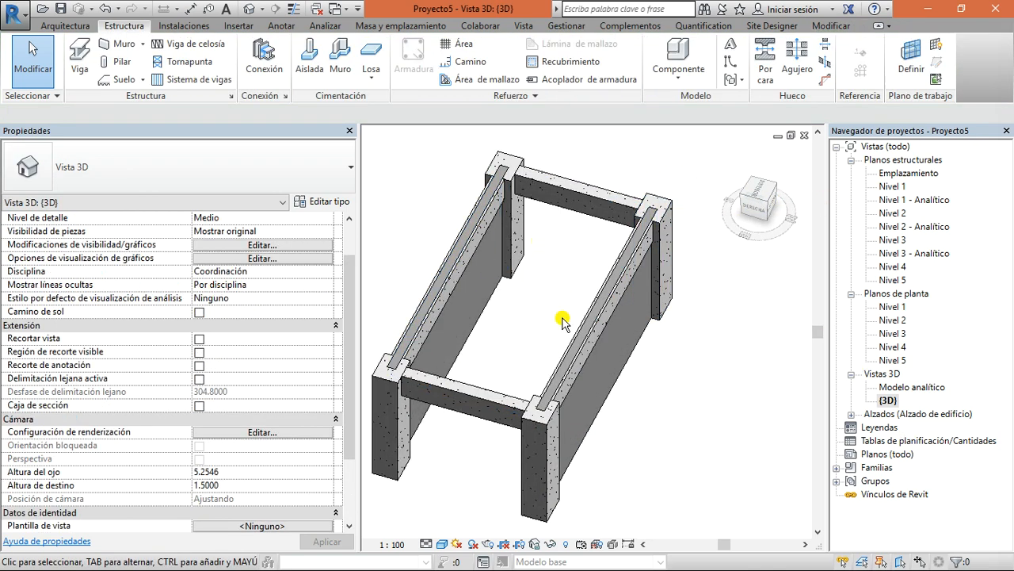
click(623, 359)
key(Delete)
click(481, 291)
key(Delete)
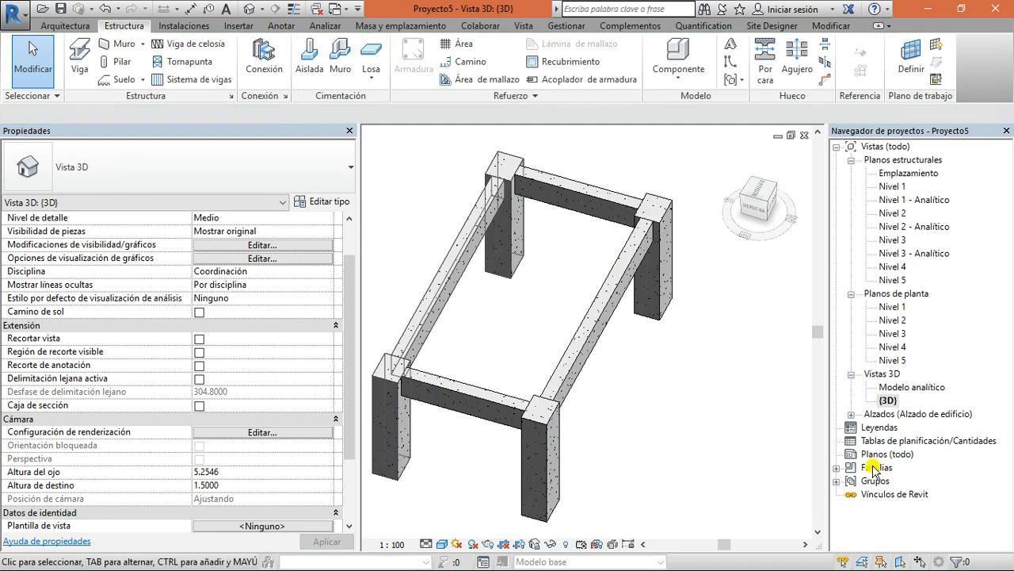
Open the Nivel 2 floor plan under Planos de planta
double_click(893, 320)
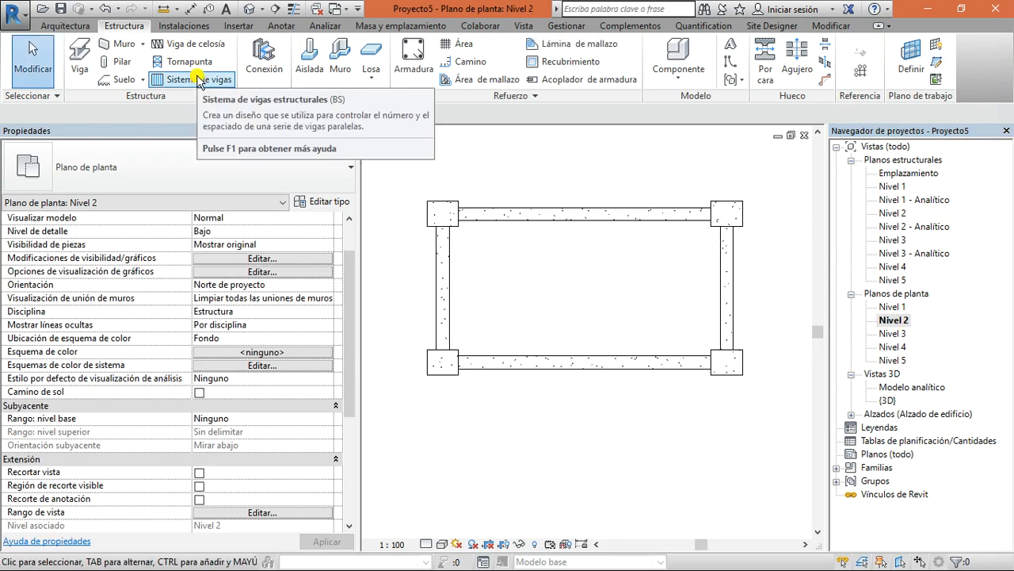
click(940, 4)
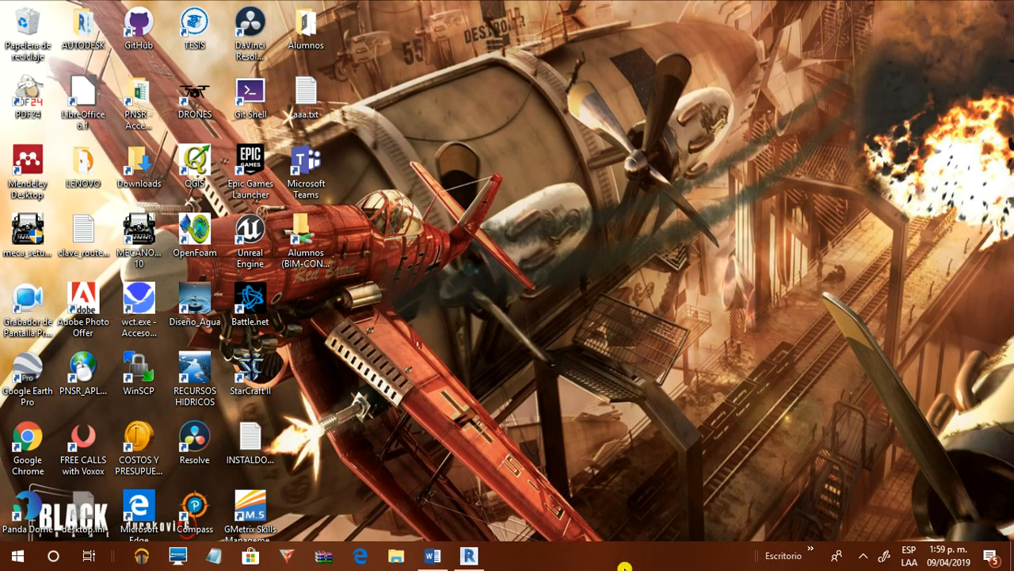
click(469, 555)
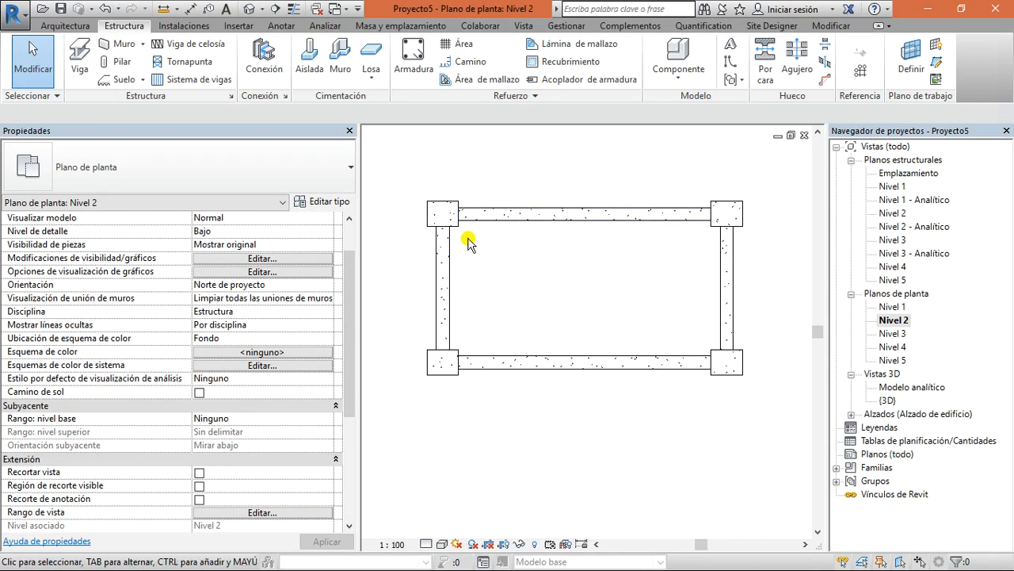
Start a sketched structural beam system and draw a rectangular boundary about 3.58 m long from the centre of the upper-left column
click(204, 80)
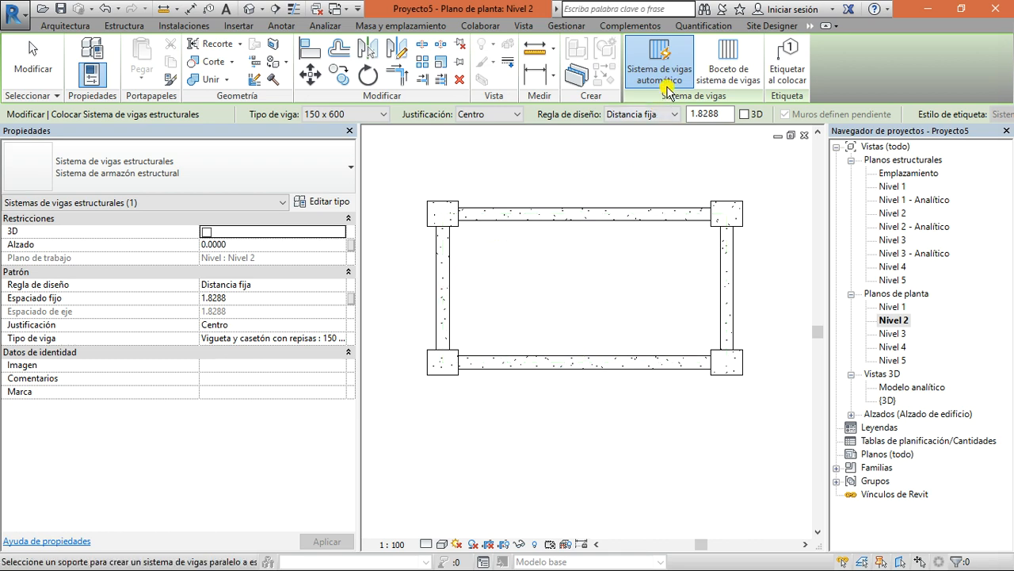
click(729, 71)
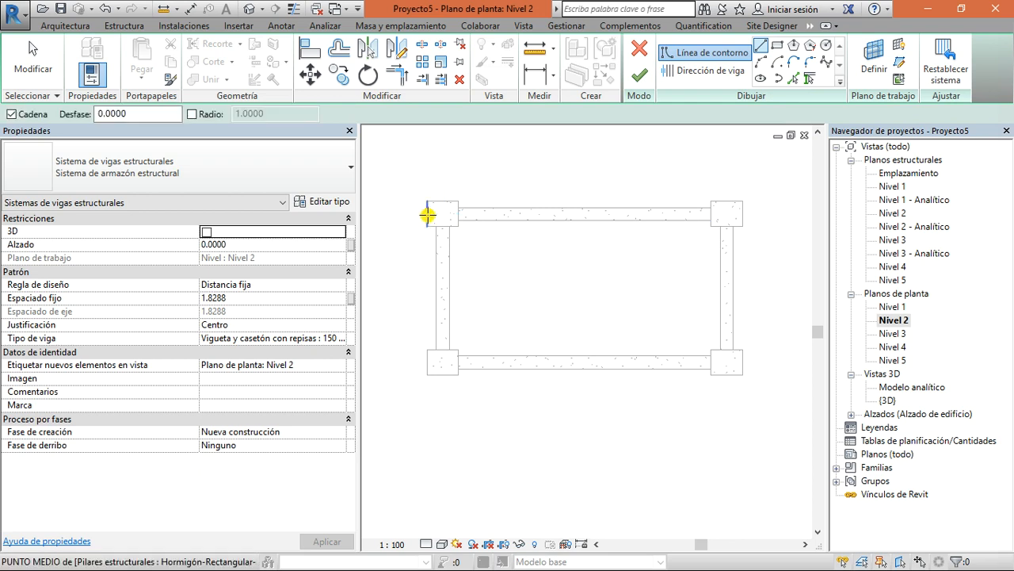
click(776, 46)
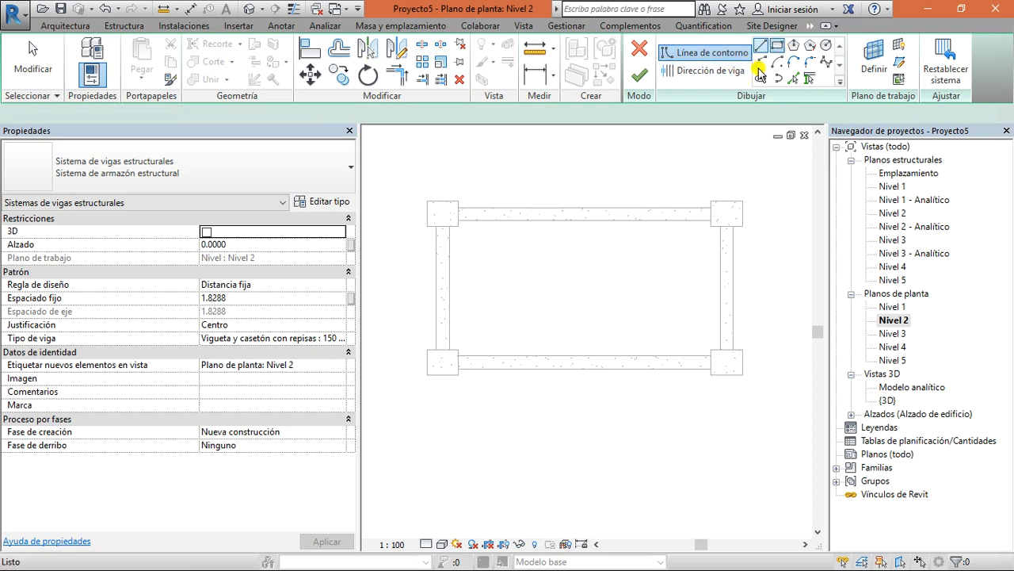
click(443, 214)
click(594, 366)
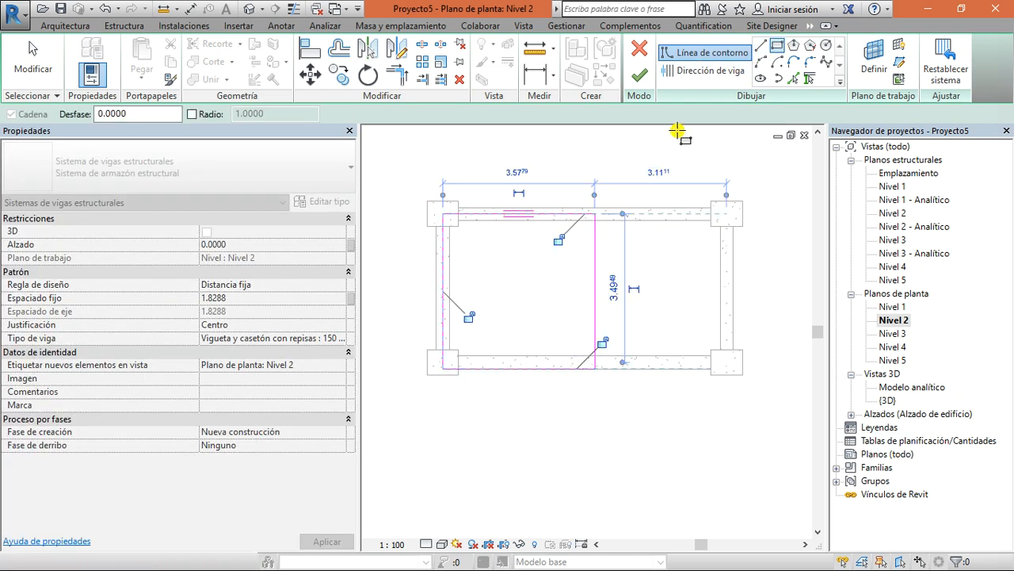
Set the beam direction parallel to the boundary's left edge and discard the beam system sketch
click(703, 71)
click(444, 305)
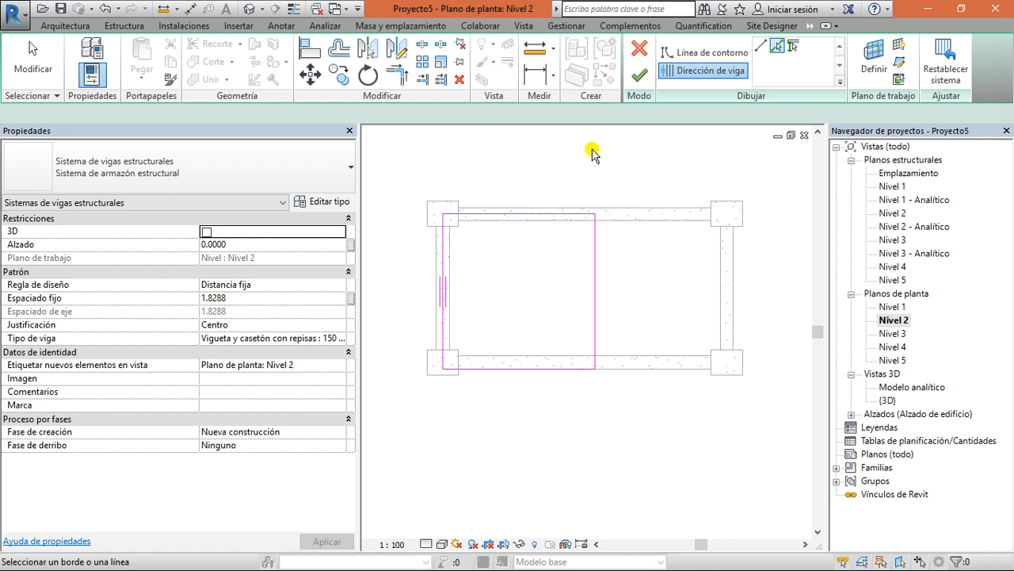
click(638, 48)
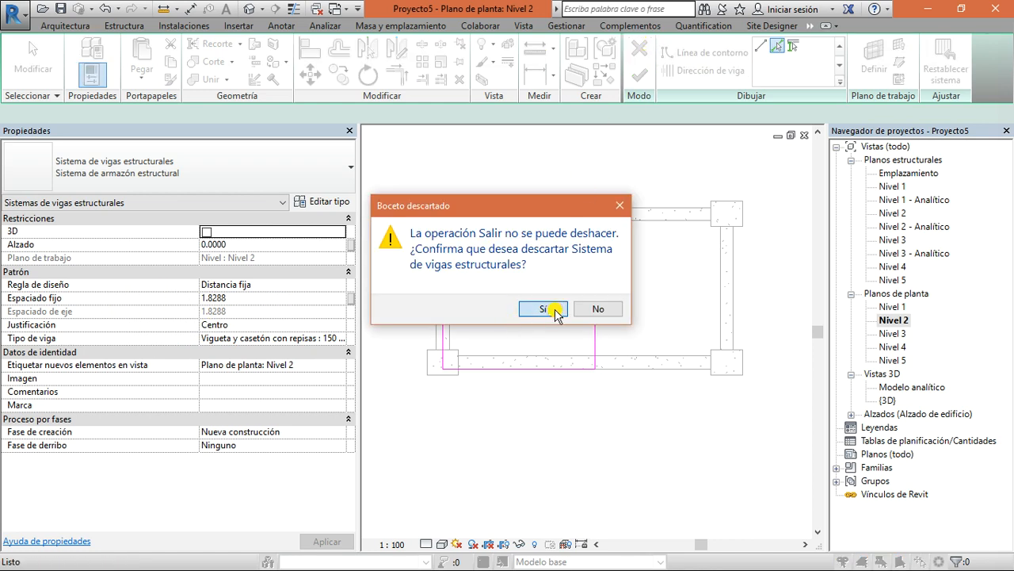
click(540, 309)
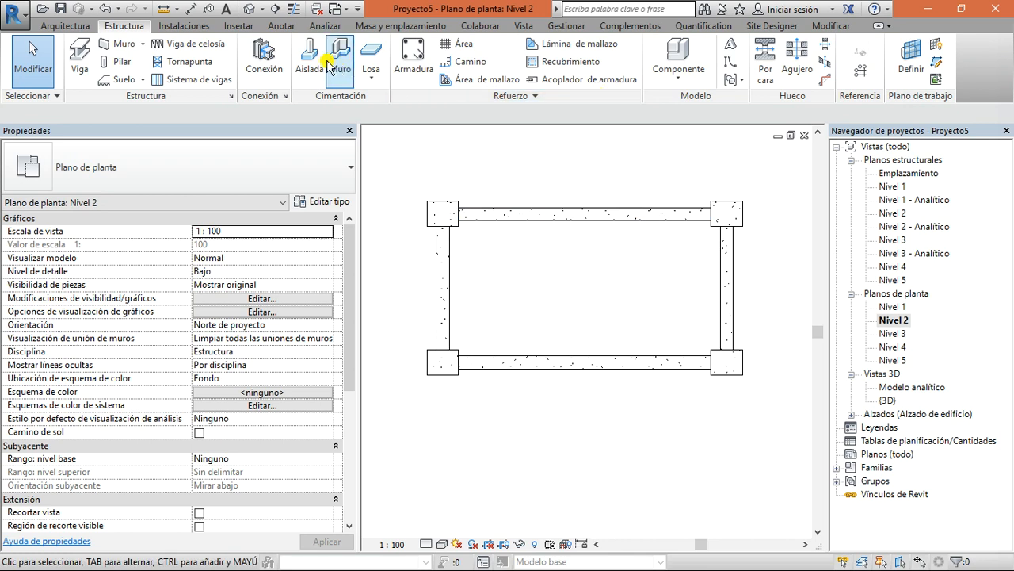
Start an automatic structural beam system with beam type 150 x 350 and Centro justification
click(200, 79)
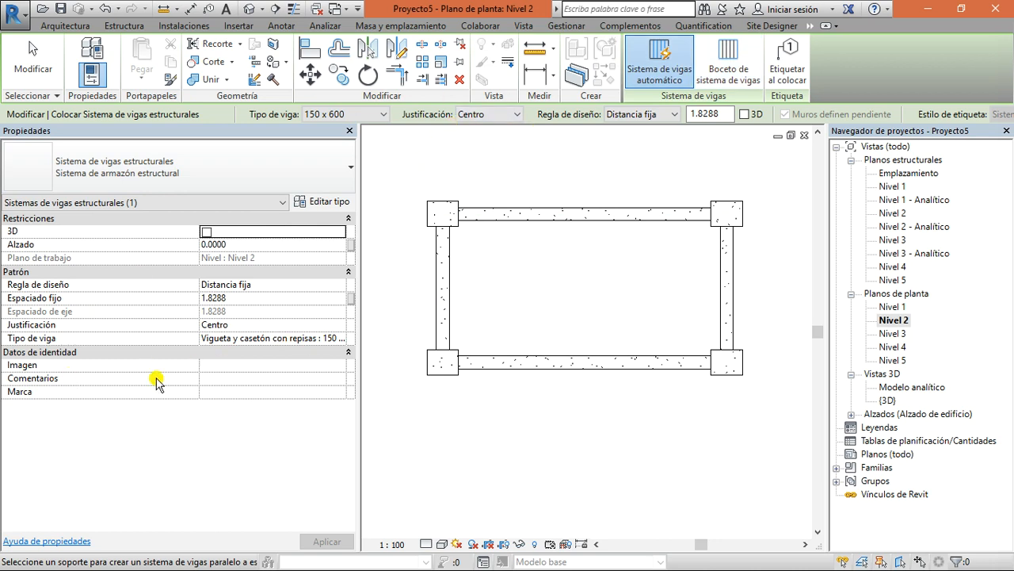
click(356, 115)
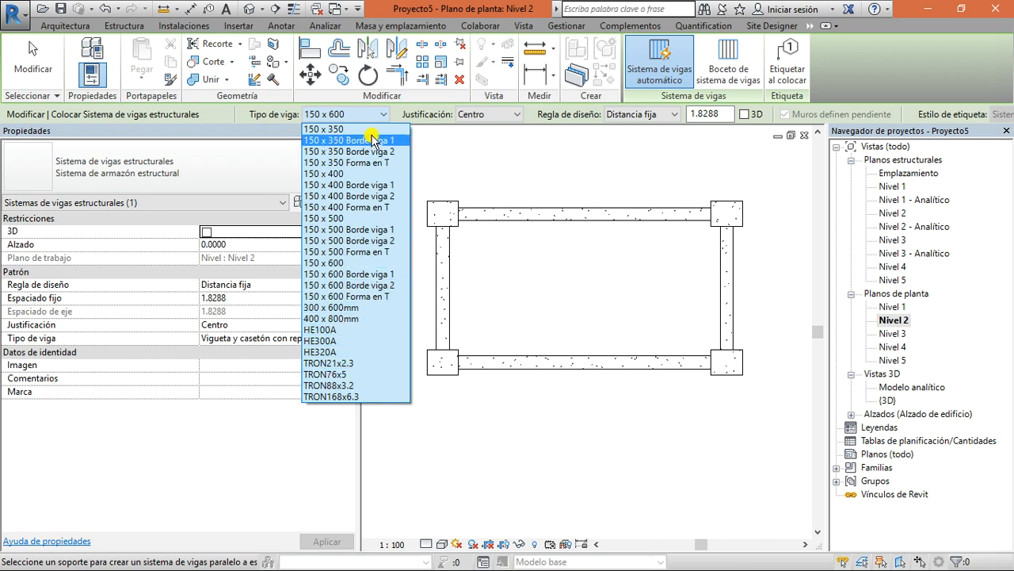
click(318, 129)
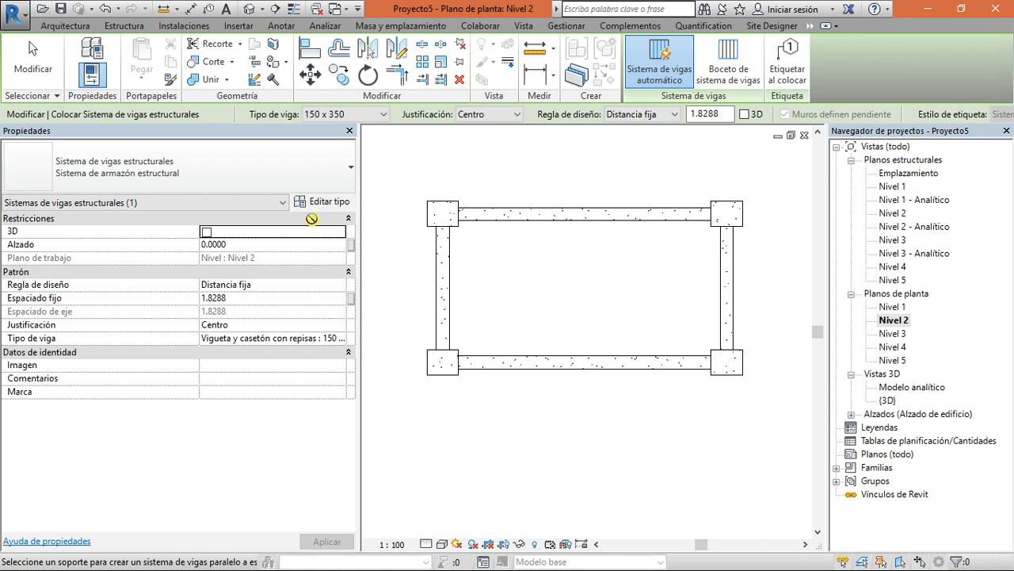
click(483, 115)
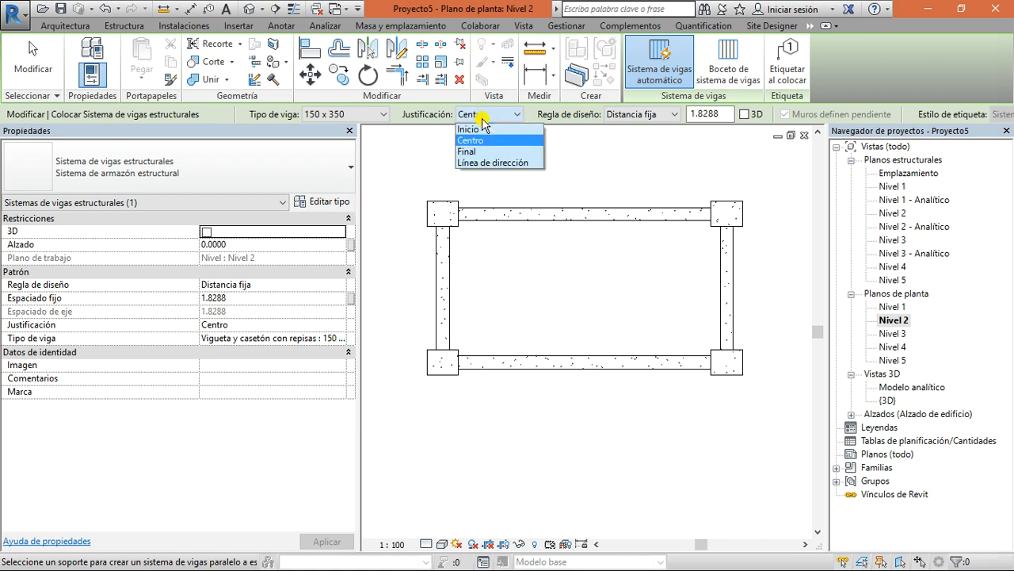
click(515, 140)
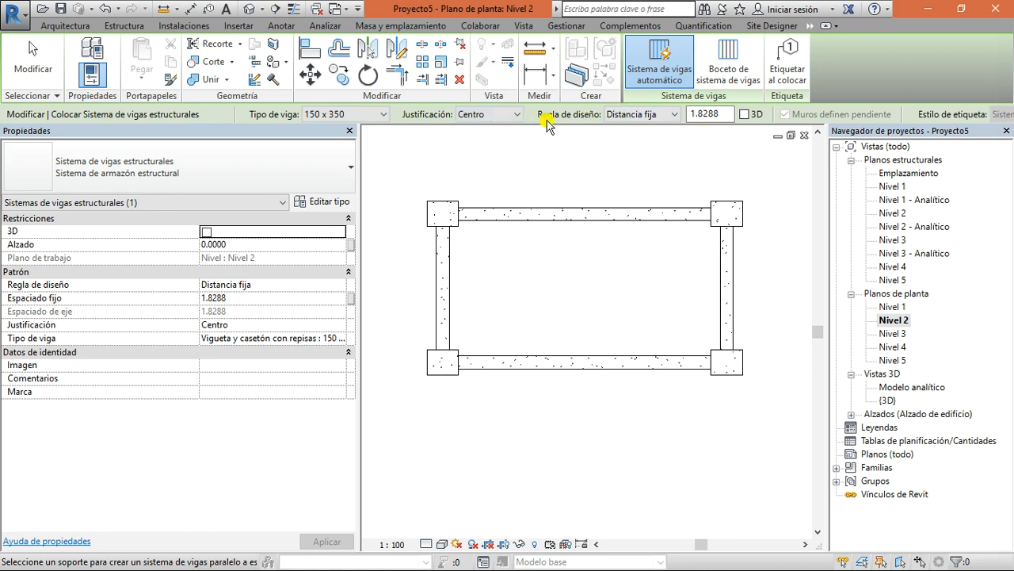
Preview the Espaciado libre layout rule and set the beam system's rule to Distancia fija with 0.4 spacing
click(642, 116)
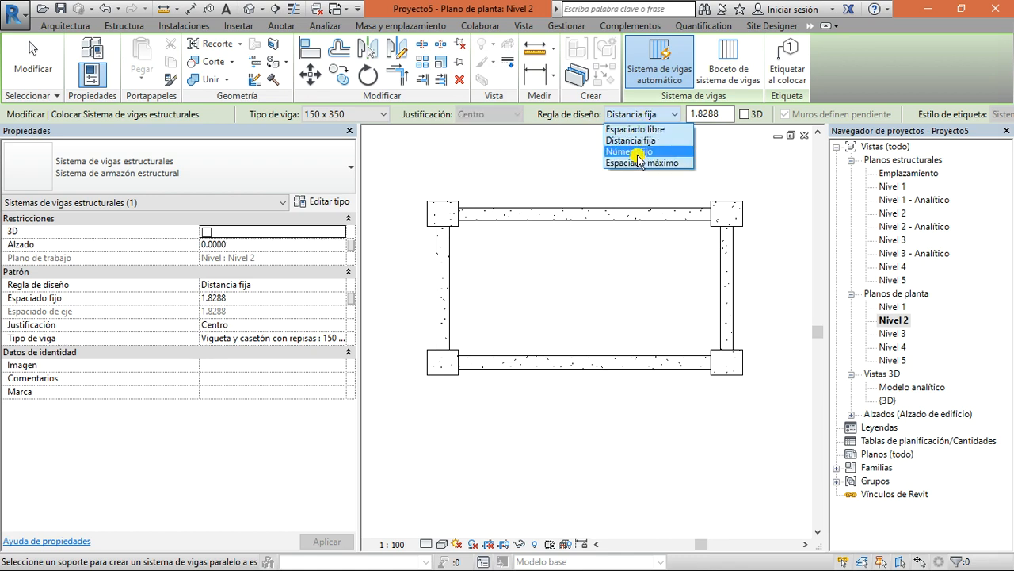
click(638, 129)
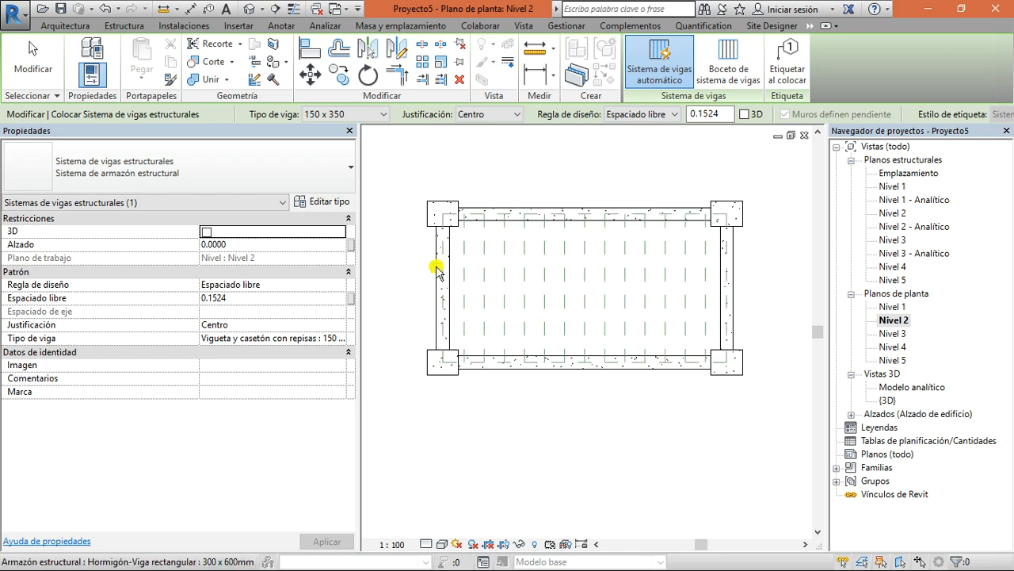
click(670, 114)
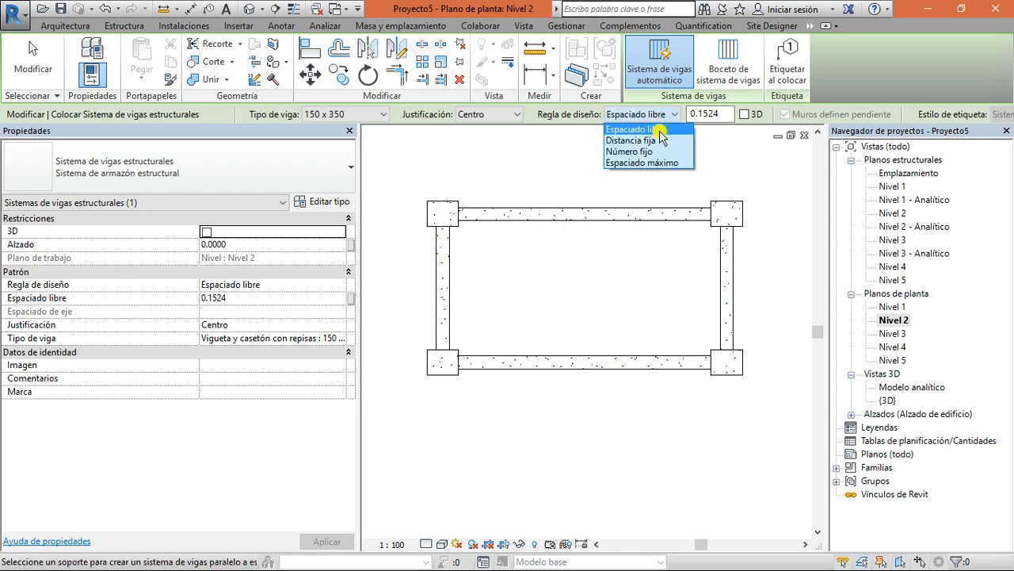
click(650, 141)
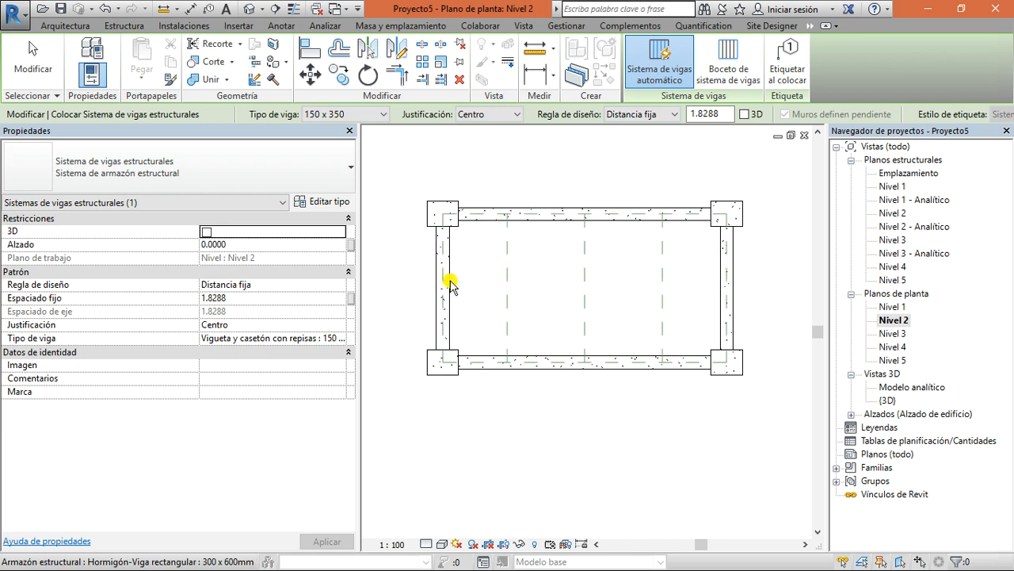
drag(723, 114, 611, 122)
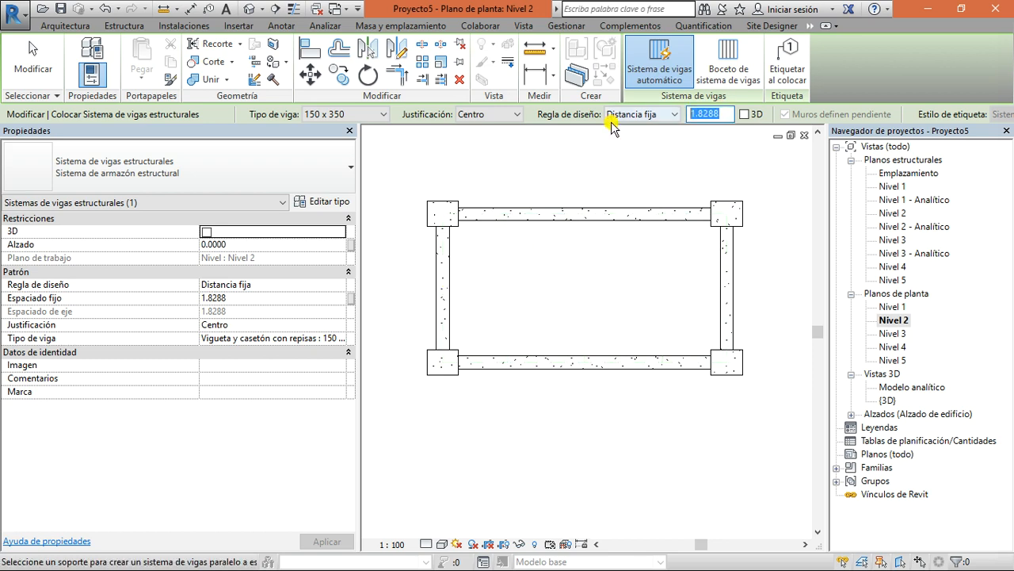
text(0.4)
key(Return)
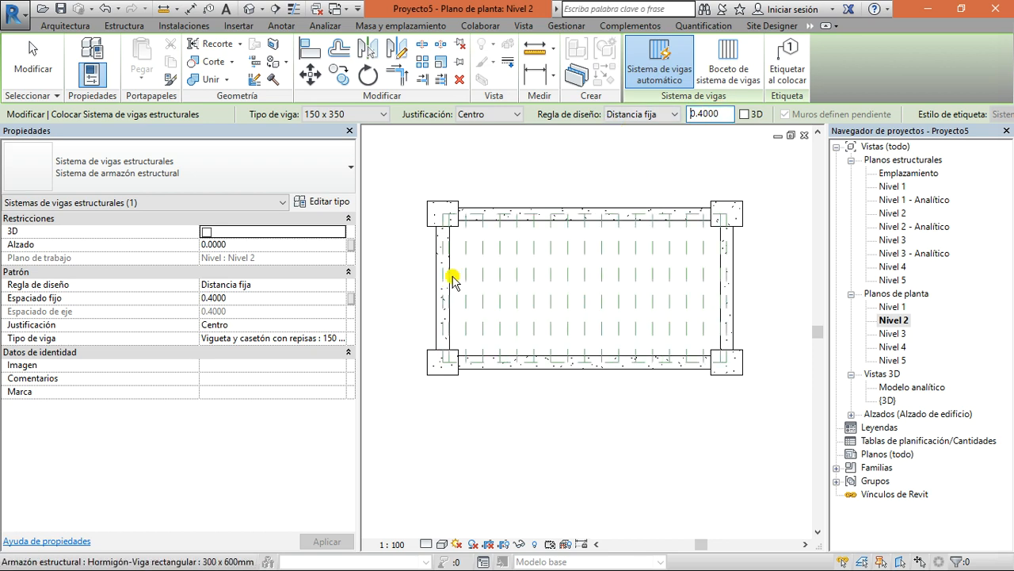
Try the Número fijo and Espaciado máximo layout rules, and toggle the 3D option on and off
click(662, 114)
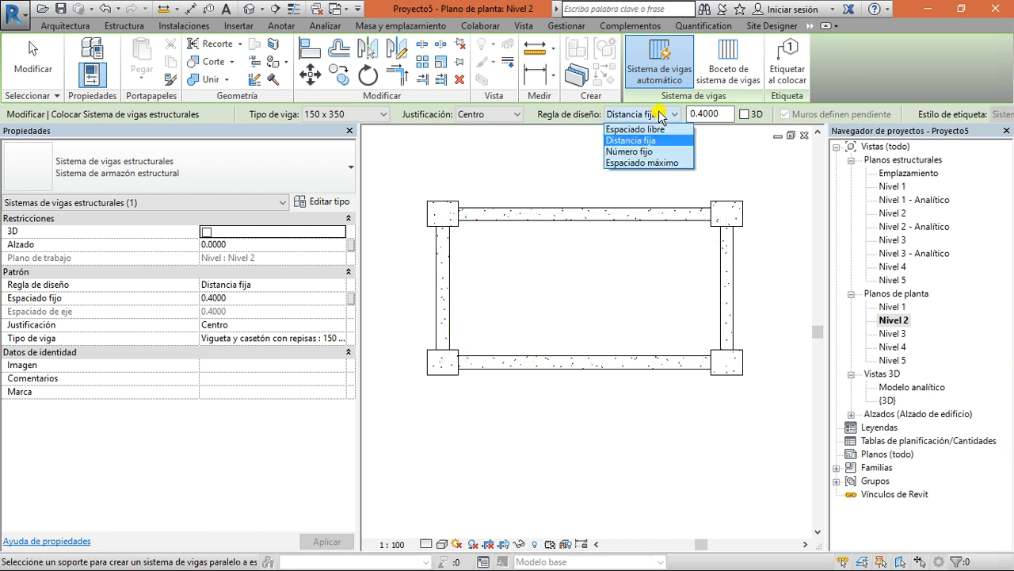
click(623, 152)
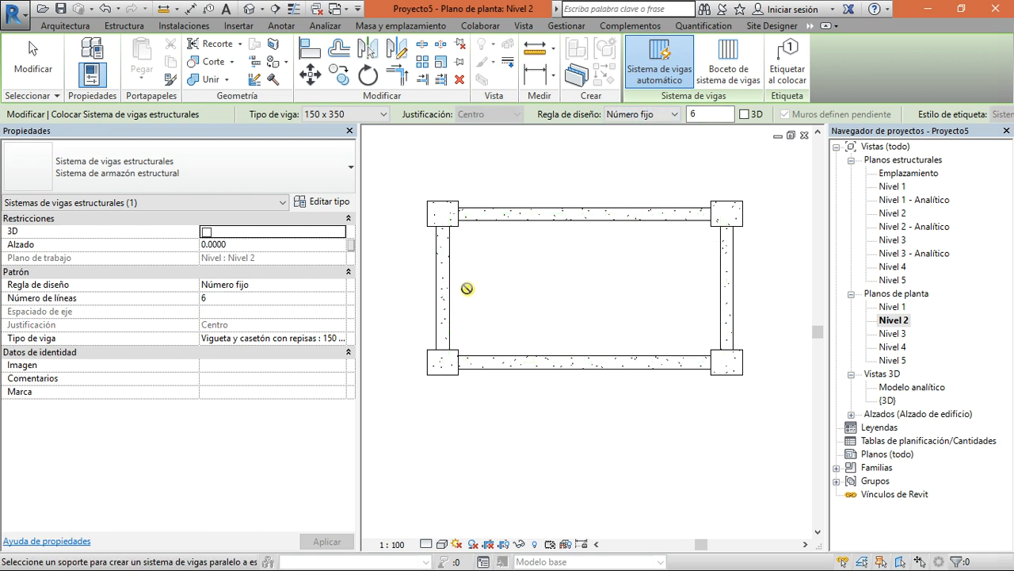
click(654, 116)
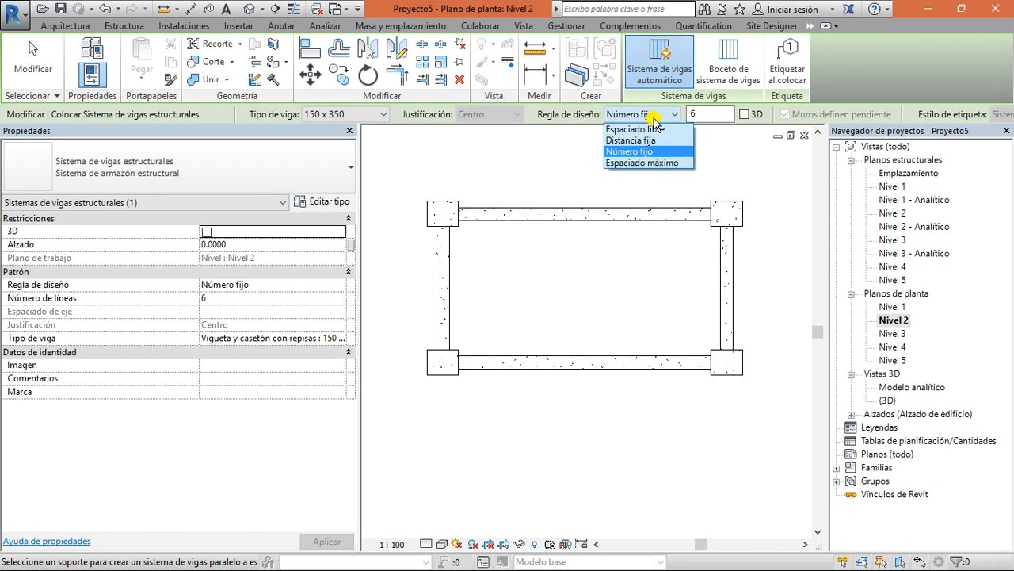
click(657, 161)
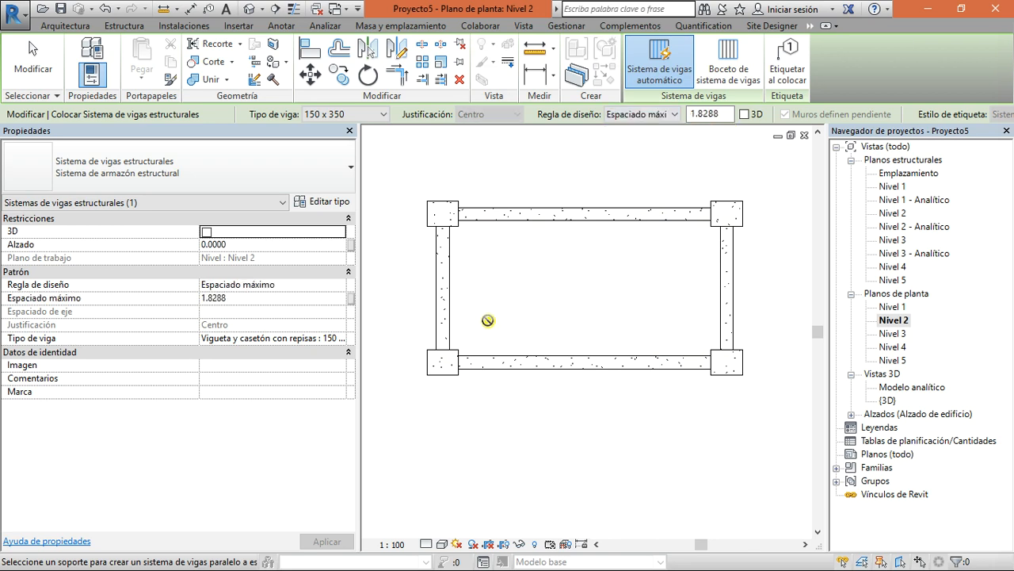
click(655, 115)
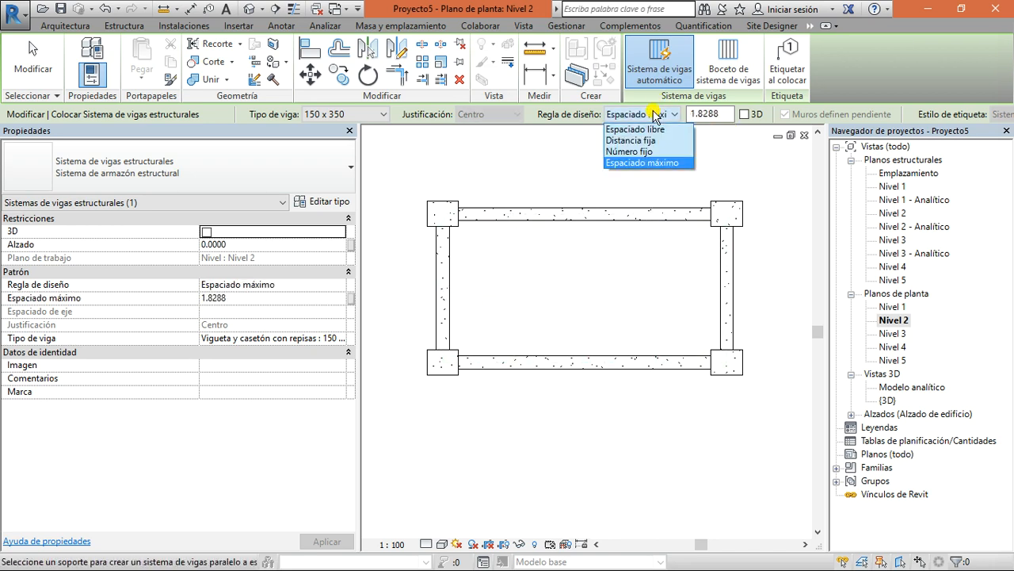
click(746, 114)
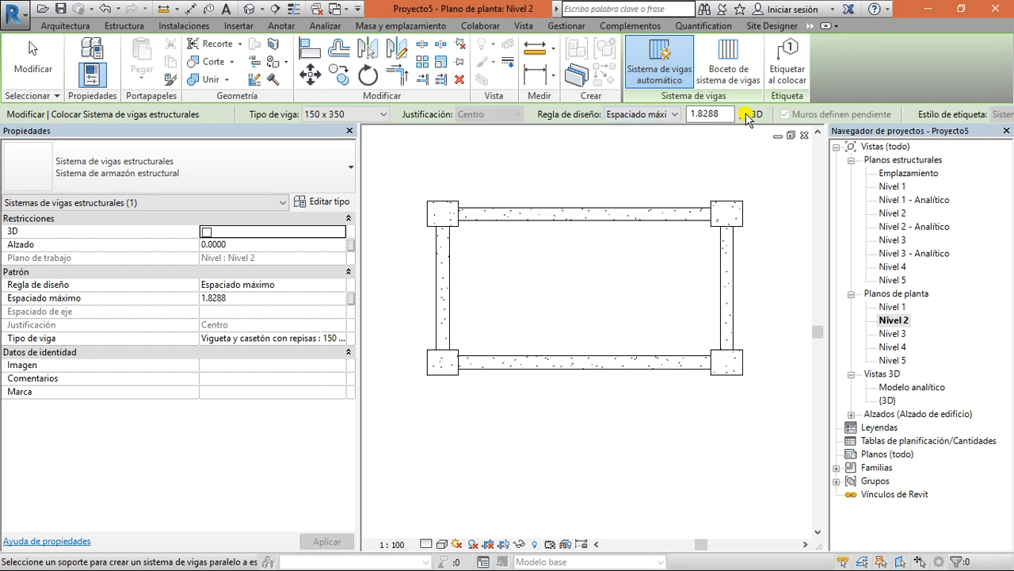
click(748, 115)
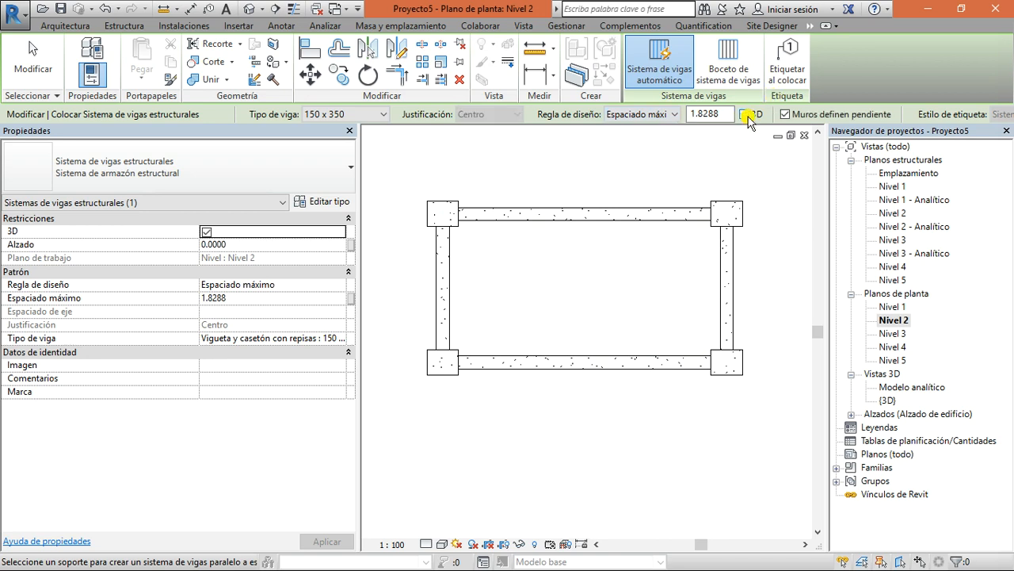
click(746, 115)
Place the beam system inside the Nivel 2 frame using the Distancia fija rule, and open the 3D view
click(672, 115)
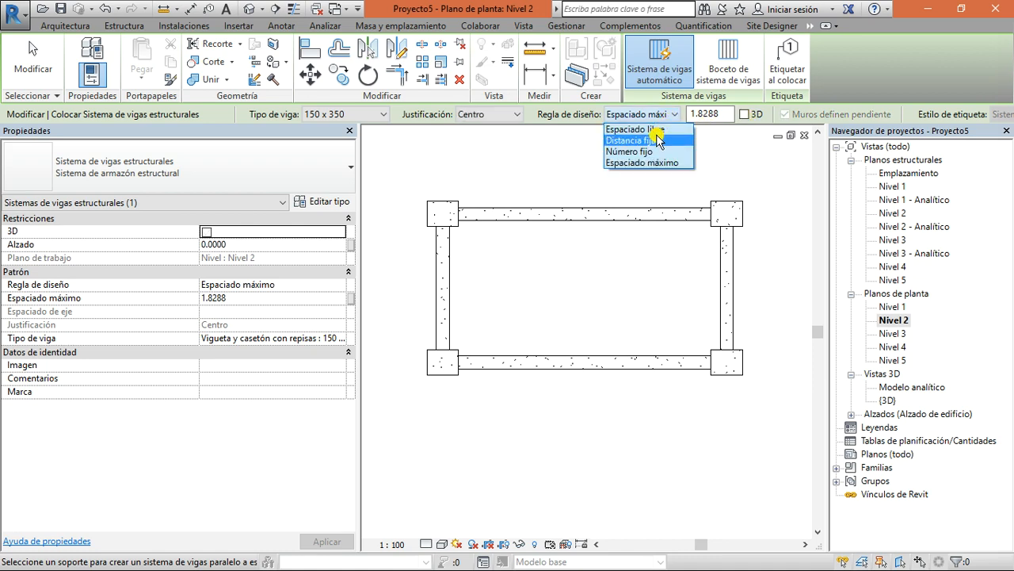
click(656, 141)
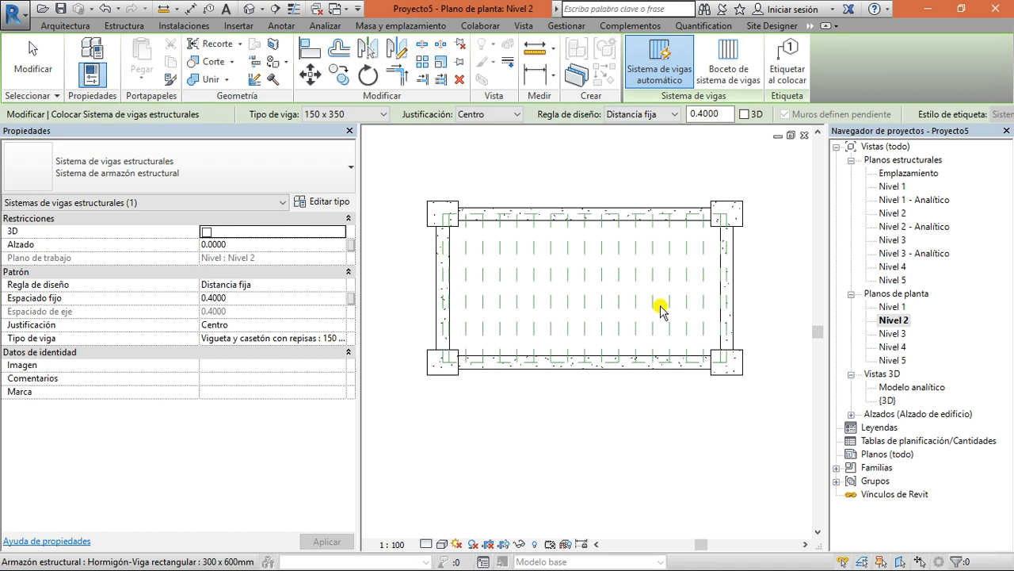
click(246, 10)
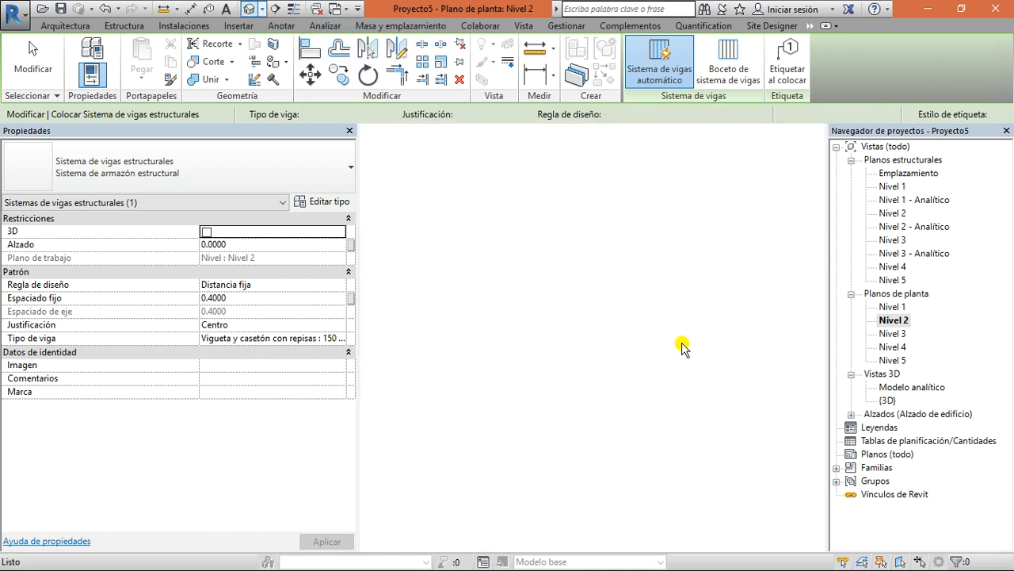
Try to finish the empty beam system sketch in the 3D view and leave sketch mode
click(38, 61)
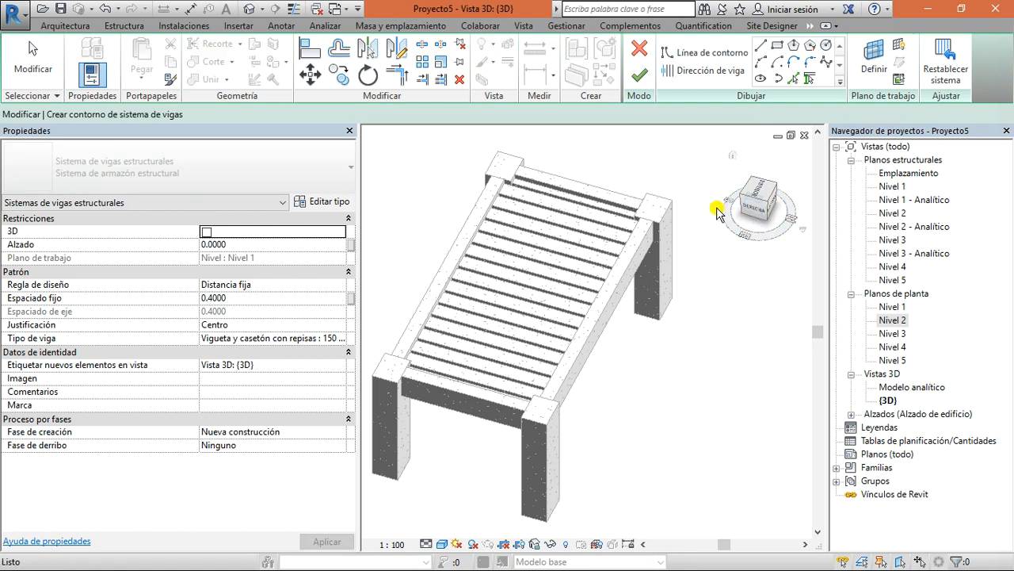
click(638, 74)
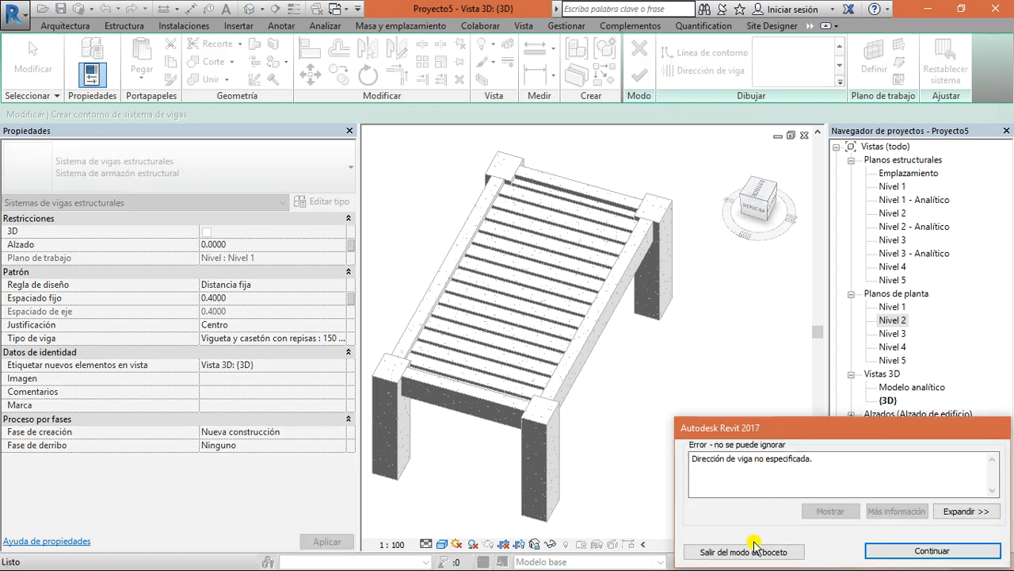
click(753, 551)
Select all instances of the Vigueta y casetón con repisas 150 x 350 joist, starting from one joist in the frame
click(738, 210)
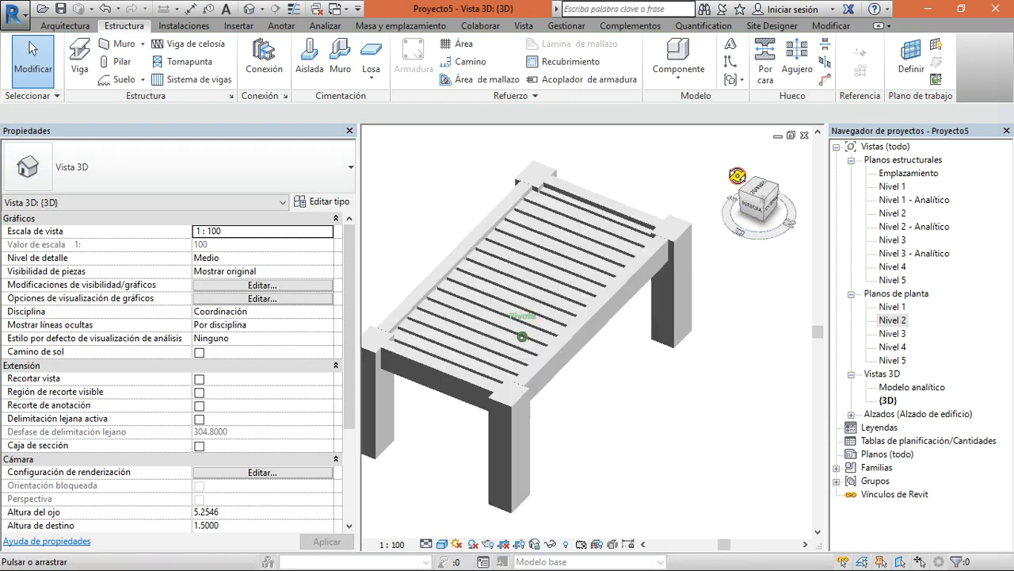
drag(711, 545, 747, 206)
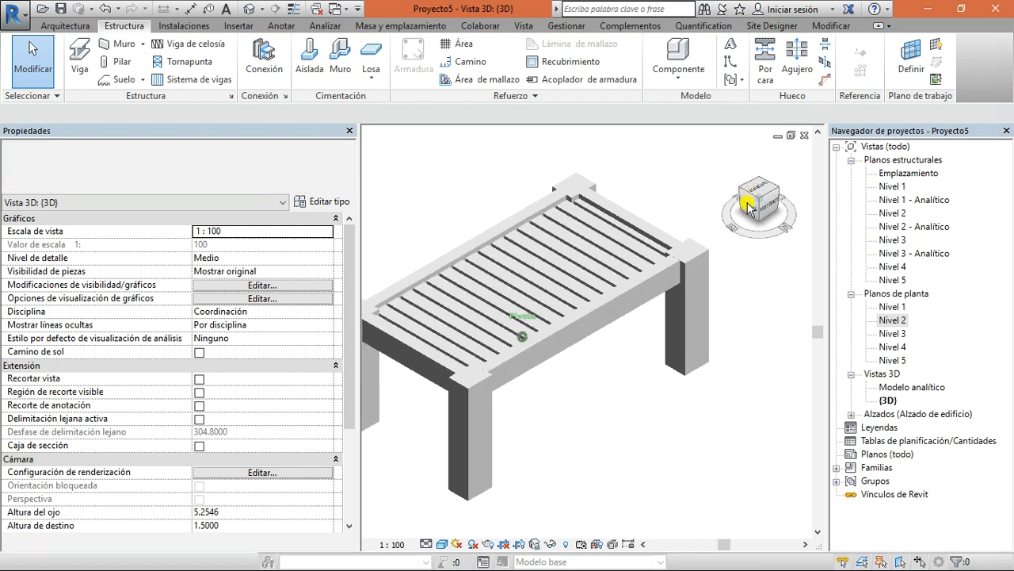
scroll(505, 240, up, 2)
scroll(505, 240, up, 4)
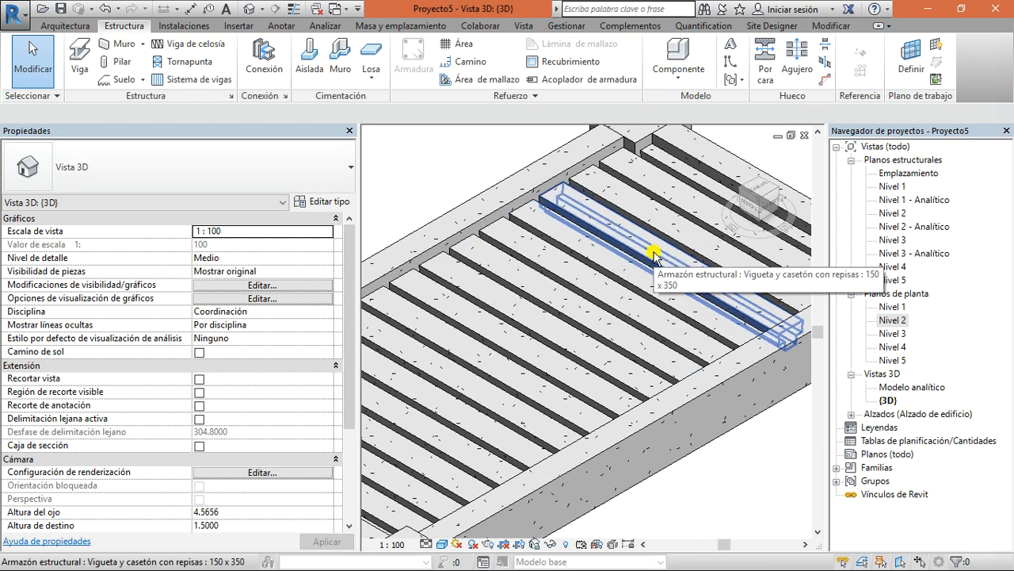
click(654, 254)
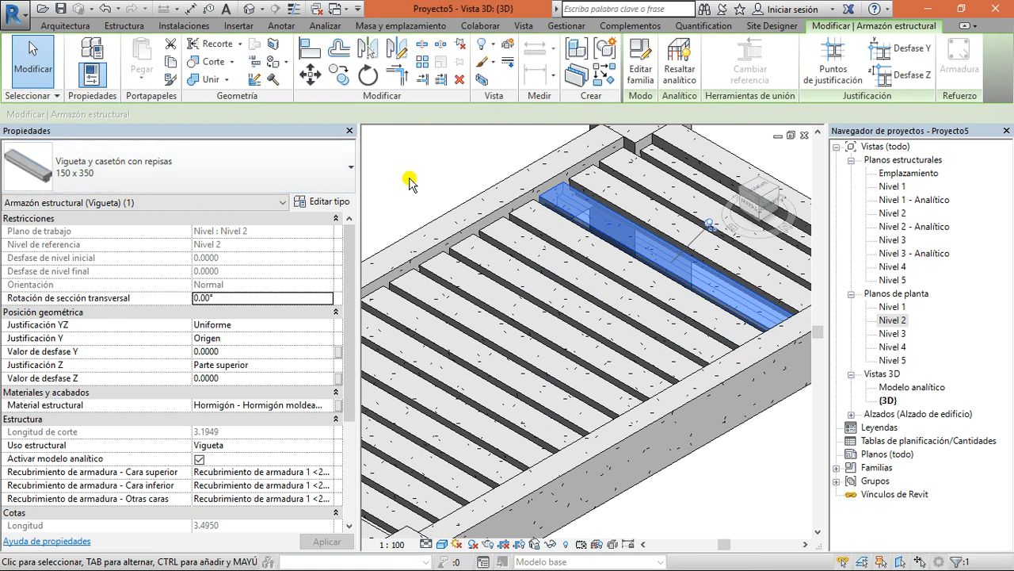
right_click(618, 230)
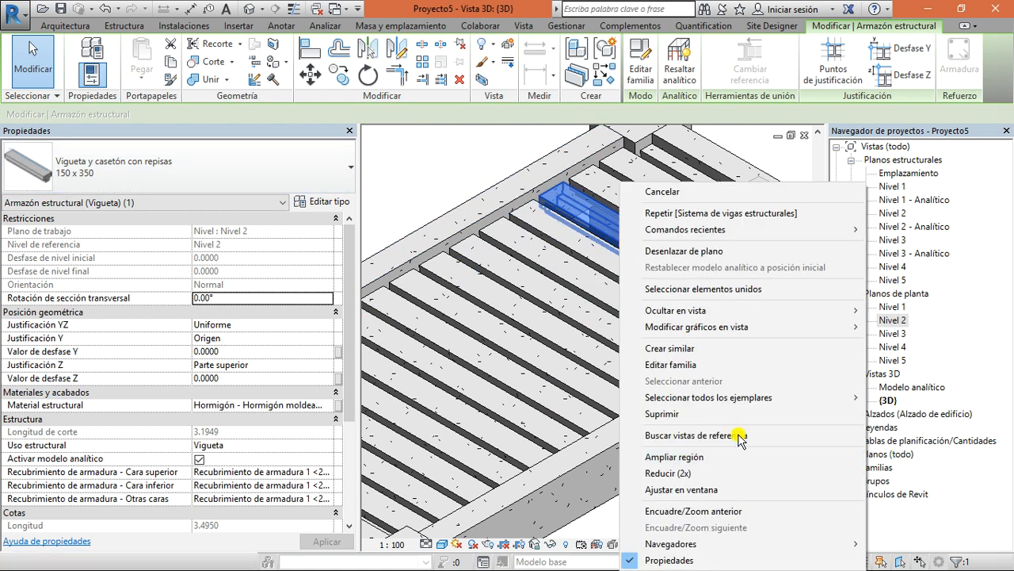
mouse_move(849, 399)
click(885, 414)
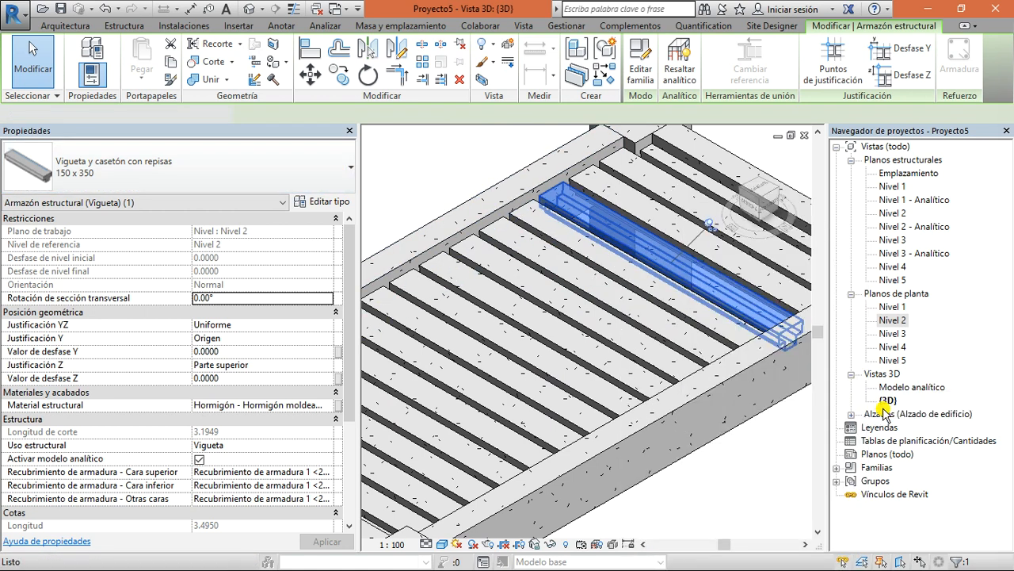
Change the selected joists' type to Hormigón-Viga rectangular 300 x 600mm
click(218, 169)
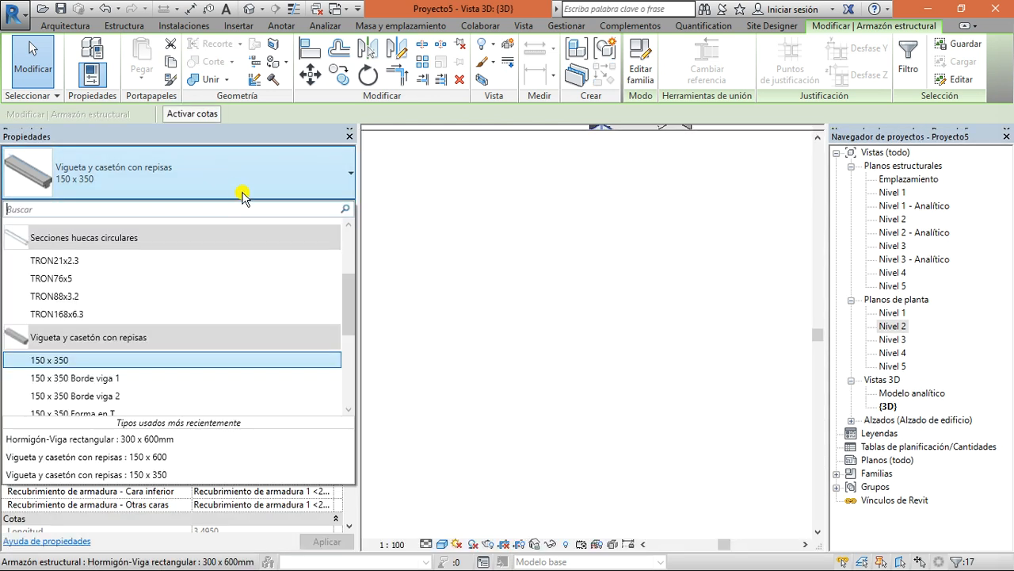
scroll(230, 317, up, 3)
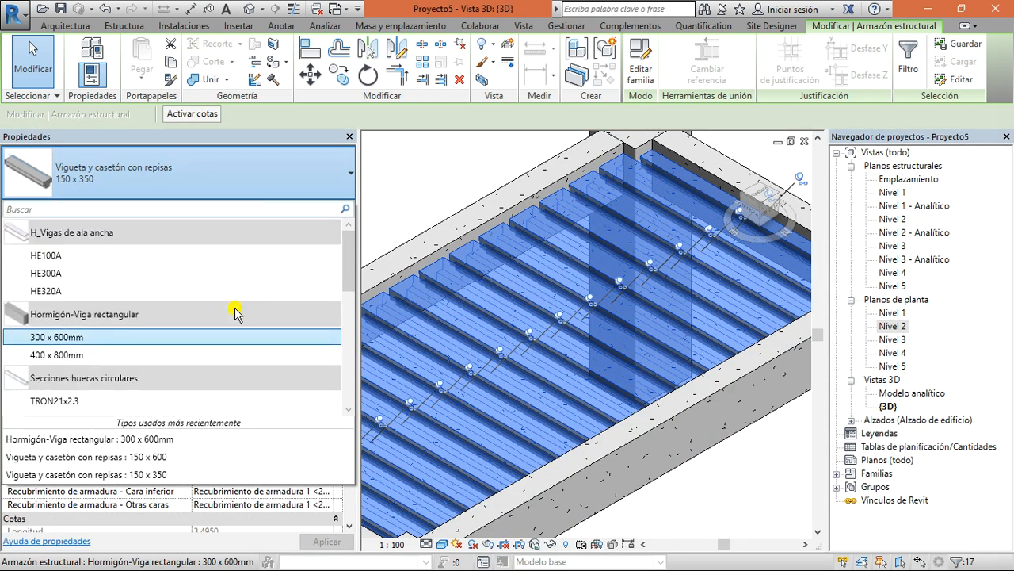
click(164, 337)
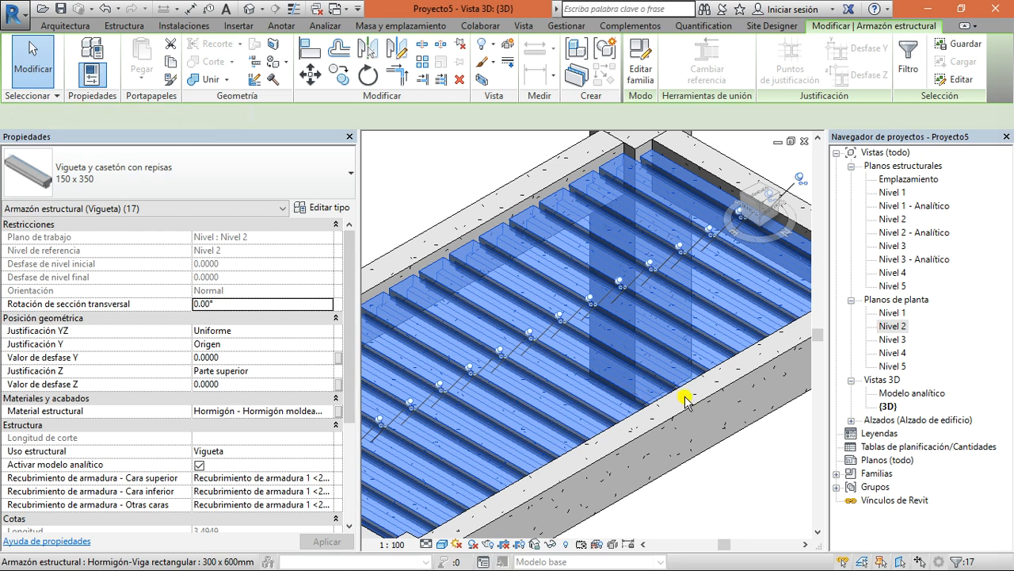
Examine the joists in the 3D view with the Estructura alámbrica visual style and the analytical model displayed
click(737, 485)
mouse_move(761, 371)
shift+middle_down()
mouse_move(772, 208)
mouse_move(716, 150)
mouse_move(657, 502)
mouse_move(733, 529)
mouse_move(767, 182)
mouse_move(729, 244)
shift+middle_up()
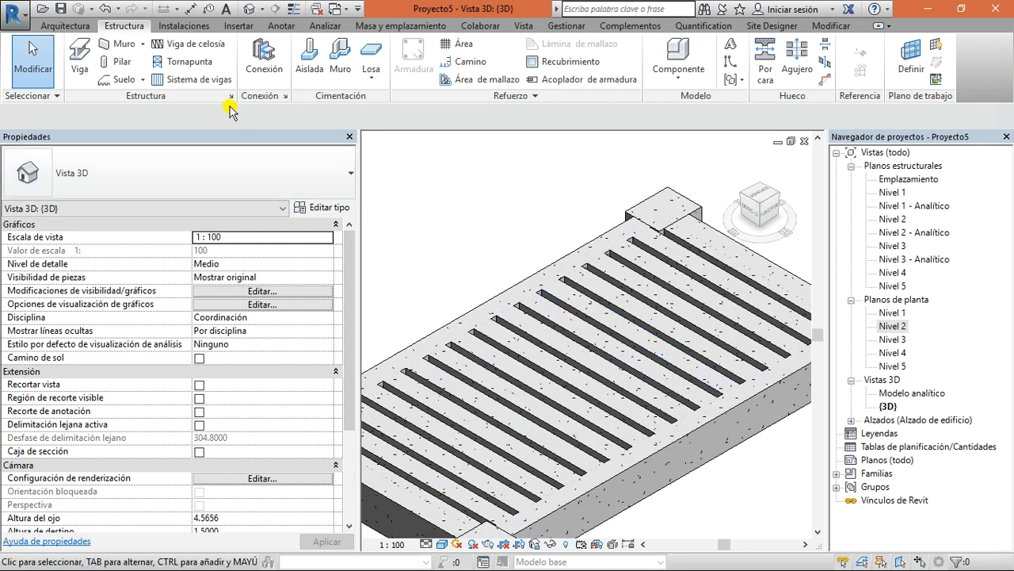
scroll(487, 325, down, 3)
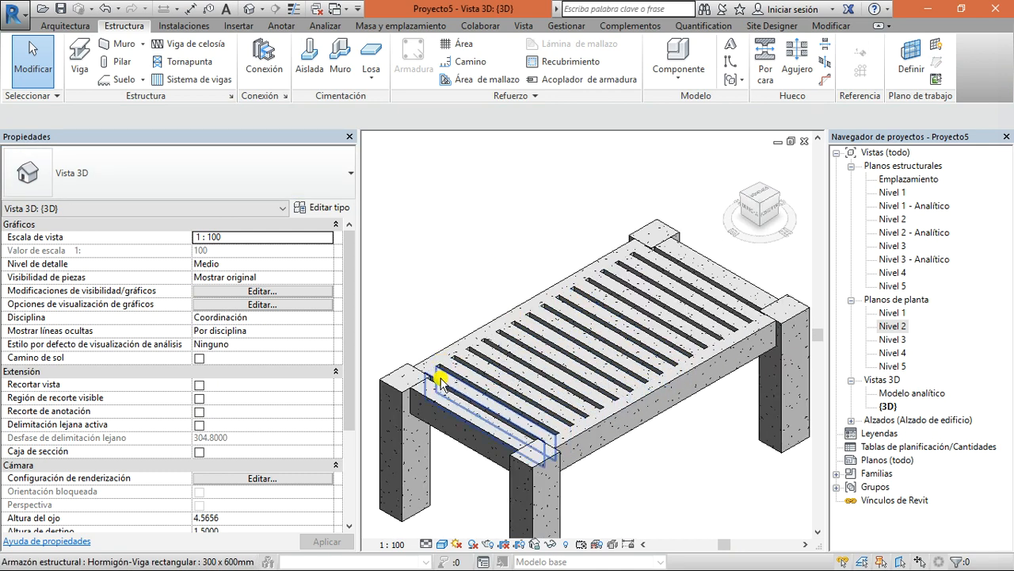
click(443, 544)
click(481, 453)
scroll(458, 481, up, 4)
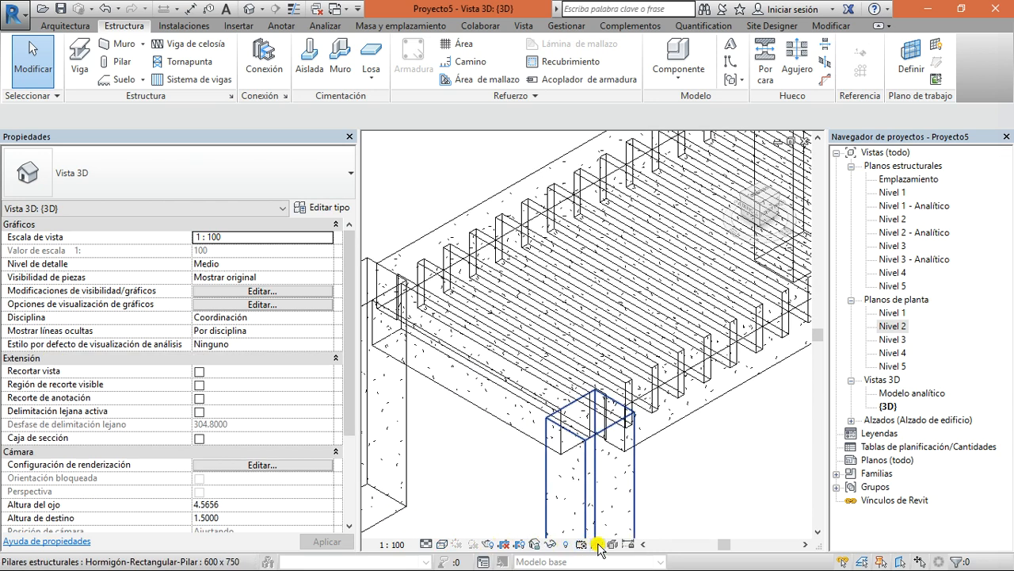
click(596, 544)
scroll(567, 382, down, 1)
mouse_move(772, 213)
mouse_down()
mouse_move(713, 193)
mouse_move(731, 229)
mouse_move(760, 245)
mouse_up()
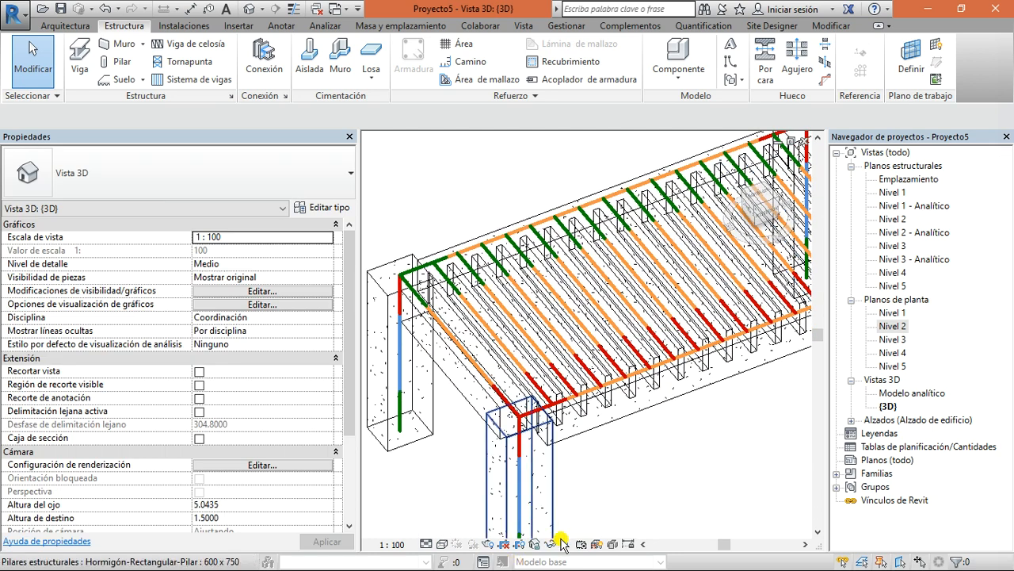
Hide the analytical model and set the 3D view's visual style to Sombreado
click(598, 546)
click(441, 544)
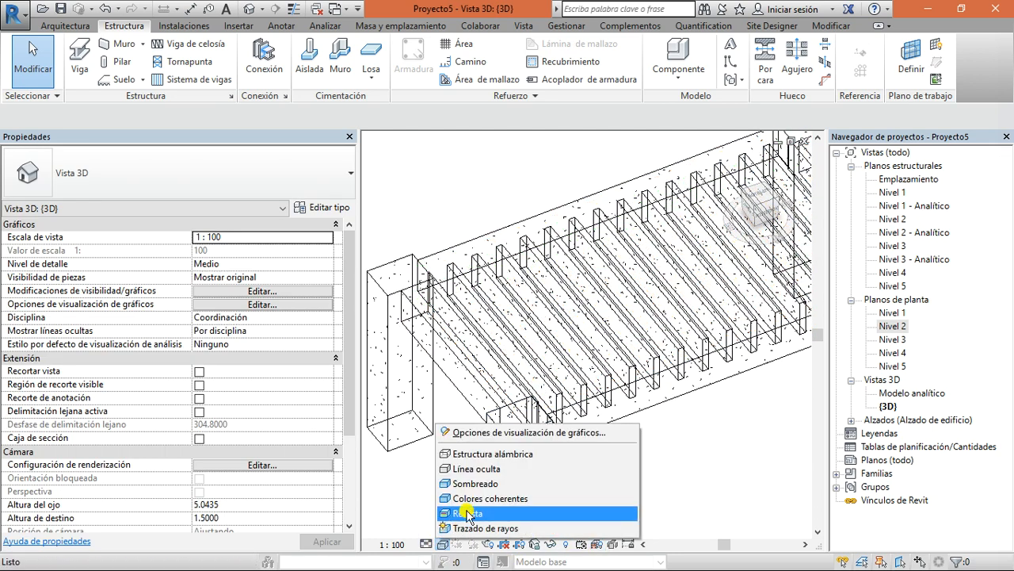
click(479, 485)
scroll(626, 440, down, 2)
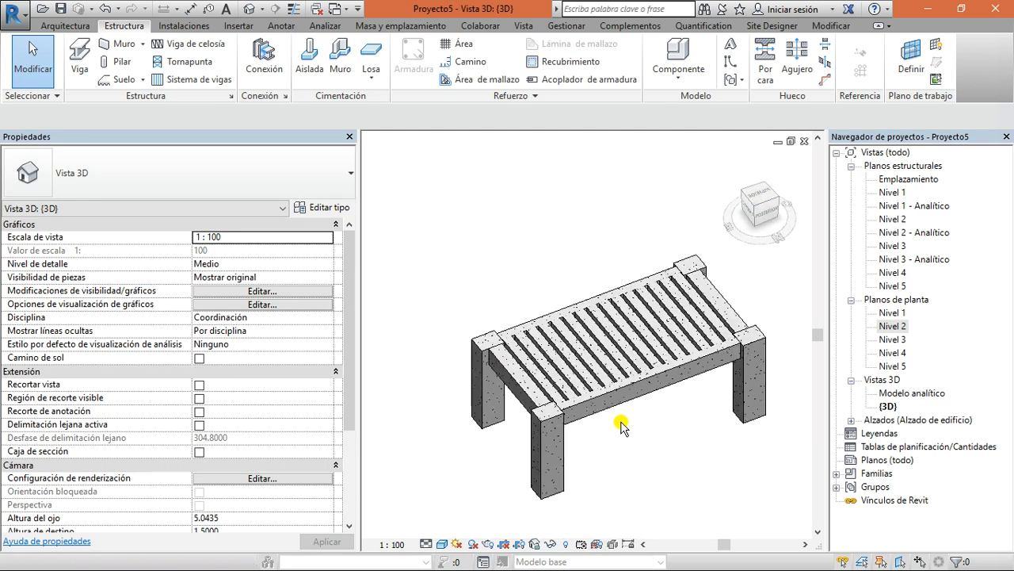
Delete the whole concrete frame, including its columns, beams and joists, from the 3D view
click(763, 194)
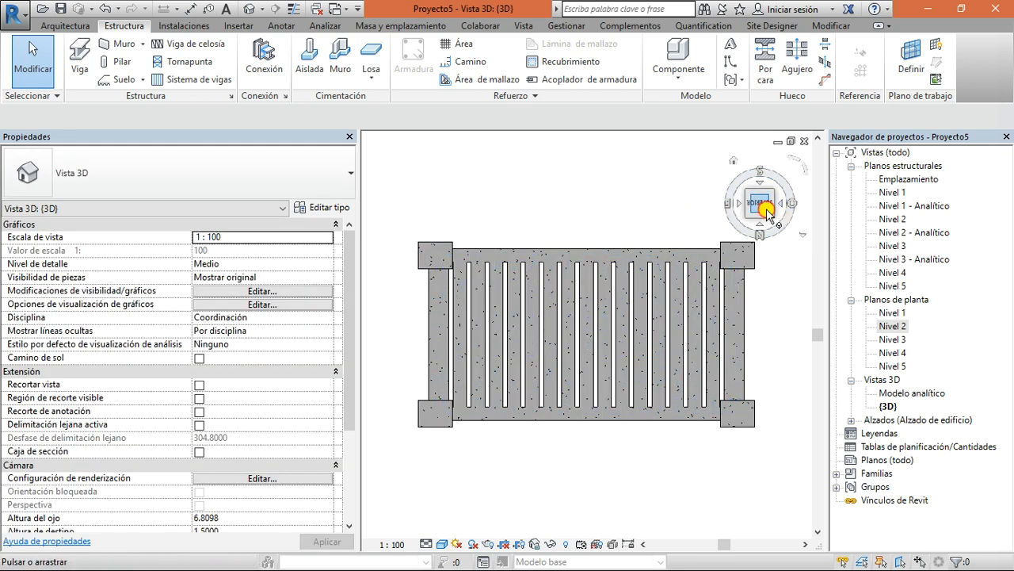
click(767, 211)
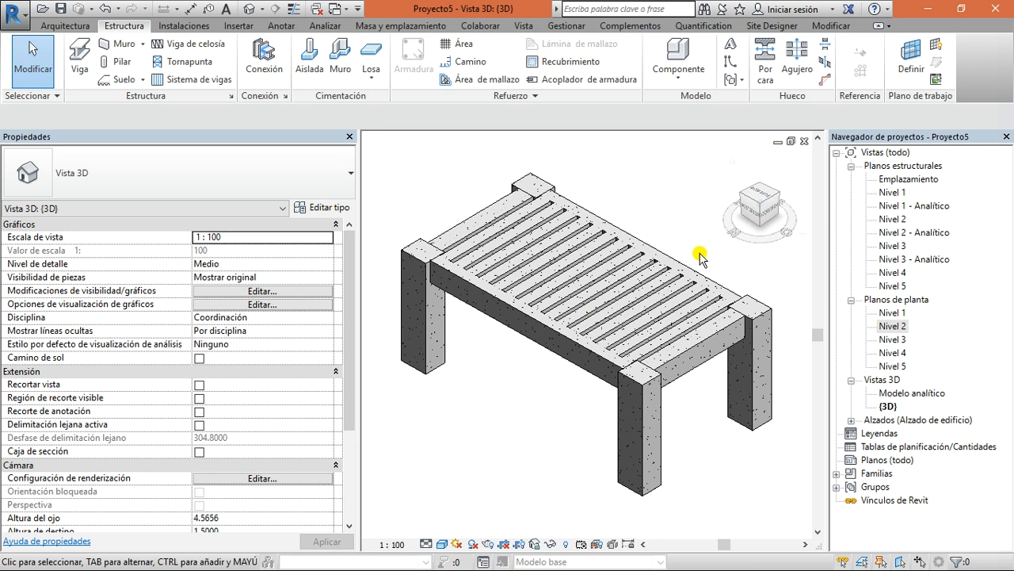
scroll(504, 434, down, 2)
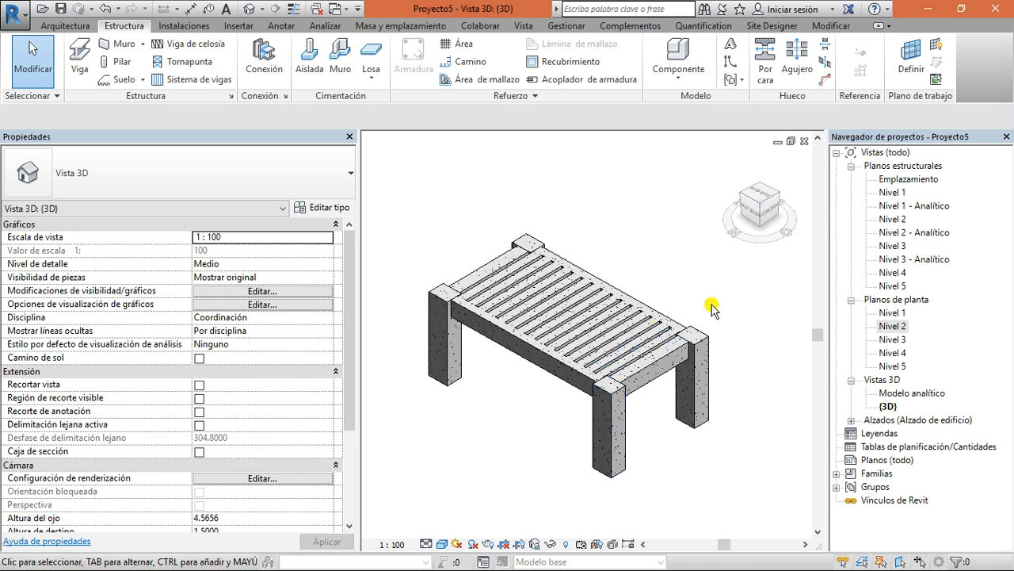
scroll(712, 310, down, 2)
middle_drag(678, 299, 622, 280)
scroll(617, 266, down, 1)
drag(640, 208, 535, 366)
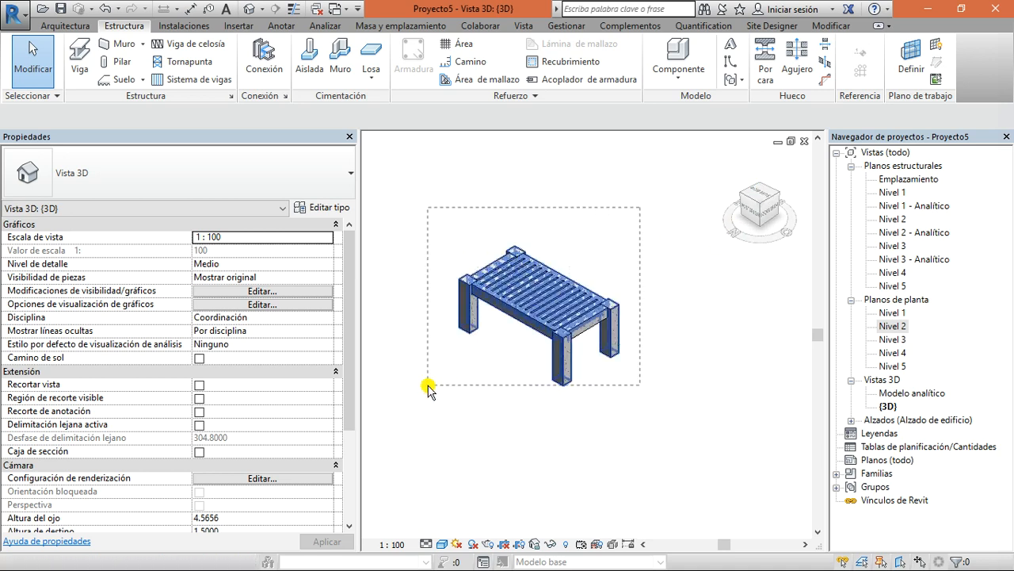
drag(431, 385, 430, 386)
key(Delete)
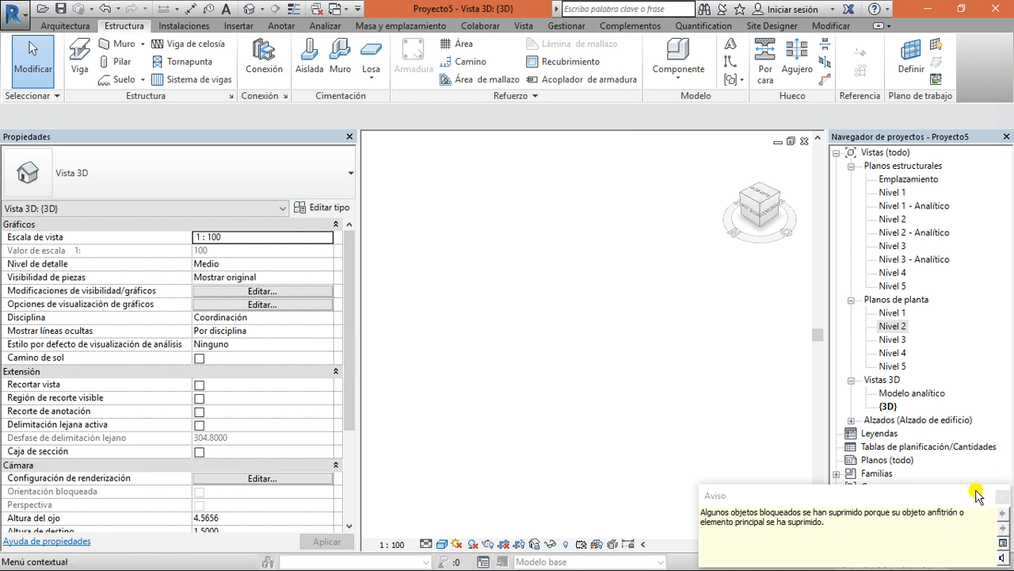
click(1003, 497)
Draw one straight Genérico - 200 mm structural wall in the 3D view, extending 3 m down from Nivel 1
click(757, 197)
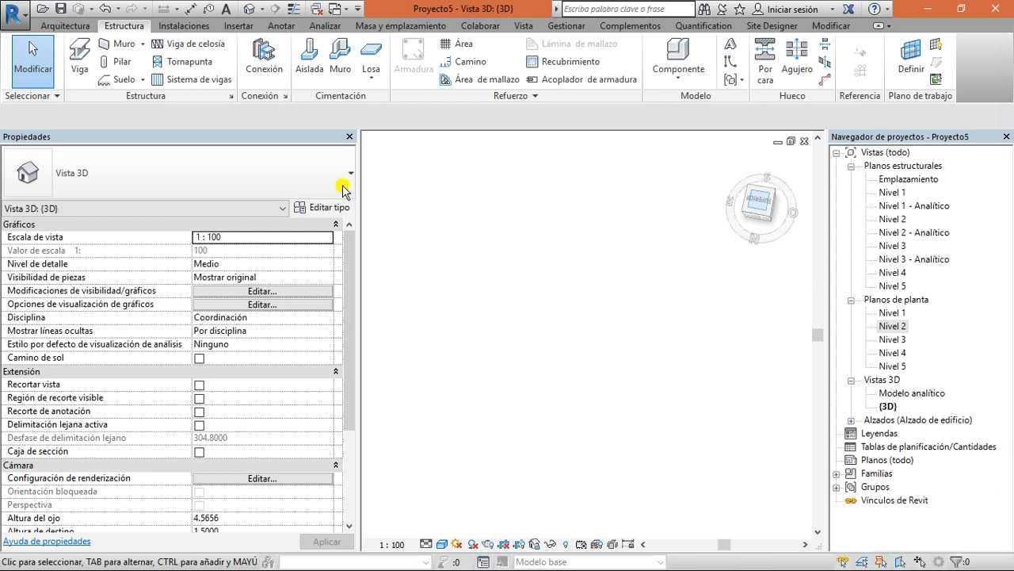
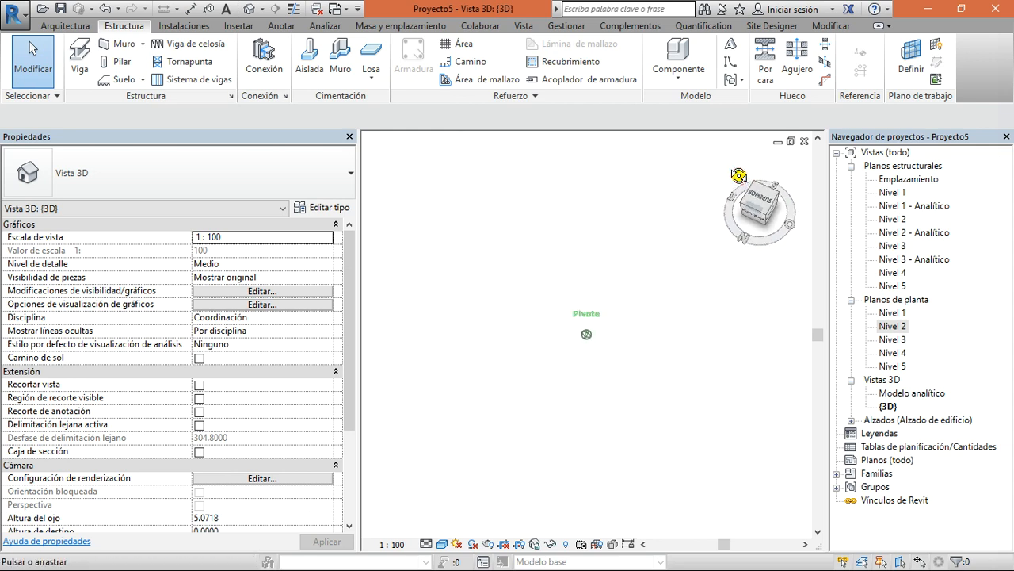
click(143, 44)
click(147, 66)
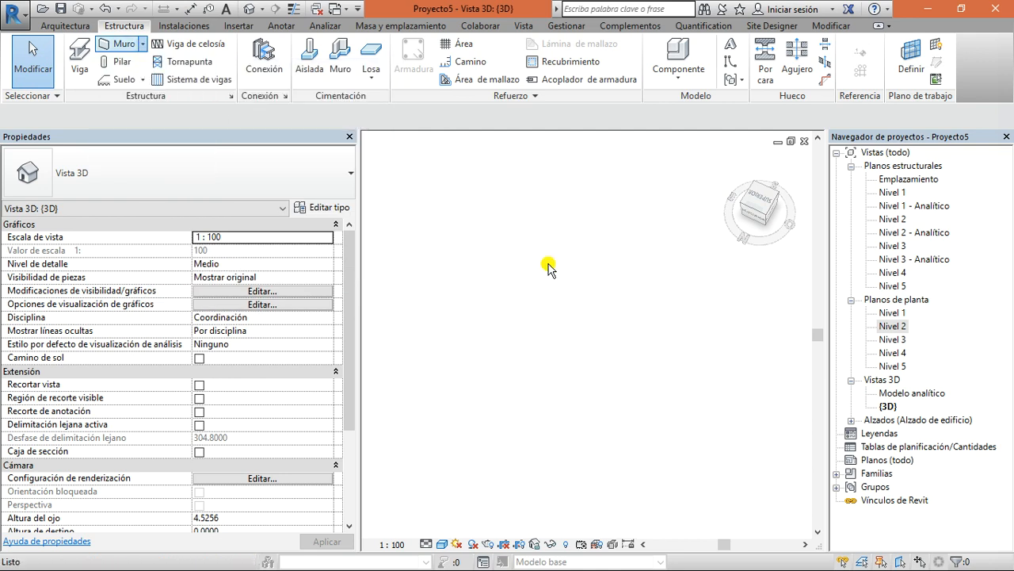
click(488, 274)
click(610, 276)
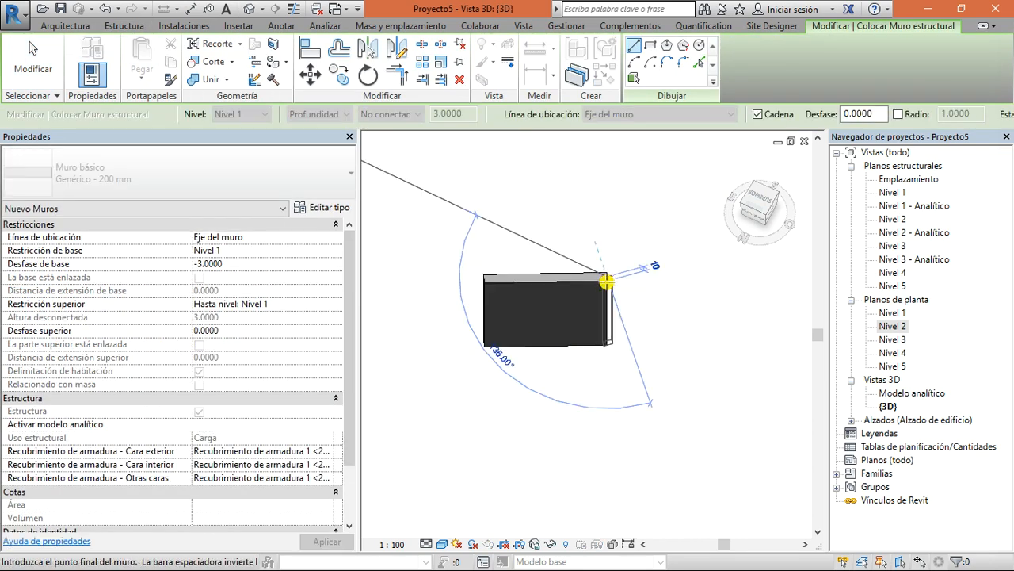
key(Escape)
key(Escape)
Place a vertical Hormigón-Redondo-Pilar 750 column from Nivel 1 to Nivel 2 beside the wall, working from the top view
click(724, 220)
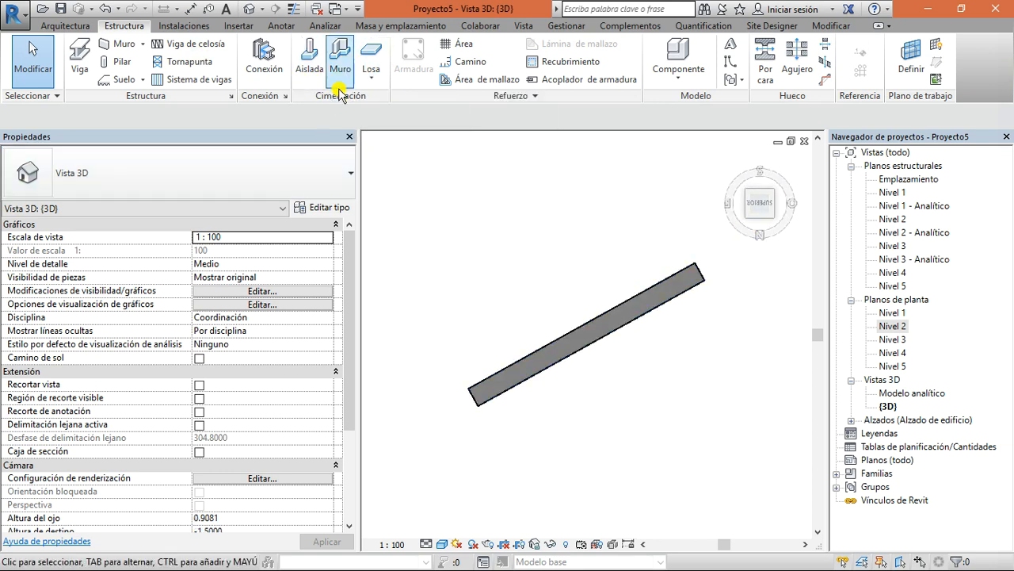
click(320, 72)
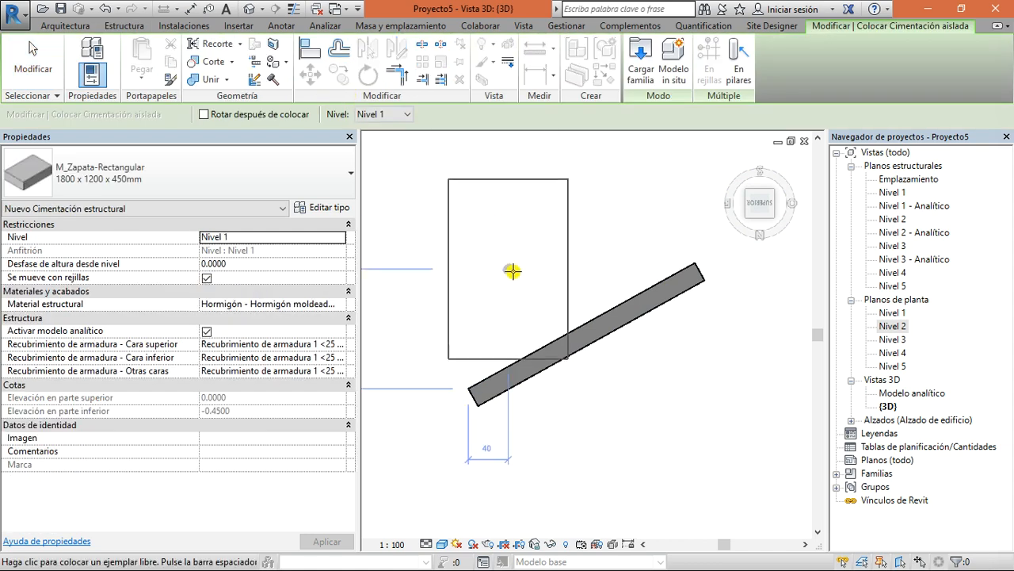
key(Escape)
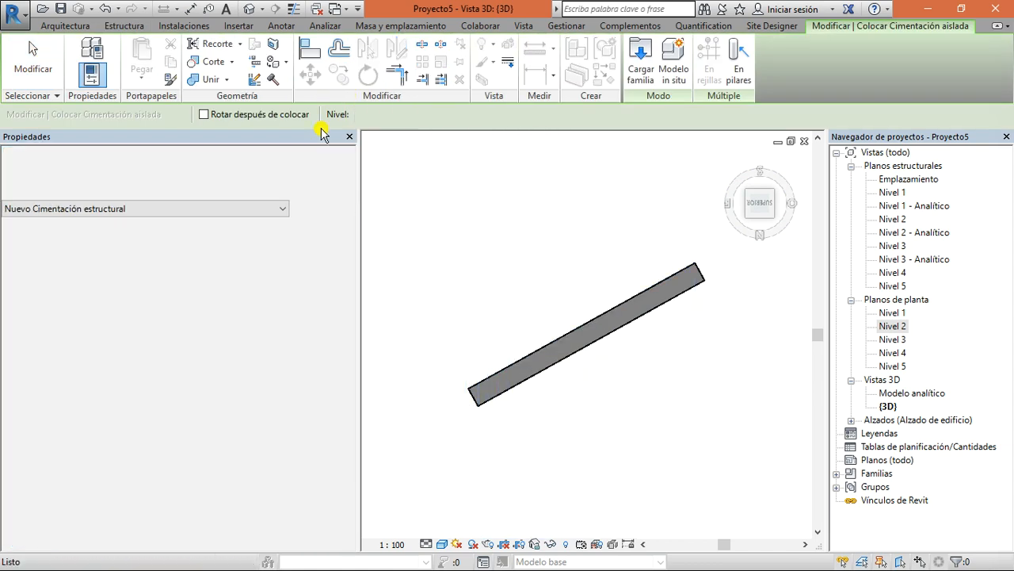
click(111, 66)
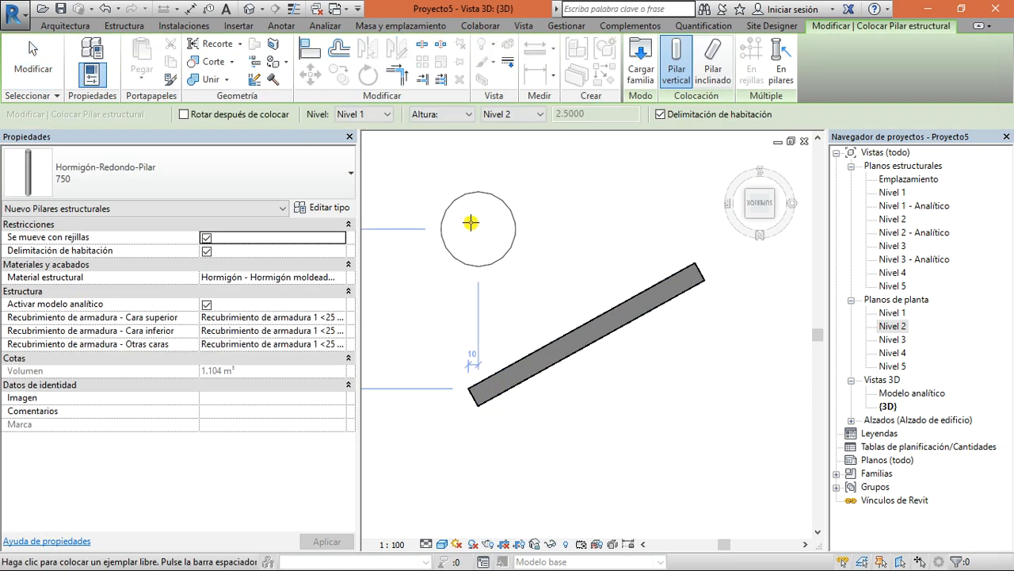
click(465, 158)
key(Escape)
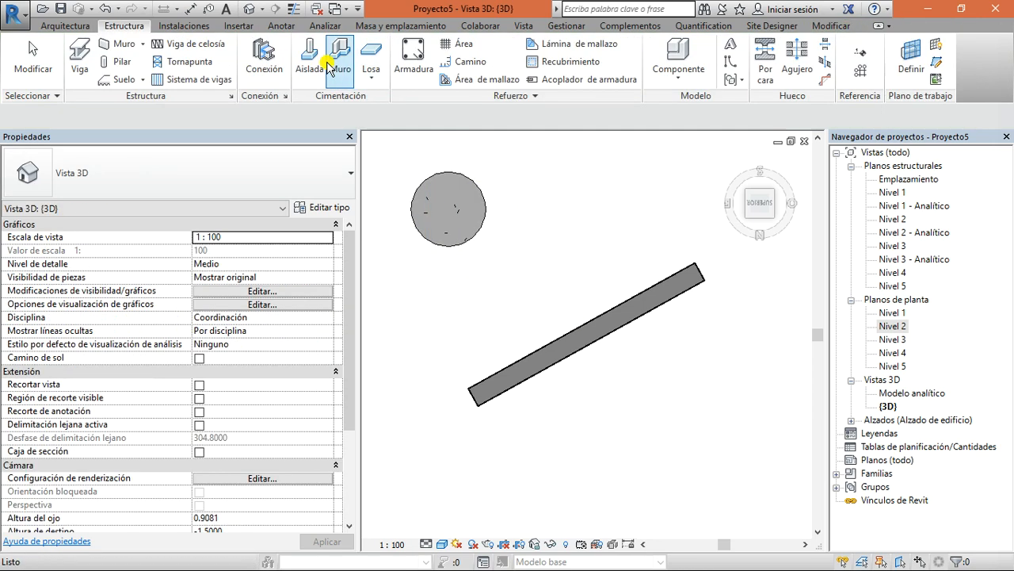
Place an M_Zapata-Rectangular 1800 x 1200 x 450mm isolated footing centred under the round column on Nivel 1
click(319, 86)
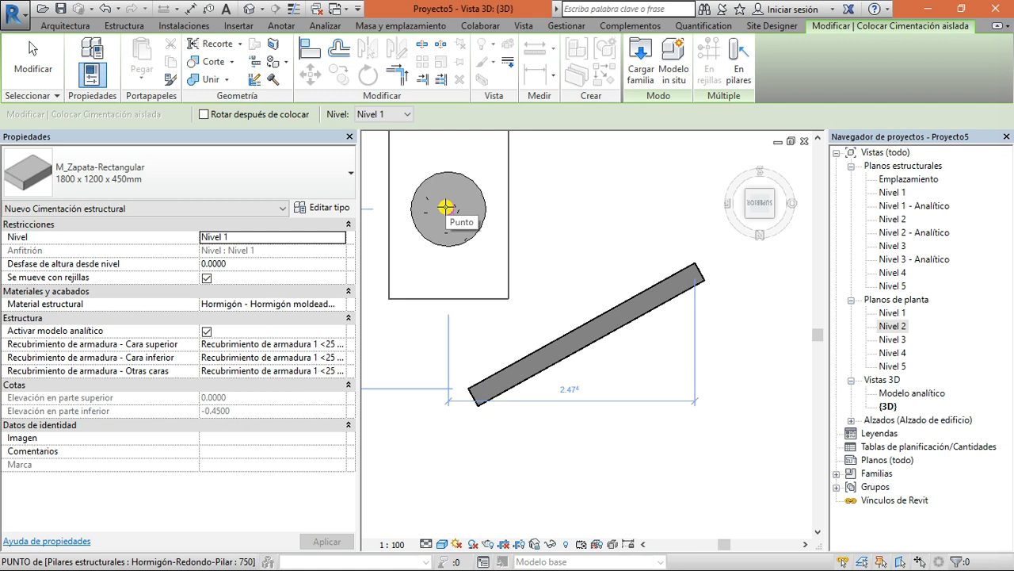
click(449, 209)
drag(749, 204, 797, 163)
scroll(649, 380, down, 5)
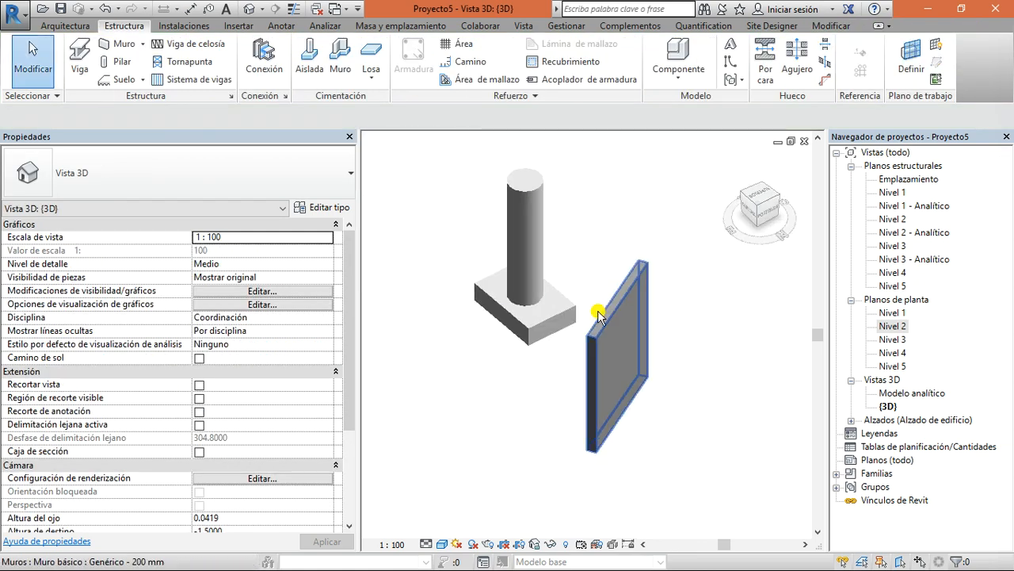
Start an isolated foundation and browse the family library to Spain's Cimentación estructural folder for loading a family
click(316, 80)
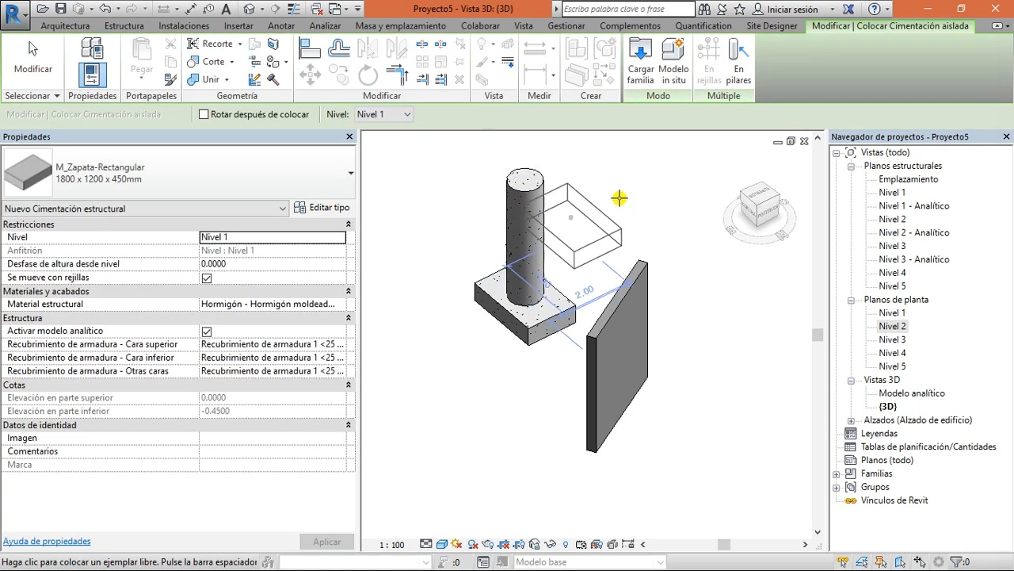
click(650, 72)
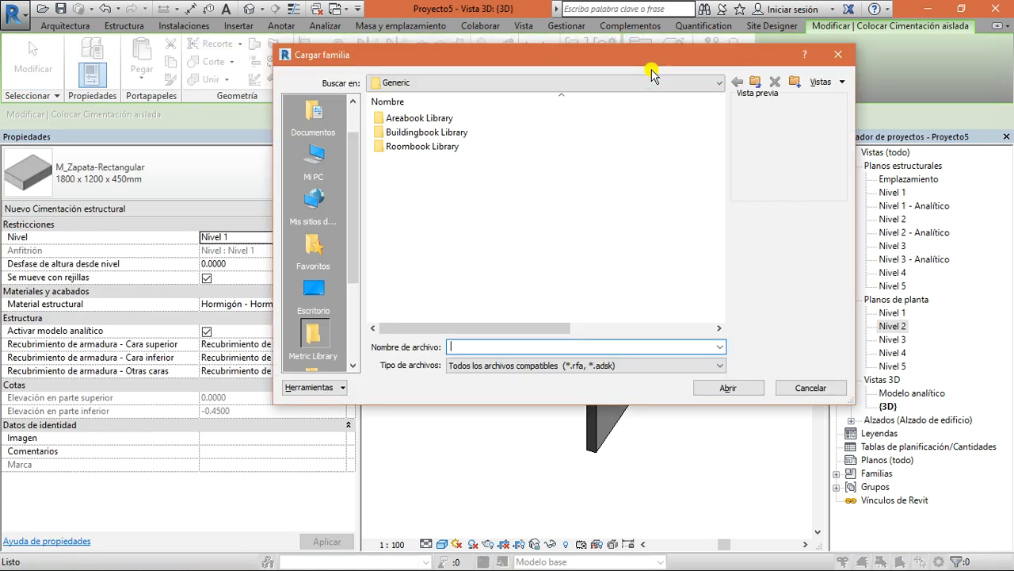
click(496, 83)
click(456, 169)
double_click(444, 149)
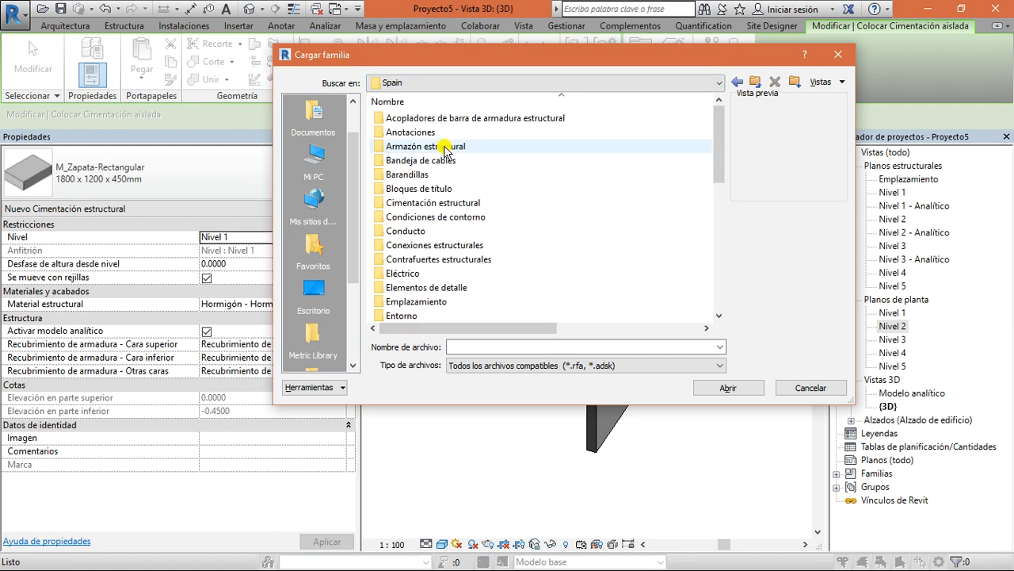
double_click(449, 202)
Preview the available foundation families, load Encepado-7 pilotes.rfa, and leave the placement command
click(456, 132)
click(455, 203)
click(396, 259)
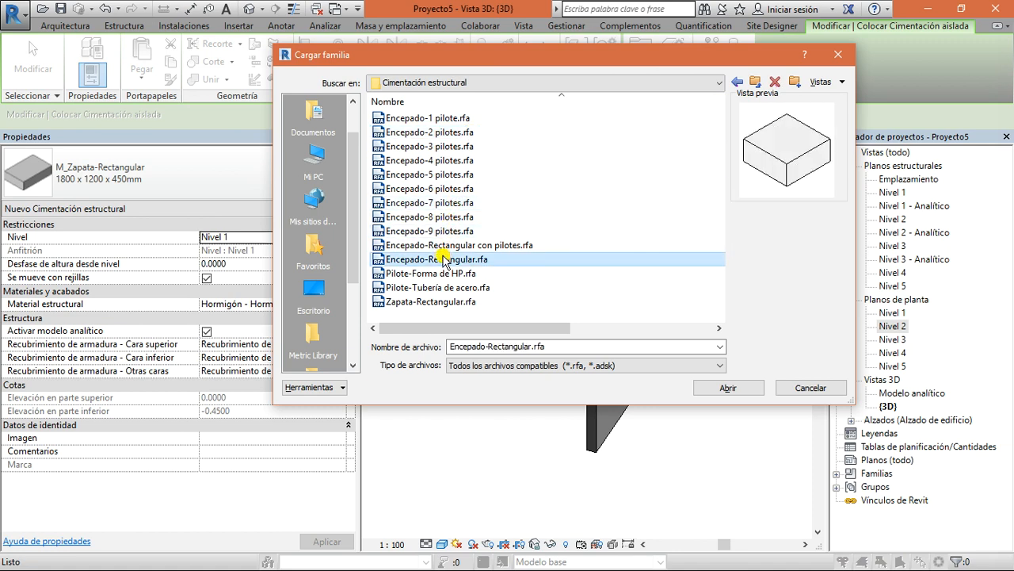
click(436, 274)
click(420, 231)
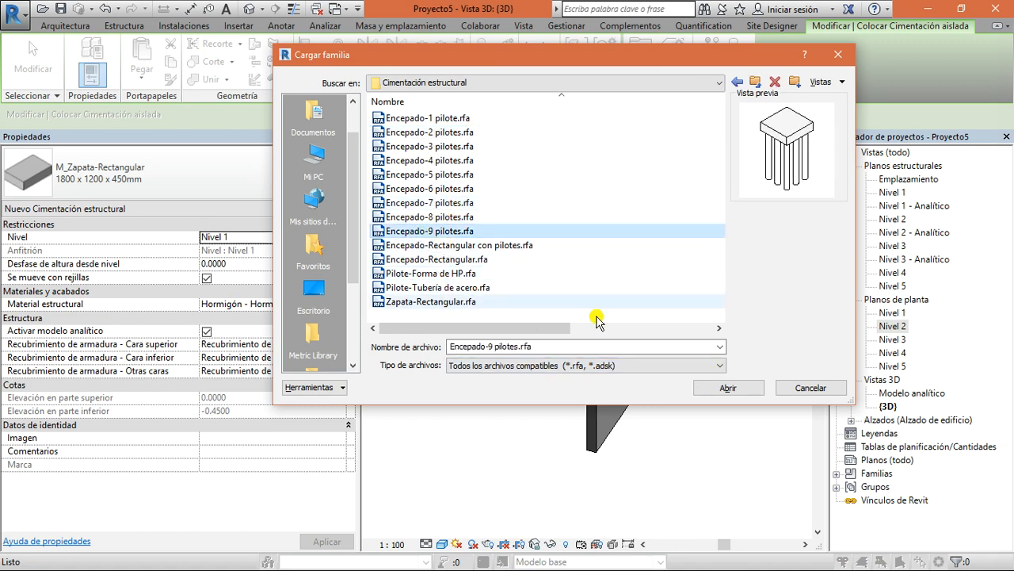
click(473, 191)
click(515, 247)
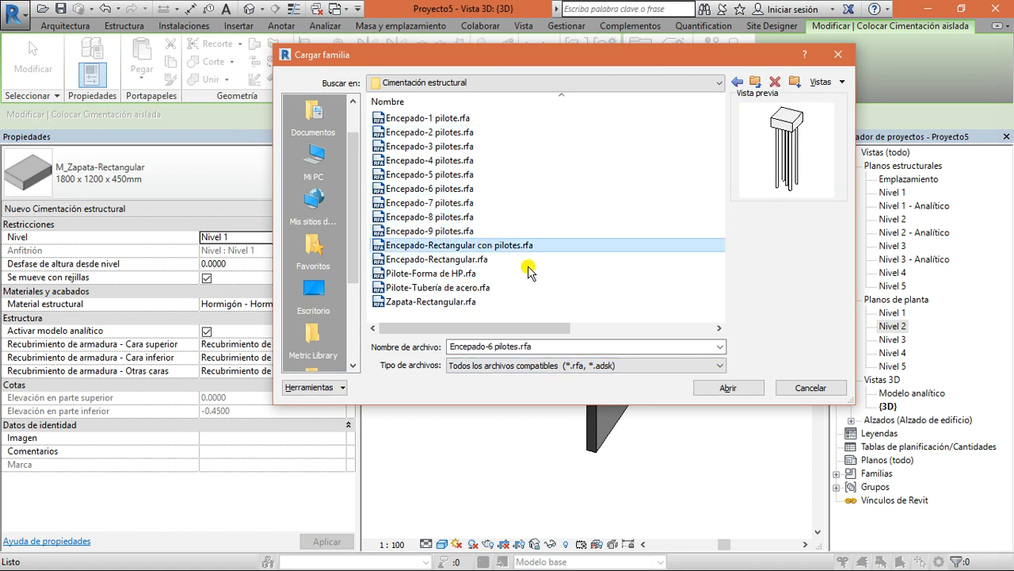
click(418, 203)
click(730, 387)
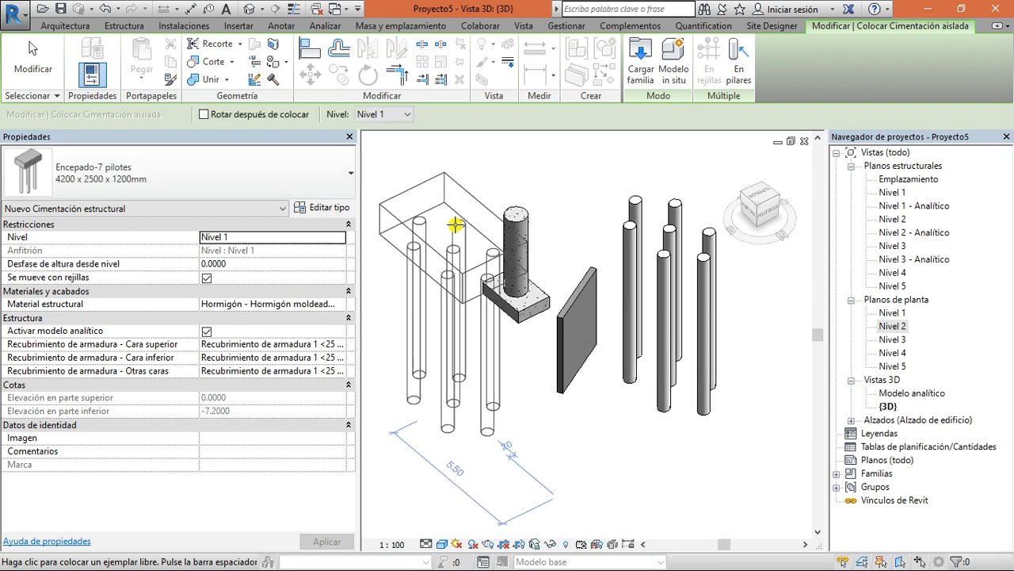
key(Escape)
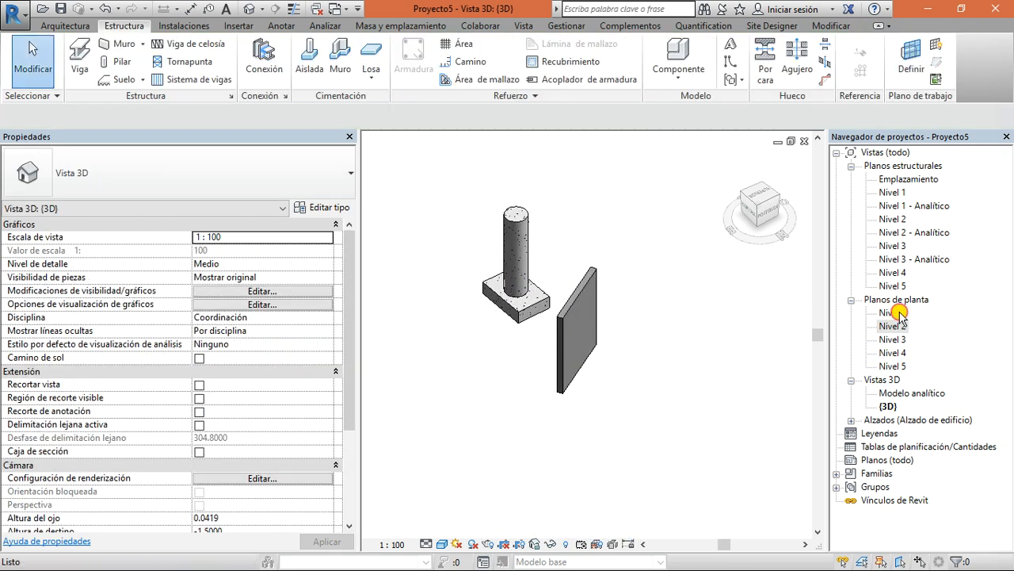
Delete the rectangular footing under the round column in the Nivel 1 floor plan
double_click(893, 312)
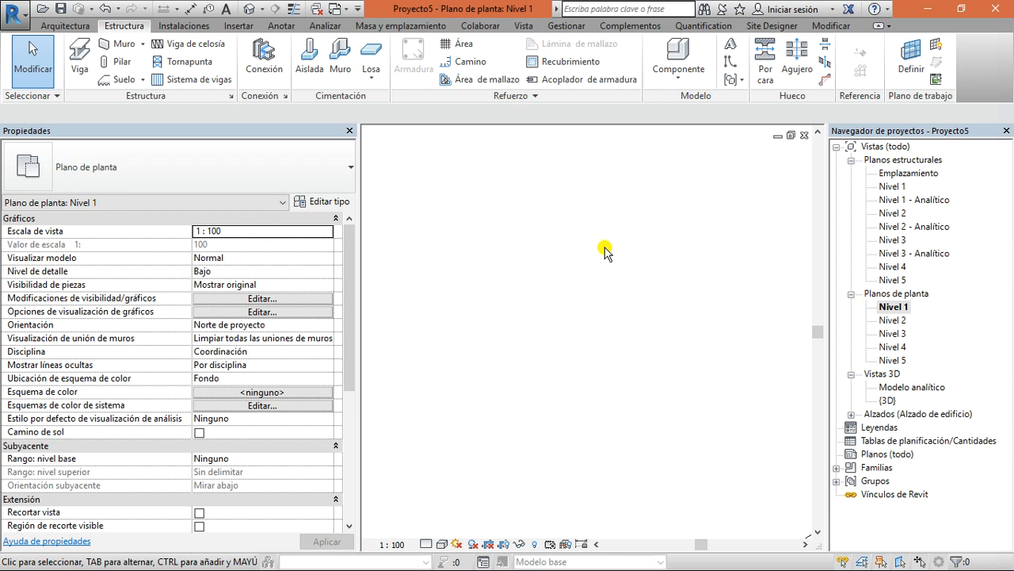
scroll(591, 369, up, 2)
click(584, 323)
key(Delete)
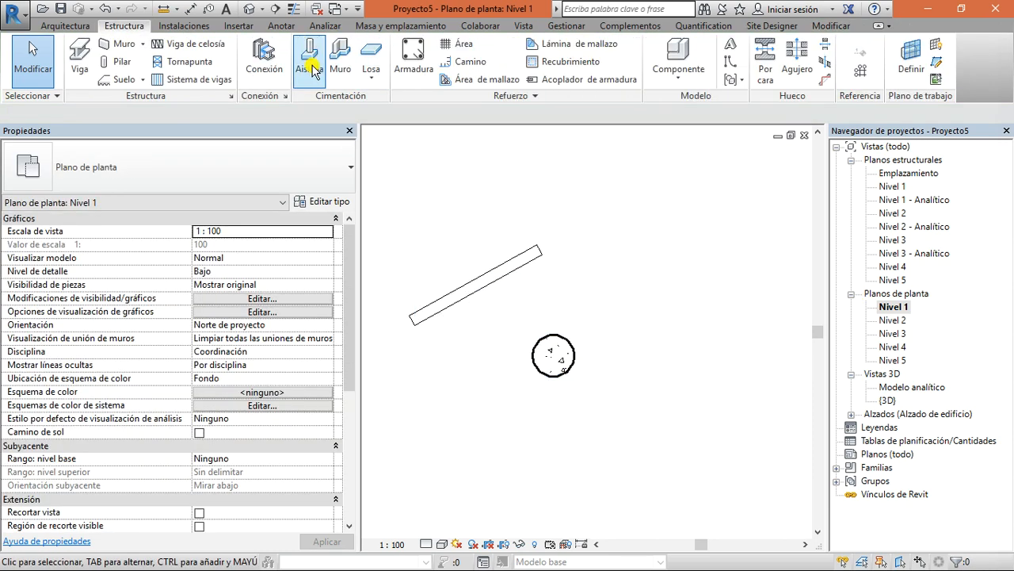
Place an Encepado-7 pilotes 4200 x 2500 x 1200mm foundation centred on the round column and open the 3D view
click(312, 67)
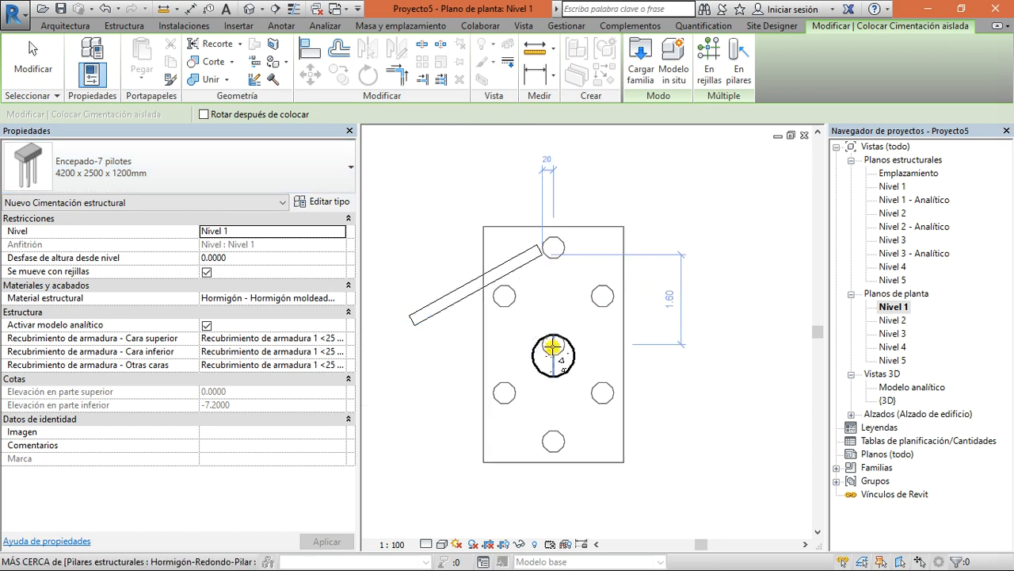
click(553, 354)
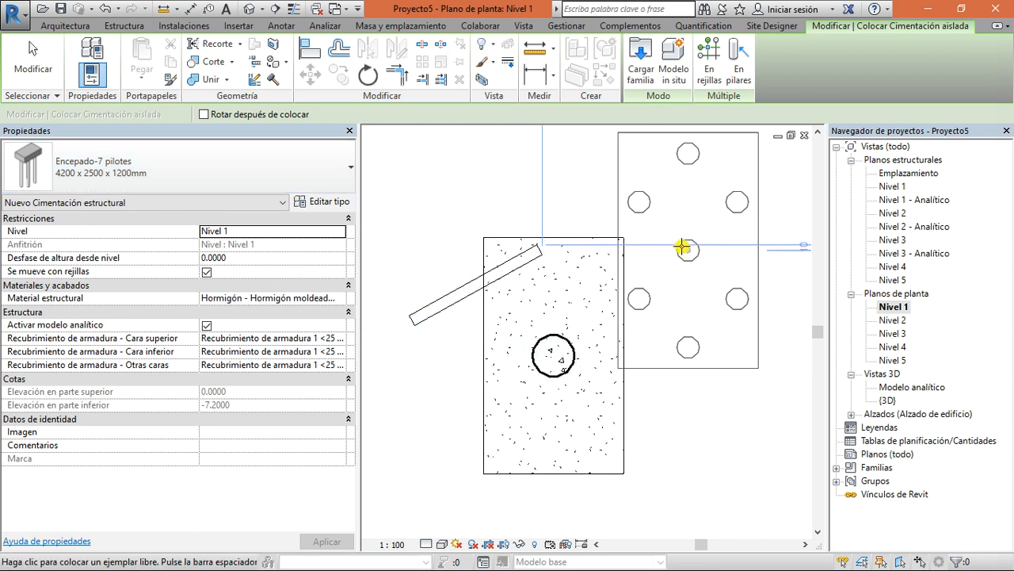
key(Escape)
key(Escape)
click(248, 9)
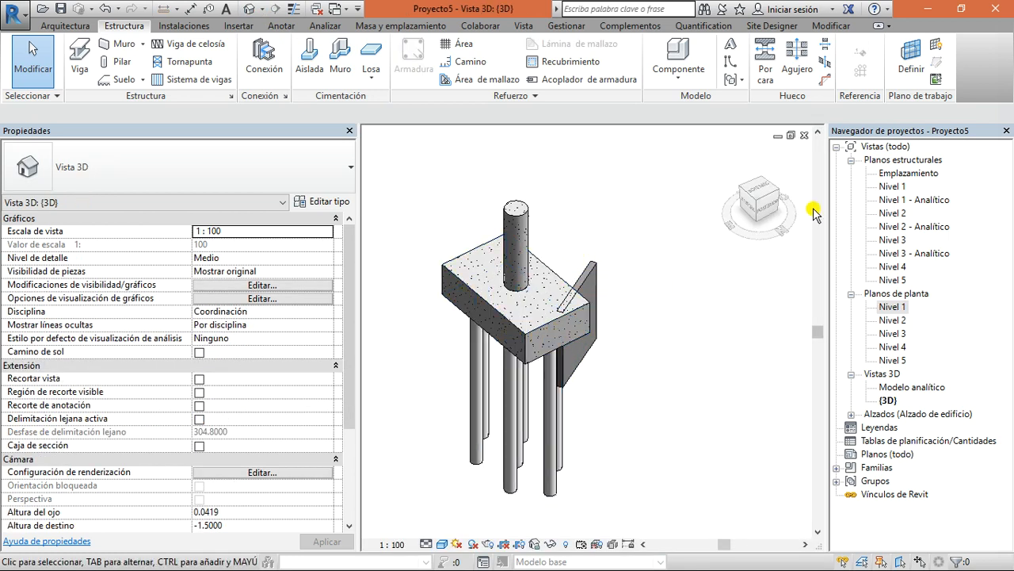
Delete the round column and its pile-cap foundation, keeping only the structural wall
drag(754, 182, 774, 221)
drag(555, 172, 477, 248)
key(Delete)
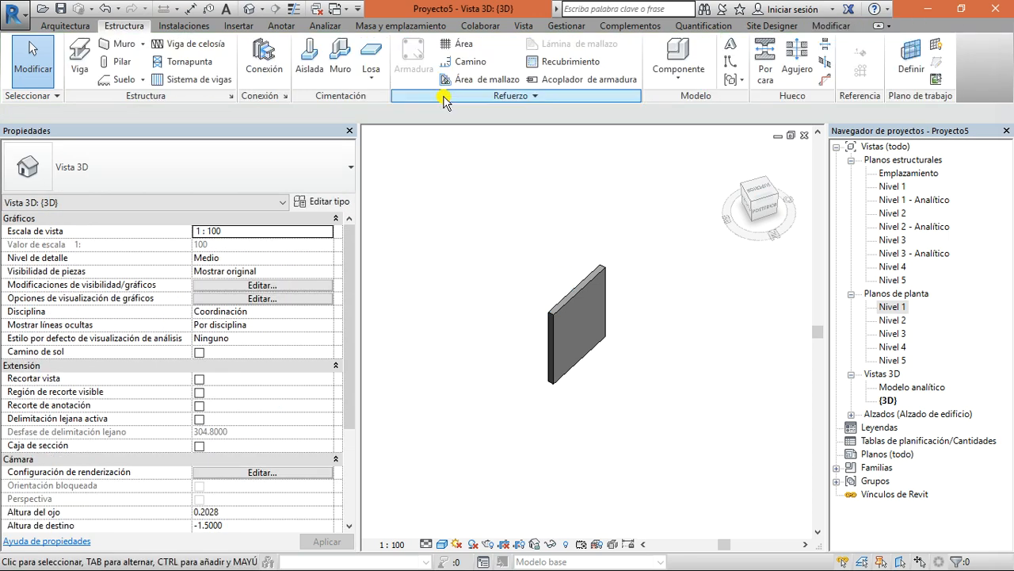
Set the structural wall's base offset to 0 and change its top constraint so it stands above Nivel 1
click(755, 194)
click(593, 312)
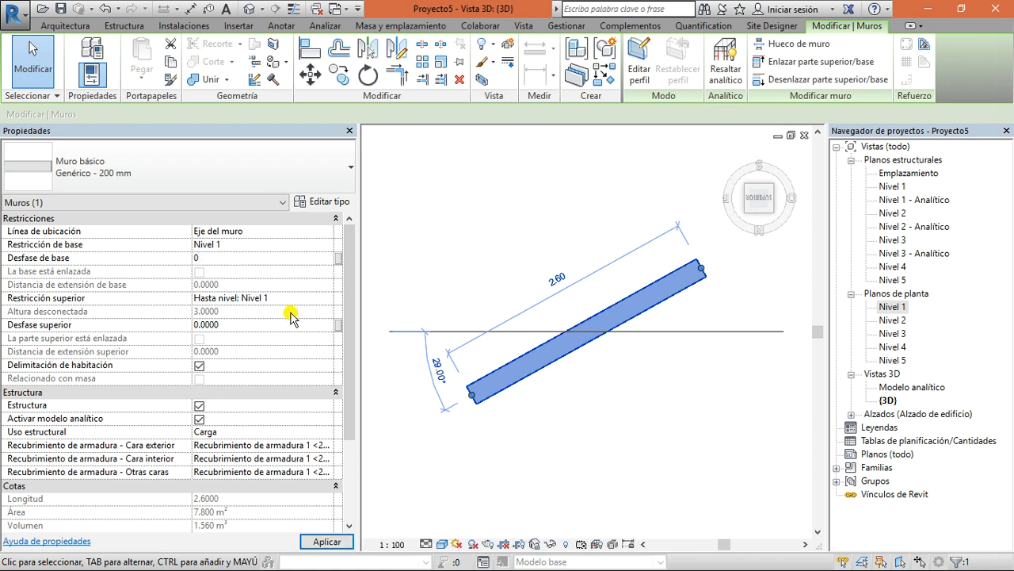
click(631, 345)
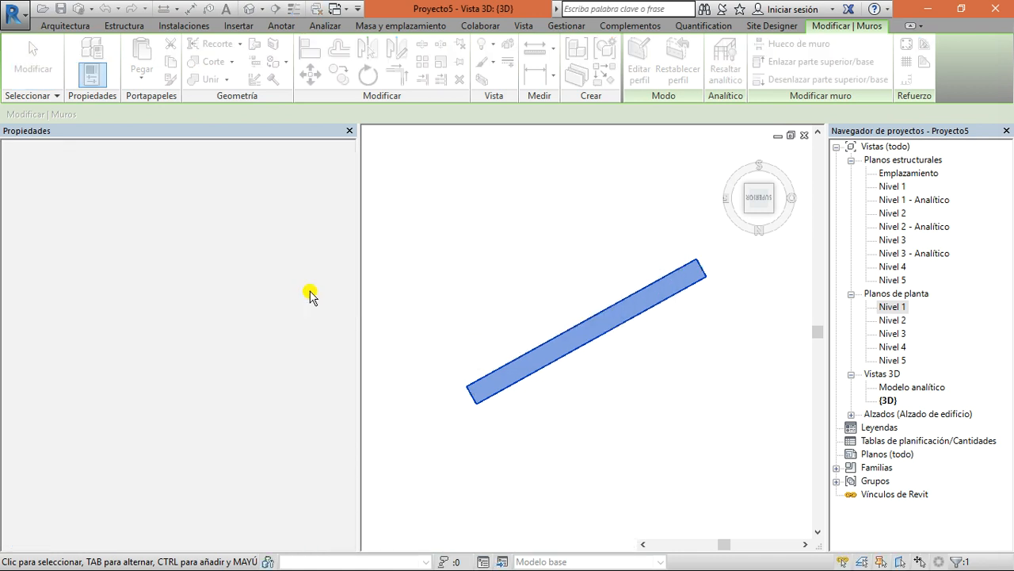
click(330, 298)
click(283, 333)
click(462, 210)
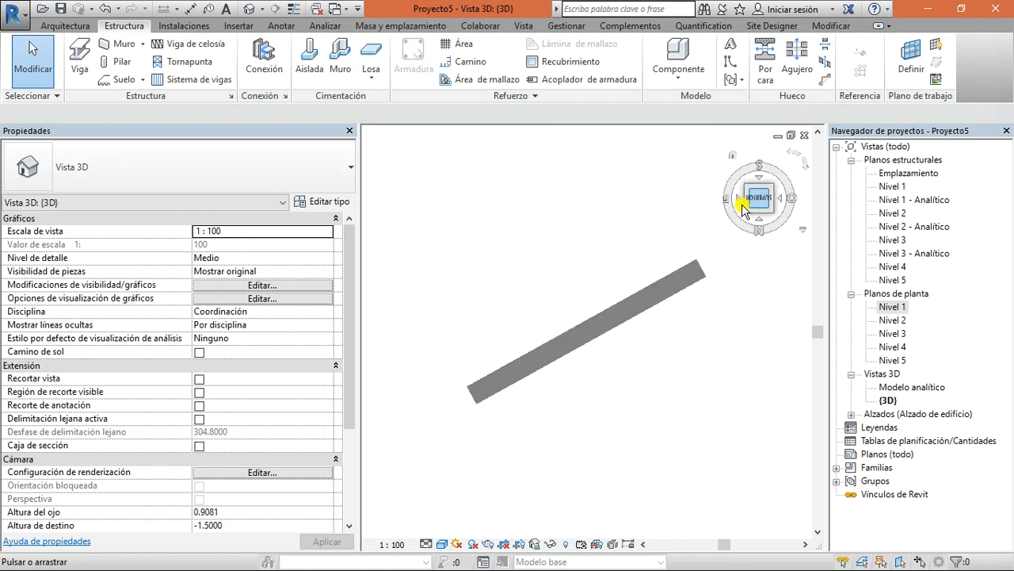
Place a Zapata portante - 900 x 300 wall foundation under the structural wall and inspect it in 3D
click(340, 51)
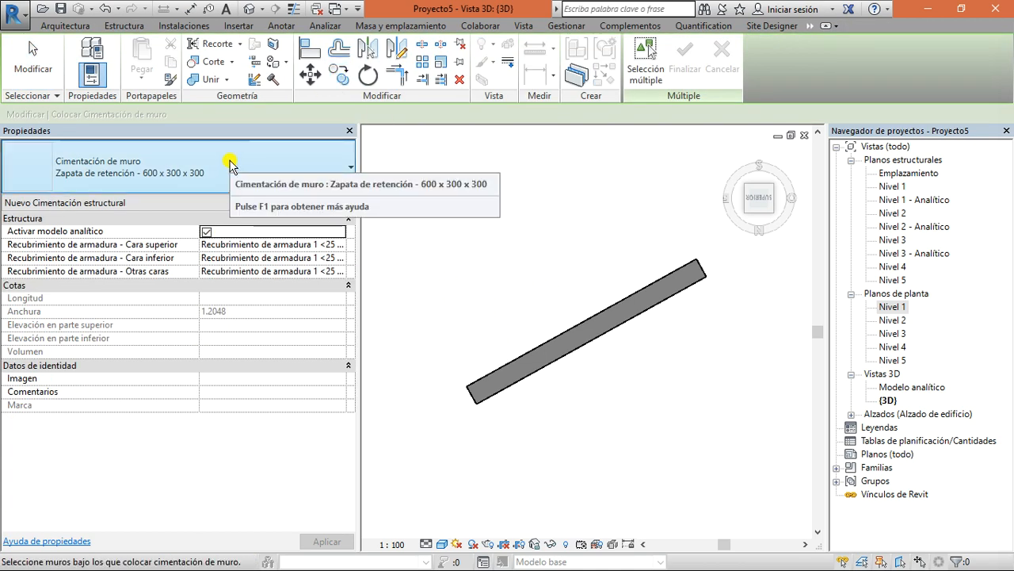
key(Escape)
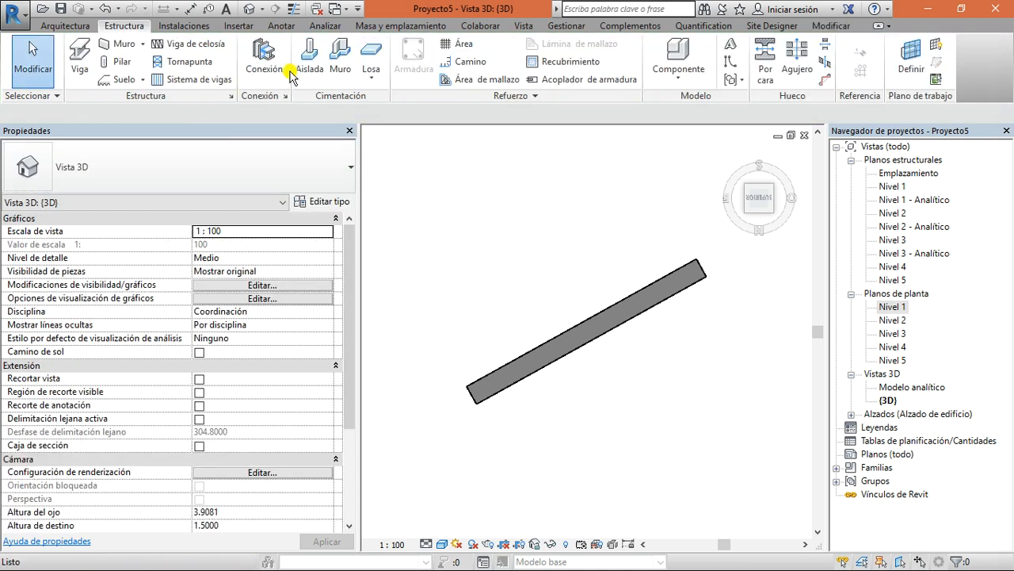
click(338, 72)
click(231, 176)
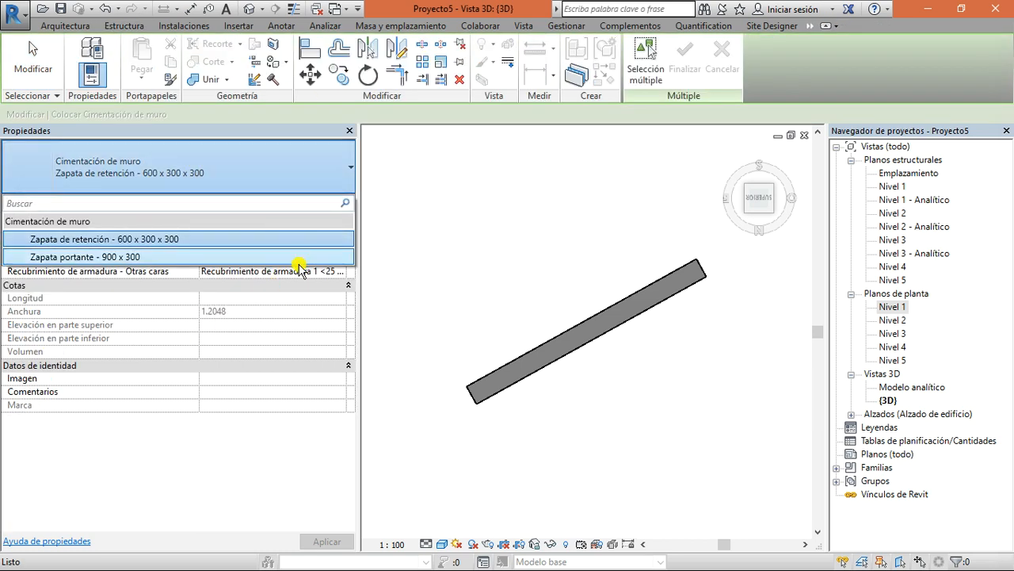
click(220, 257)
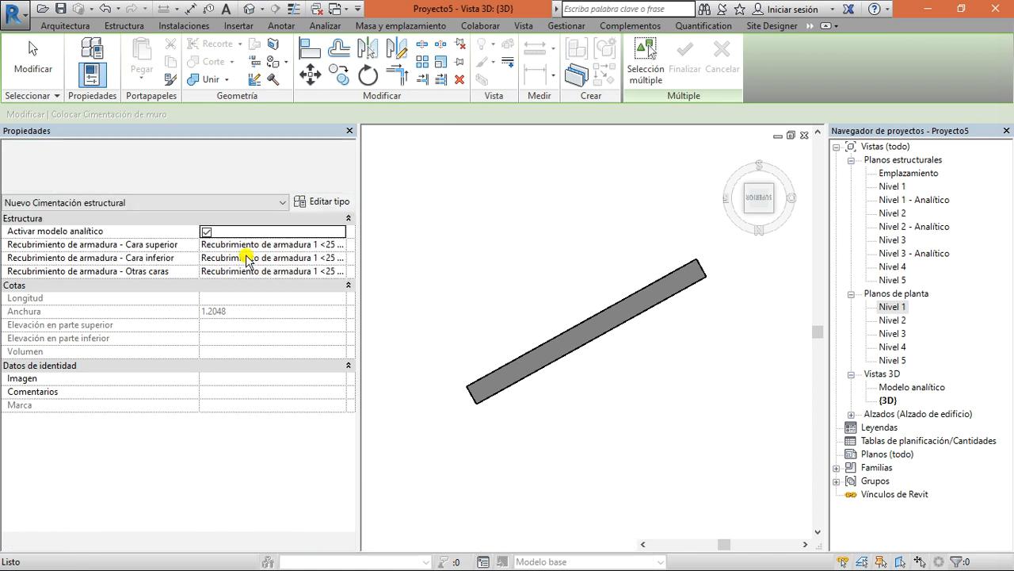
click(536, 360)
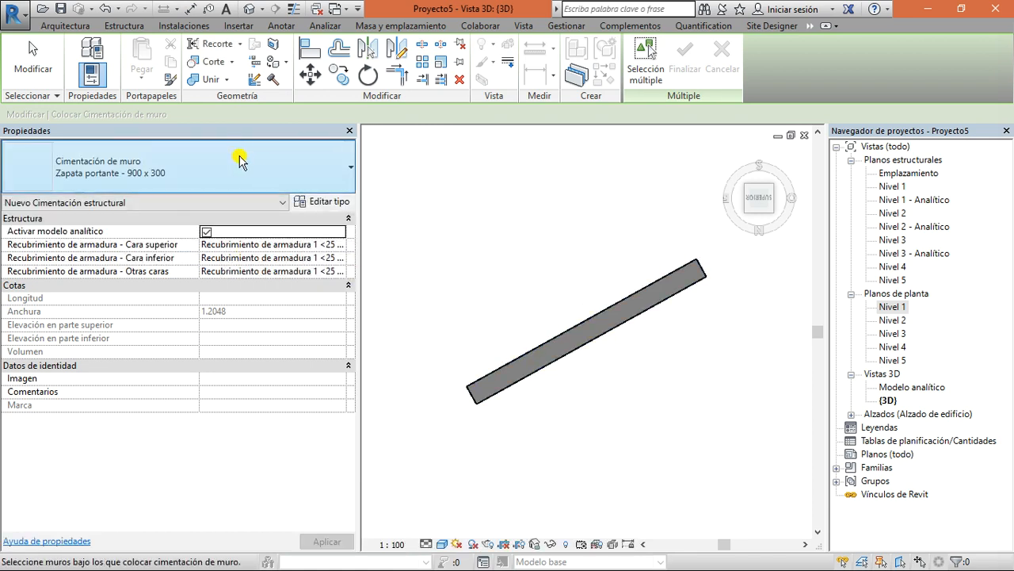
click(552, 347)
drag(758, 199, 782, 155)
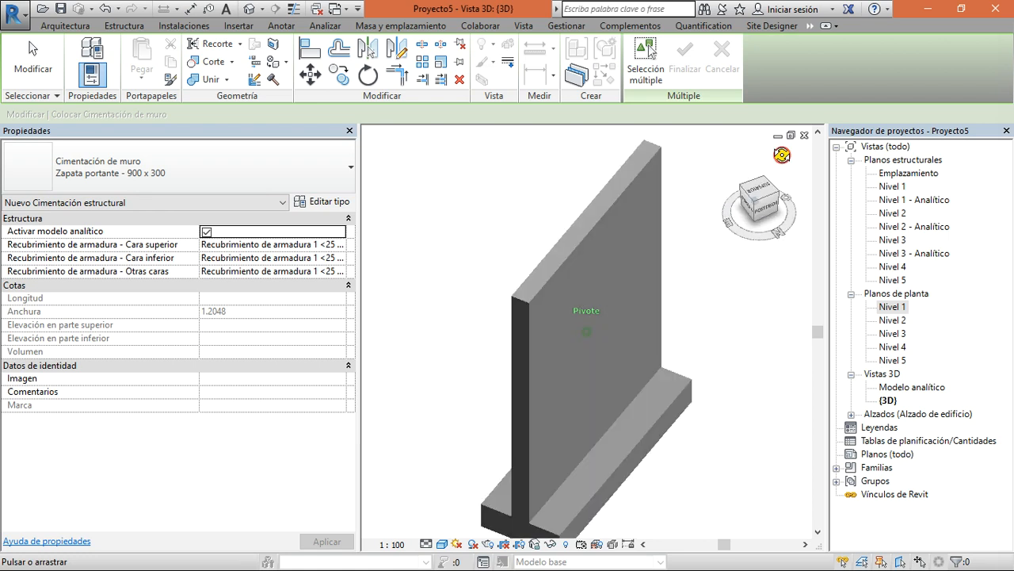
Leave the placement command and delete the Zapata portante - 900 x 300 footing under the wall
key(Escape)
click(618, 471)
key(Delete)
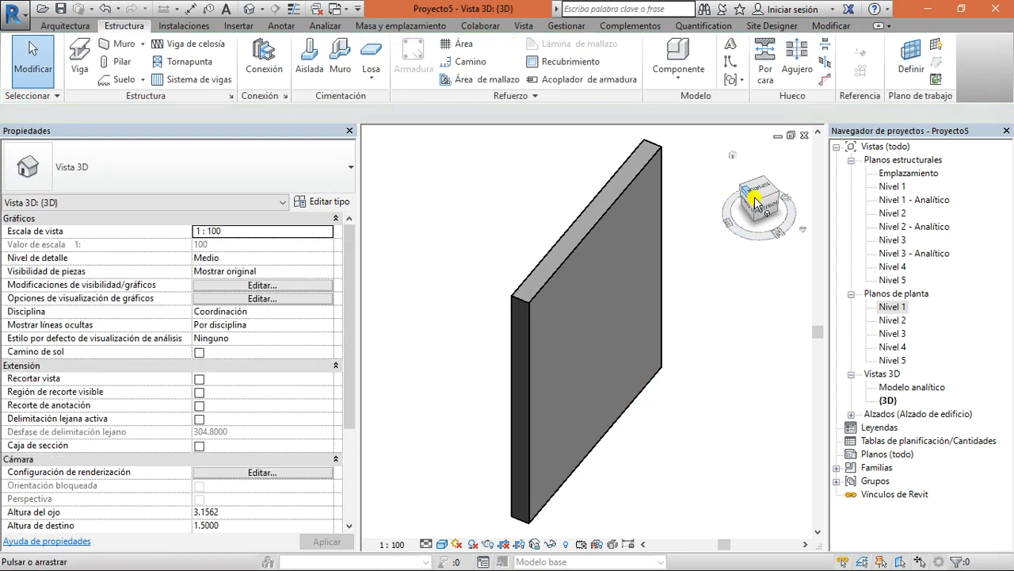
Place a Zapata de retención - 600 x 300 x 300 wall foundation under the structural wall
click(758, 193)
click(340, 60)
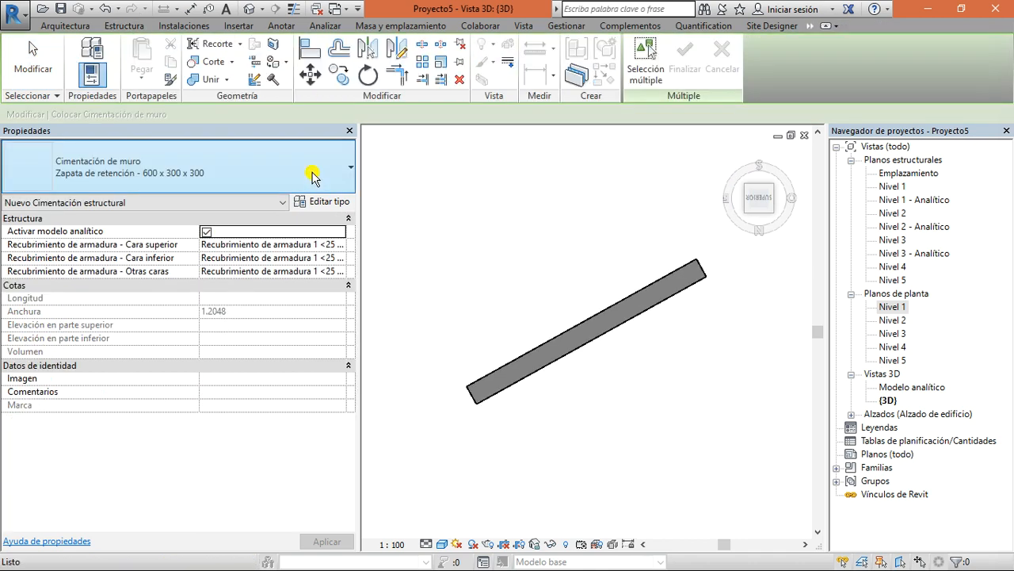
click(316, 169)
click(191, 240)
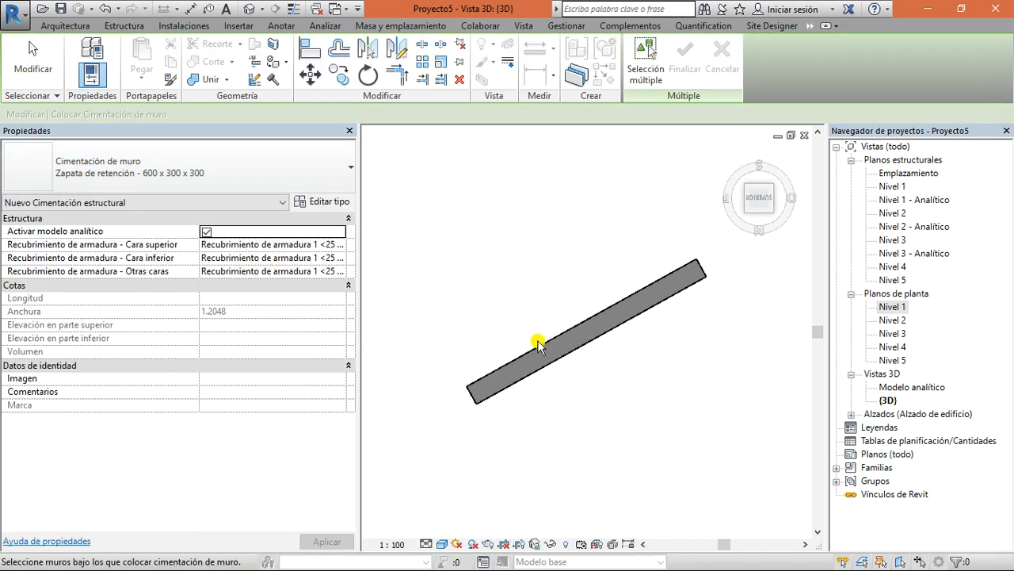
click(542, 358)
mouse_move(751, 199)
mouse_down()
mouse_move(796, 154)
mouse_move(767, 191)
mouse_up()
Delete the retaining footing and the structural wall to leave the model empty
click(601, 216)
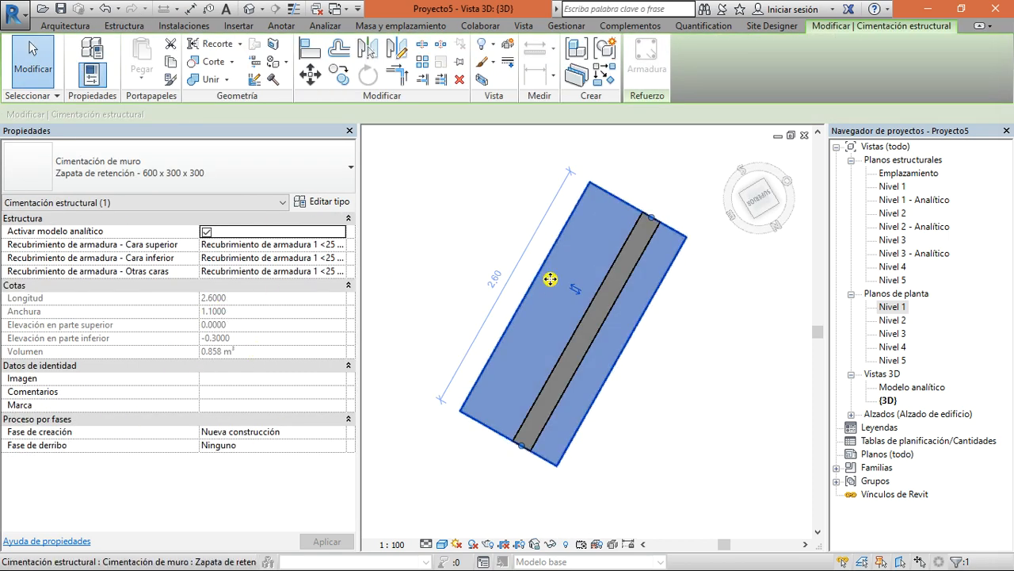
key(Delete)
click(670, 313)
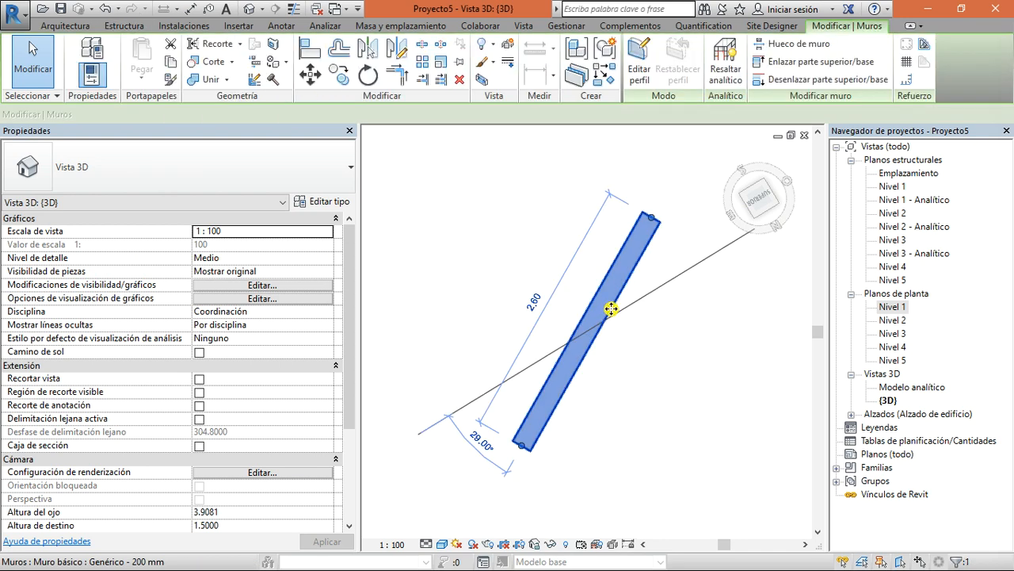
key(Delete)
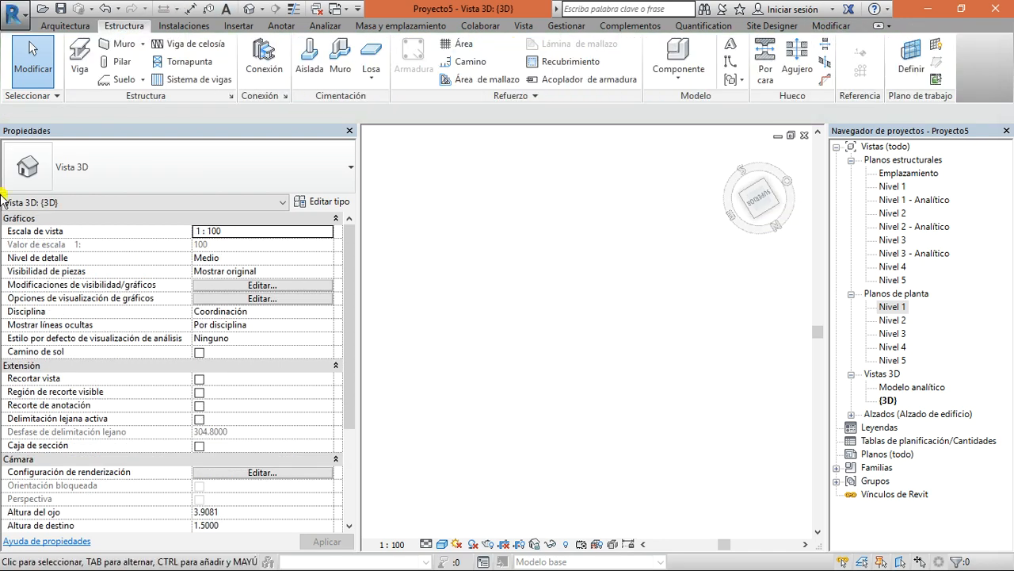
Create a rectangular structural foundation slab of type Losa de cimentación 150 mm on Nivel 1 and view it in 3D
drag(758, 182, 762, 192)
click(379, 76)
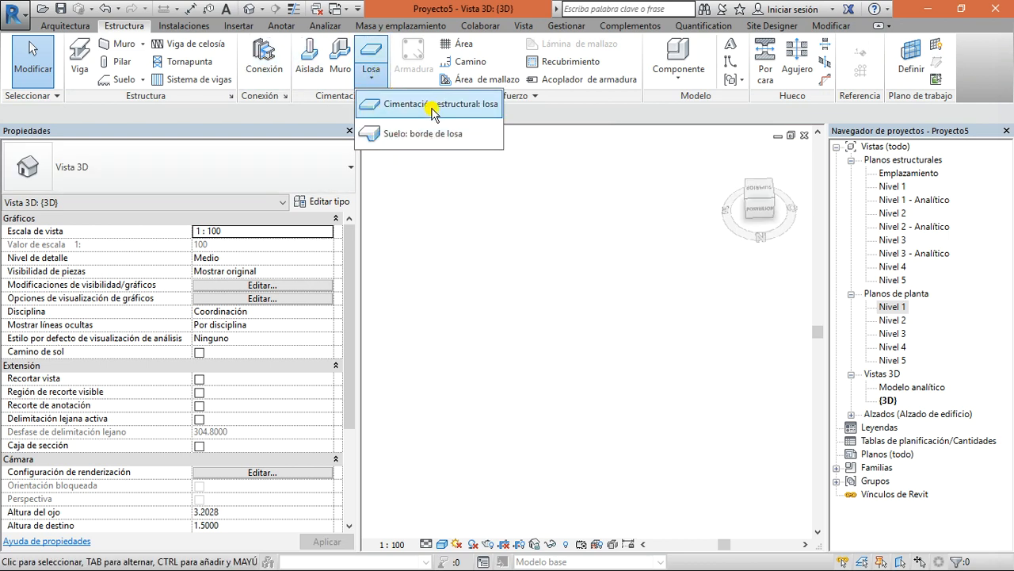
click(758, 191)
click(759, 193)
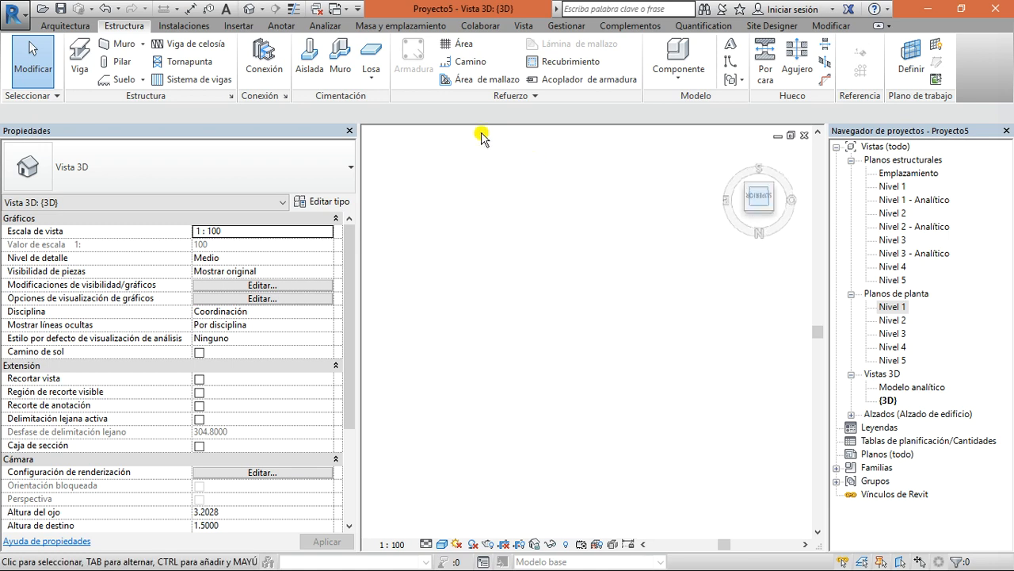
click(380, 83)
click(412, 107)
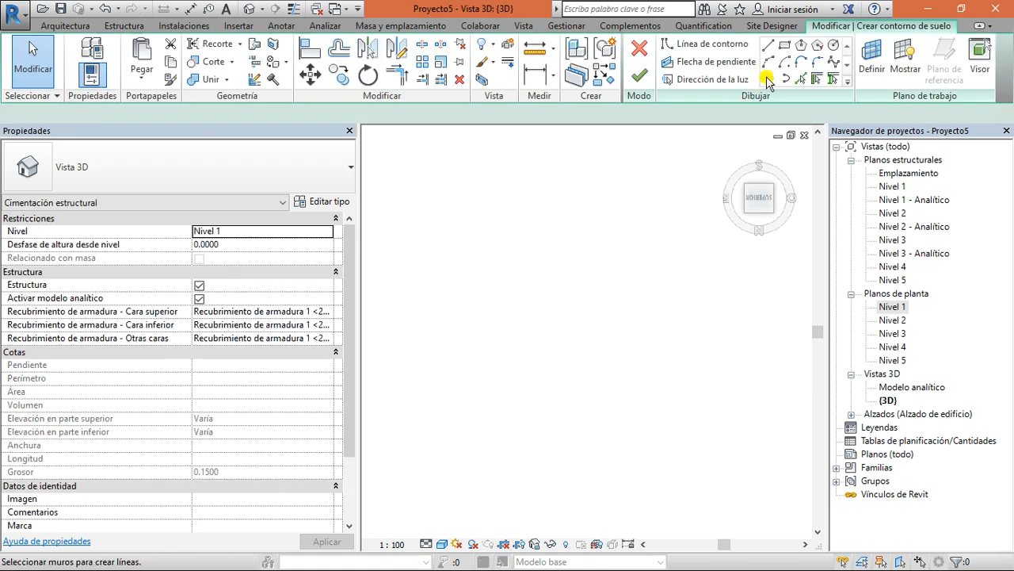
click(785, 45)
click(263, 163)
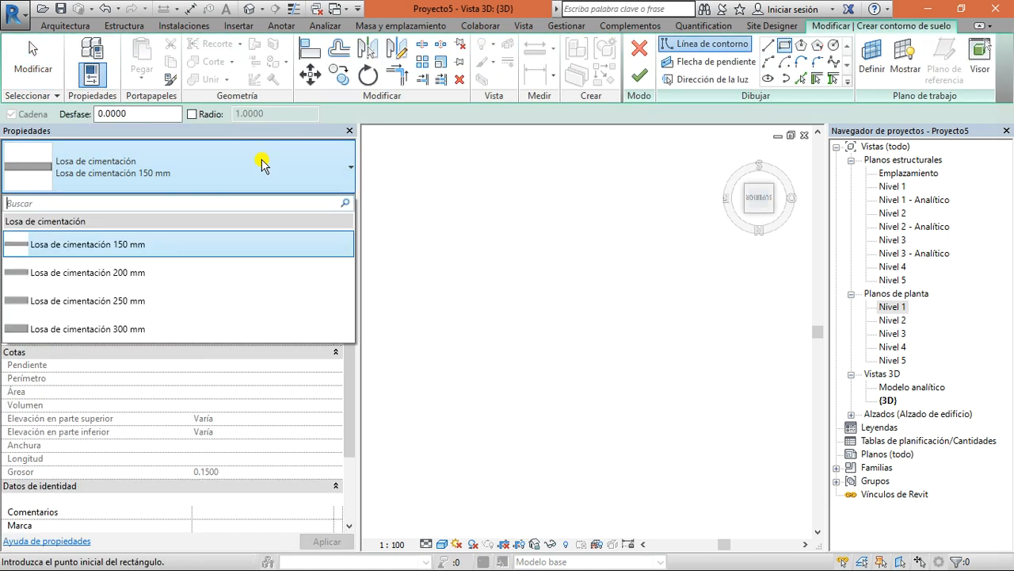
click(656, 209)
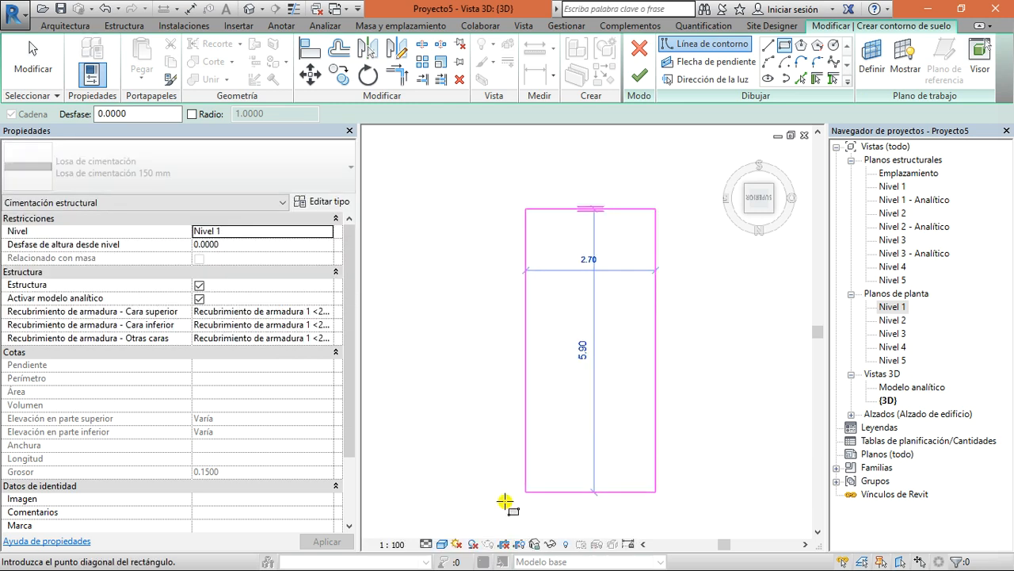
click(452, 499)
click(639, 76)
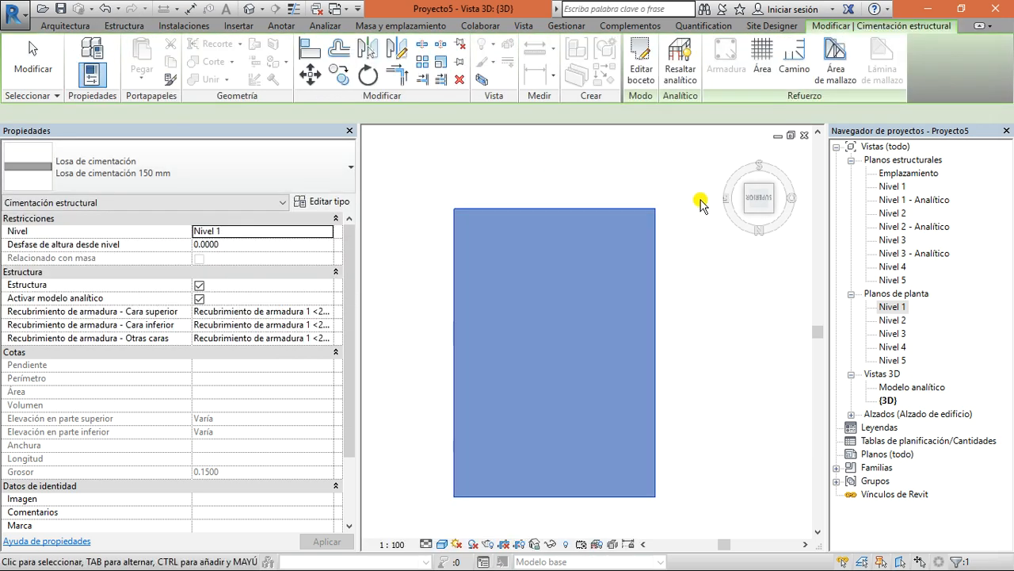
click(763, 203)
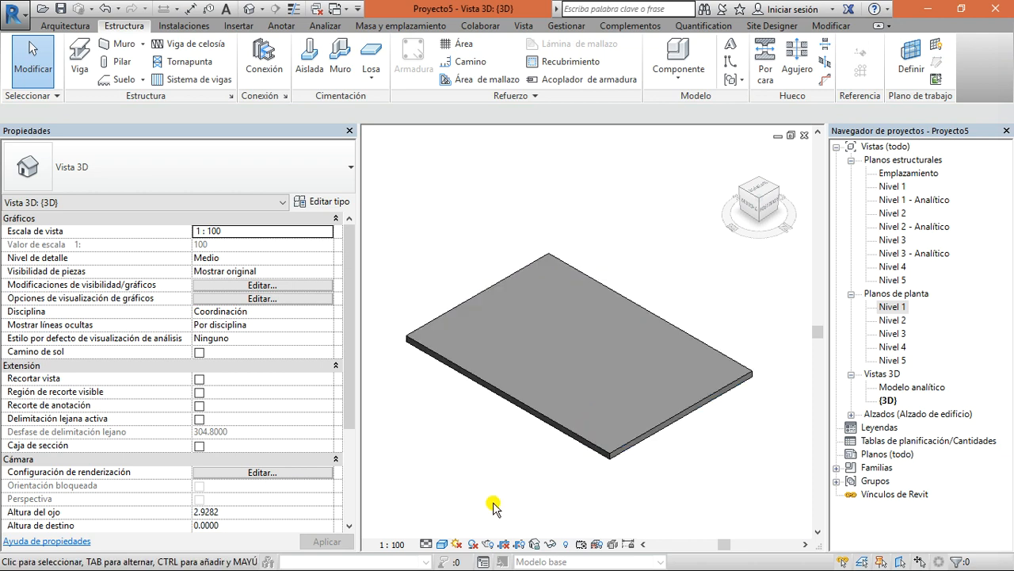
Show the analytical model in the 3D view and switch the visual style to Estructura alámbrica to inspect the slab outline
click(596, 545)
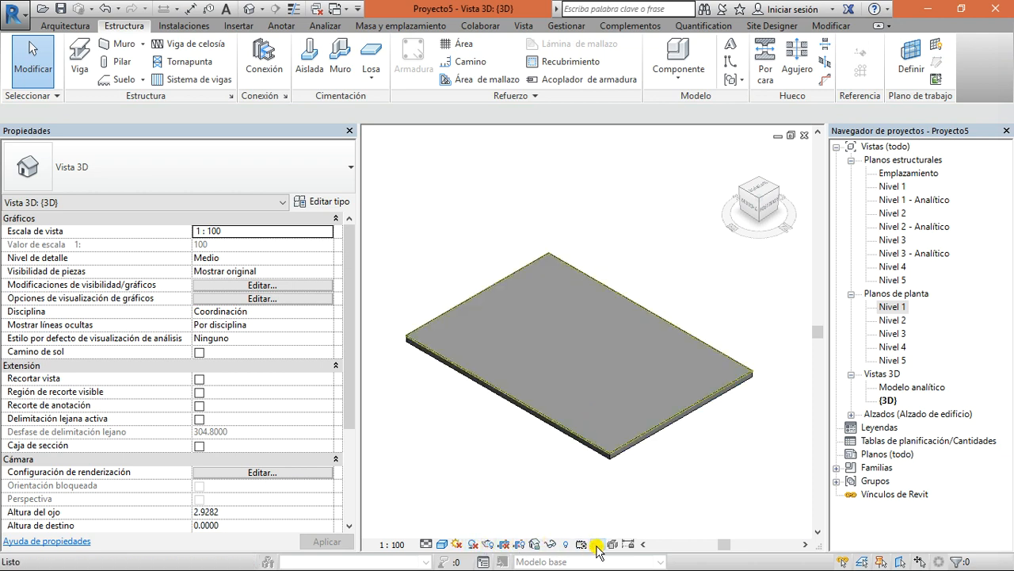
click(456, 545)
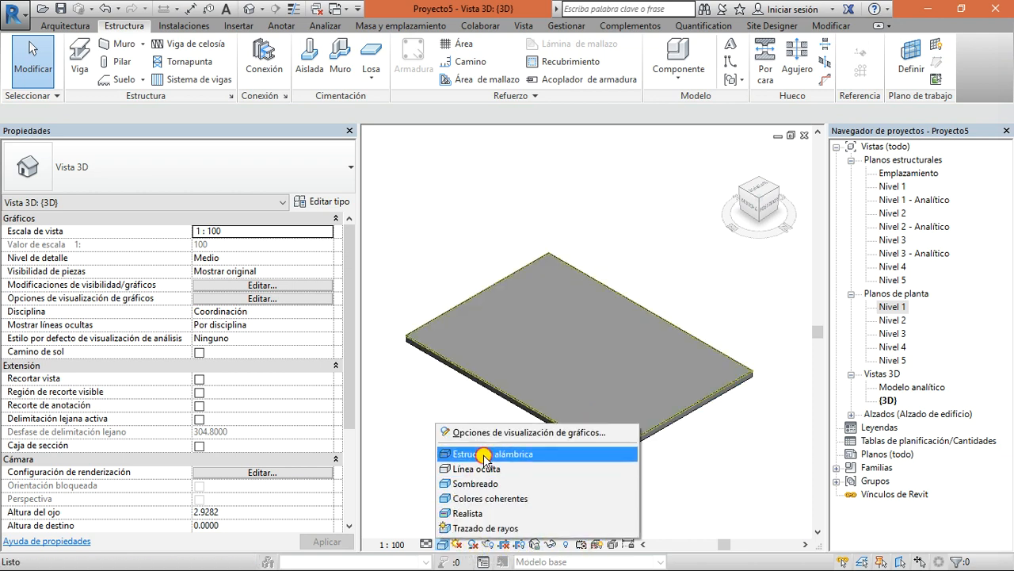
click(647, 156)
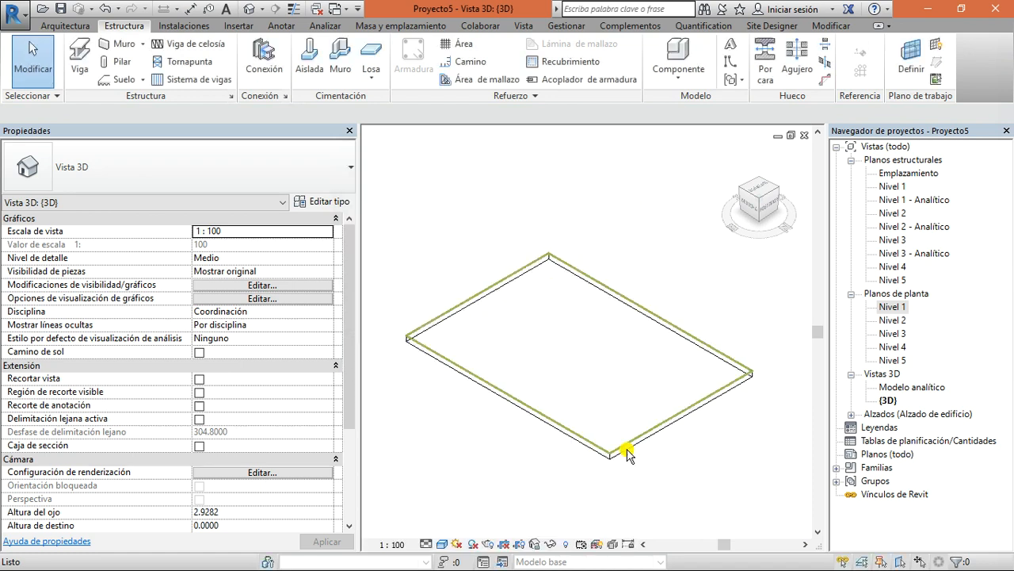
click(597, 545)
click(599, 545)
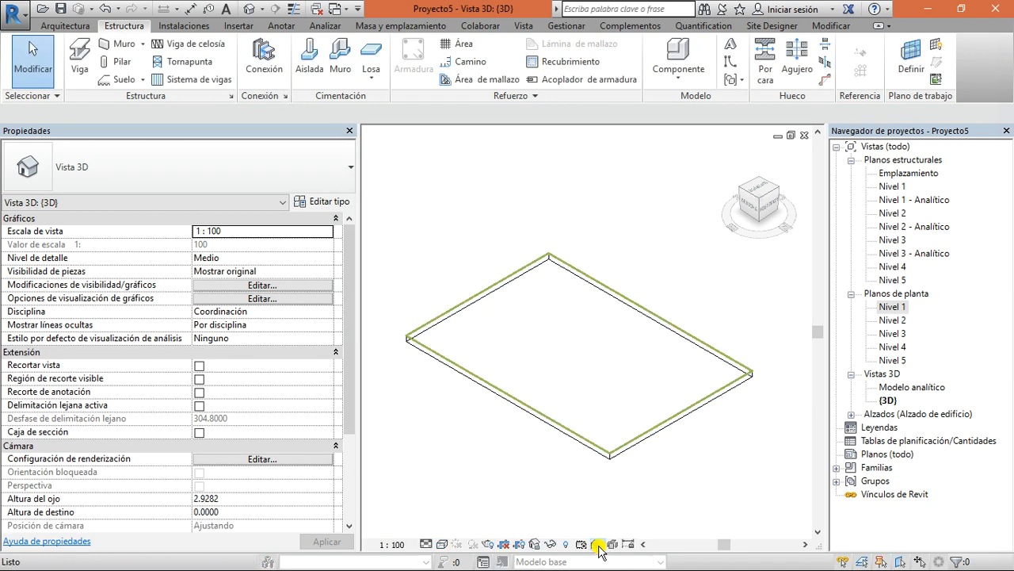
scroll(641, 485, up, 2)
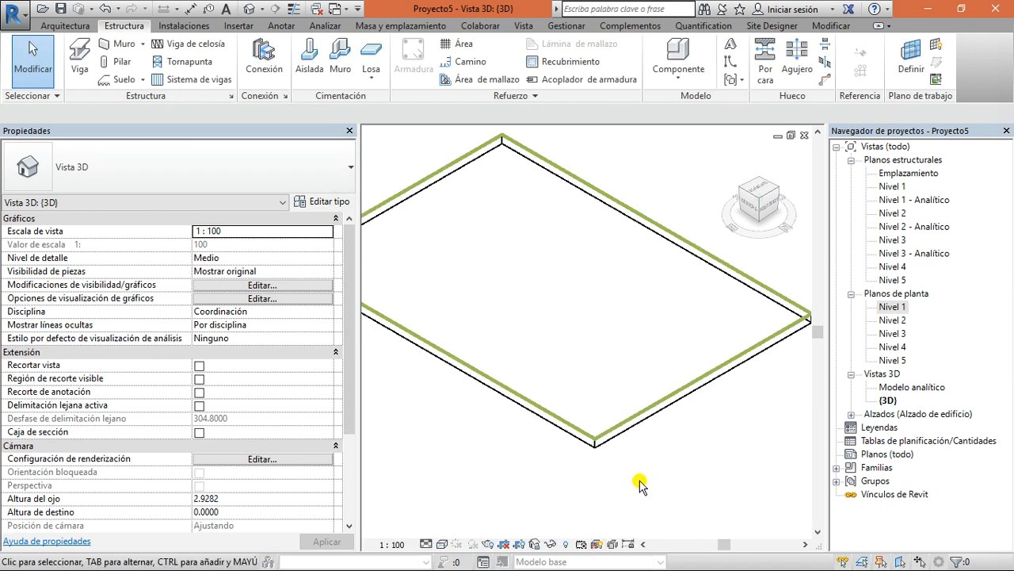
Return the 3D view to the Sombreado visual style with the whole slab in view
click(443, 544)
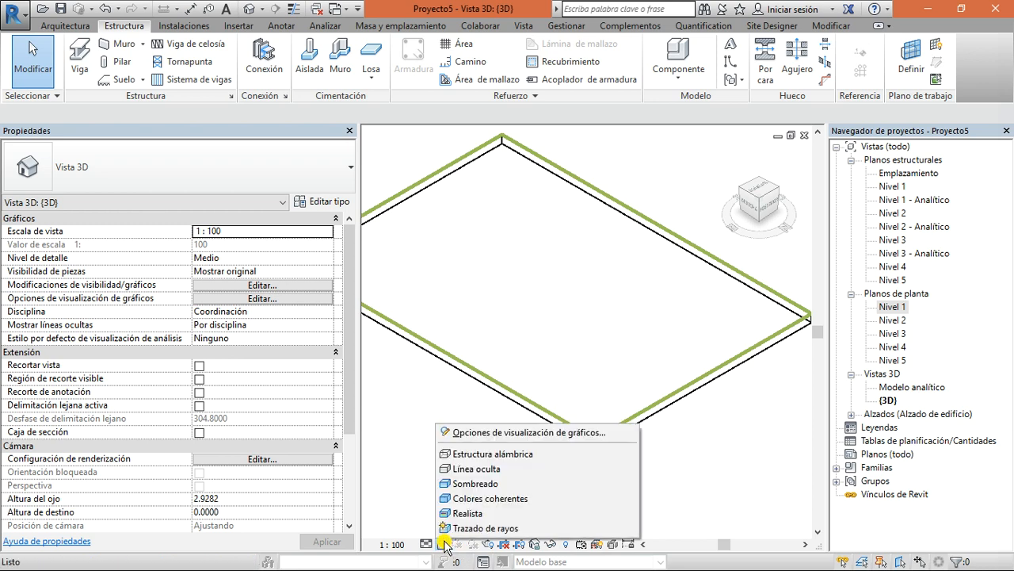
click(476, 482)
scroll(523, 467, down, 2)
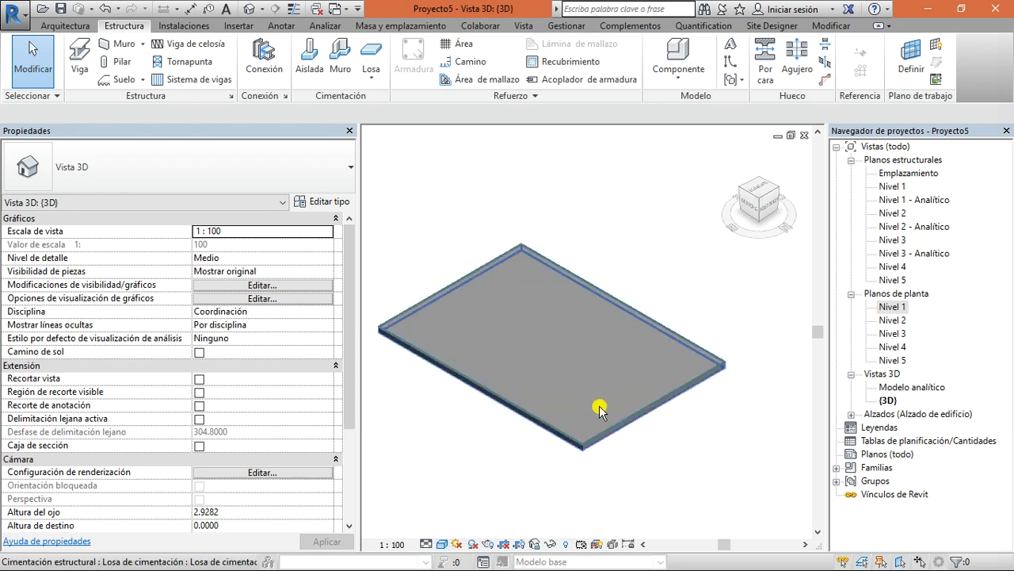
Add the Borde de losa slab edge along three sides of the foundation slab, leaving the front-left side without one
click(384, 81)
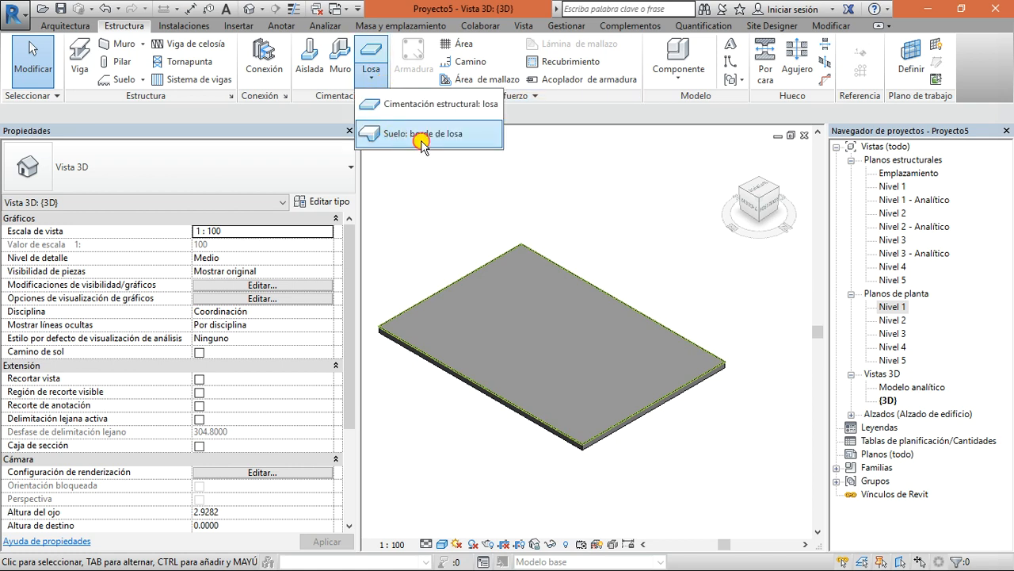
click(381, 135)
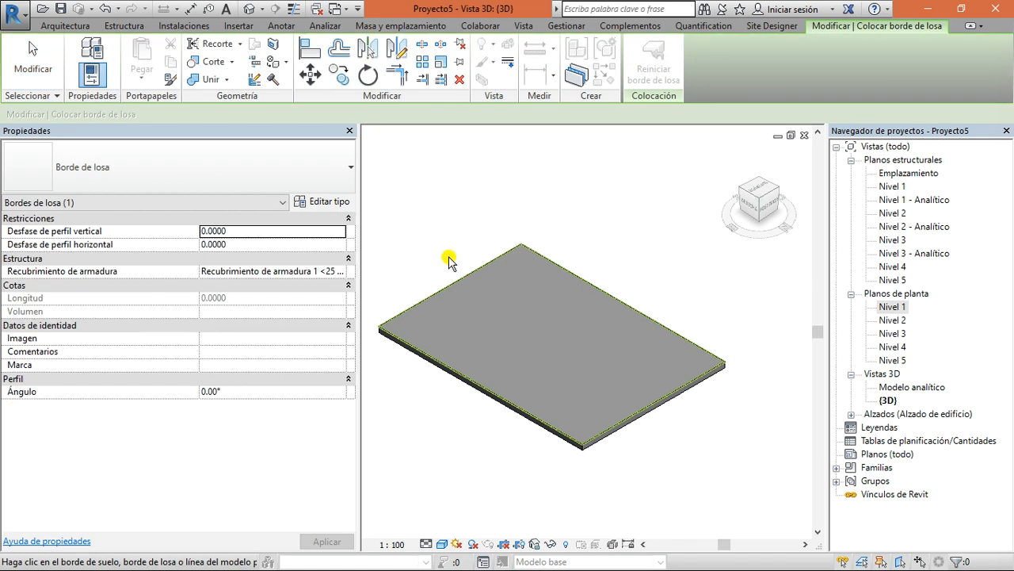
click(234, 169)
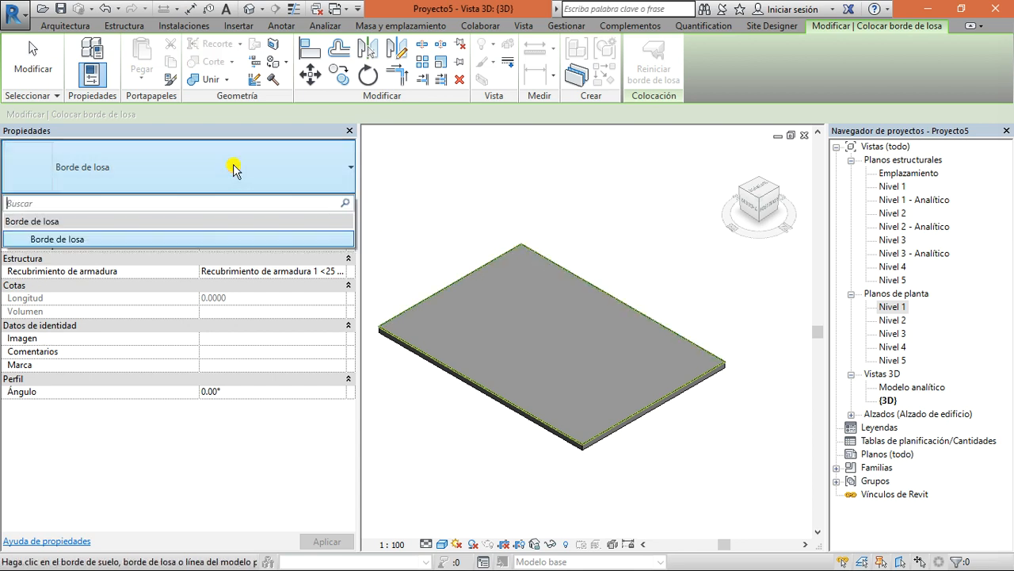
click(234, 167)
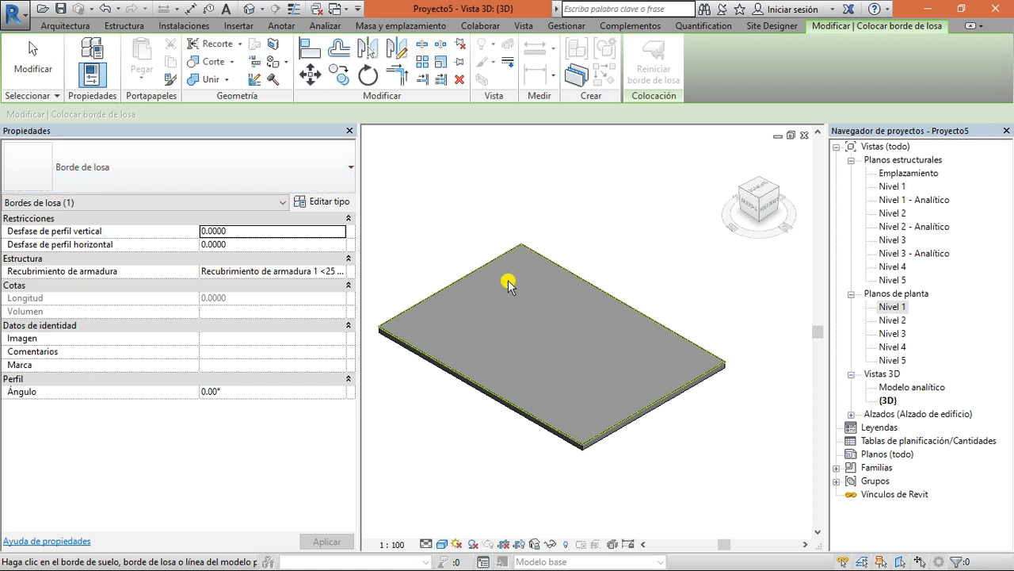
click(432, 295)
click(613, 299)
click(659, 406)
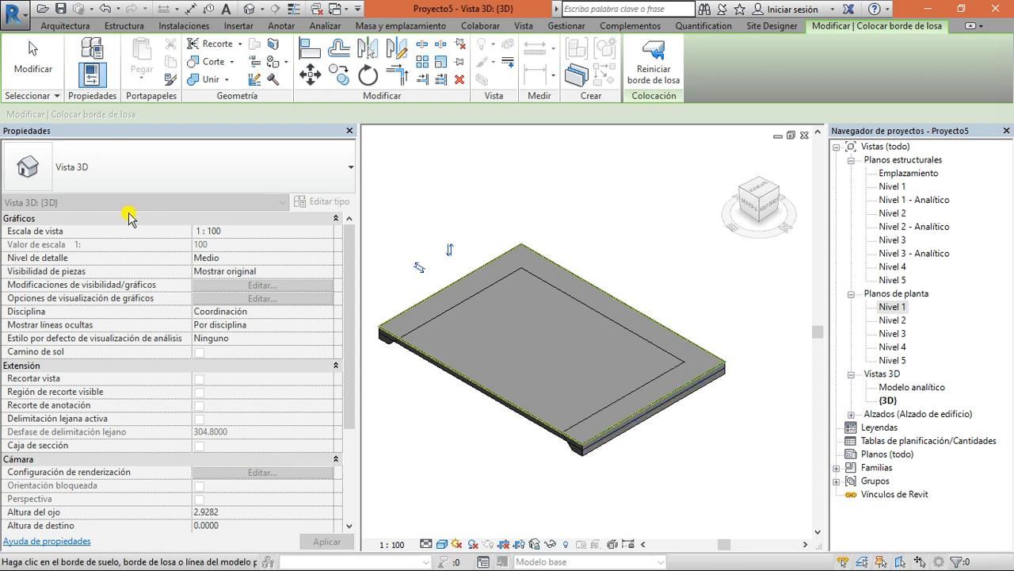
Check the profile choices in the type properties of the foundation slab's Borde de losa, closing them without changing the profile
key(Escape)
key(Escape)
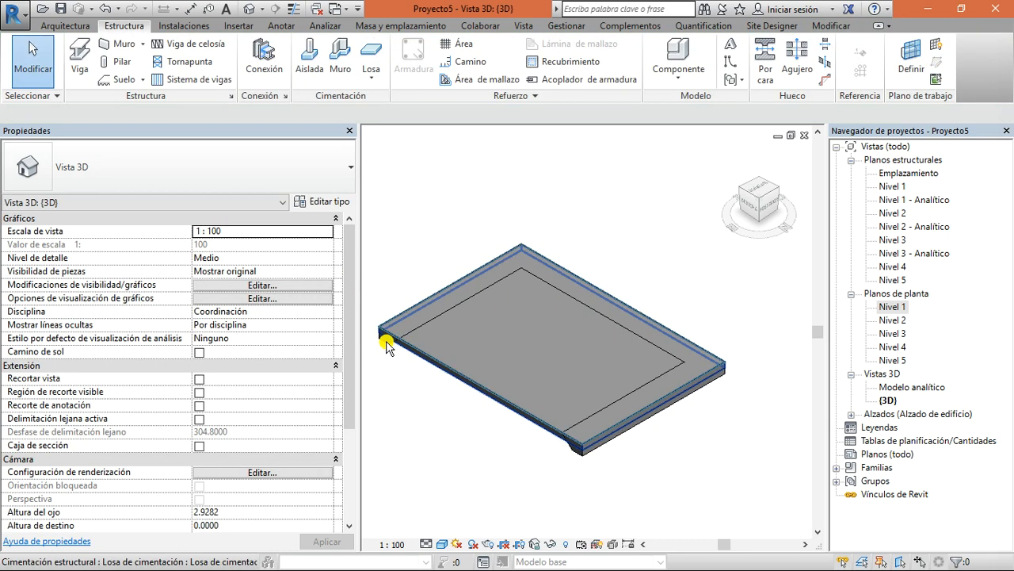
key(Tab)
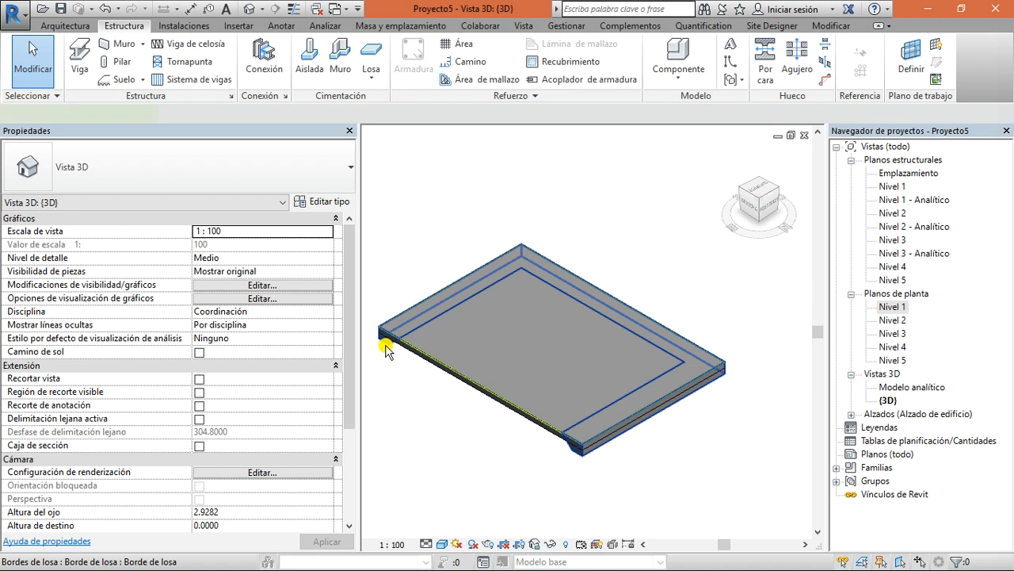
click(386, 351)
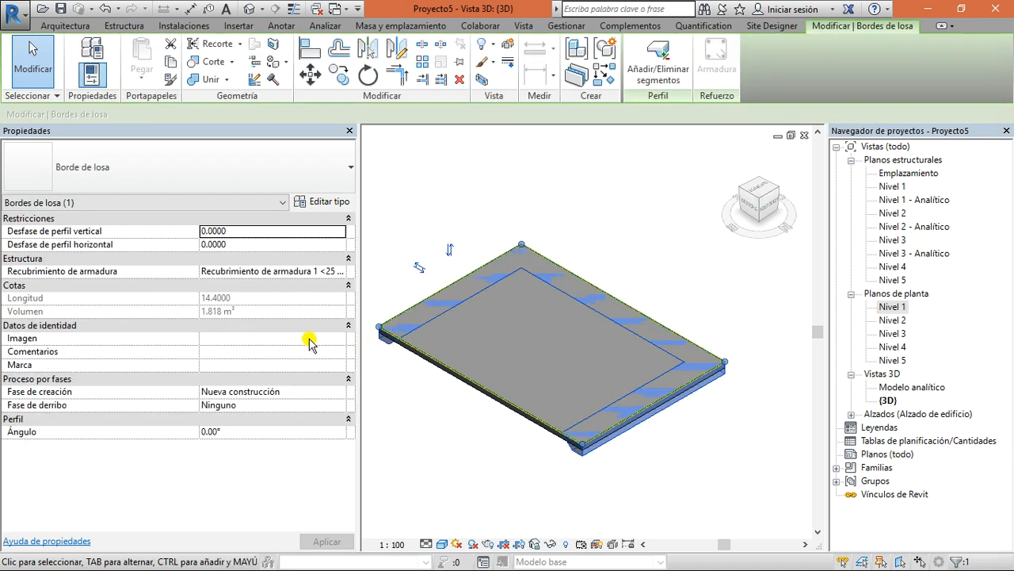
click(329, 218)
click(323, 203)
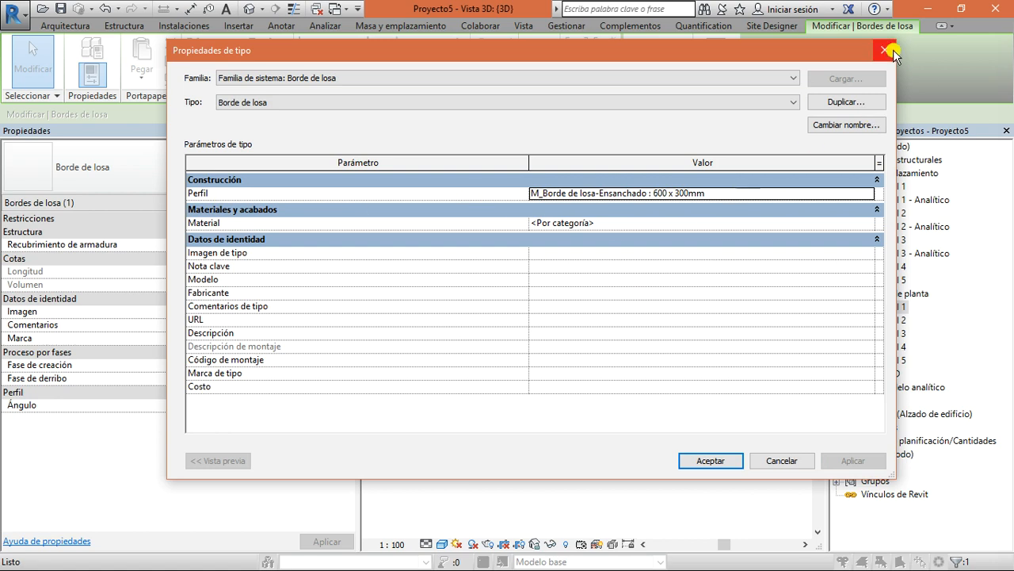
click(868, 195)
scroll(810, 221, down, 1)
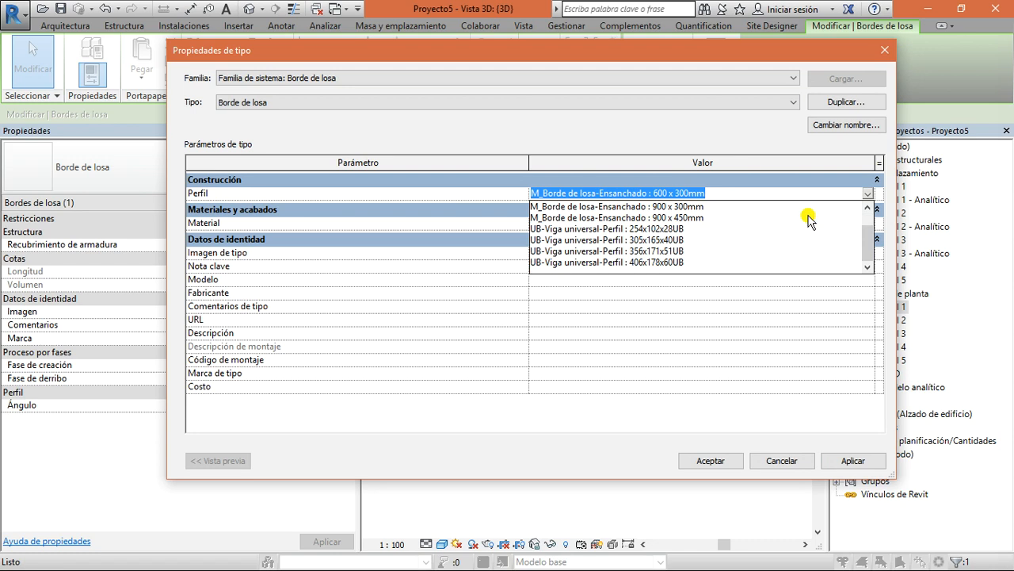
click(707, 341)
click(884, 52)
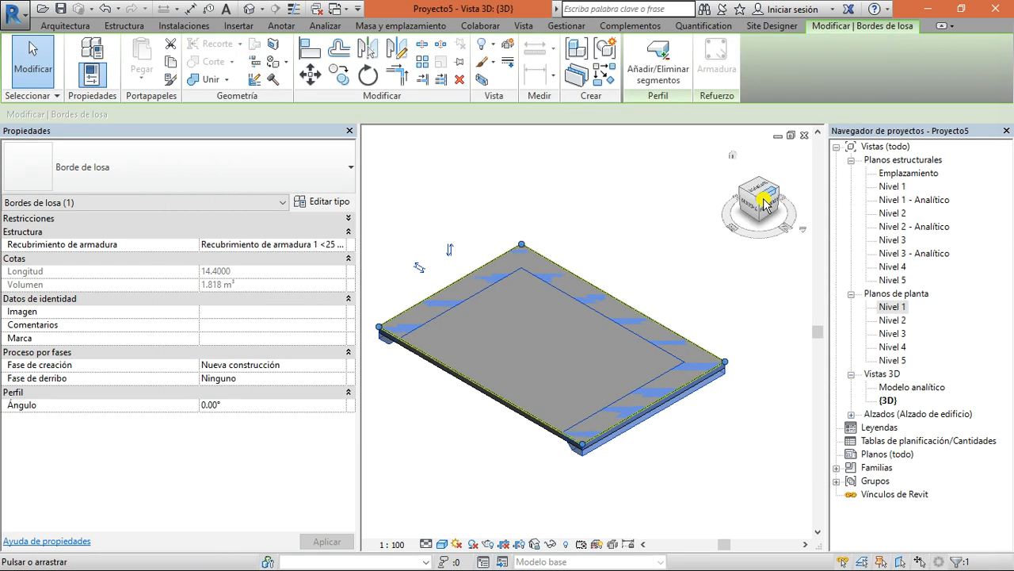
Join the slab edge geometry with the foundation slab at its corners using Unir
click(649, 277)
drag(741, 205, 797, 157)
mouse_move(798, 157)
shift+middle_down()
mouse_move(398, 539)
mouse_move(385, 151)
mouse_move(550, 293)
shift+middle_up()
scroll(418, 330, up, 2)
scroll(418, 330, up, 2)
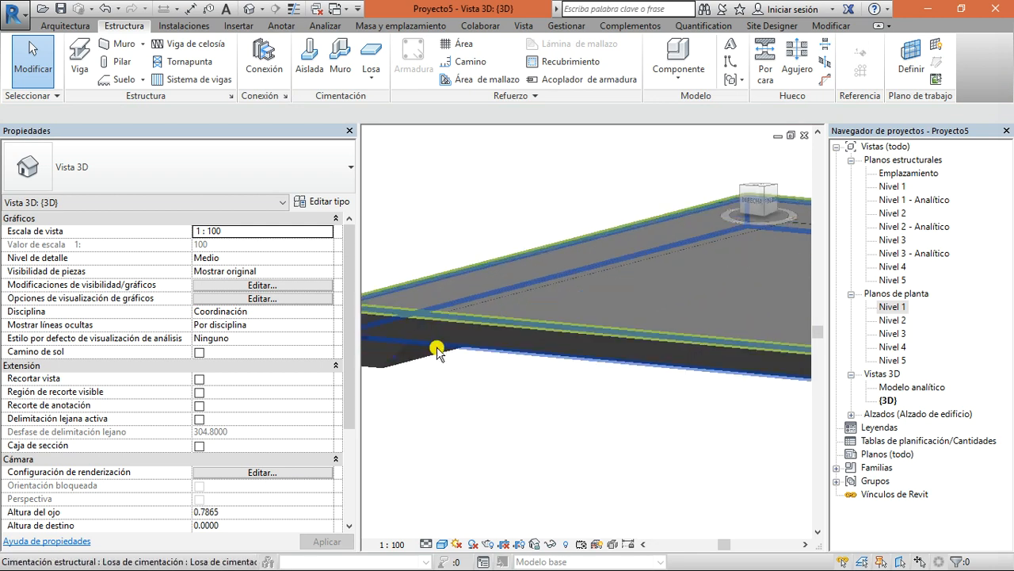
drag(767, 209, 748, 193)
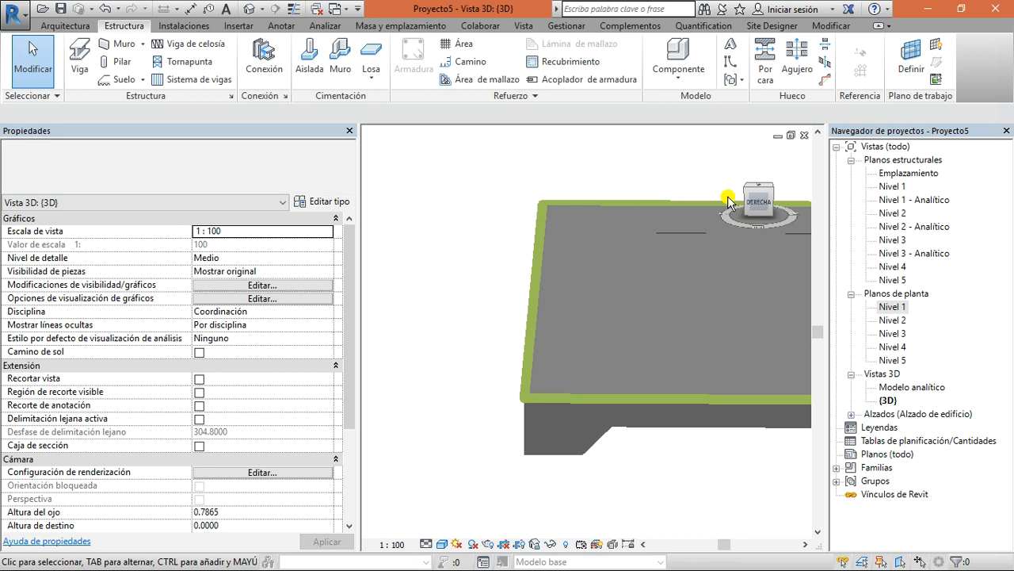
click(411, 348)
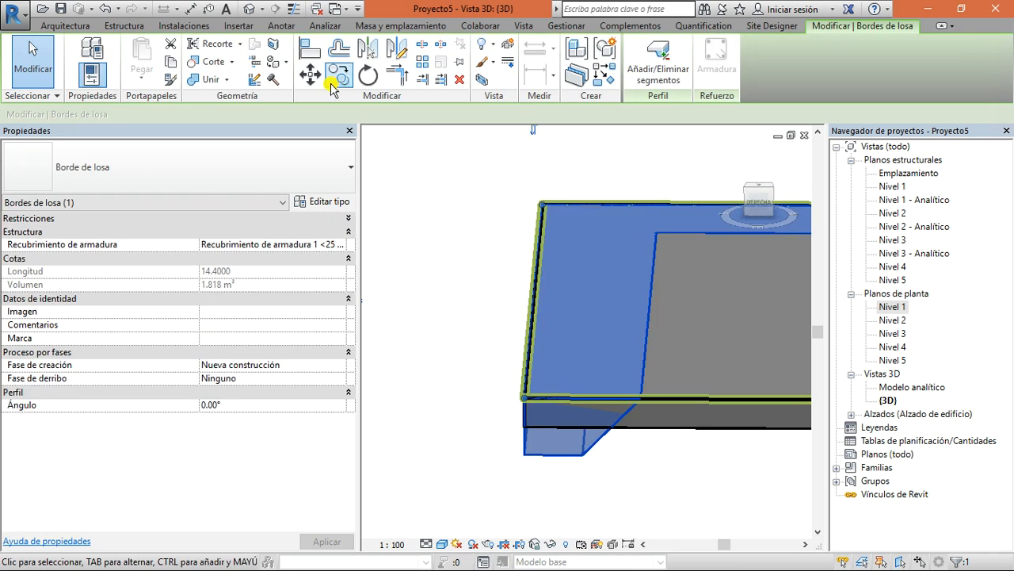
click(215, 80)
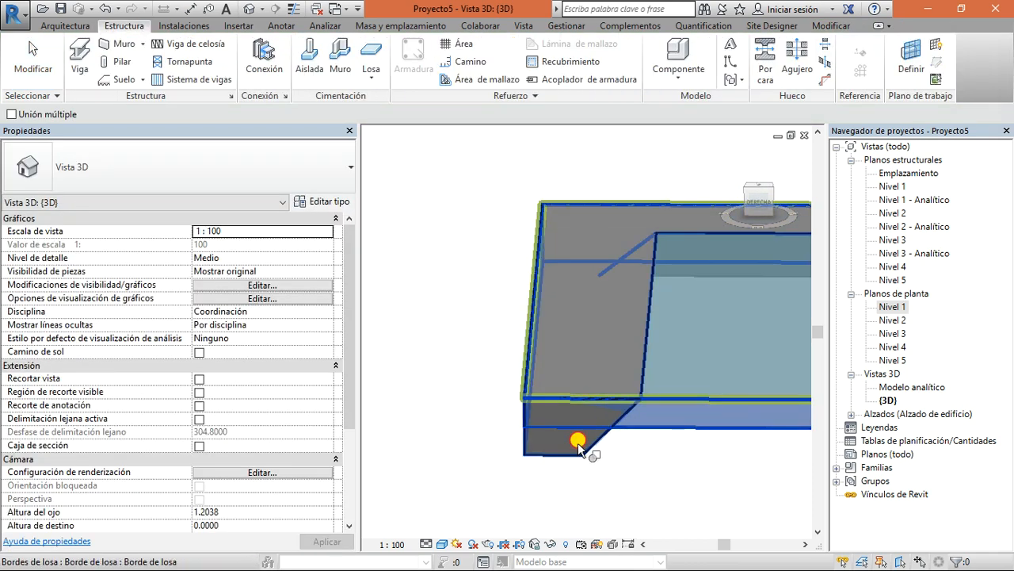
middle_drag(665, 485, 443, 423)
scroll(468, 413, down, 4)
middle_drag(698, 417, 550, 385)
click(682, 375)
click(681, 373)
click(623, 348)
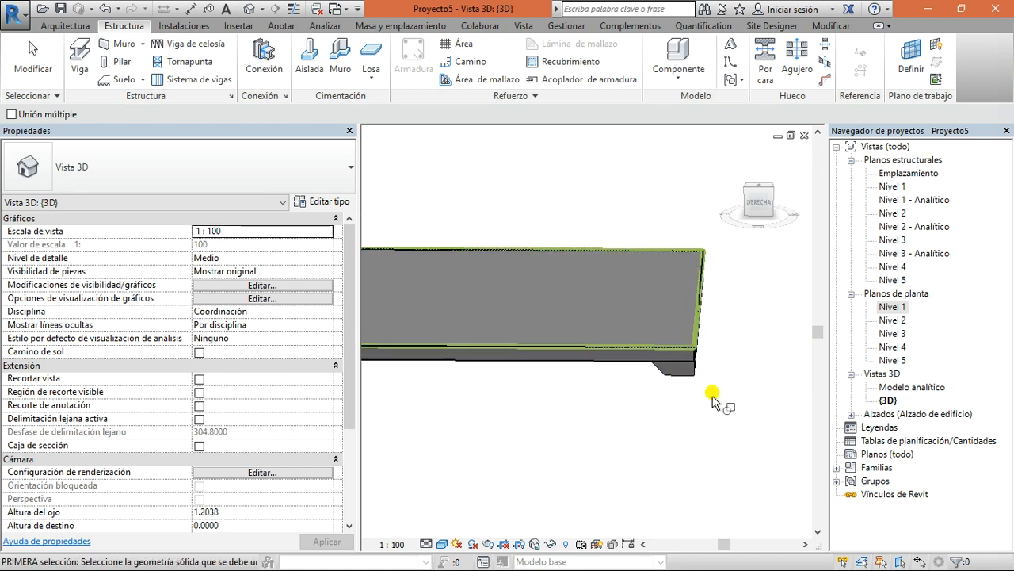
shift+middle_drag(714, 398, 719, 385)
key(Escape)
Turn on thin line display while viewing the slab and its edge from the side
drag(758, 201, 727, 164)
middle_drag(629, 401, 748, 428)
click(292, 9)
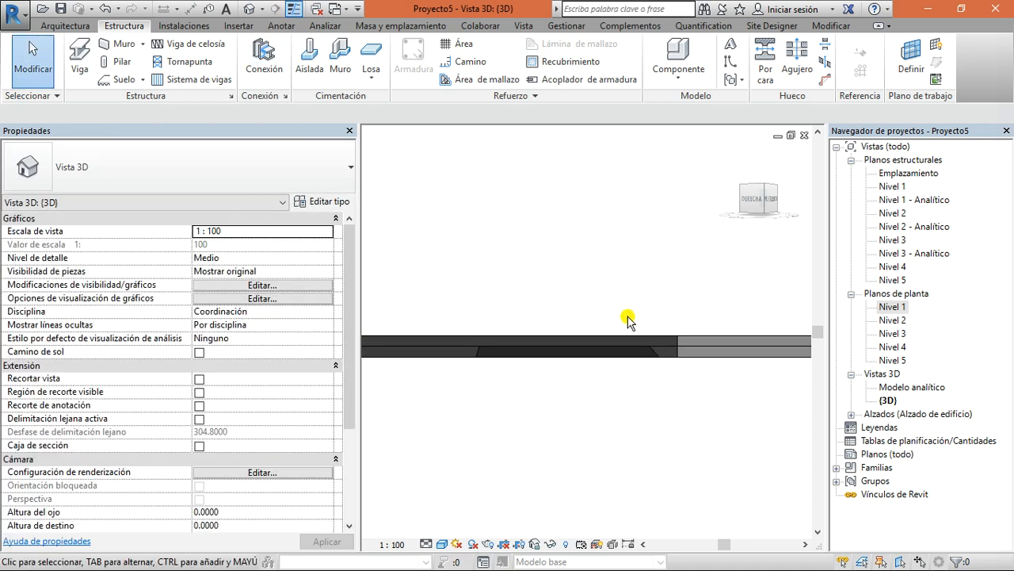
Delete the foundation slab together with its slab edges
mouse_move(731, 222)
mouse_down()
mouse_move(765, 243)
mouse_move(730, 233)
mouse_up()
scroll(694, 304, down, 2)
drag(752, 315, 577, 418)
key(Delete)
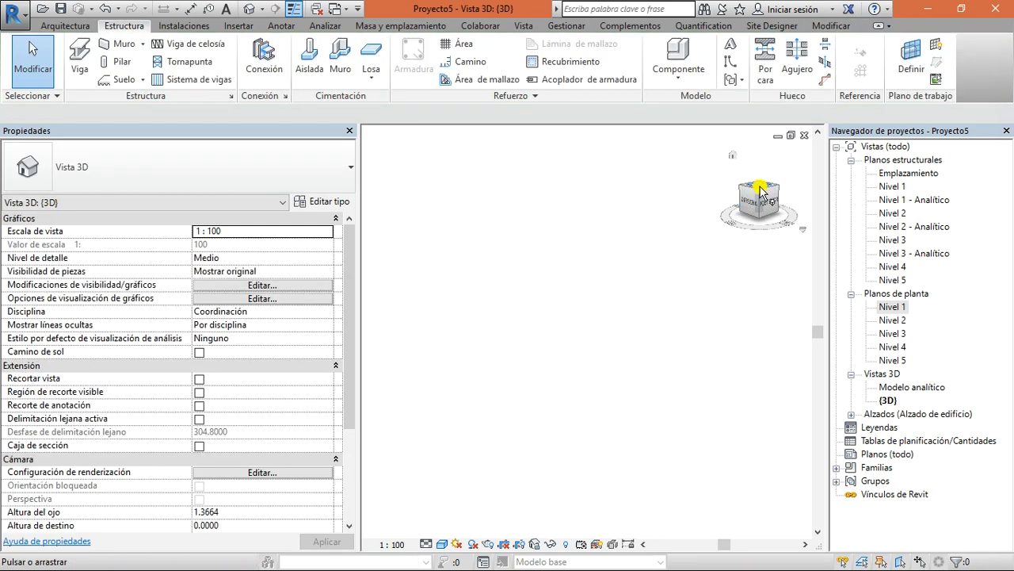
click(759, 189)
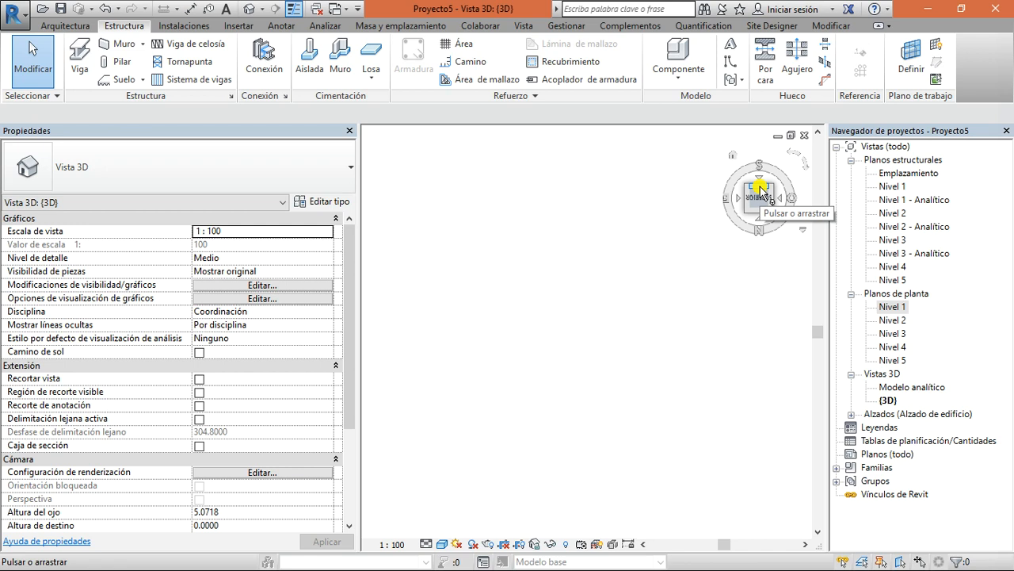
click(794, 157)
click(799, 156)
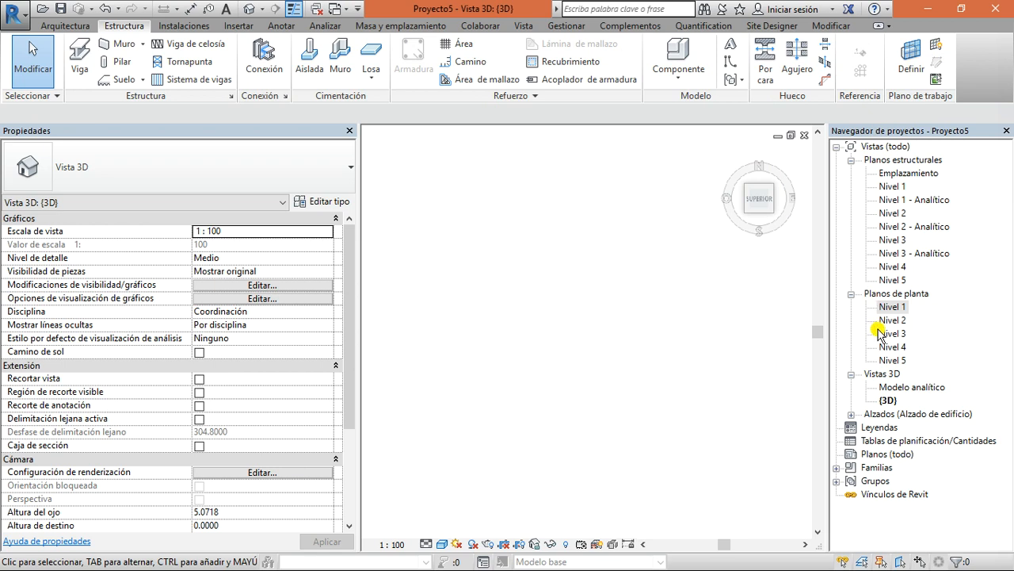
Draw a horizontal reference plane in the Nivel 1 floor plan
double_click(902, 308)
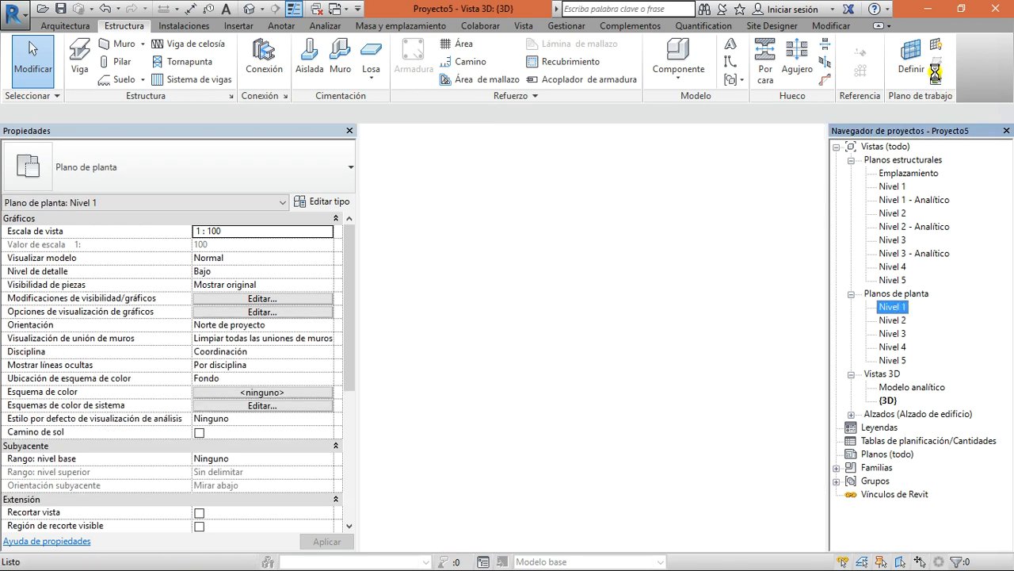
click(936, 65)
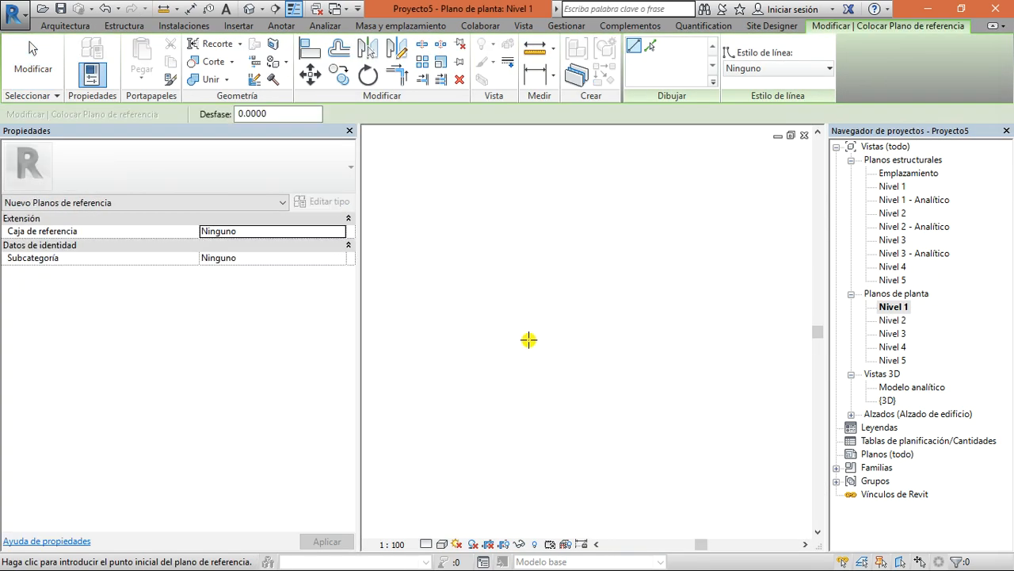
click(494, 351)
click(686, 350)
key(Escape)
key(Escape)
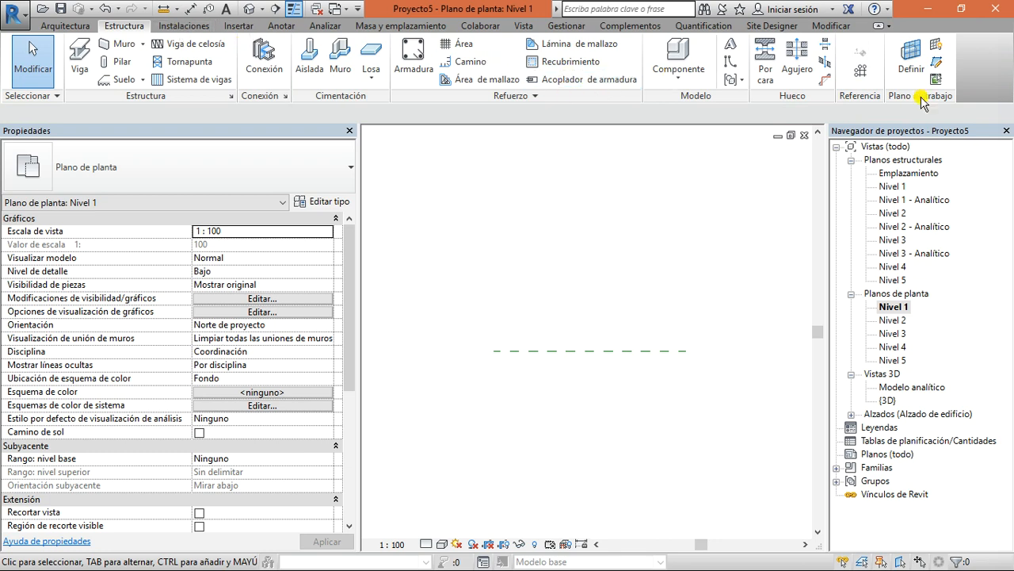
Set the work plane by picking the horizontal reference plane, and open the Alzado: Sur view
click(912, 62)
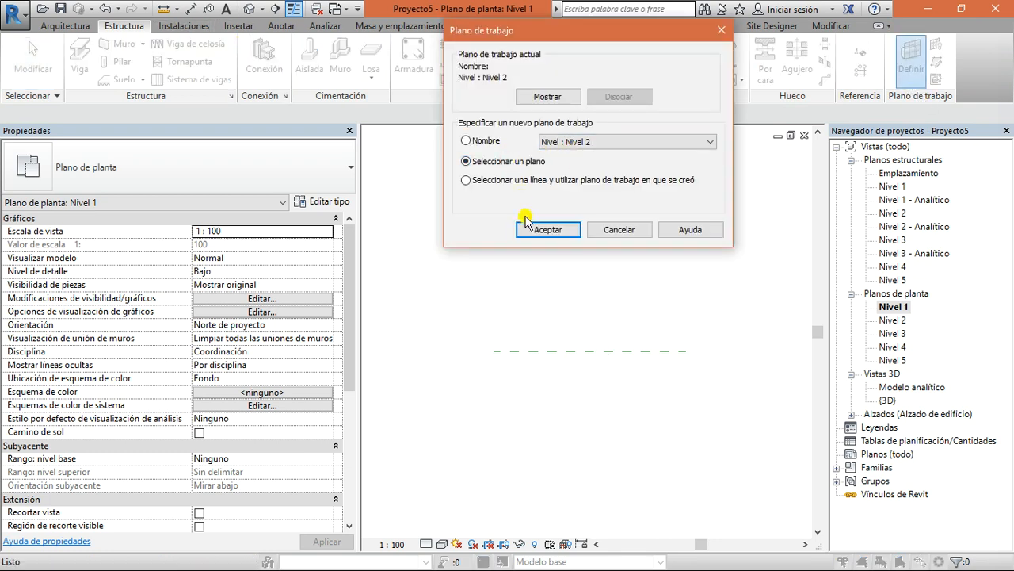
click(528, 225)
click(568, 351)
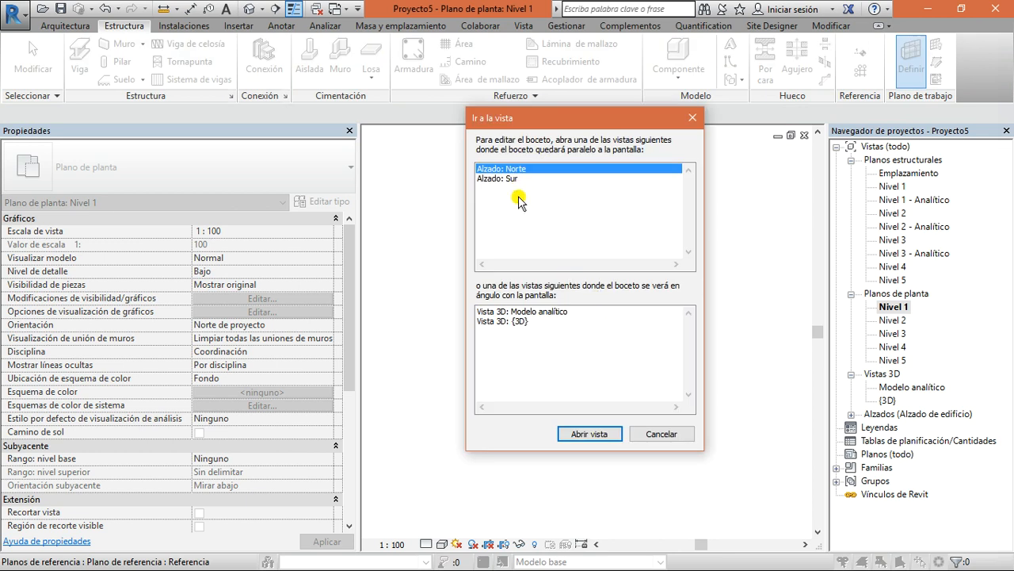
click(504, 179)
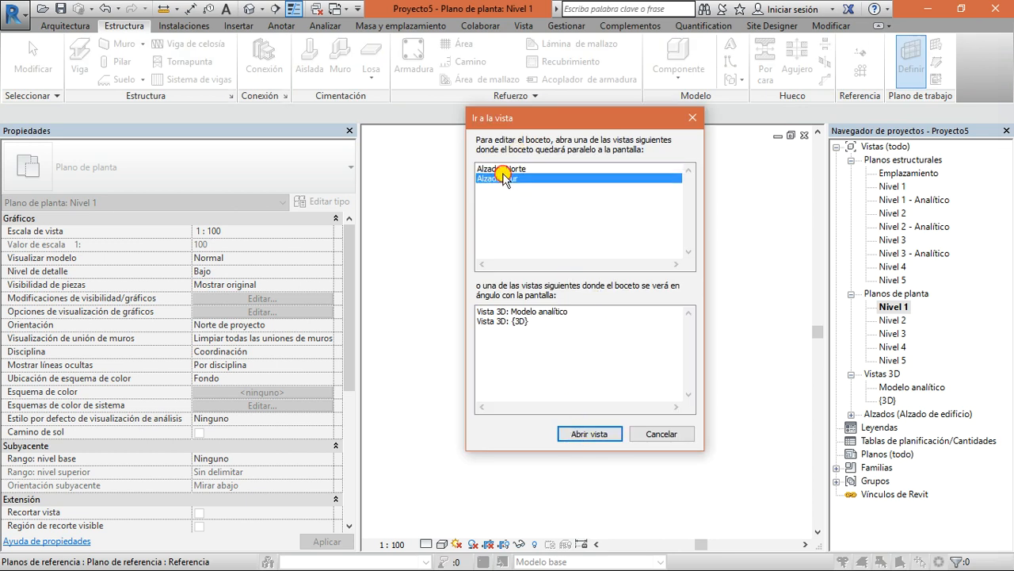
click(582, 432)
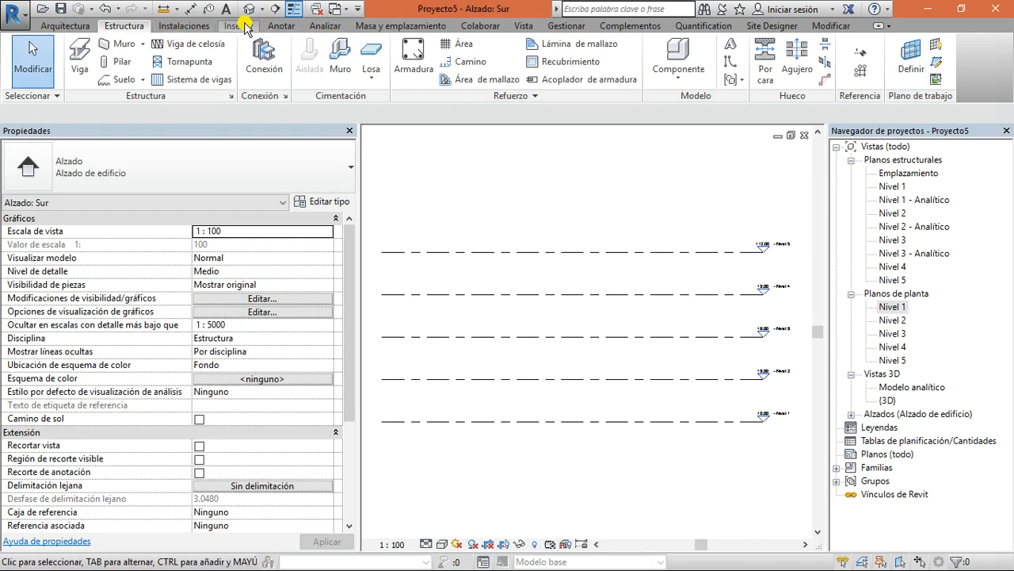
Draw a slanted model line about 12.27 m long from Nivel 1 up to Nivel 5, leaning about 12° to the right
click(80, 26)
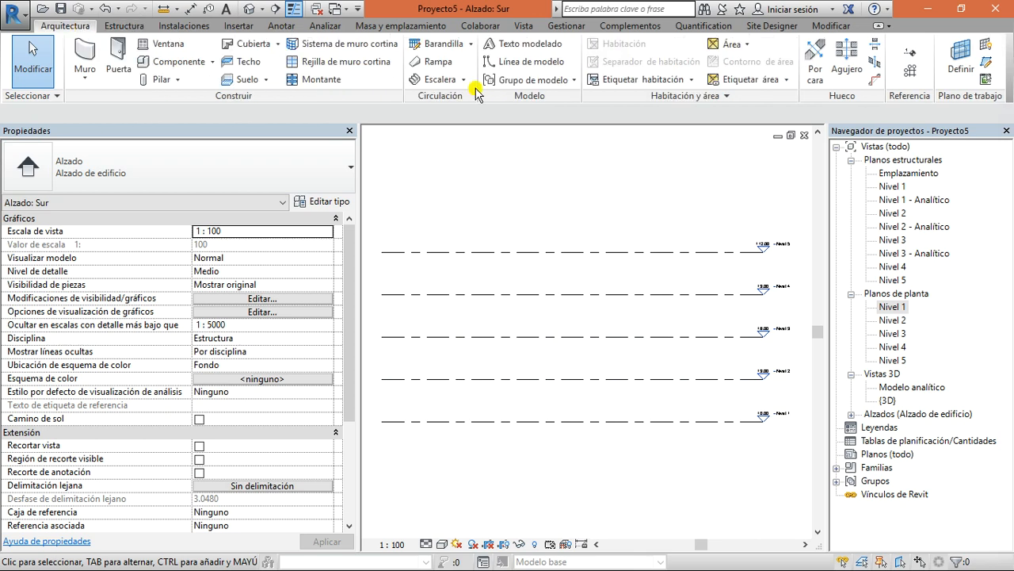
click(531, 62)
scroll(571, 431, up, 2)
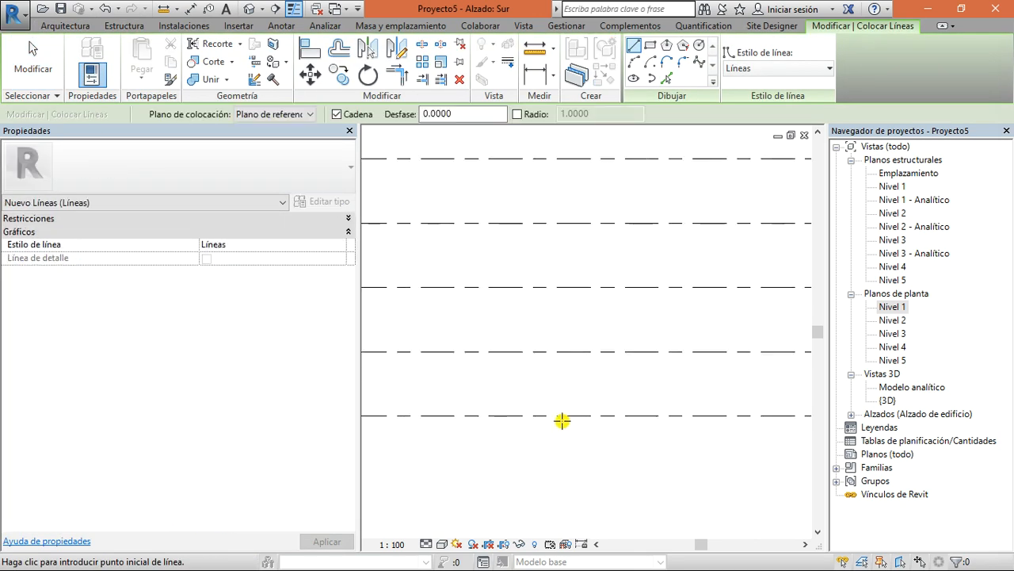
click(505, 415)
middle_drag(532, 246, 519, 302)
click(545, 215)
key(Escape)
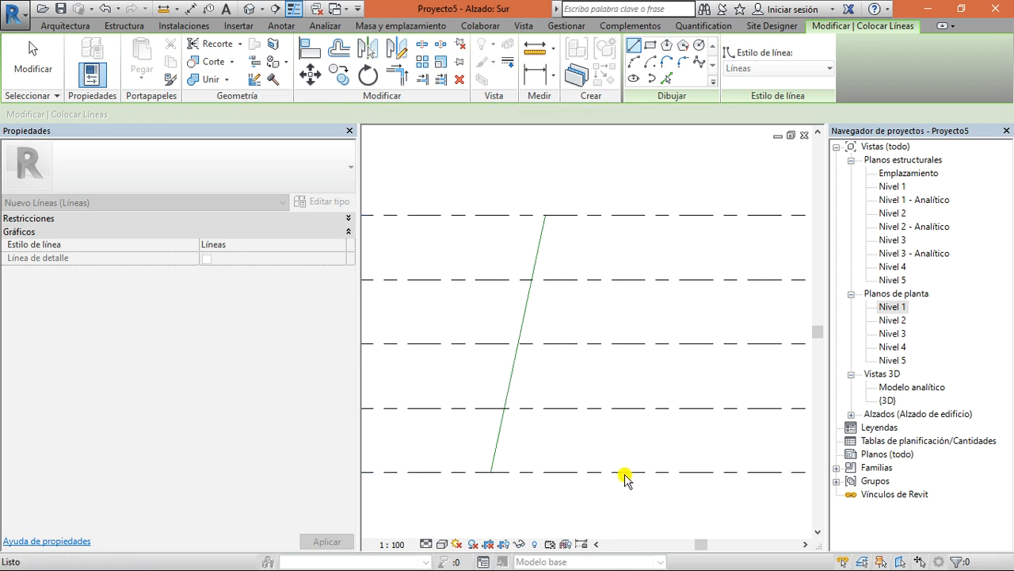
key(Escape)
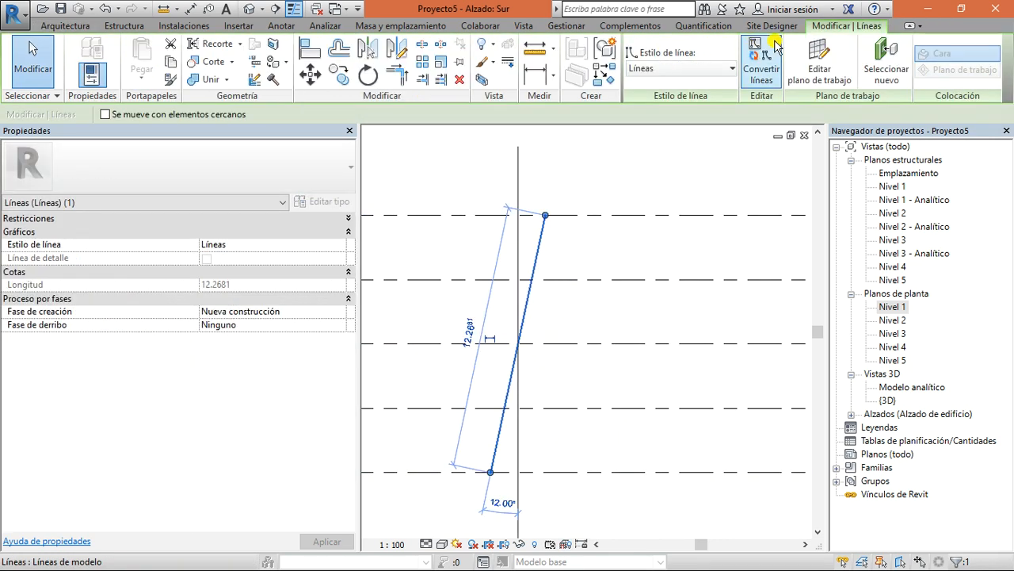
Mirror a copy of the slanted model line about a vertical axis drawn just right of its upper end
click(399, 50)
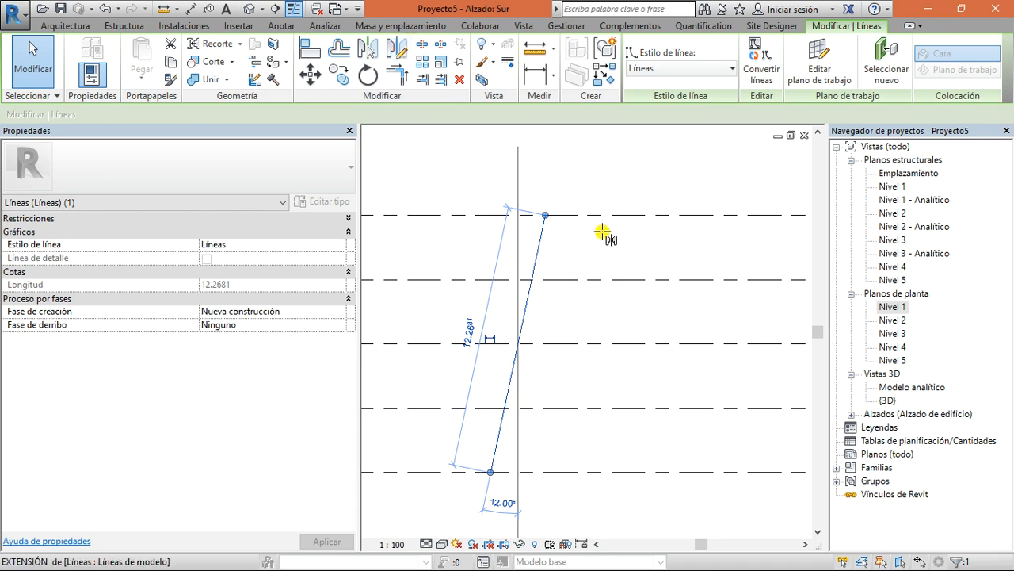
click(573, 215)
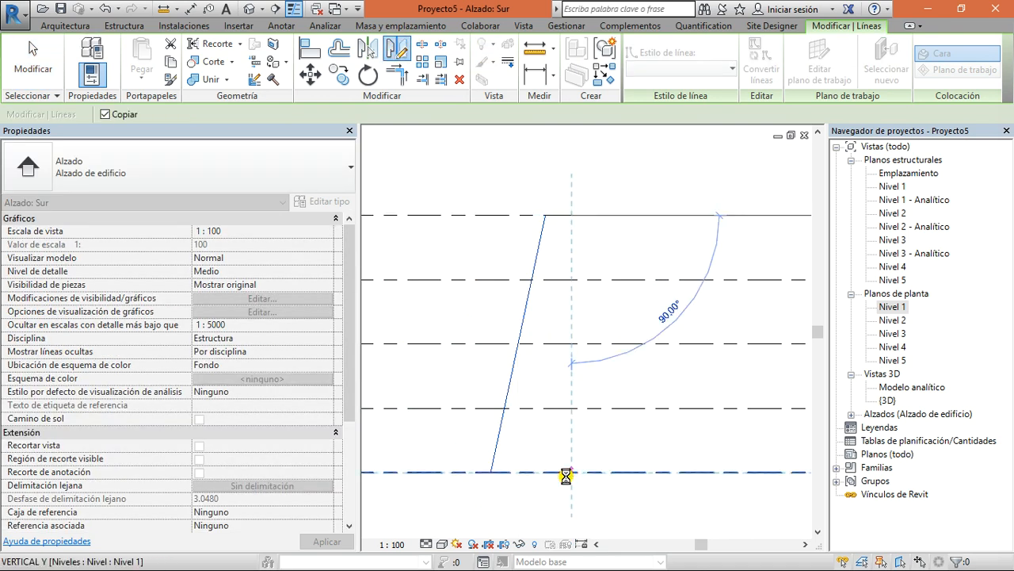
click(566, 473)
key(Escape)
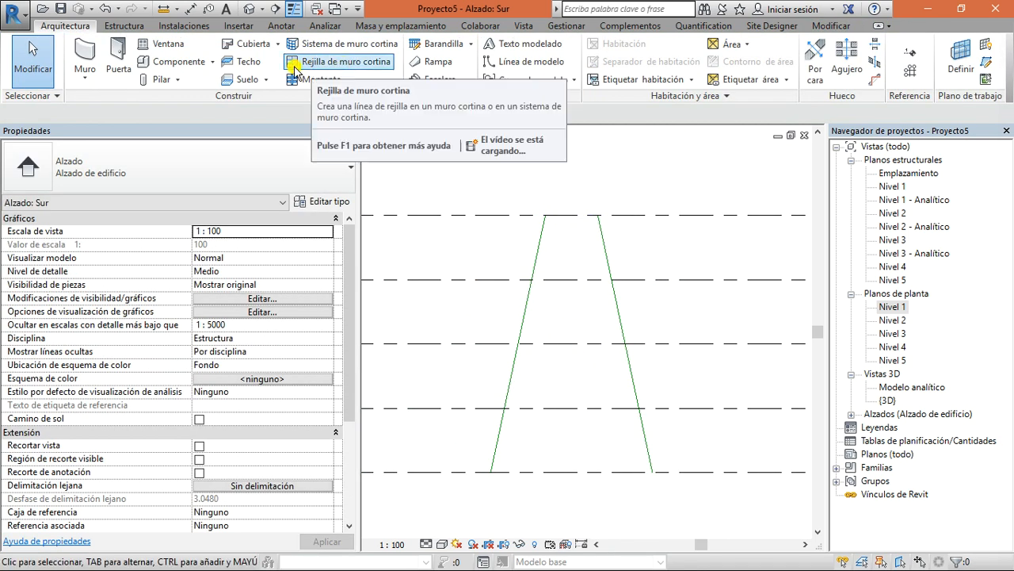
Draw horizontal model lines between the two slanted lines at Nivel 5, Nivel 4, Nivel 3 and Nivel 2
click(531, 61)
click(543, 215)
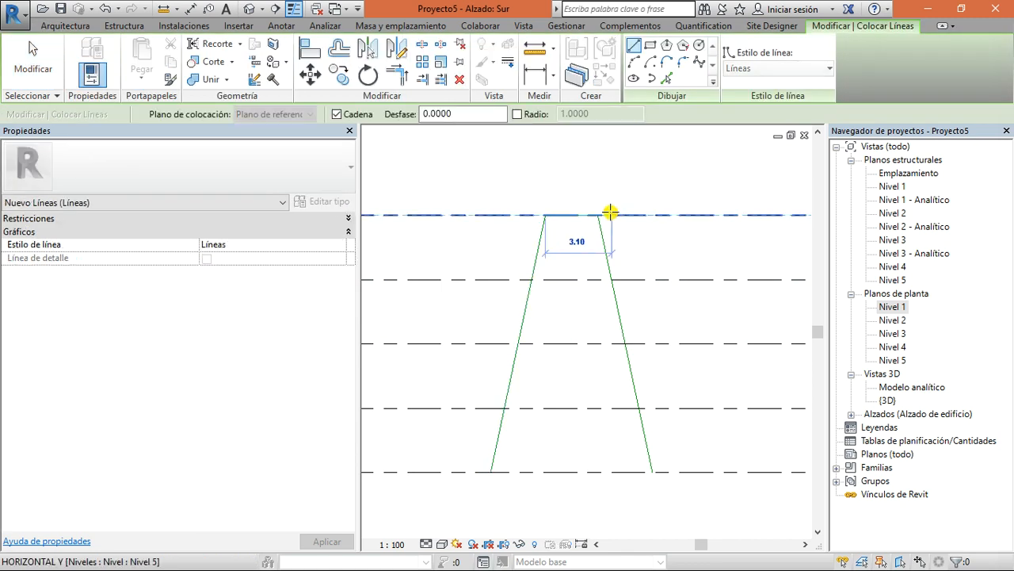
click(599, 214)
key(Escape)
click(532, 279)
key(Escape)
click(518, 343)
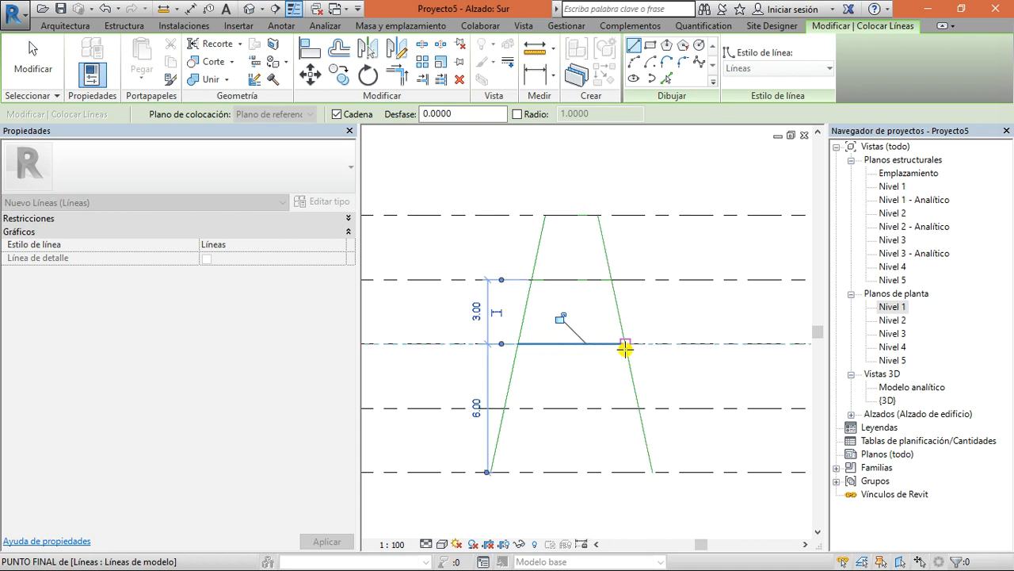
key(Escape)
click(505, 409)
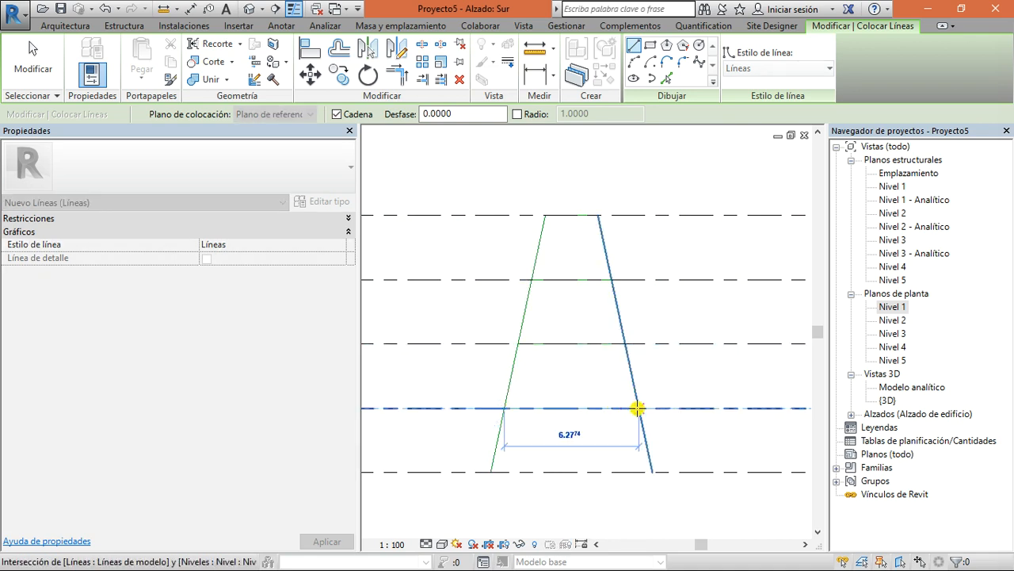
key(Escape)
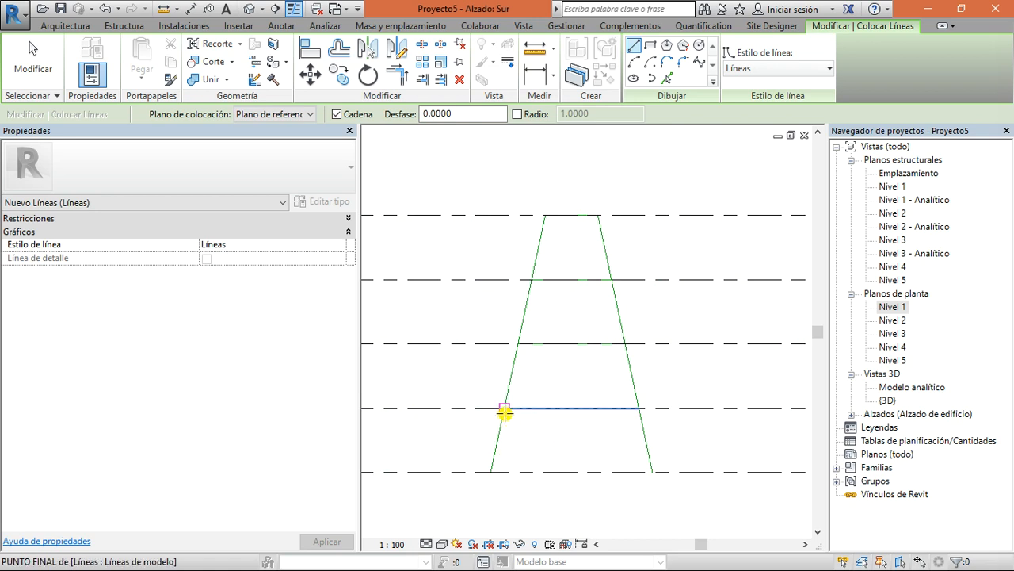
Draw diagonal model lines from the left leg up to the right leg in the three bays between Nivel 2 and Nivel 5
click(505, 409)
click(626, 343)
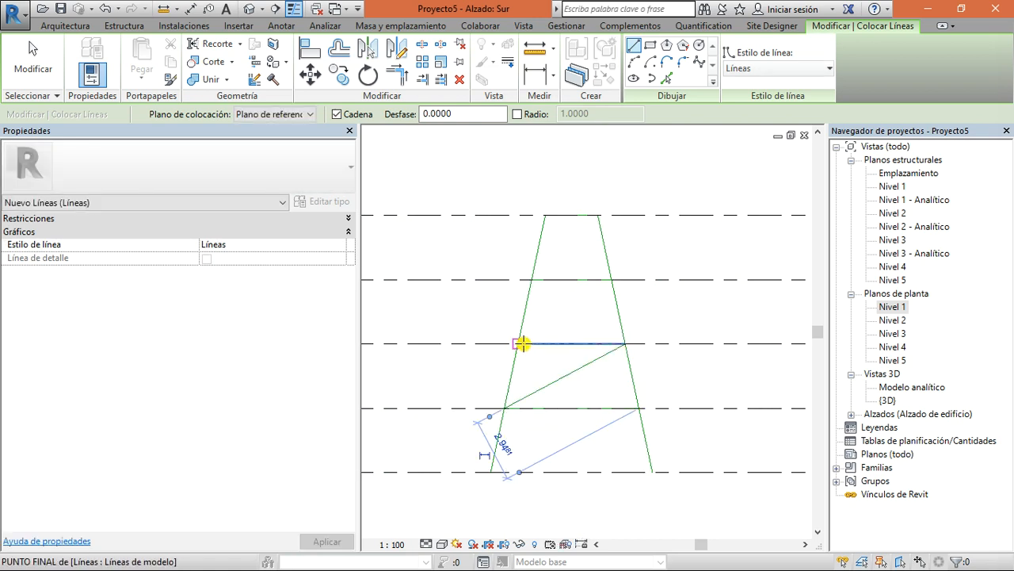
click(520, 343)
click(611, 280)
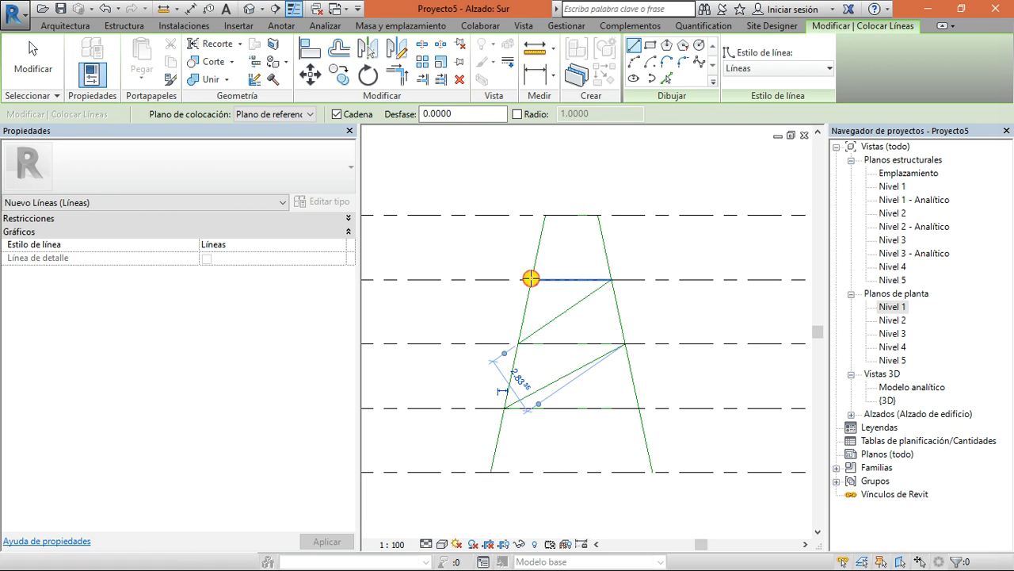
click(530, 279)
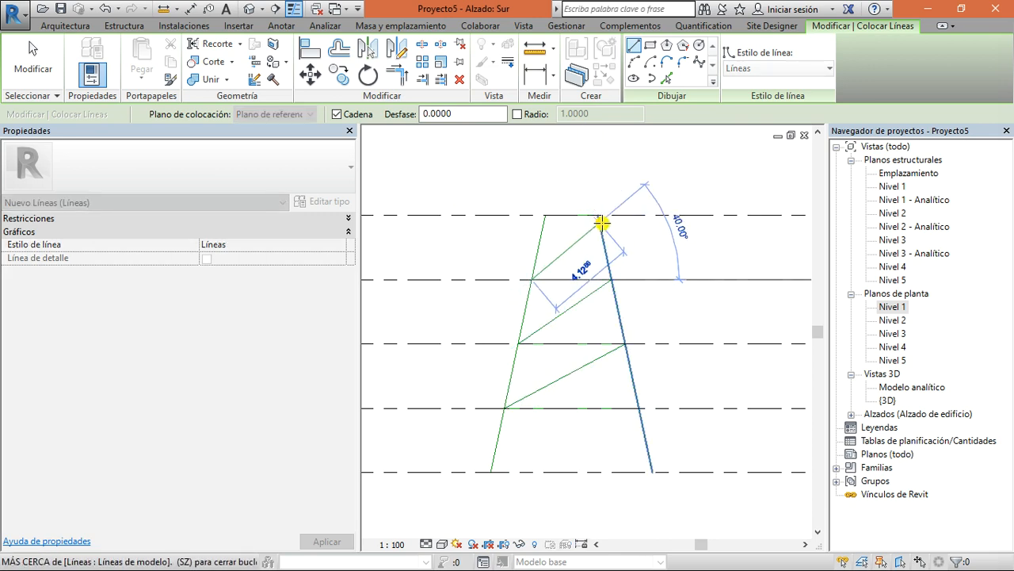
scroll(598, 216, up, 2)
scroll(595, 210, up, 3)
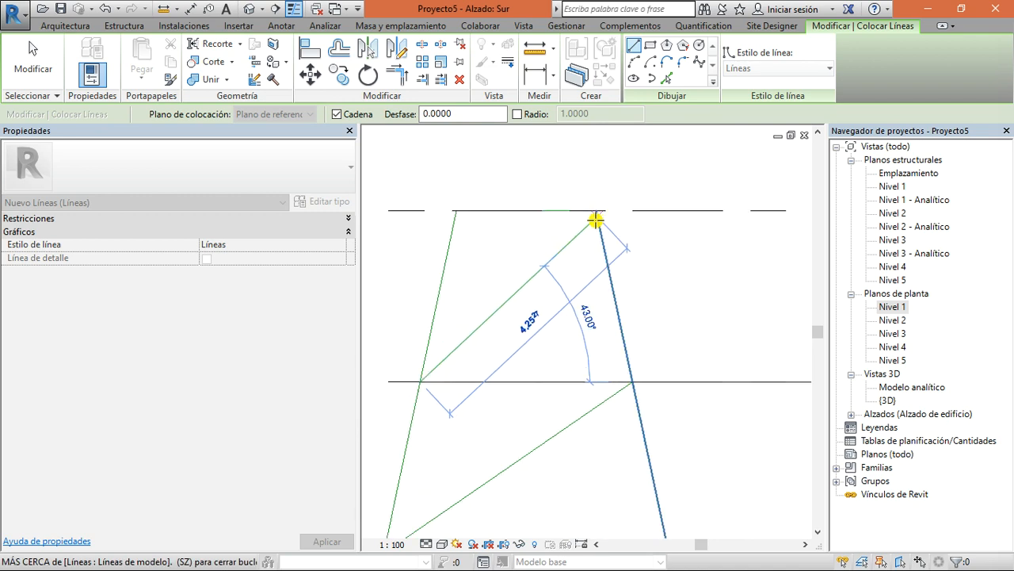
click(599, 199)
key(Escape)
scroll(630, 233, down, 4)
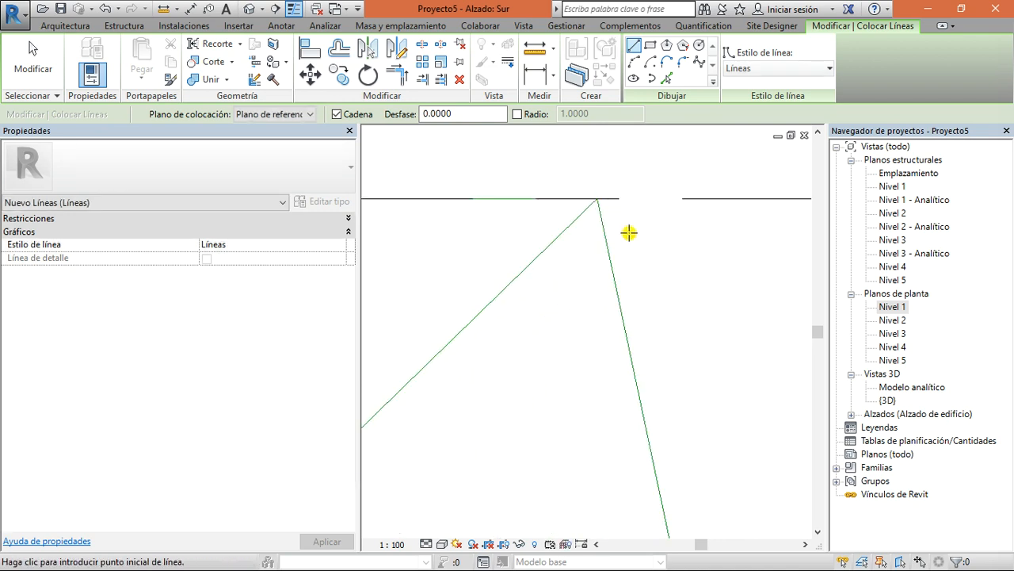
Open the 3D view and orient it to look straight down on the line frame
click(254, 10)
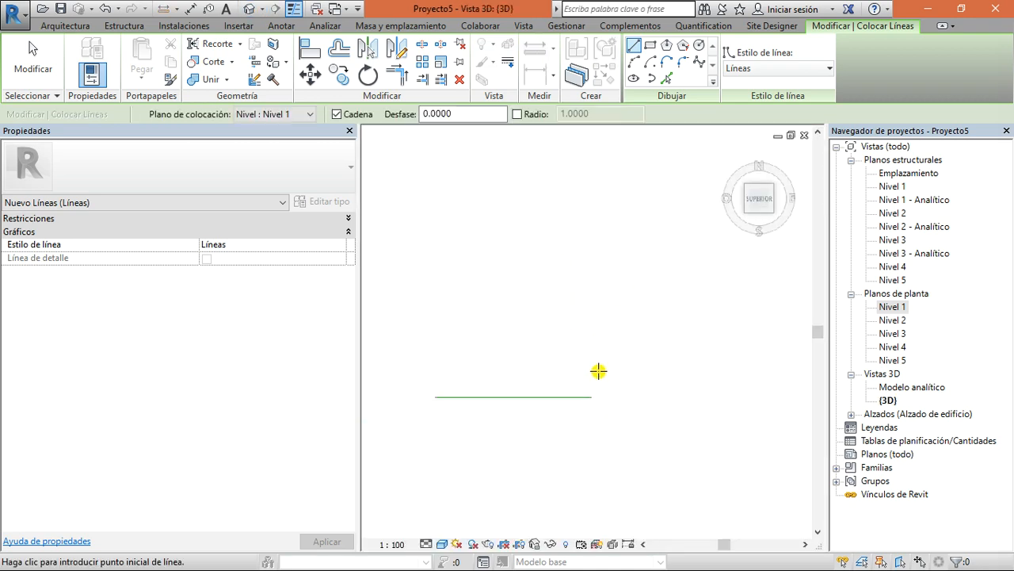
mouse_move(750, 233)
mouse_down()
mouse_move(749, 198)
mouse_move(729, 170)
mouse_move(744, 155)
mouse_move(872, 188)
mouse_move(747, 199)
mouse_move(758, 185)
mouse_up()
click(758, 183)
click(759, 187)
Rotate a copy of all the frame's model lines 90° about the frame's end in plan
drag(658, 199, 481, 492)
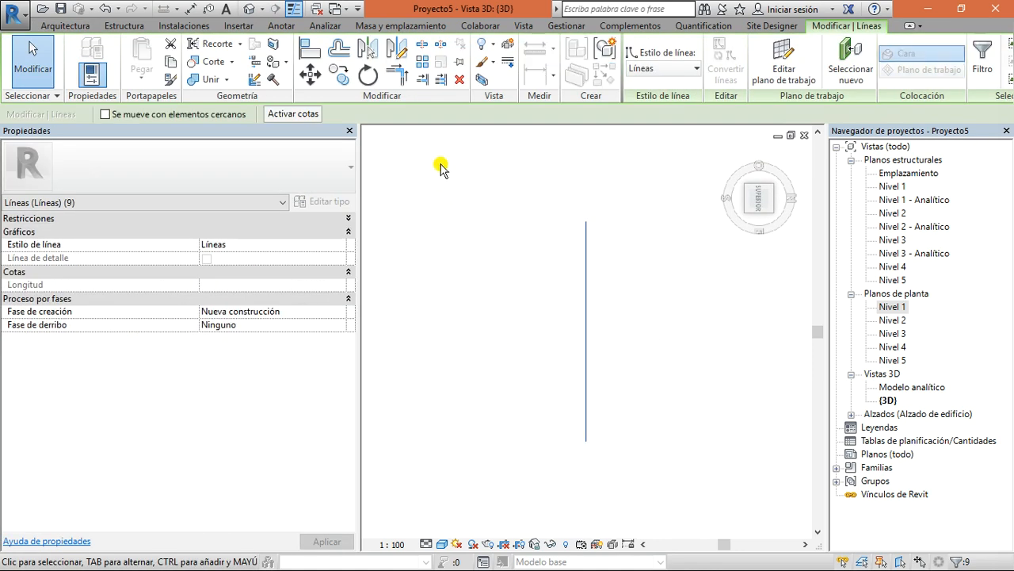
click(367, 77)
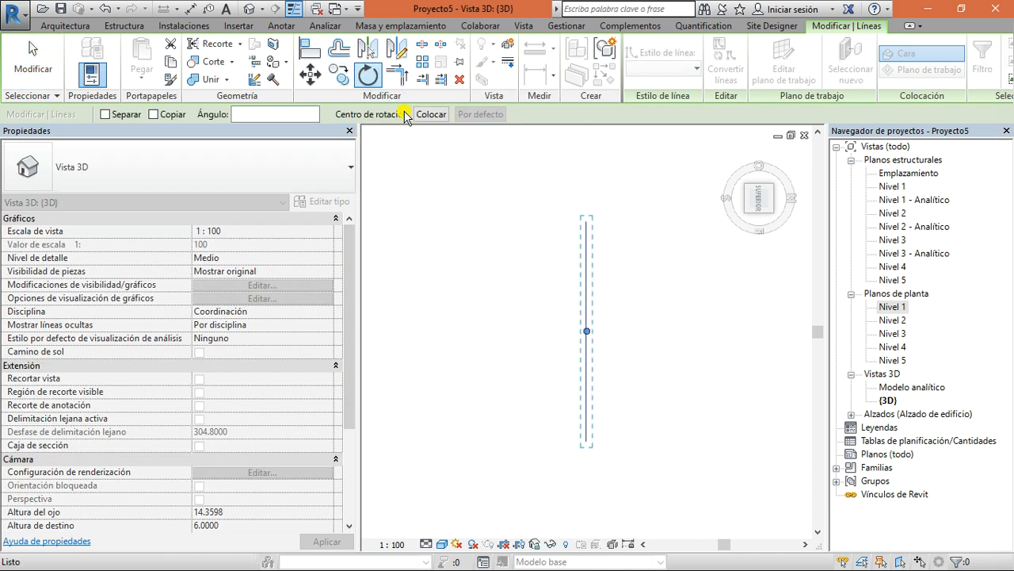
click(431, 114)
click(590, 452)
click(153, 114)
click(587, 255)
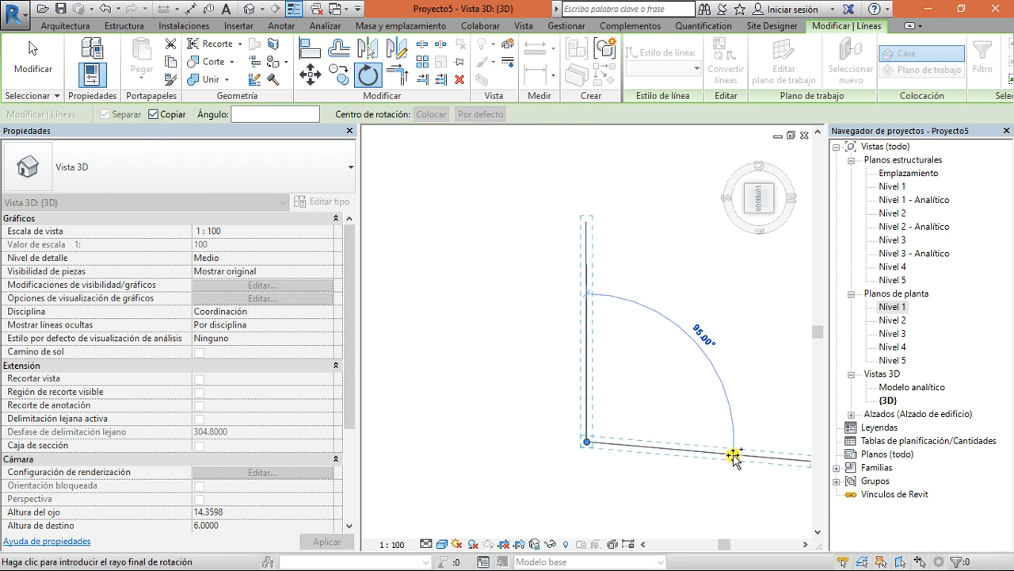
click(736, 450)
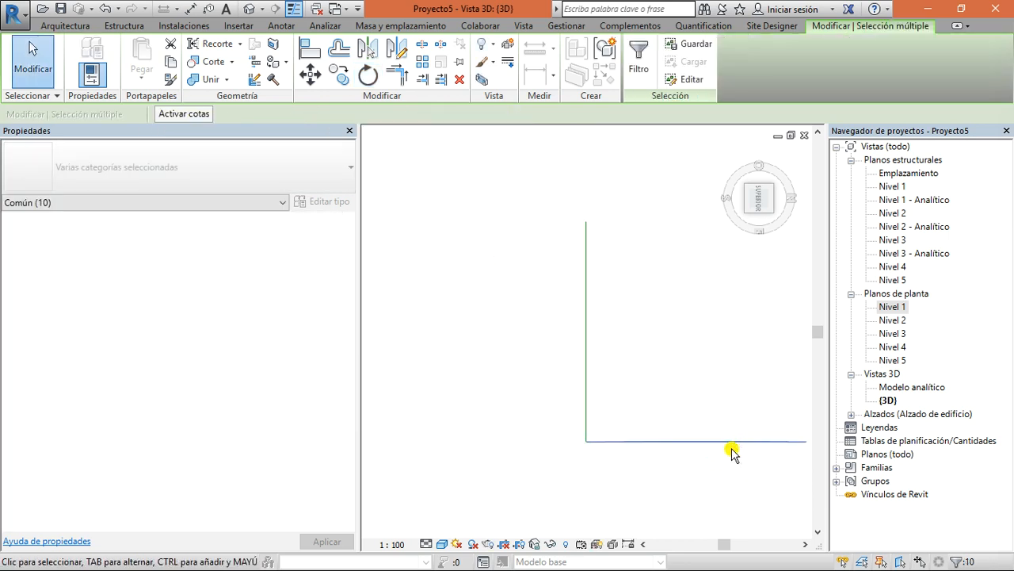
Delete the rotated copy of the line frame, keeping only the original
click(650, 302)
mouse_move(755, 206)
mouse_down()
mouse_move(805, 171)
mouse_move(373, 153)
mouse_move(759, 545)
mouse_move(759, 213)
mouse_move(516, 419)
mouse_up()
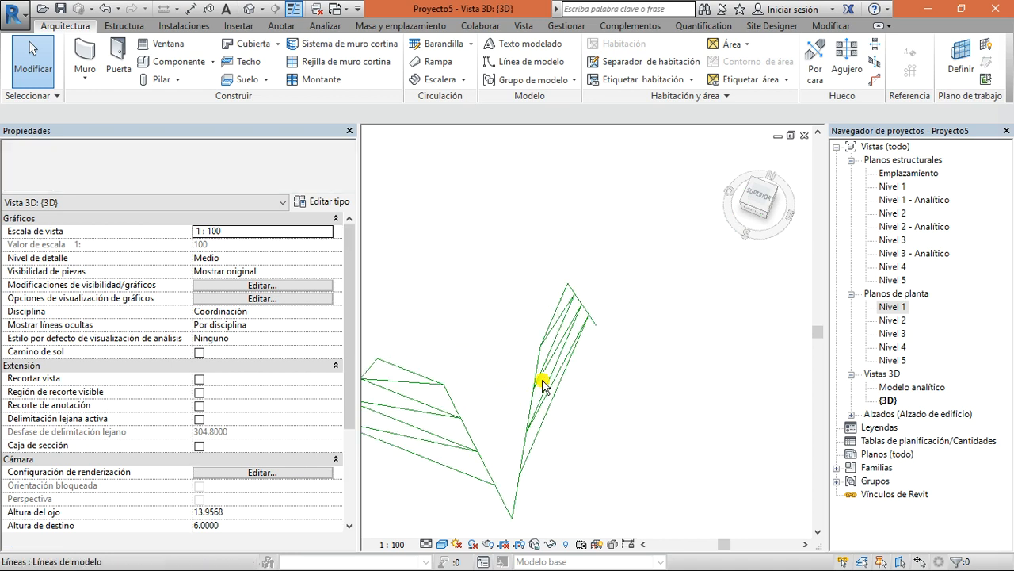
click(757, 198)
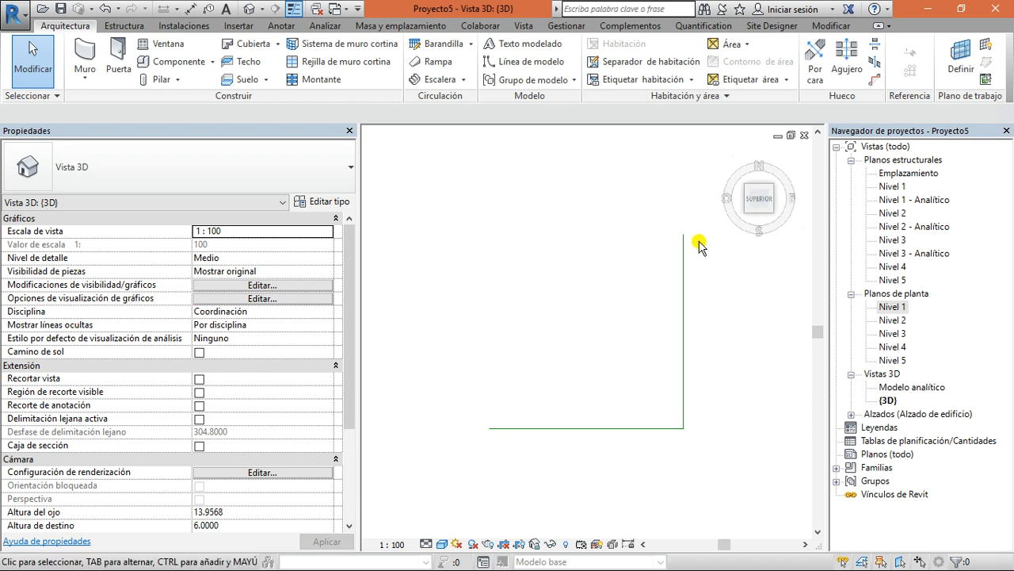
drag(609, 226, 482, 389)
drag(462, 433, 463, 433)
key(Delete)
Start a structural beam with the circular hollow section type TRON21x2.3
drag(720, 193, 761, 165)
middle_drag(548, 337, 607, 253)
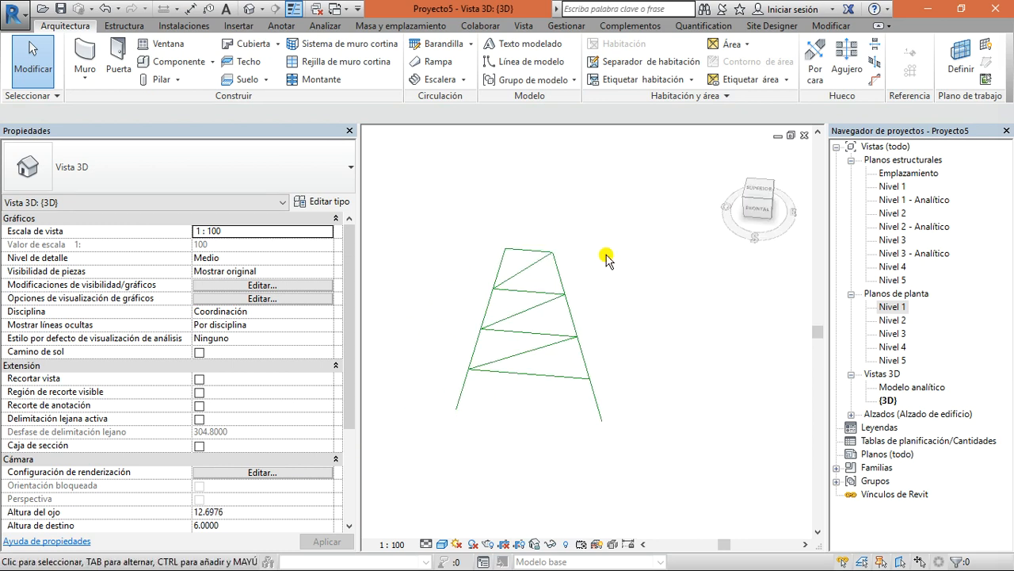
click(124, 25)
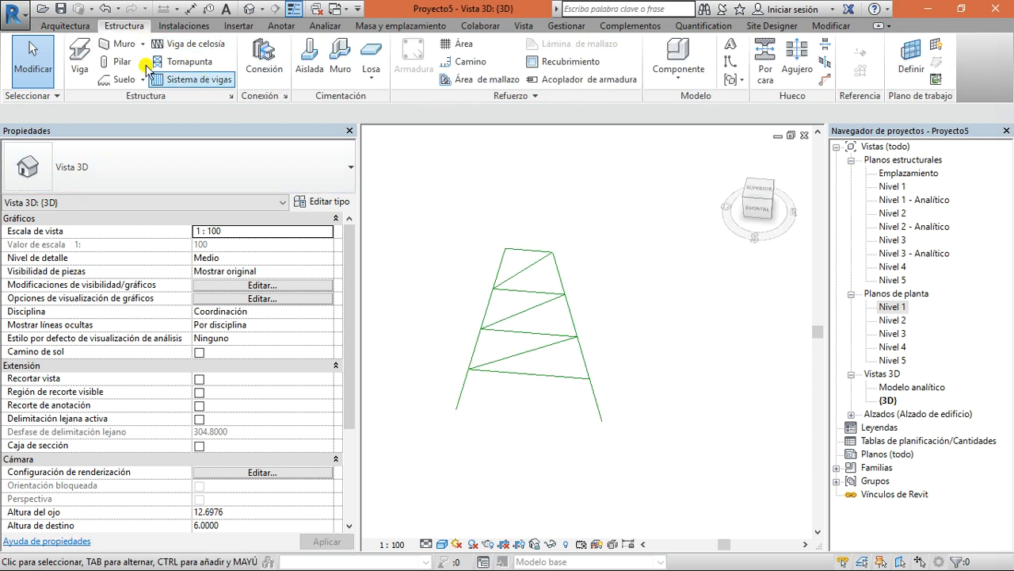
click(91, 70)
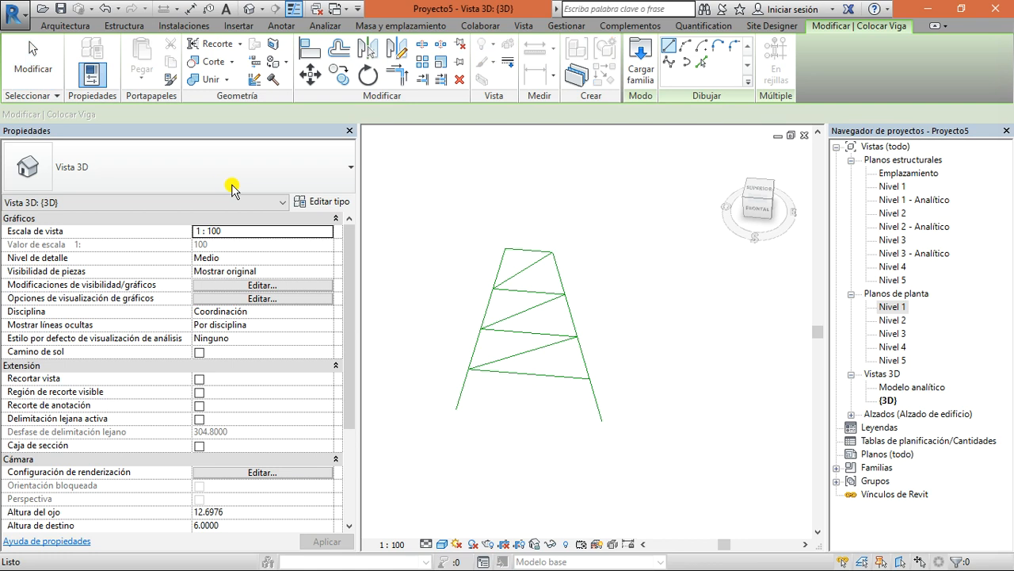
click(266, 174)
scroll(214, 252, up, 6)
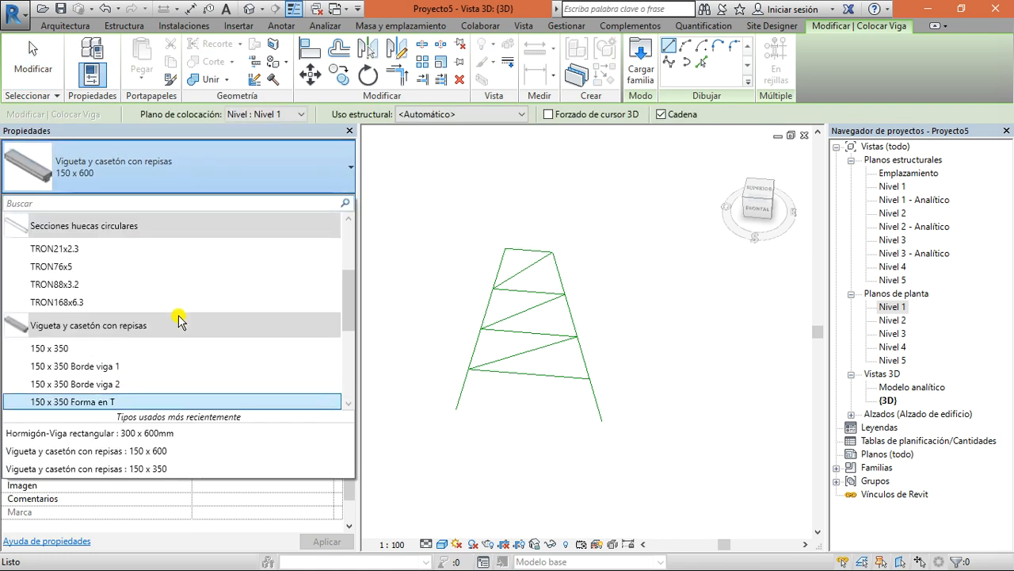
scroll(183, 317, down, 2)
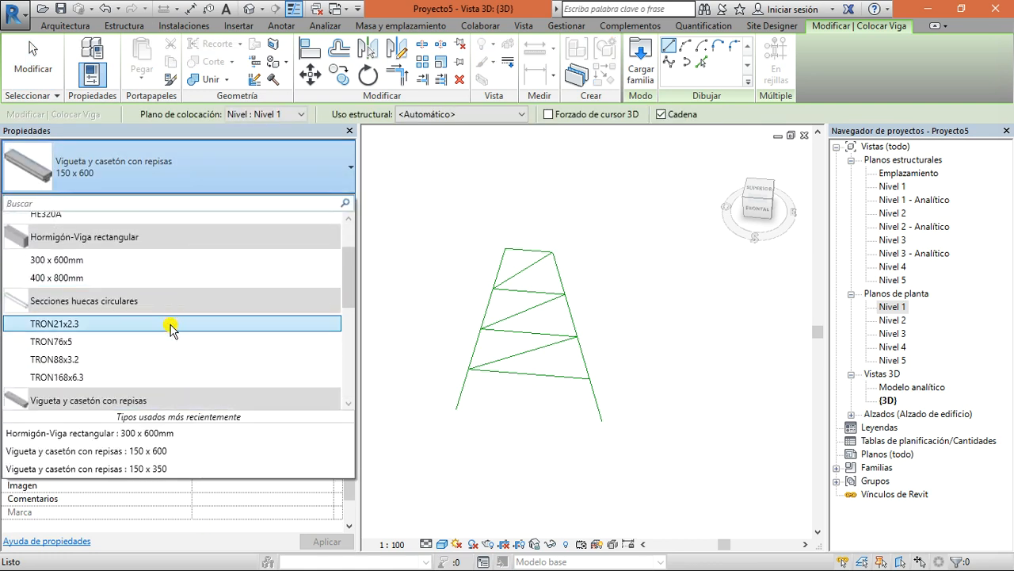
click(172, 324)
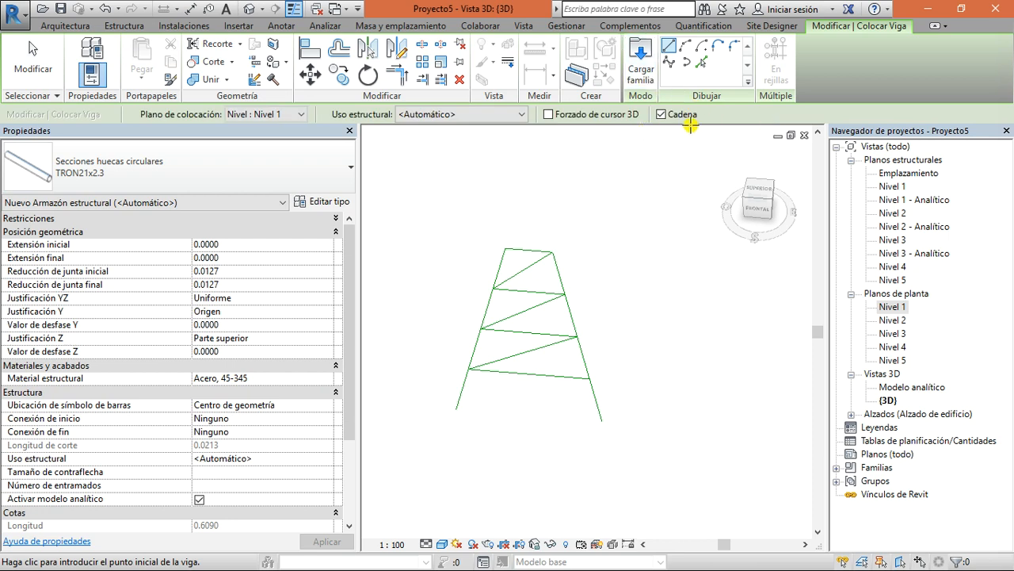
Enable 3D snapping and place beams on the frame's legs, horizontals and diagonals by picking the model lines
scroll(691, 127, up, 1)
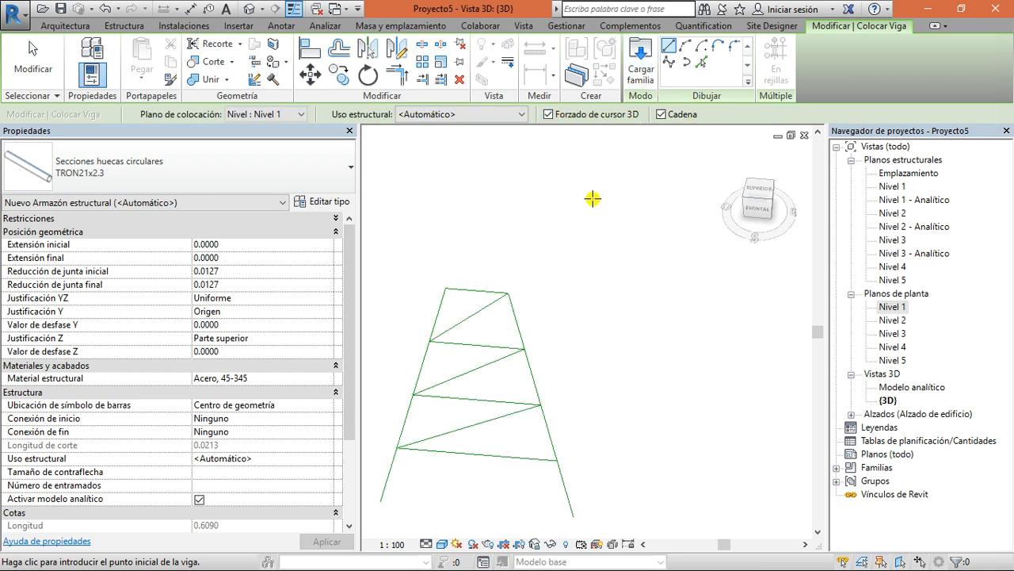
scroll(606, 245, down, 1)
click(702, 62)
click(538, 414)
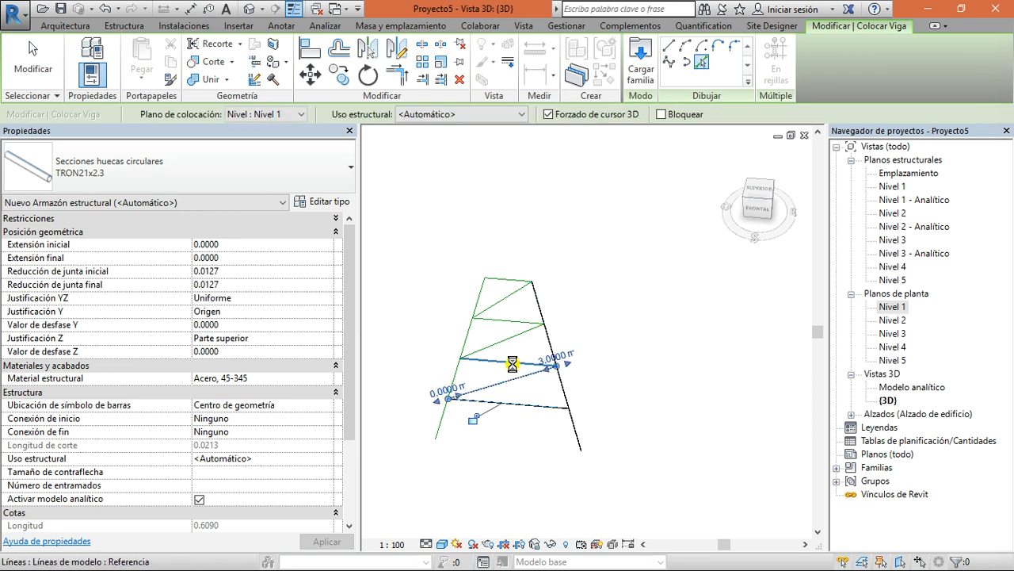
click(512, 363)
click(507, 341)
click(515, 321)
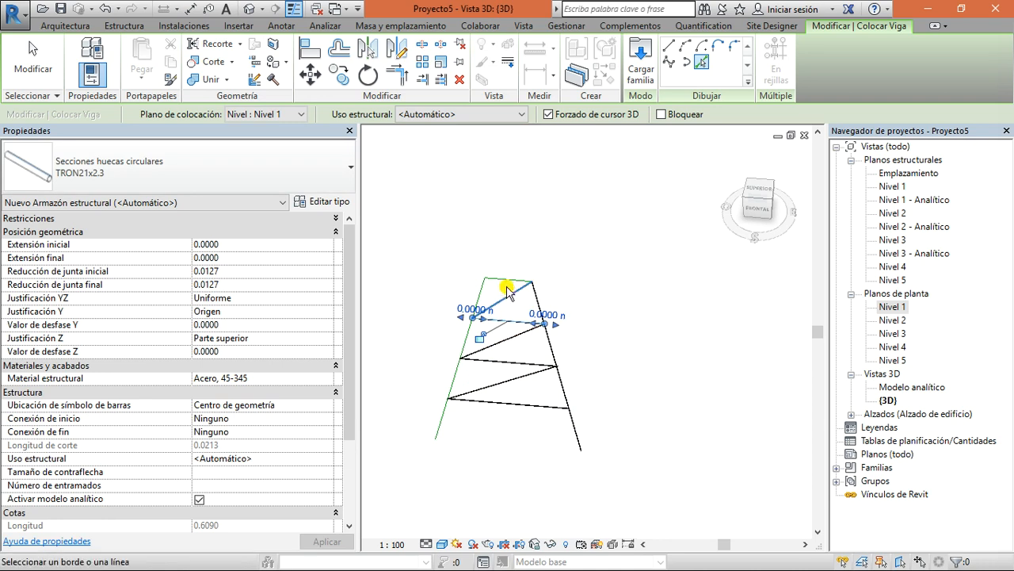
click(507, 293)
click(502, 280)
click(464, 343)
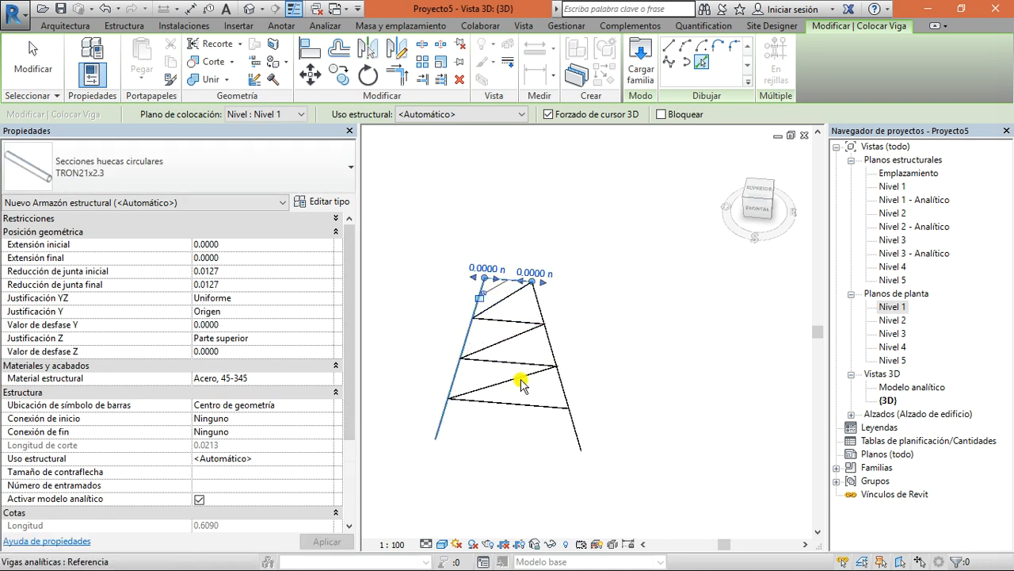
Set the 3D view's detail level to Alto and its visual style to Realista
scroll(594, 342, up, 5)
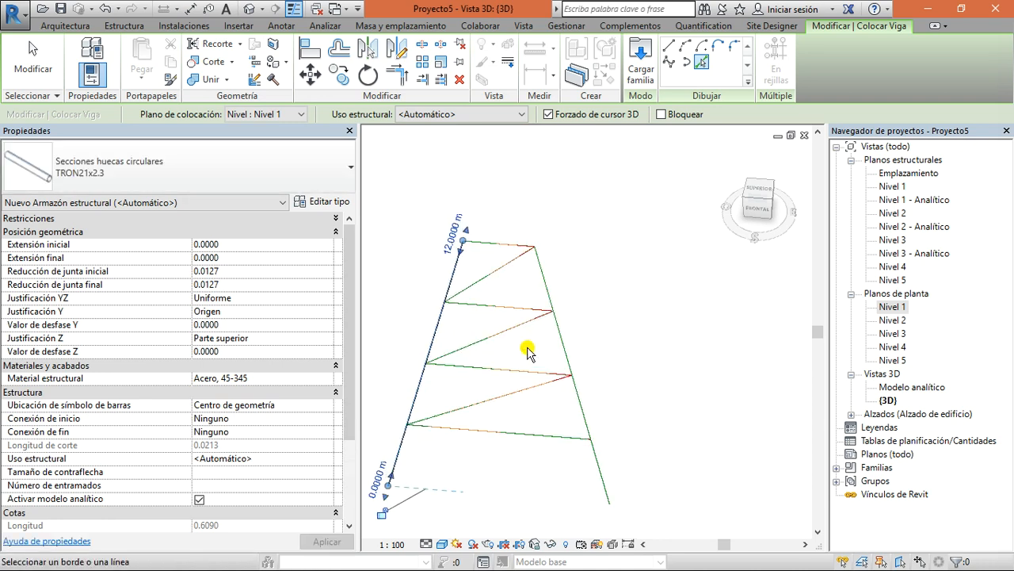
click(443, 545)
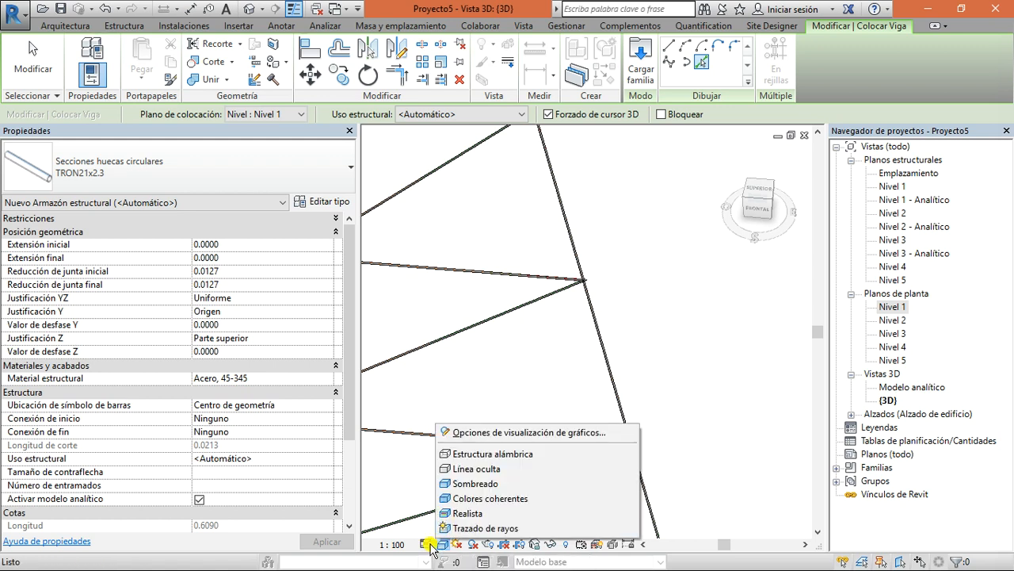
click(428, 545)
click(435, 529)
click(443, 545)
click(475, 519)
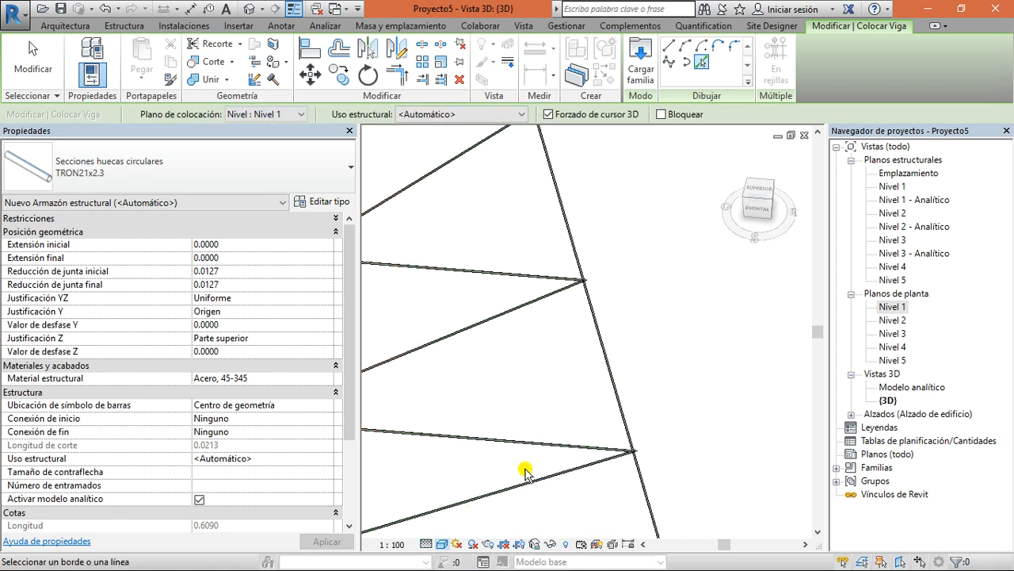
Examine the tubular frame from the front and from several angled directions
scroll(622, 404, down, 3)
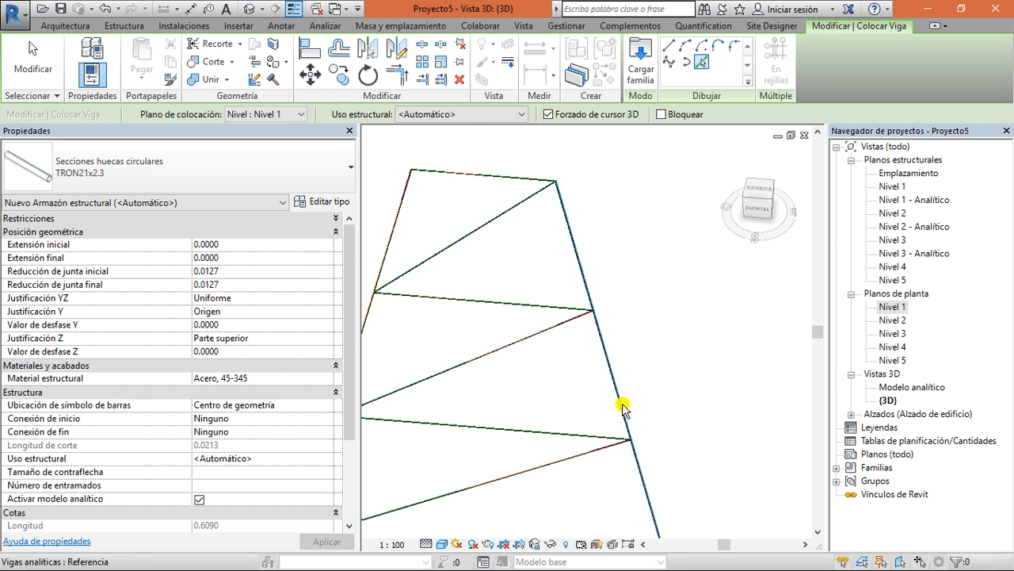
scroll(607, 245, down, 2)
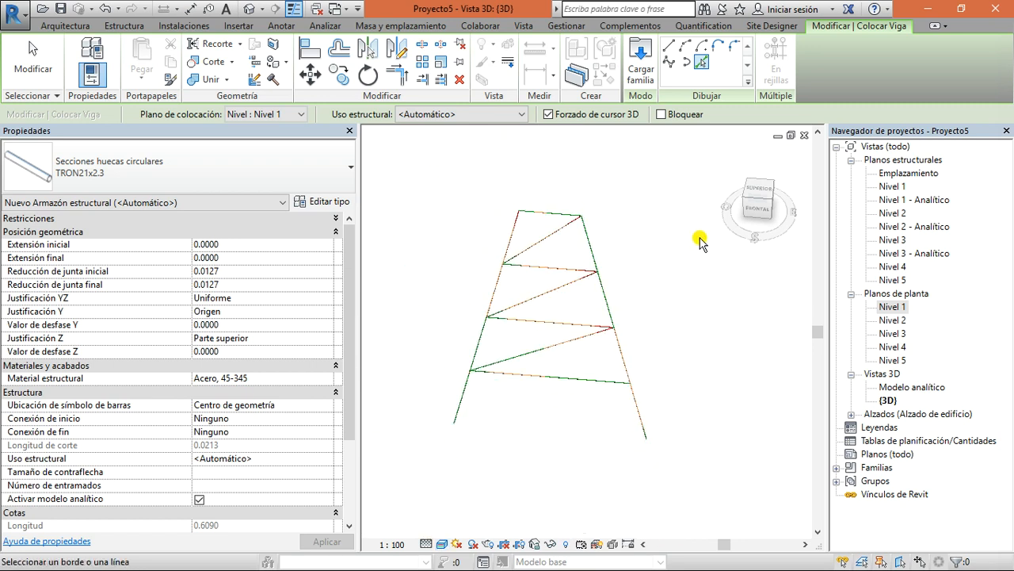
drag(765, 211, 721, 169)
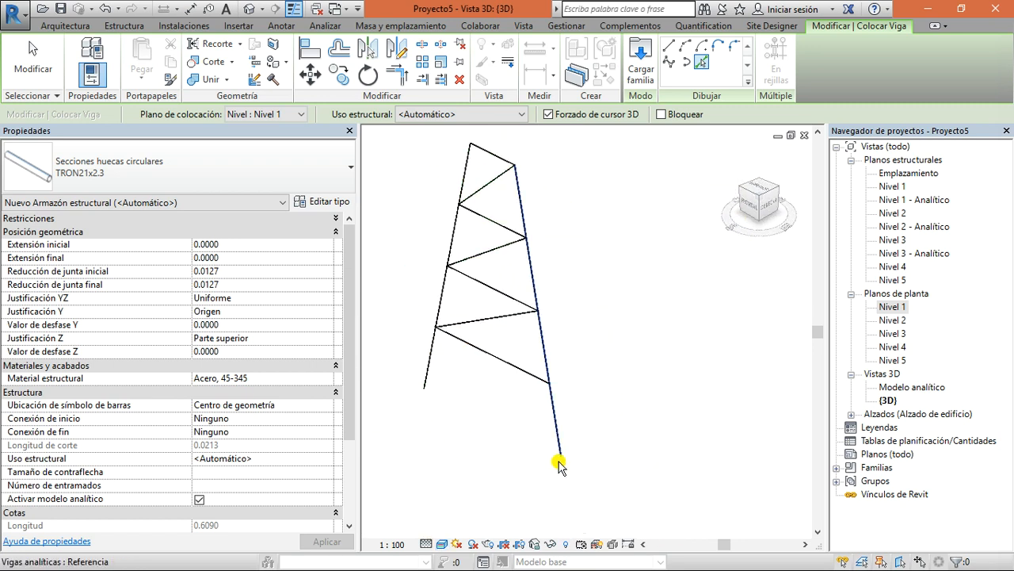
click(751, 204)
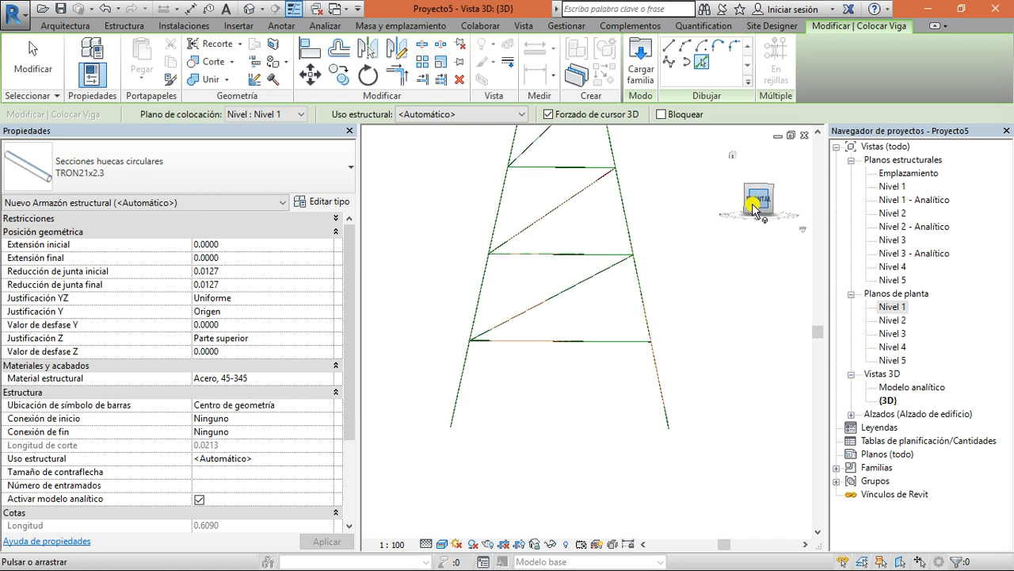
click(765, 187)
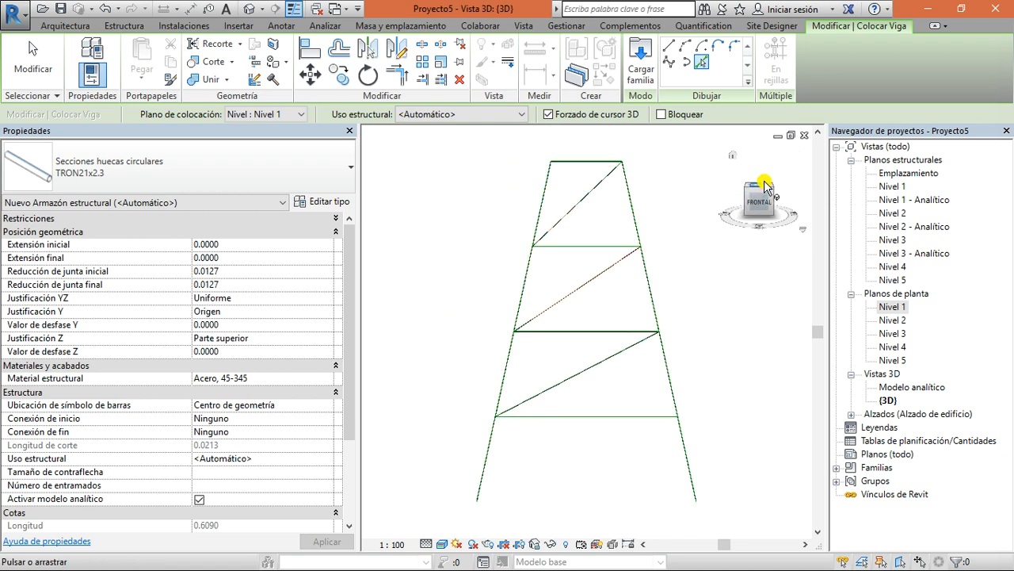
mouse_move(764, 193)
mouse_down()
mouse_move(756, 208)
mouse_move(775, 237)
mouse_up()
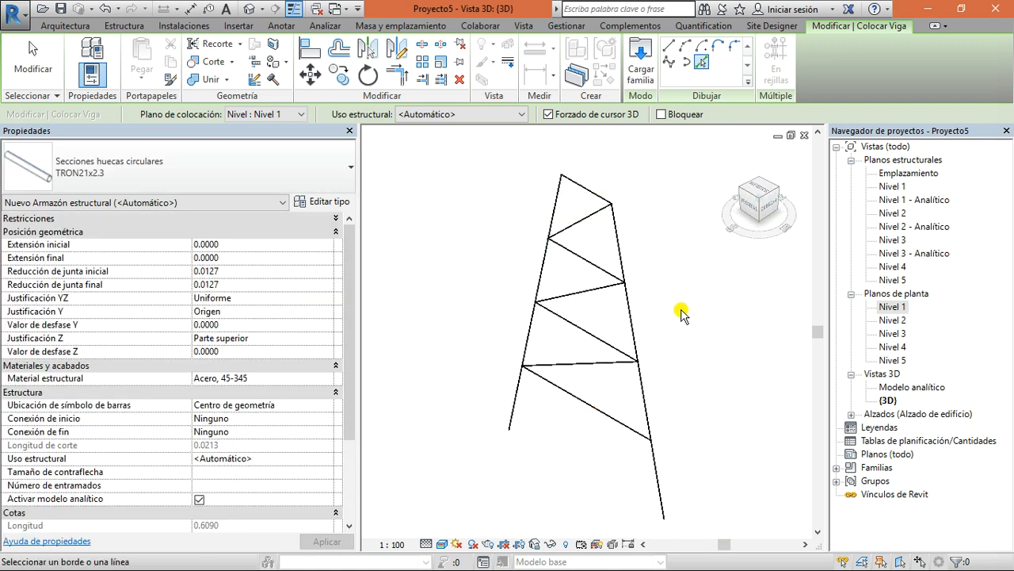
click(771, 208)
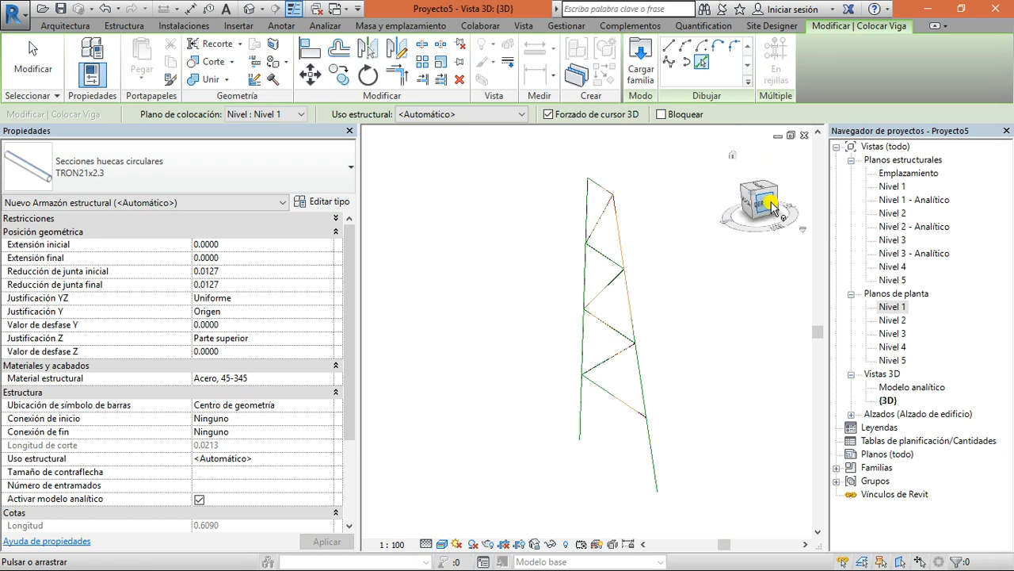
mouse_move(765, 200)
mouse_down()
mouse_move(808, 256)
mouse_move(673, 324)
mouse_up()
Leave beam placement and delete all beams and model lines of the frame
key(Escape)
key(Escape)
drag(661, 225, 521, 495)
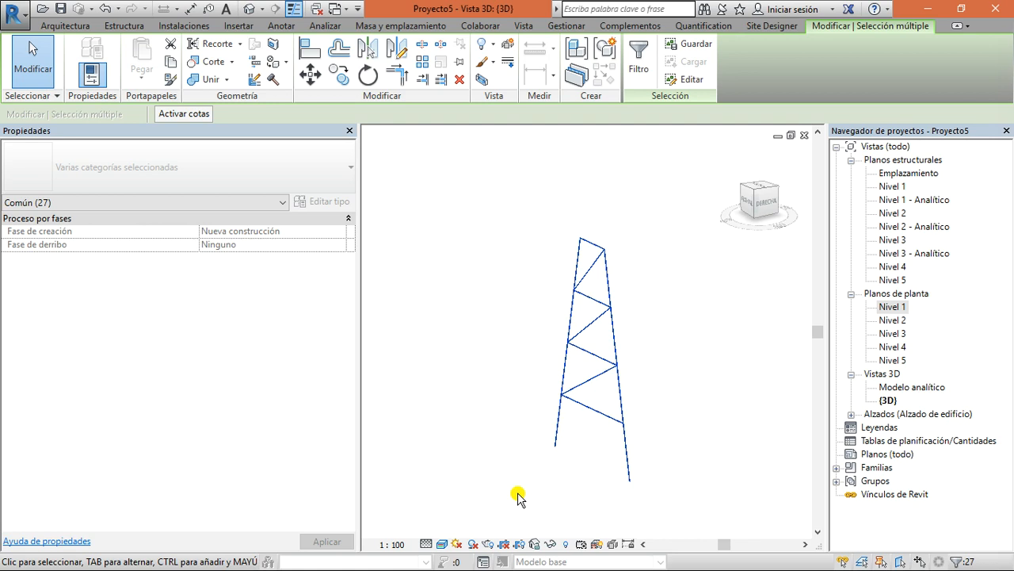
key(Delete)
click(760, 190)
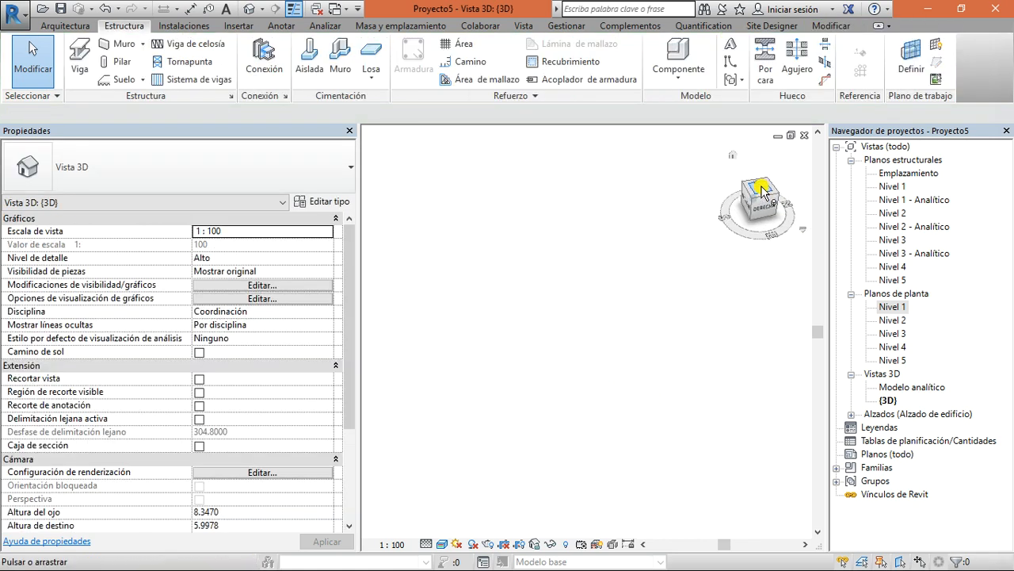
click(795, 153)
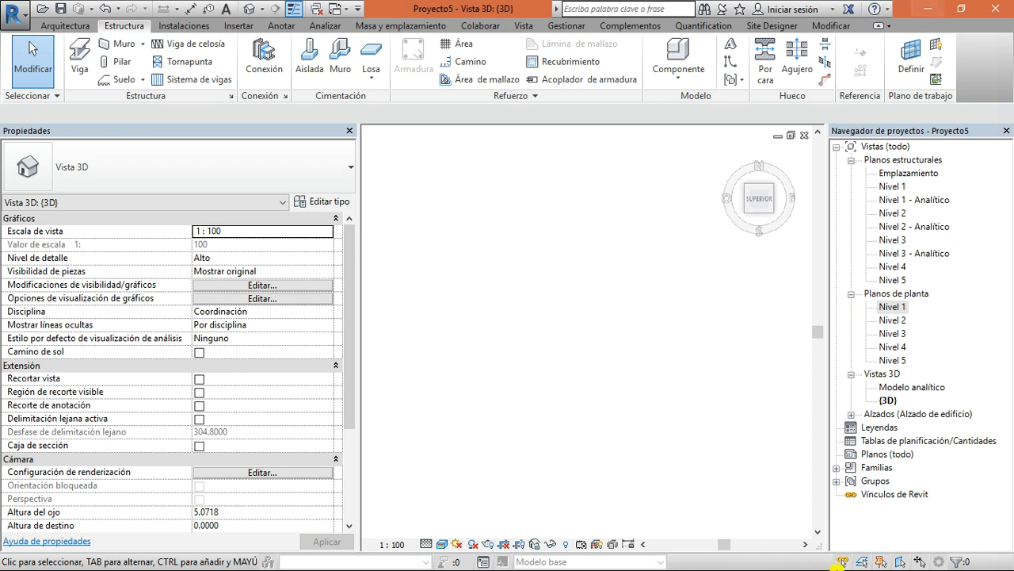
Minimize the Revit window and reveal the hidden notification icons on the desktop
click(926, 9)
mouse_move(798, 567)
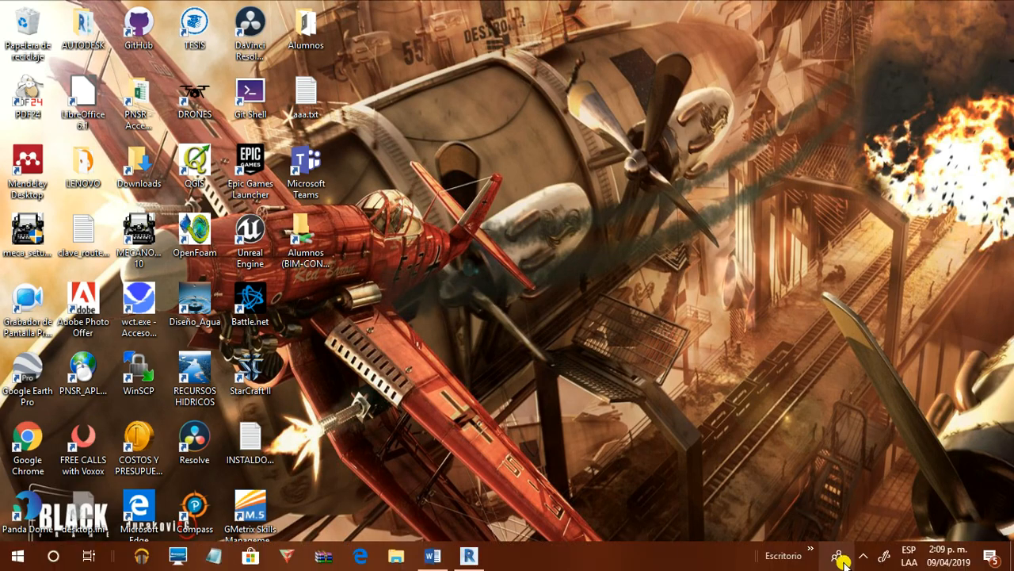
click(862, 556)
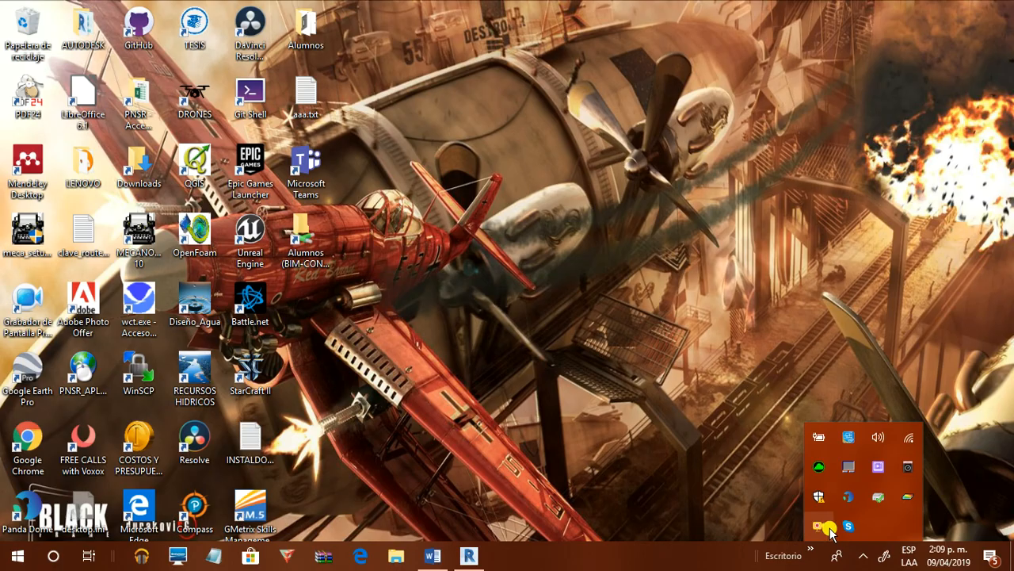